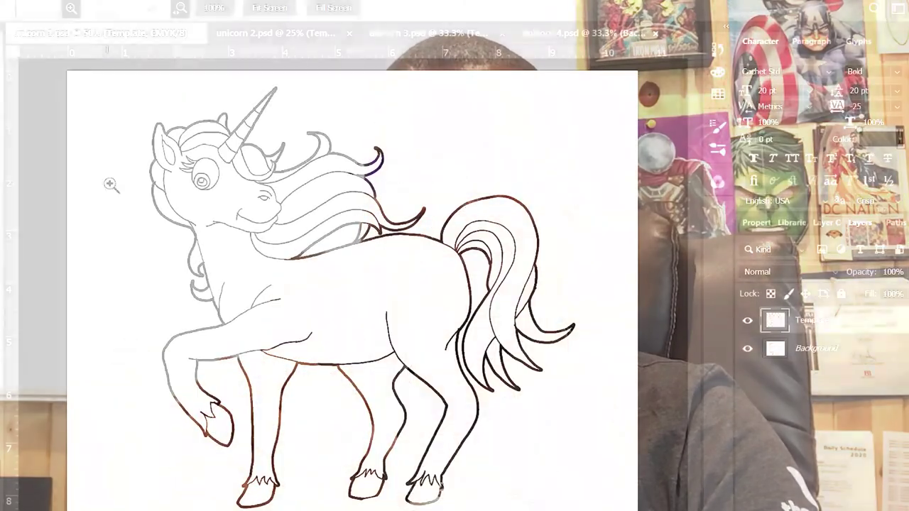
Zoom in, select the unicorn's head and body, and fill them purple on a new layer
left_click(297, 318)
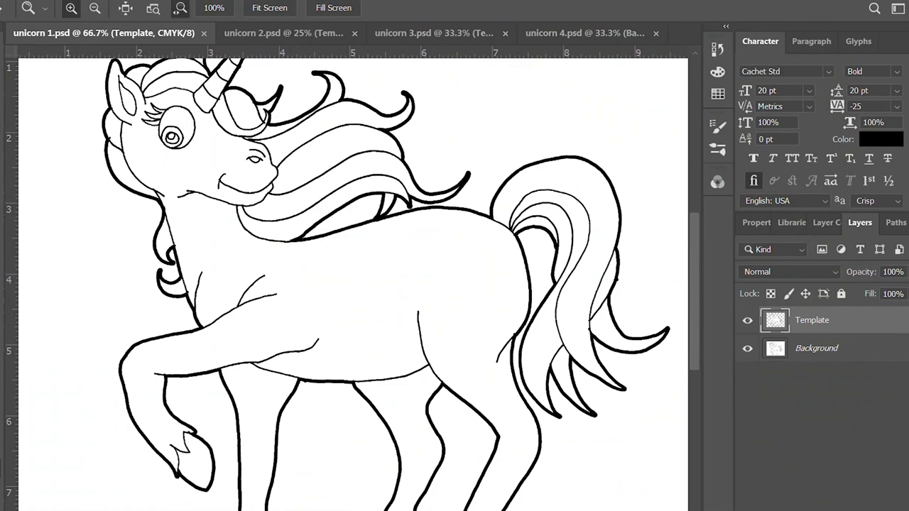
key("i")
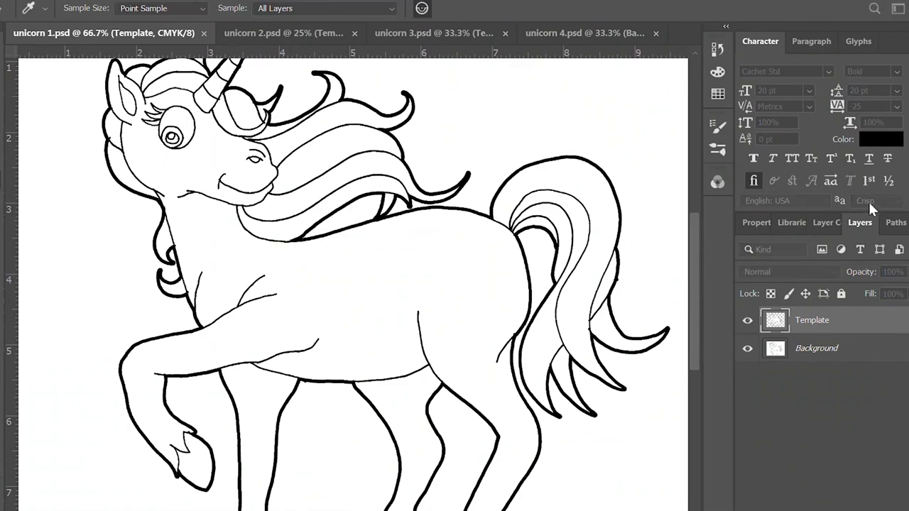
key("z")
key("w")
left_click(473, 334)
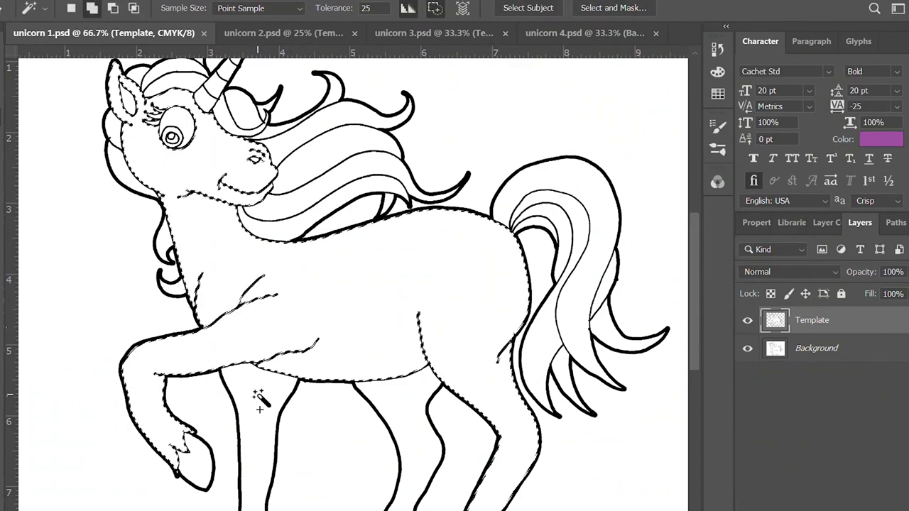
key("ctrl+shift+alt+n")
key("alt+BackSpace")
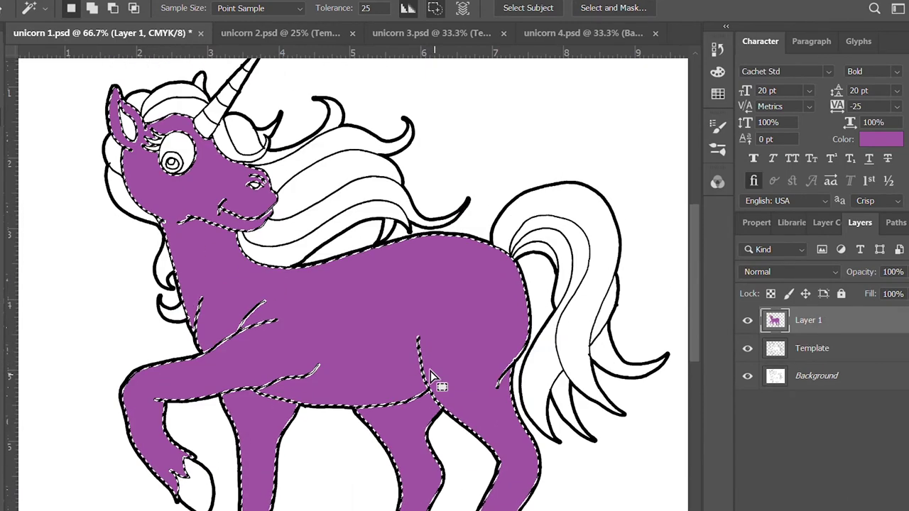
Deselect and rename the new layer 'Purple skin', then return to the Template layer
left_click(862, 346)
key("ctrl+d")
left_click(878, 320)
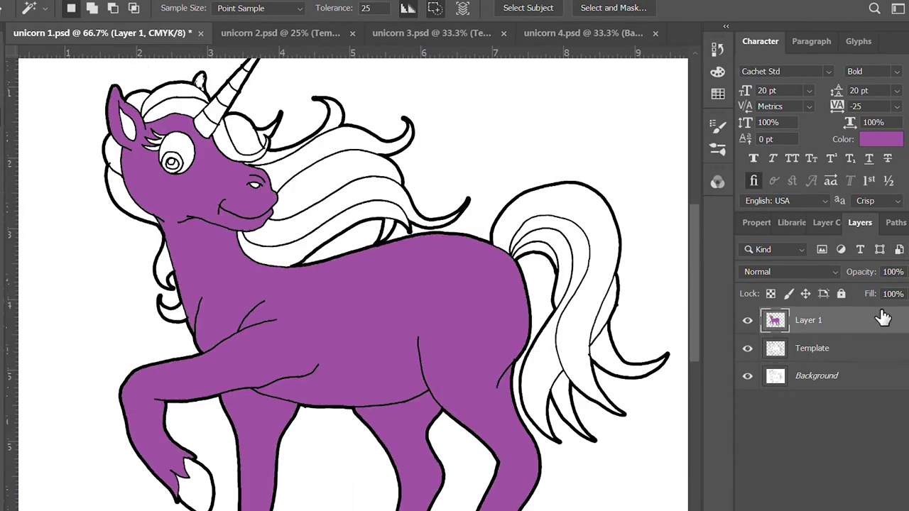
left_click(821, 320)
type("Purpleskin")
key("Return")
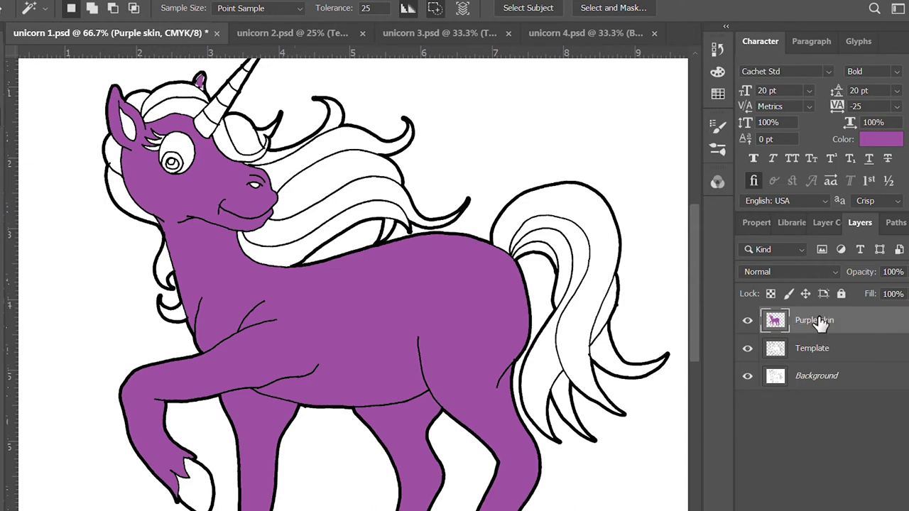
scroll(457, 310, "up", 2)
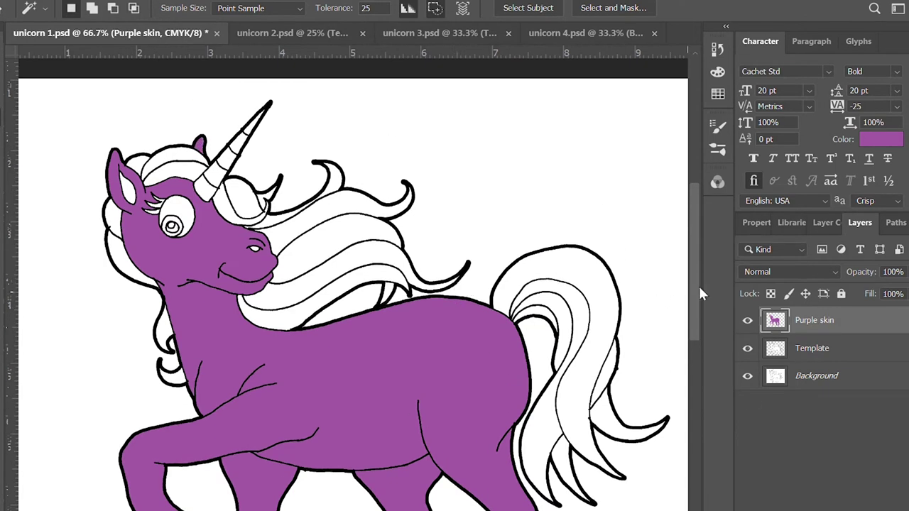
left_click(828, 348)
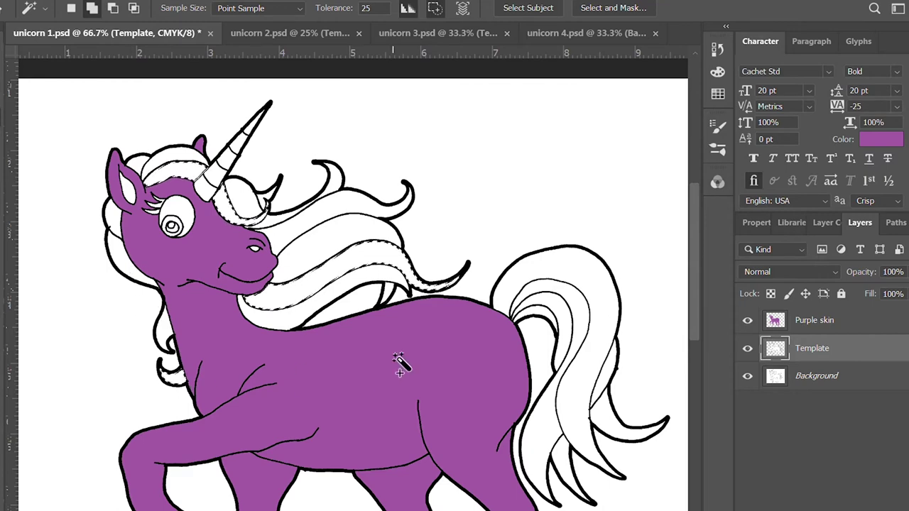
Select the first set of hair strands and put them on a new layer named 'Red hair'
left_click(561, 269, "shift")
key("ctrl+shift+alt+n")
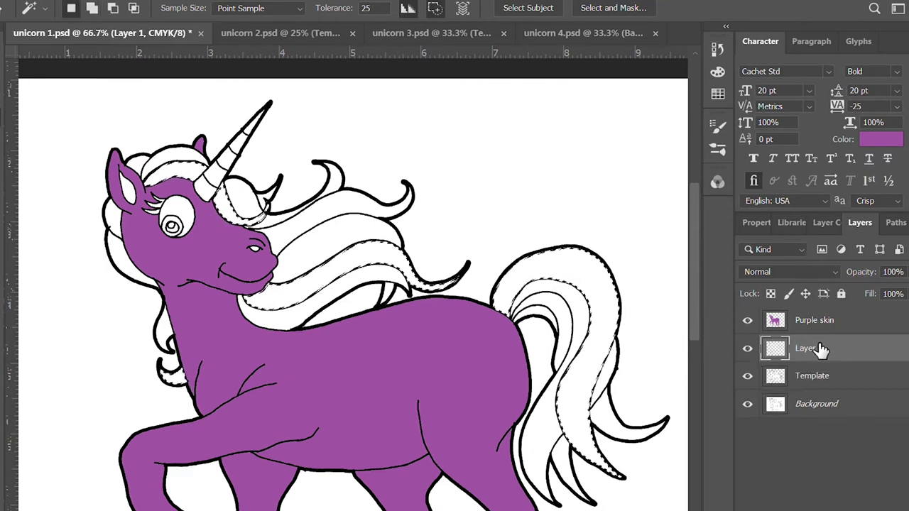
double_click(816, 348)
type("Red hair")
key("Return")
key("i")
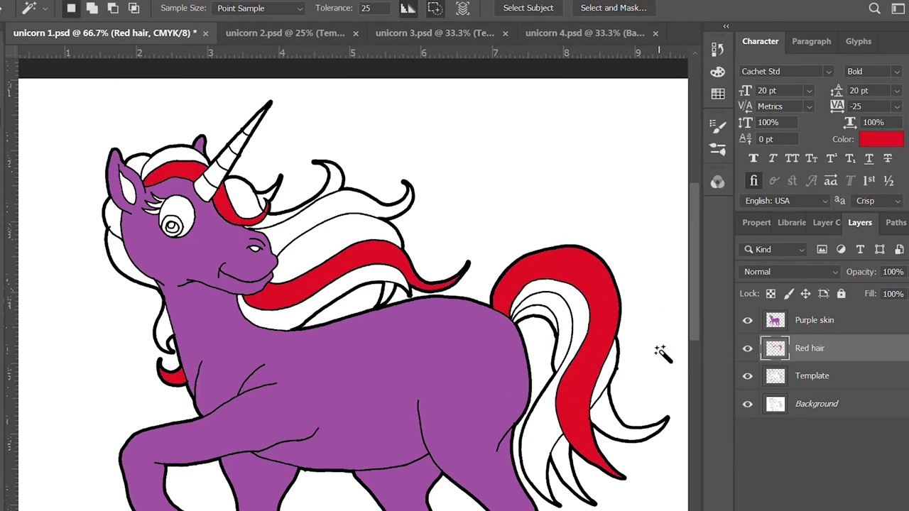
Select the alternate tail and mane strands on Template and fill them yellow on a new layer
left_click(851, 379)
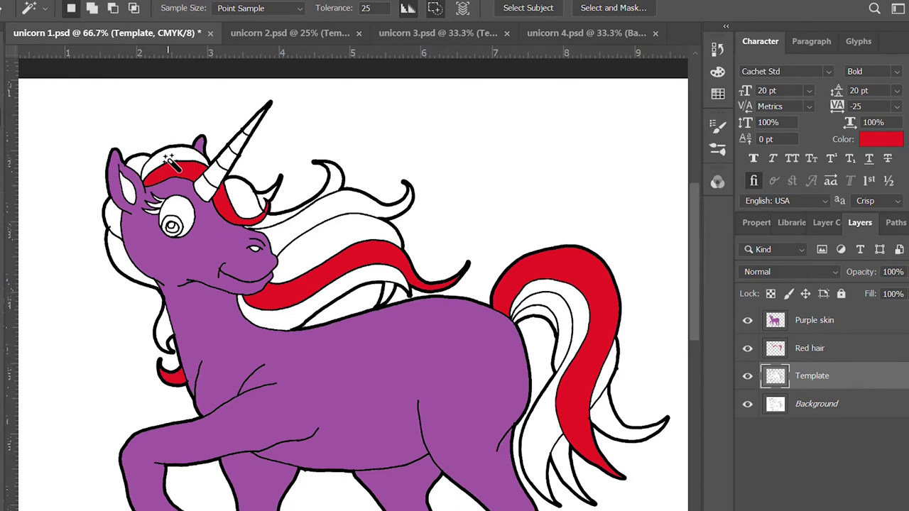
left_click(577, 316)
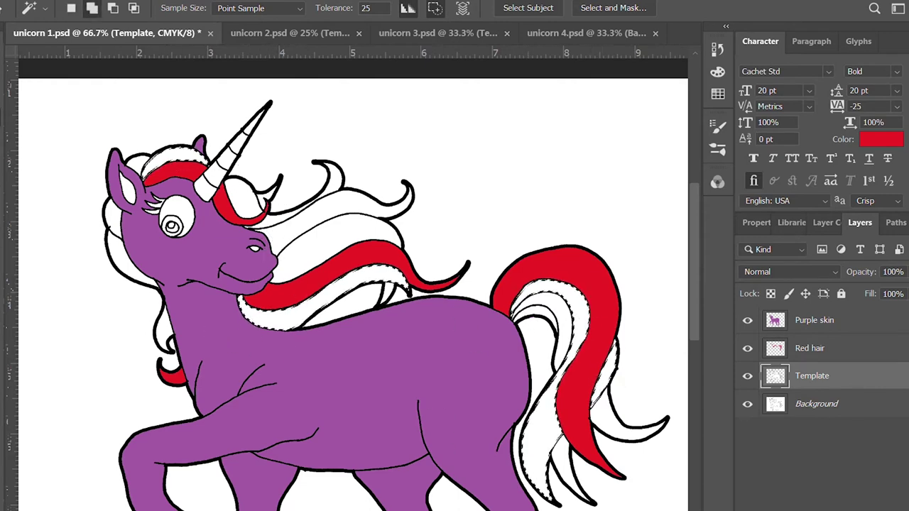
key("ctrl+shift+alt+n")
key("i")
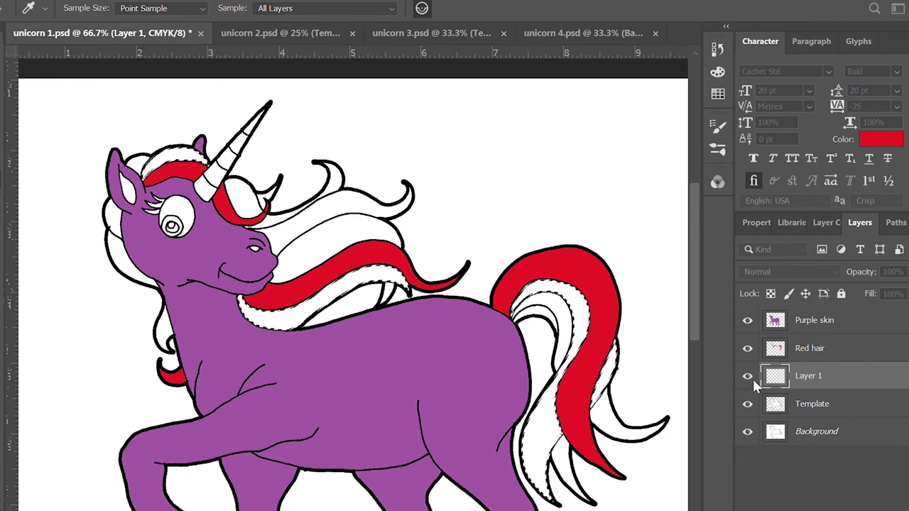
key("w")
key("alt+BackSpace")
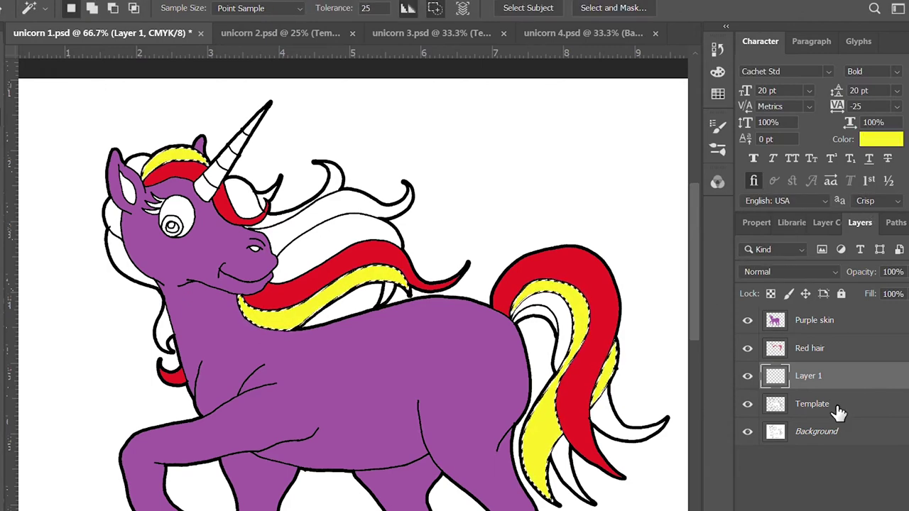
key("ctrl+d")
Rename the yellow layer 'Yellow Hair' and make Template active again
left_click(837, 406)
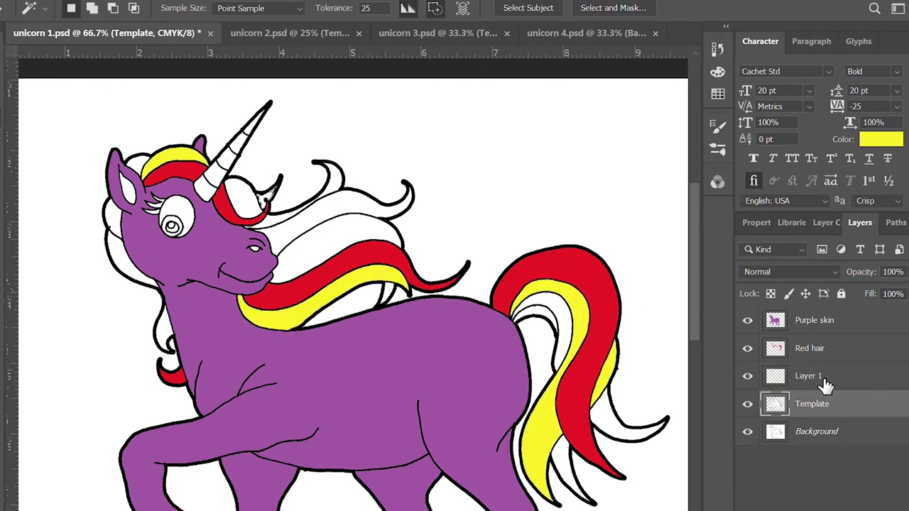
left_click(825, 383)
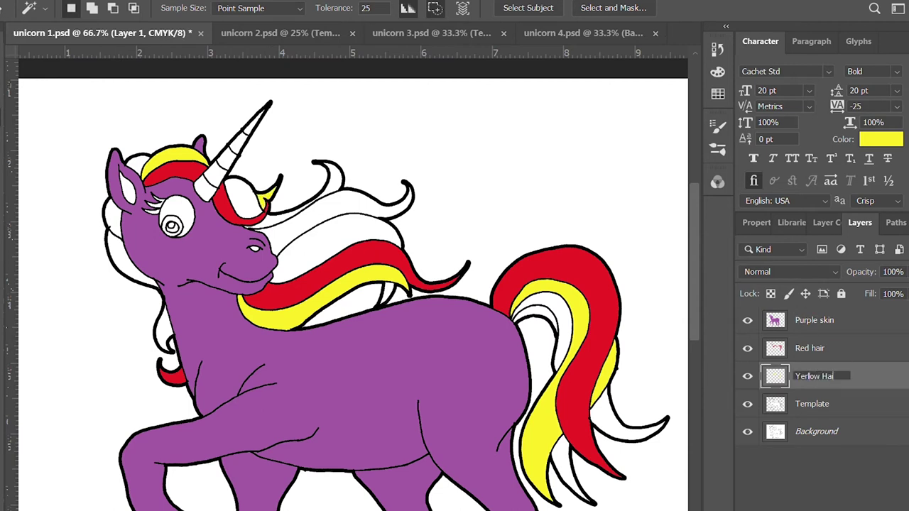
type("r")
key("Return")
key("Return")
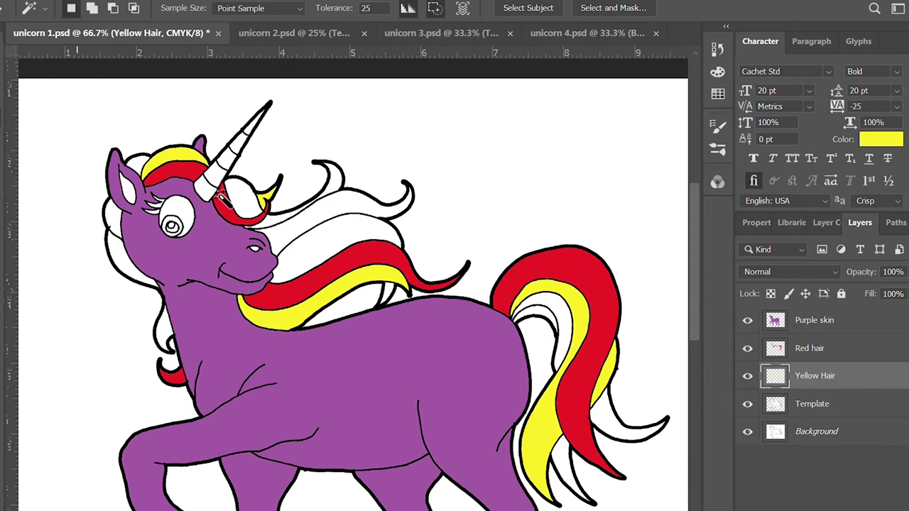
left_click(827, 415)
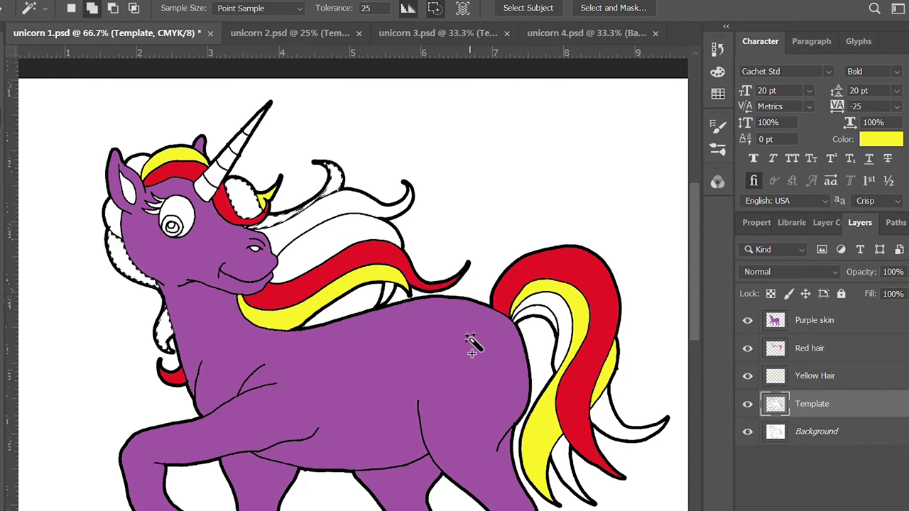
Fill the selected strands teal on a new layer named 'Blue Hair'
key("i")
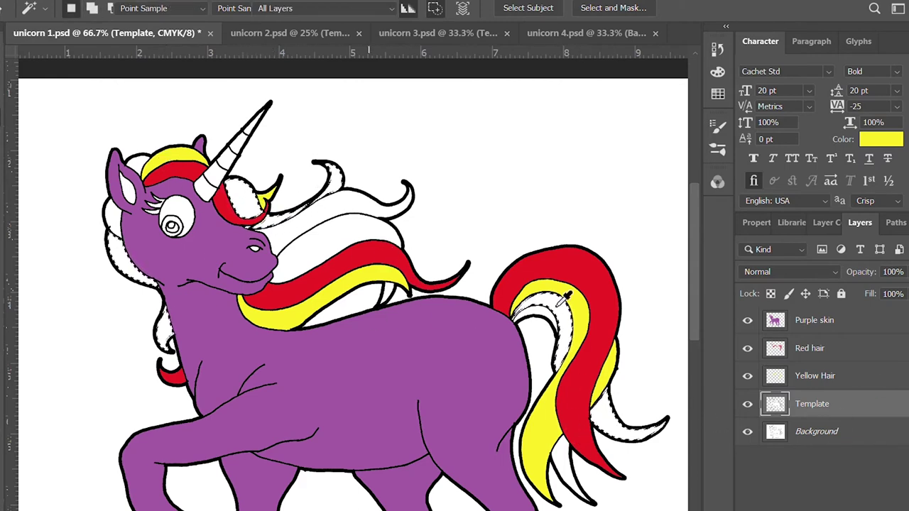
key("w")
key("ctrl+shift+alt+n")
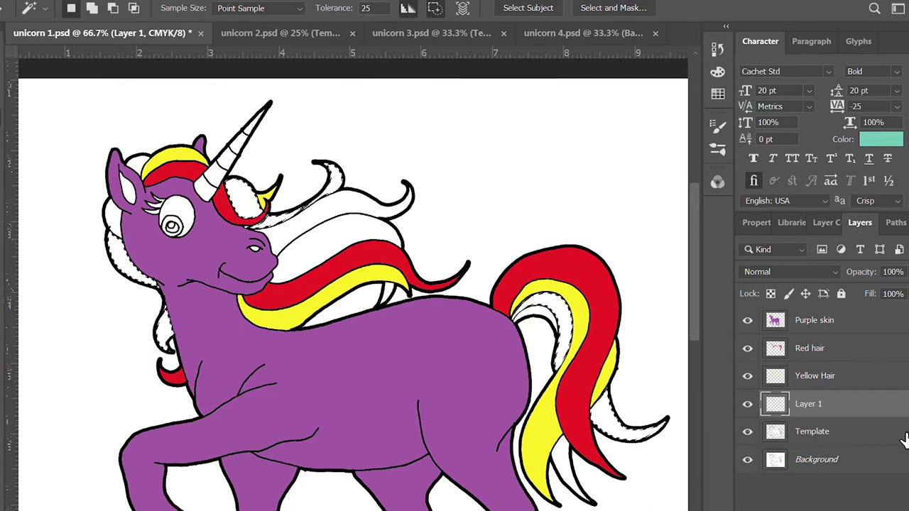
key("alt+BackSpace")
key("ctrl+d")
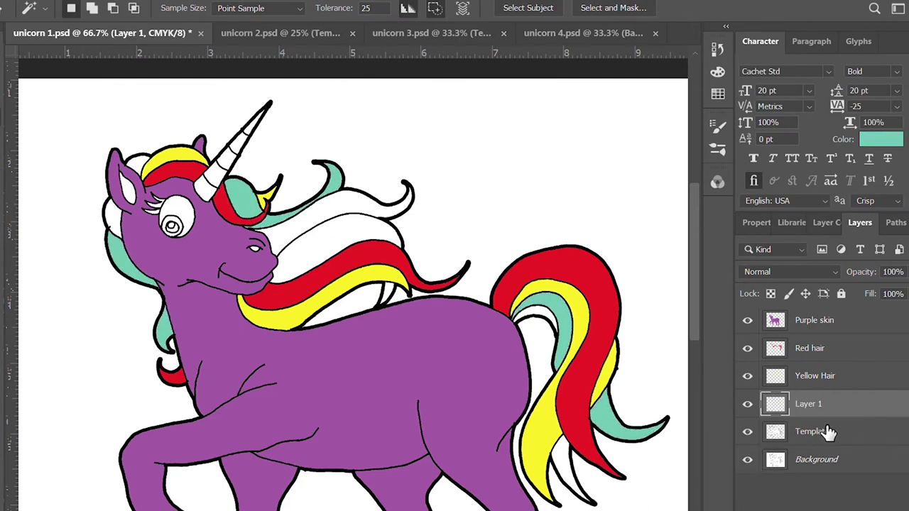
type("Blue Hair")
key("Return")
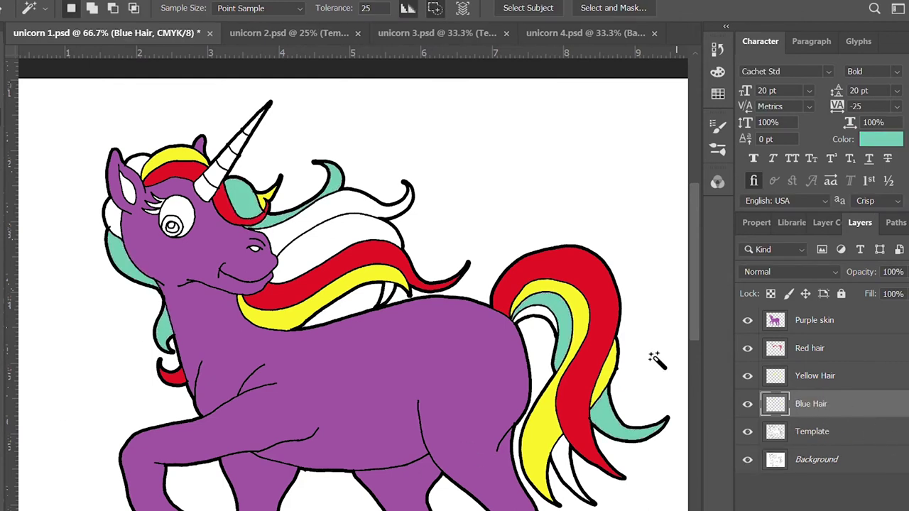
left_click(808, 434)
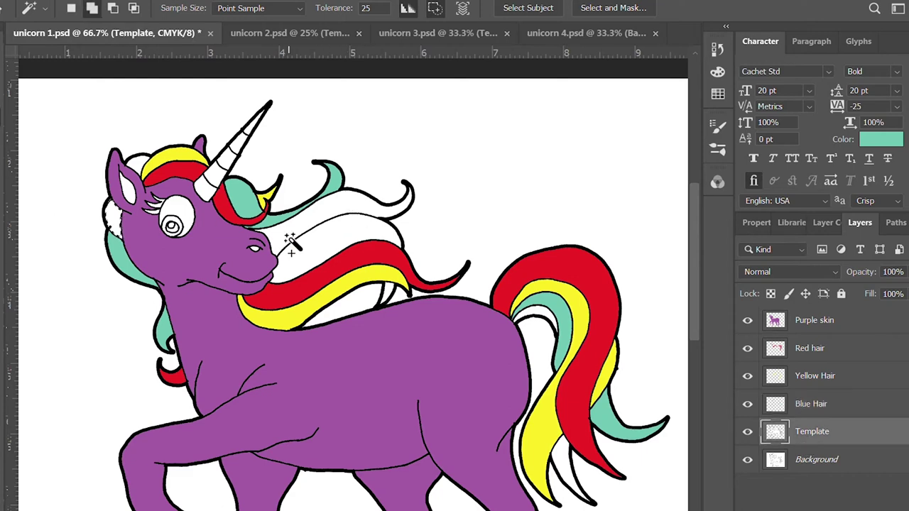
Select the tail's inner strands and fill them green on a new 'Green Hair' layer
left_click(539, 319)
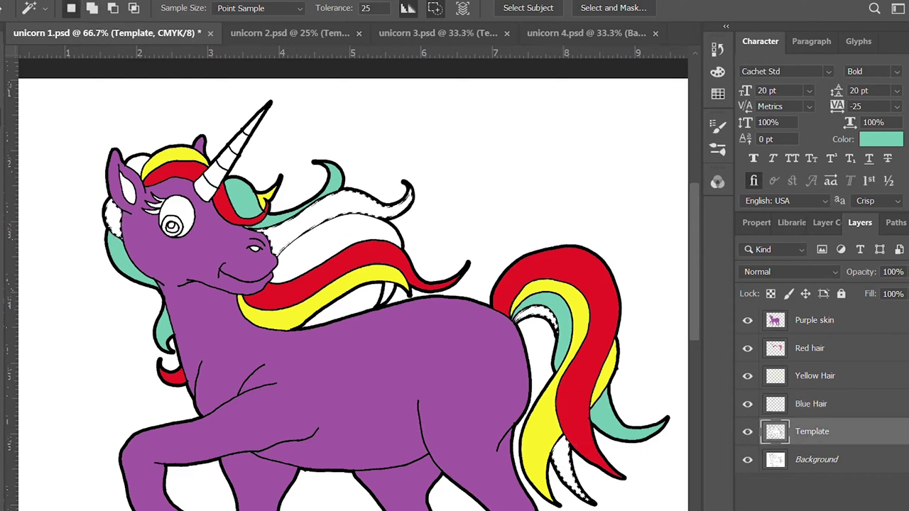
key("i")
key("w")
key("ctrl+shift+alt+n")
double_click(809, 431)
type("een Hair")
key("Return")
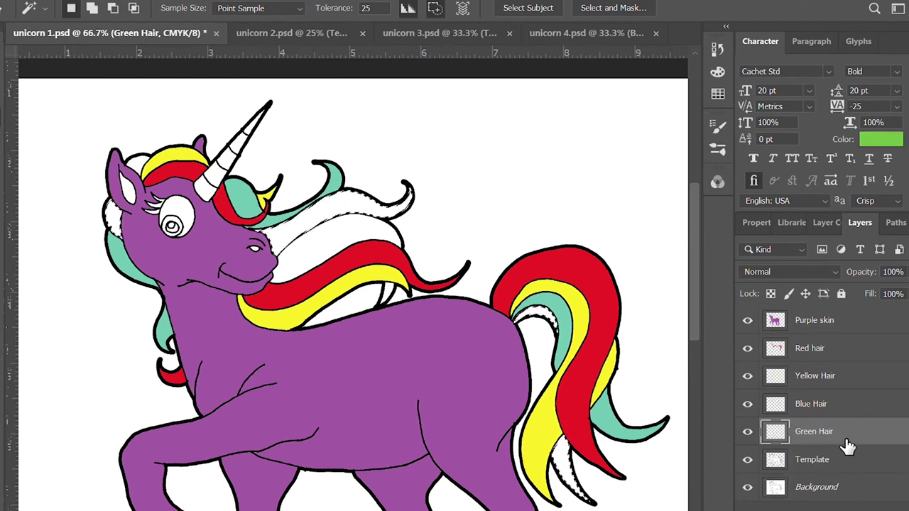
key("alt+BackSpace")
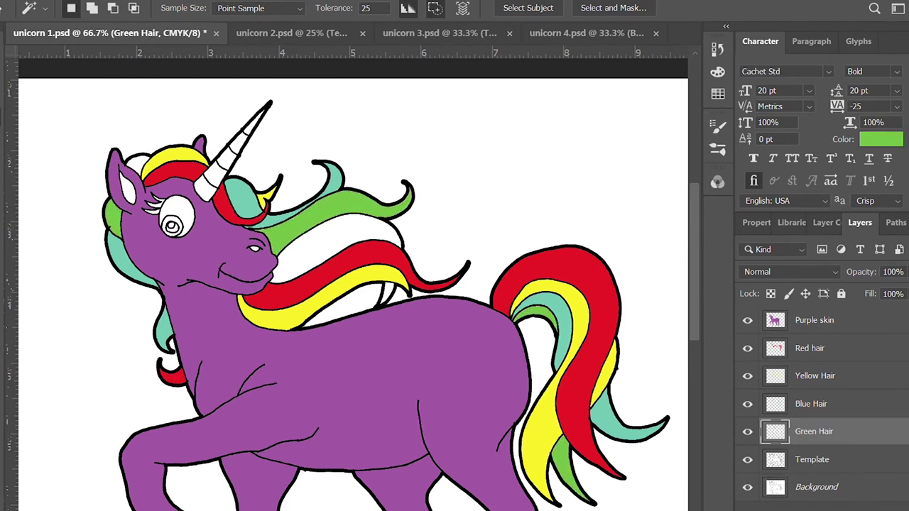
Fill the remaining selected strands orange on a new layer named 'Orange hair'
key("i")
key("w")
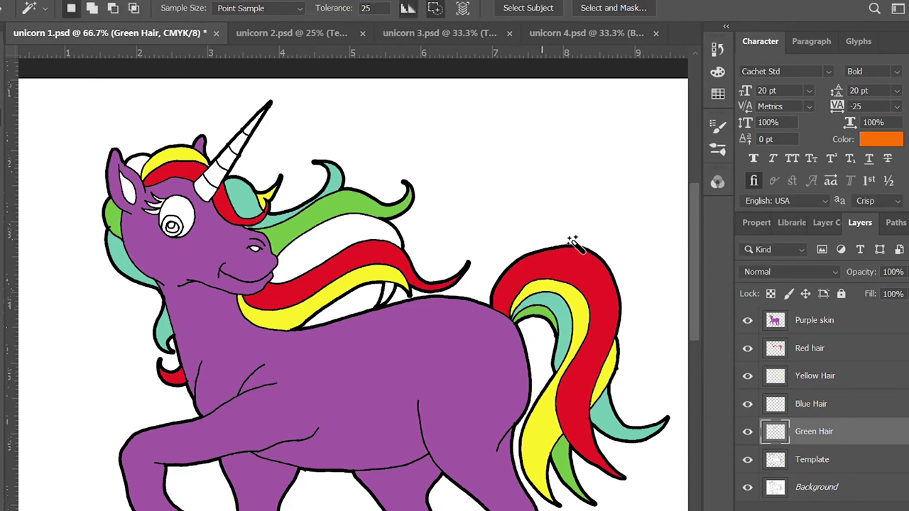
left_click(842, 461)
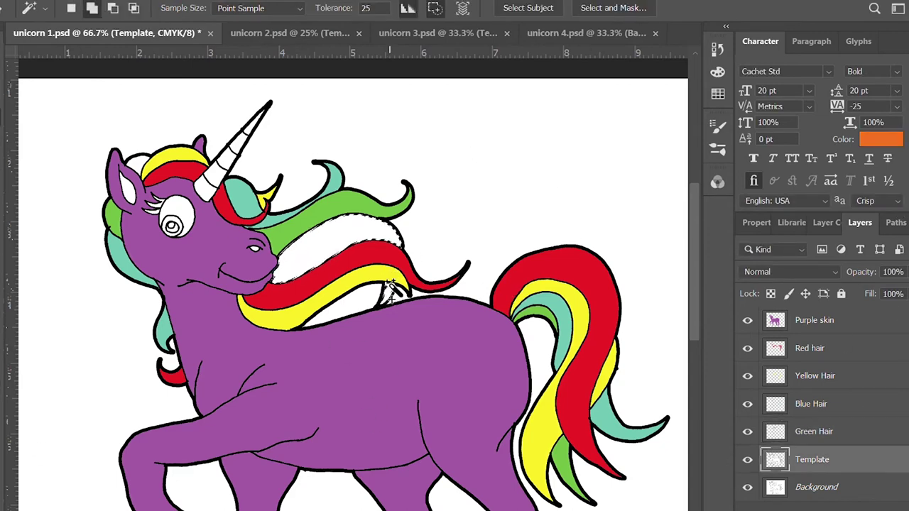
key("ctrl+shift+alt+n")
key("alt+BackSpace")
type("Orange hair")
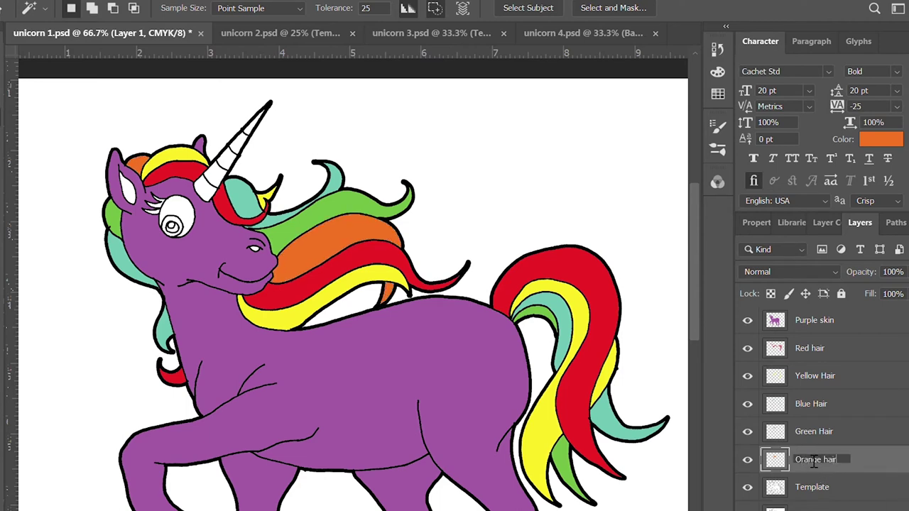
key("Return")
Sample the next colour and make Template active for the next selection
scroll(385, 319, "down", 5)
scroll(385, 319, "up", 1)
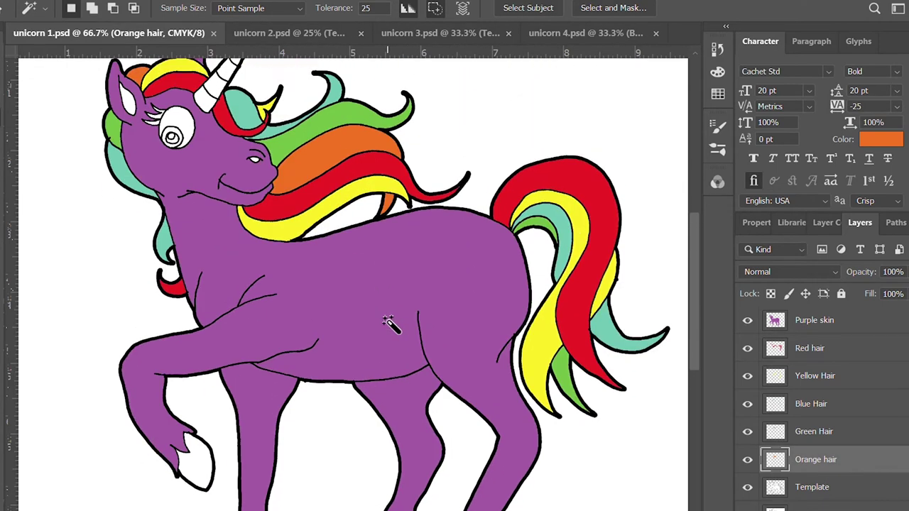
scroll(385, 319, "up", 1)
key("i")
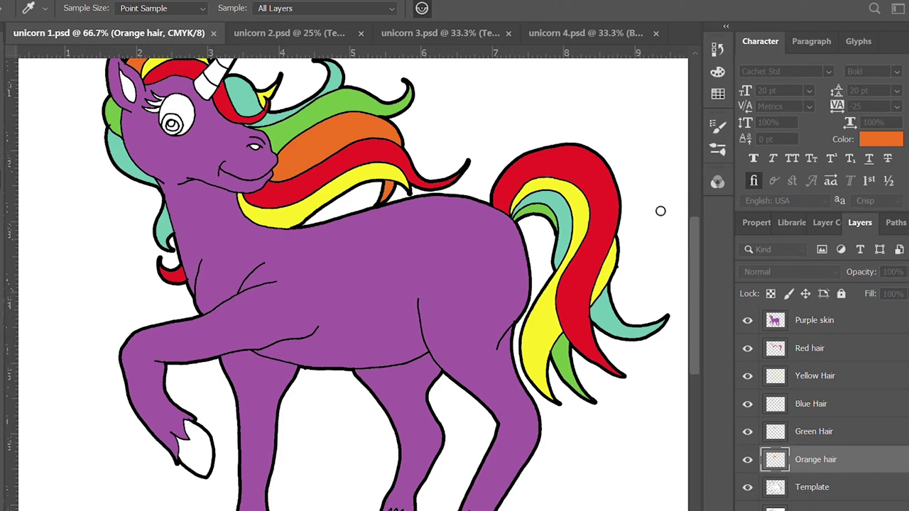
key("w")
left_click(827, 483)
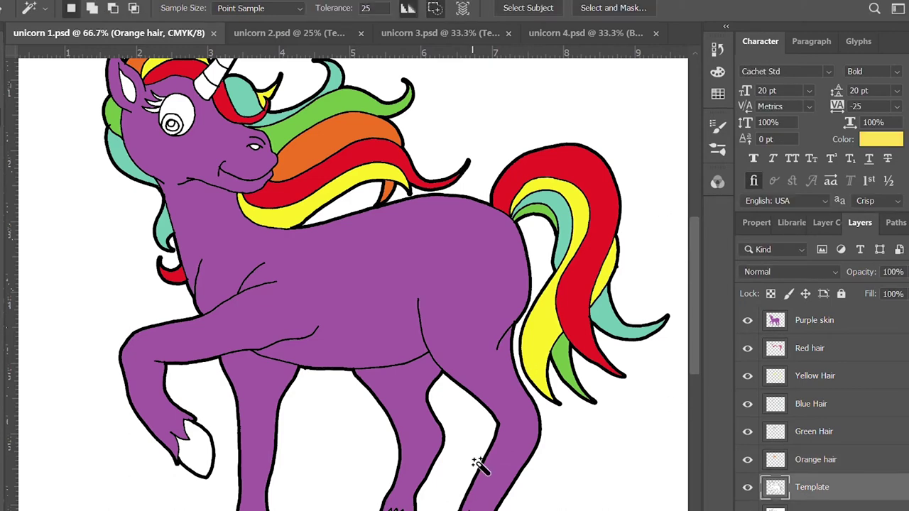
Fill the horn and hoofs yellow on a new layer named 'horn and hoofs'
scroll(468, 465, "down", 2)
scroll(245, 461, "up", 4)
scroll(208, 191, "up", 1)
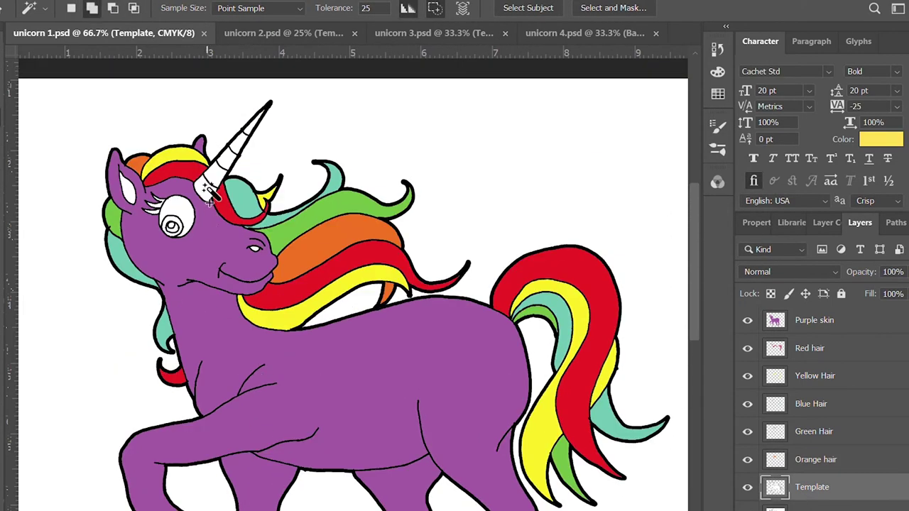
key("ctrl+shift+alt+n")
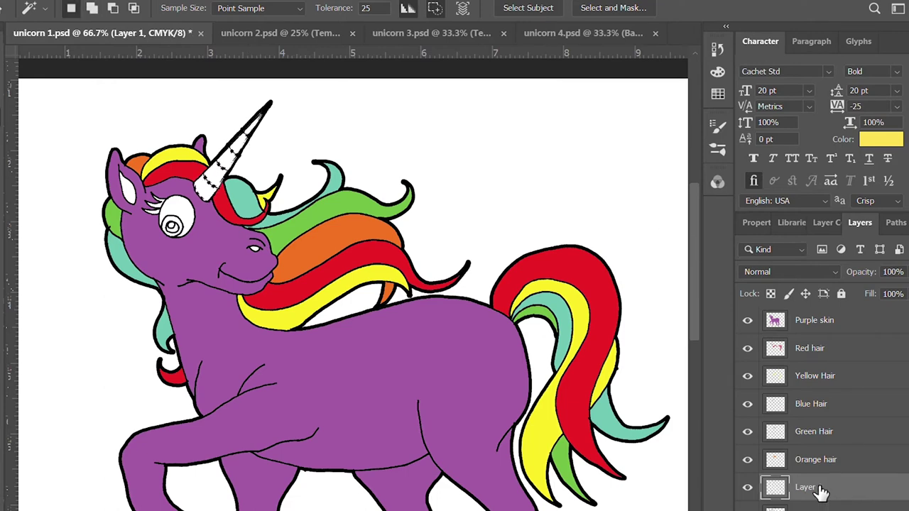
type("oofs")
key("Return")
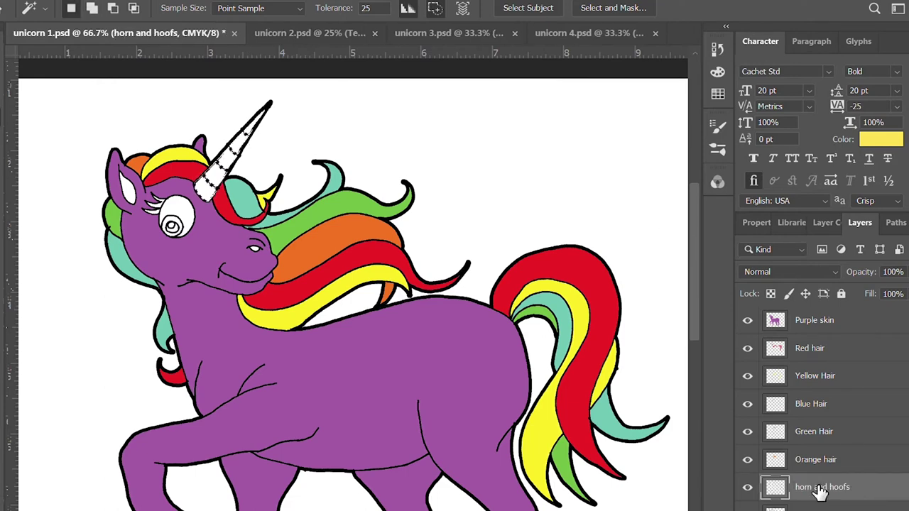
Zoom in to 100% on the head and sample the pink colour
scroll(474, 368, "down", 3)
scroll(475, 367, "up", 3)
key("ctrl+plus")
scroll(269, 387, "up", 1)
scroll(268, 387, "left", 3)
key("i")
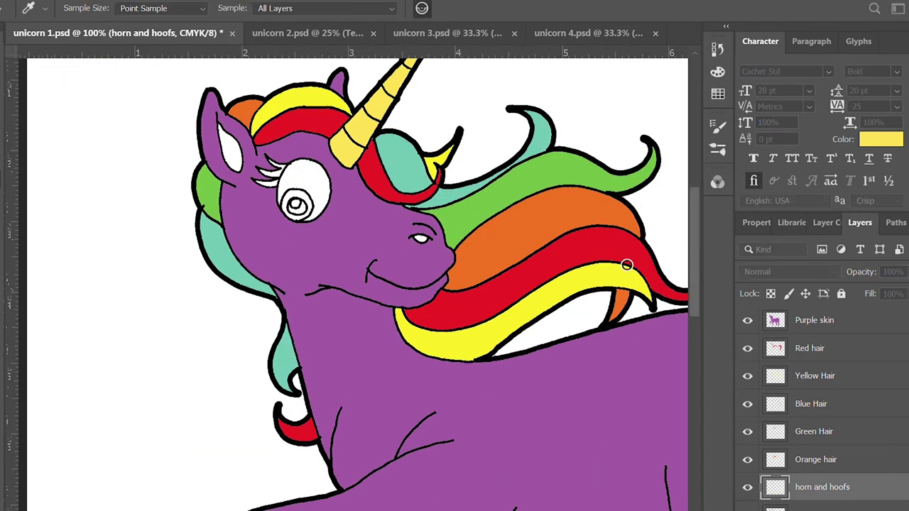
key("w")
left_click(816, 509)
Fill the inner ear and nose pink on their own named layer
left_click(231, 146)
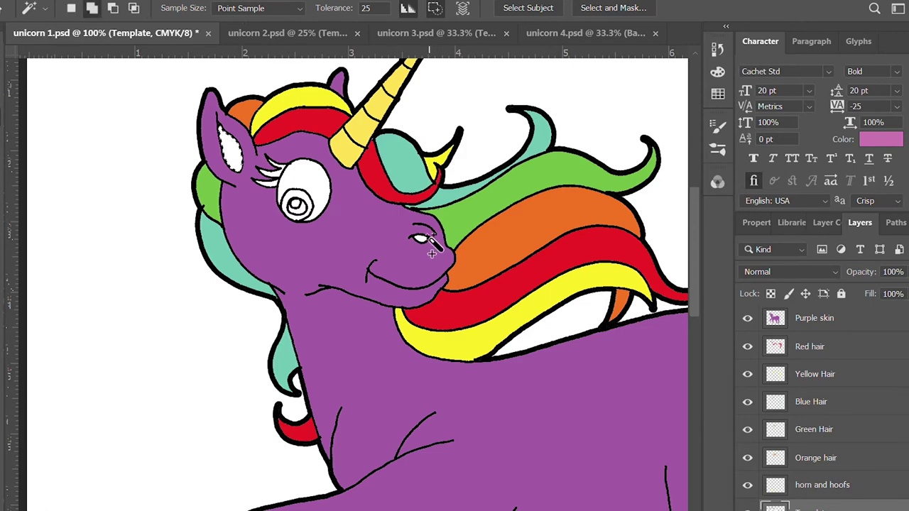
key("ctrl+shift+alt+n")
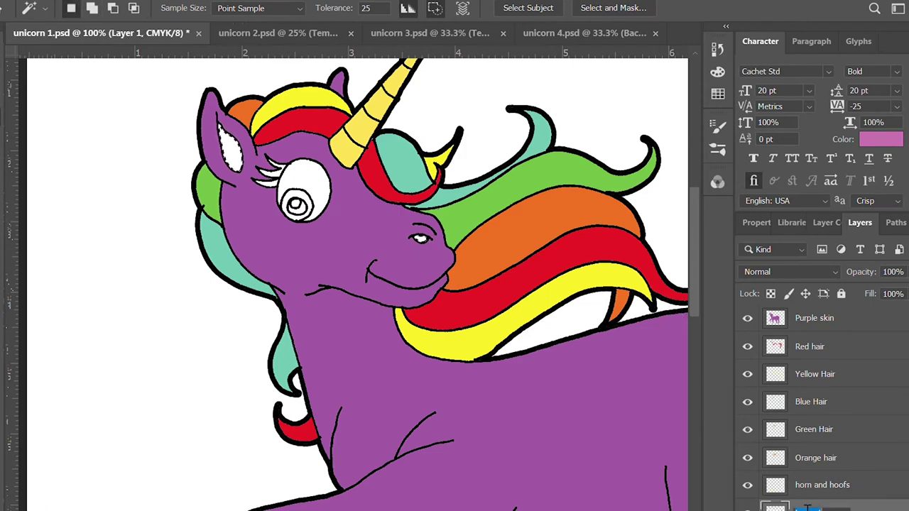
key("Return")
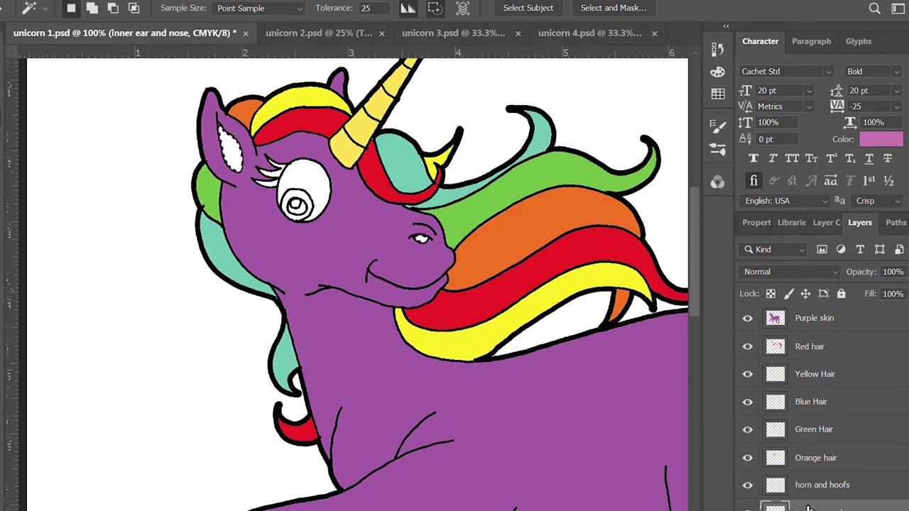
key("alt+BackSpace")
key("ctrl+d")
key("i")
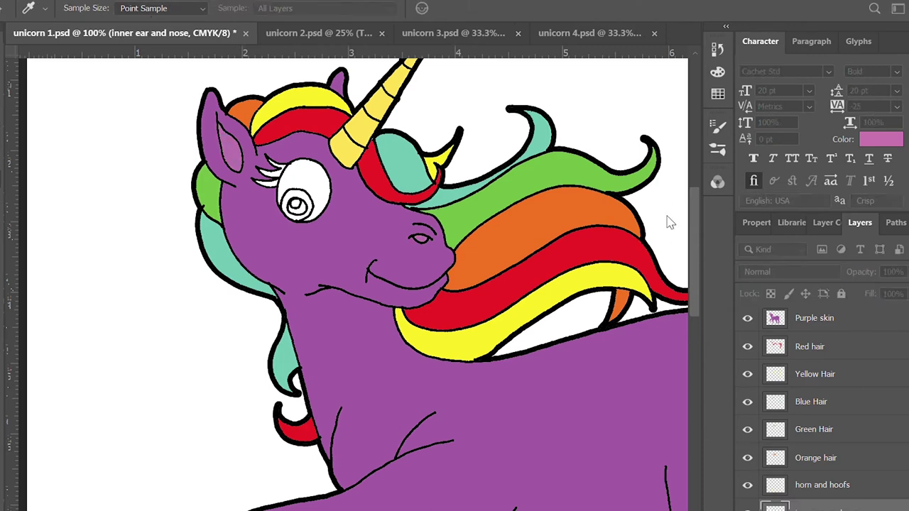
key("w")
scroll(836, 485, "down", 2)
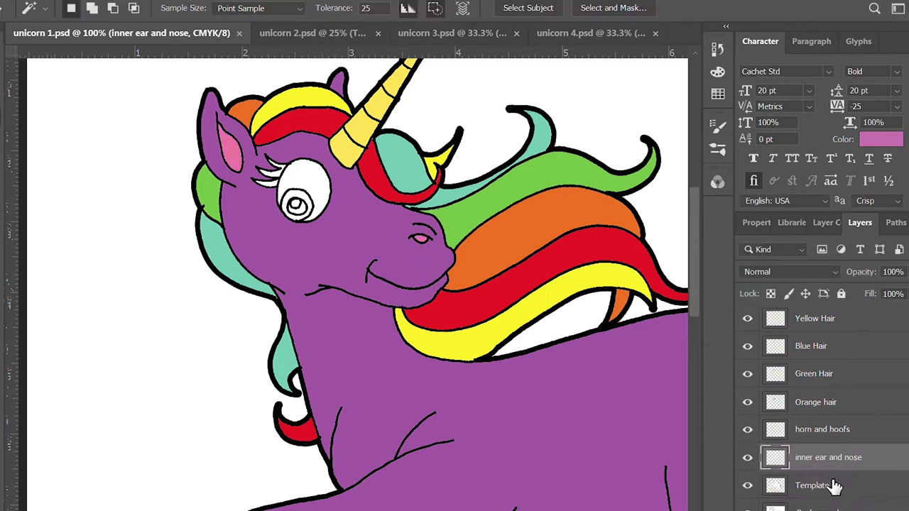
left_click(836, 485)
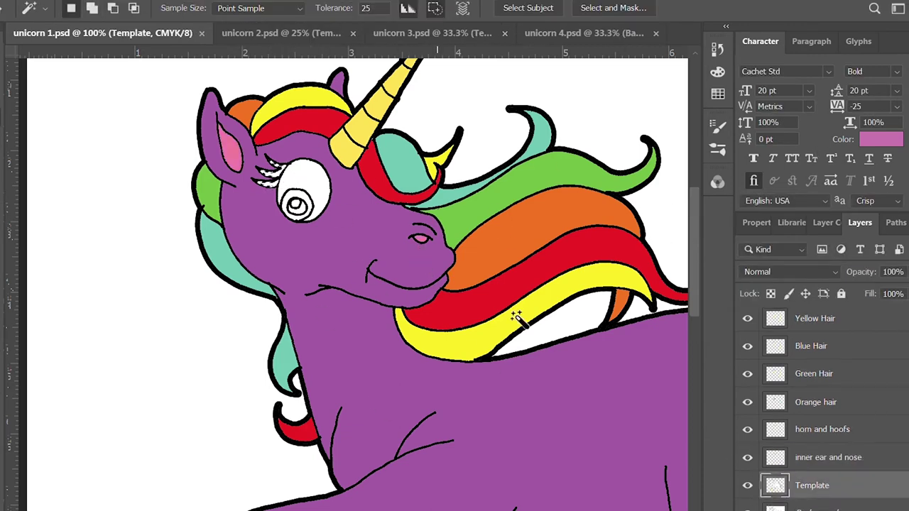
Sample orange from the mane and select the white of the eye on Template
key("i")
left_click(527, 242)
left_click(848, 405)
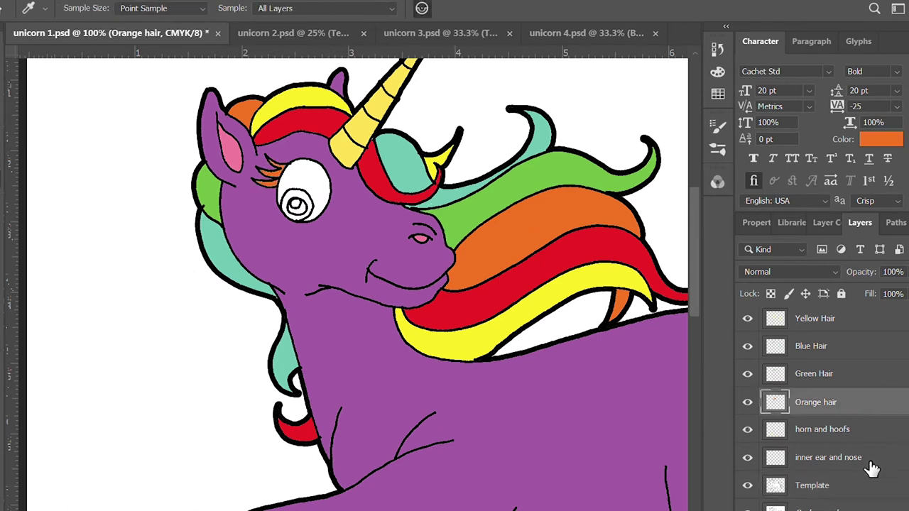
left_click(832, 488)
key("w")
left_click(312, 183)
Fill the eyeball white on a new layer named 'White eye'
key("ctrl+shift+alt+n")
double_click(810, 486)
type("White eye")
key("Return")
key("alt+BackSpace")
key("ctrl+BackSpace")
key("ctrl+d")
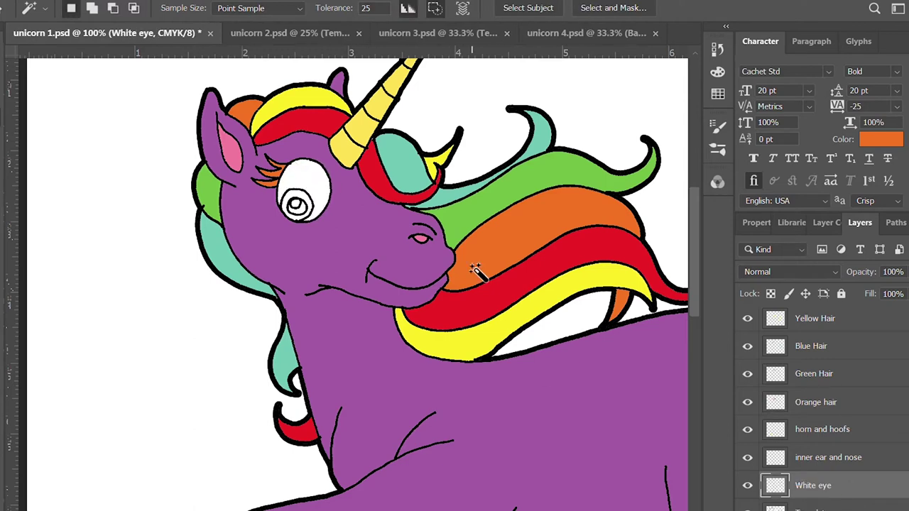
left_click(781, 508)
Fill the pupil black on a new layer named 'Black eye'
key("ctrl+shift+alt+n")
key("d")
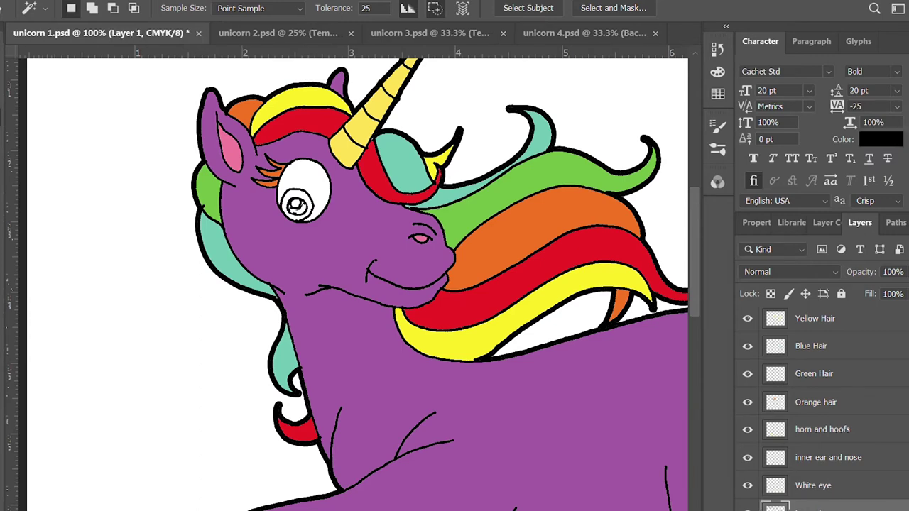
key("Return")
left_click(845, 485)
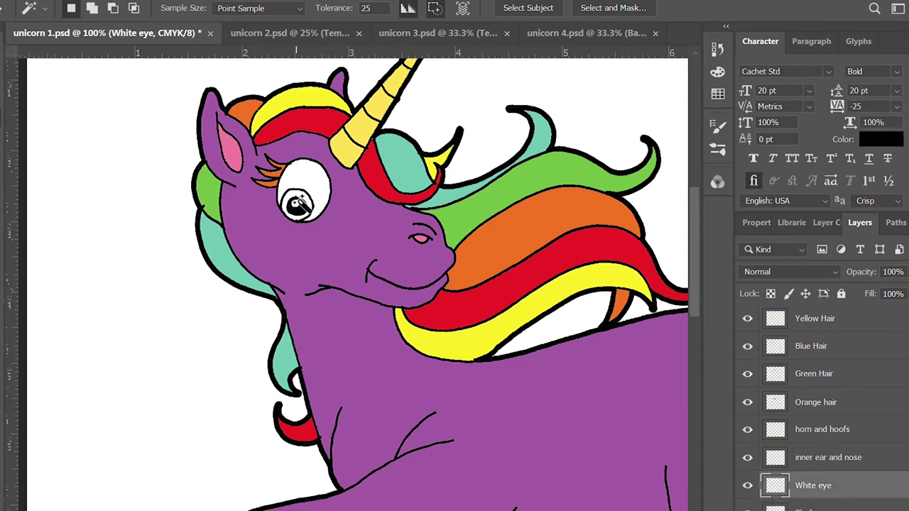
scroll(834, 468, "down", 2)
left_click(823, 485)
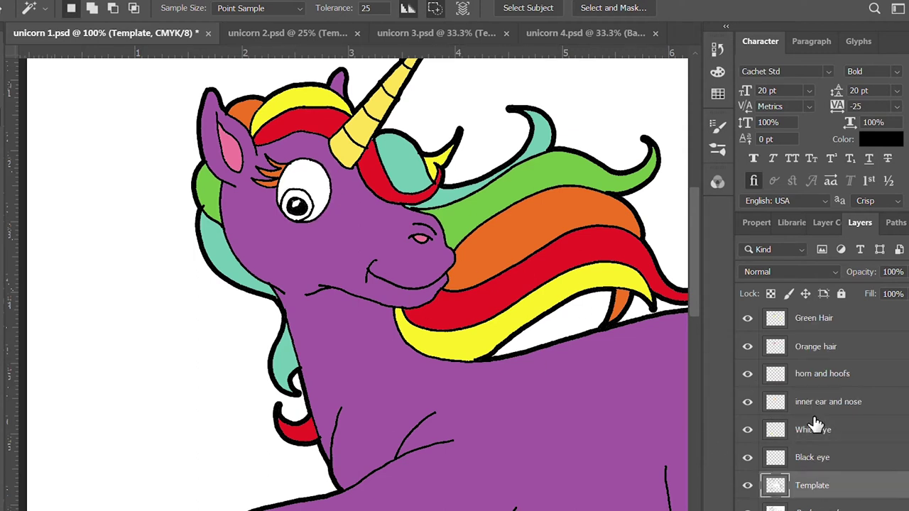
left_click(793, 426)
Add a new layer named 'eye glare' above White eye
key("ctrl+shift+alt+n")
double_click(806, 430)
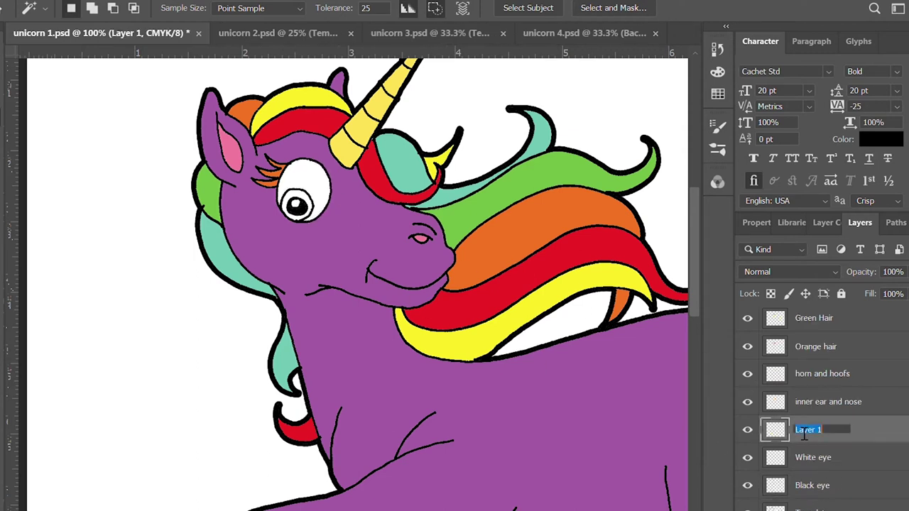
type("eye glare")
key("Return")
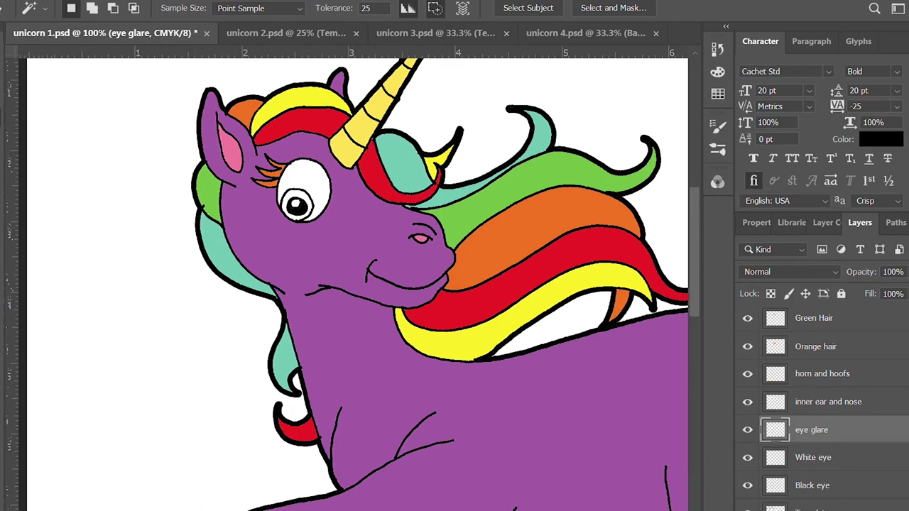
Select the iris and fill it with green sampled from the mane on a new layer
key("i")
key("w")
left_click(793, 506)
left_click(298, 189)
key("ctrl+shift+alt+n")
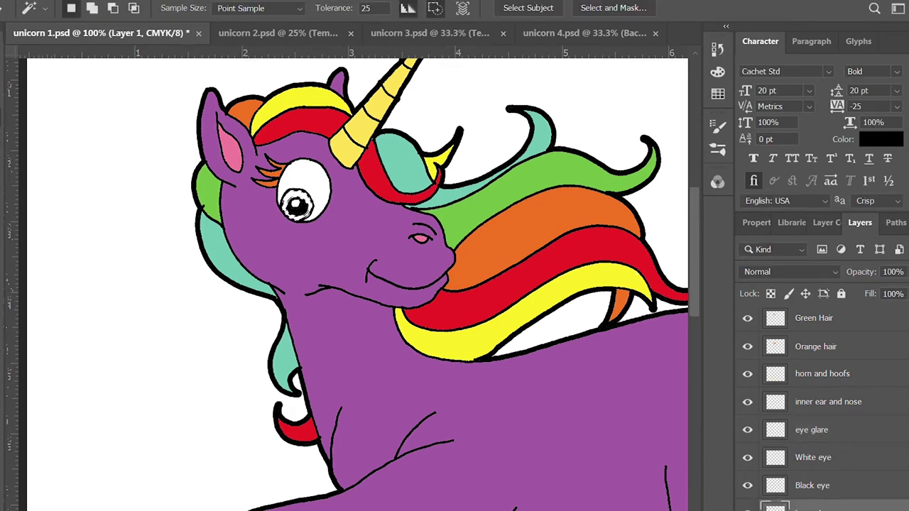
key("i")
left_click(212, 190)
key("alt+BackSpace")
key("ctrl+d")
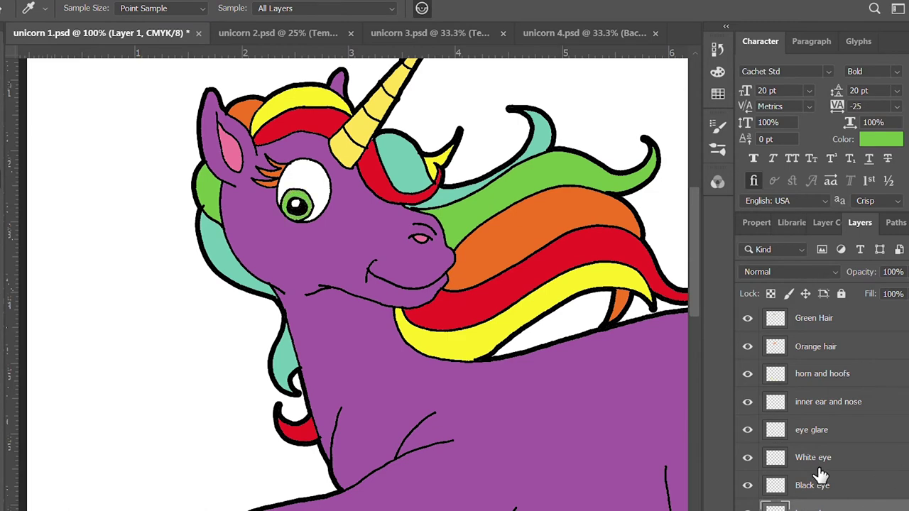
key("ctrl+minus")
key("ctrl+minus")
key("ctrl+plus")
key("ctrl+plus")
scroll(873, 391, "up", 3)
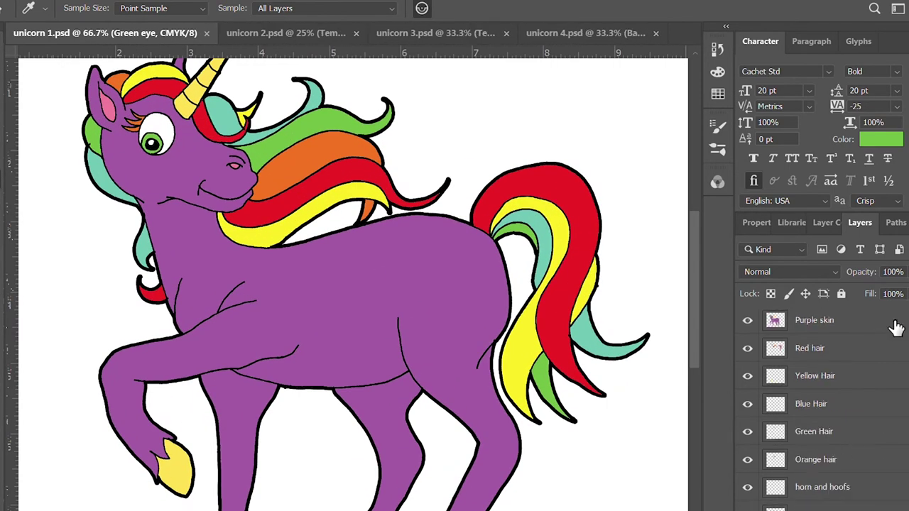
Apply Bevel & Emboss and Stroke to Purple skin, Bevel & Emboss to Red hair, and save
left_click(888, 323)
key("h")
key("i")
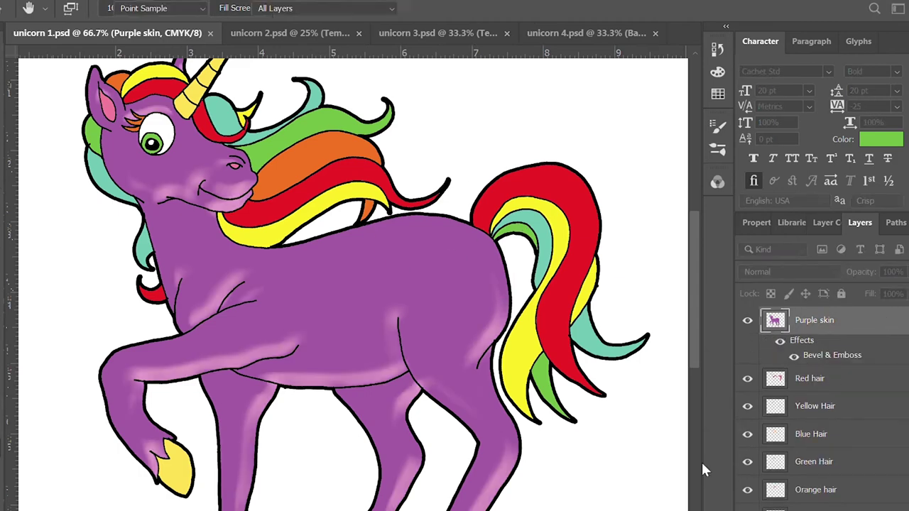
key("h")
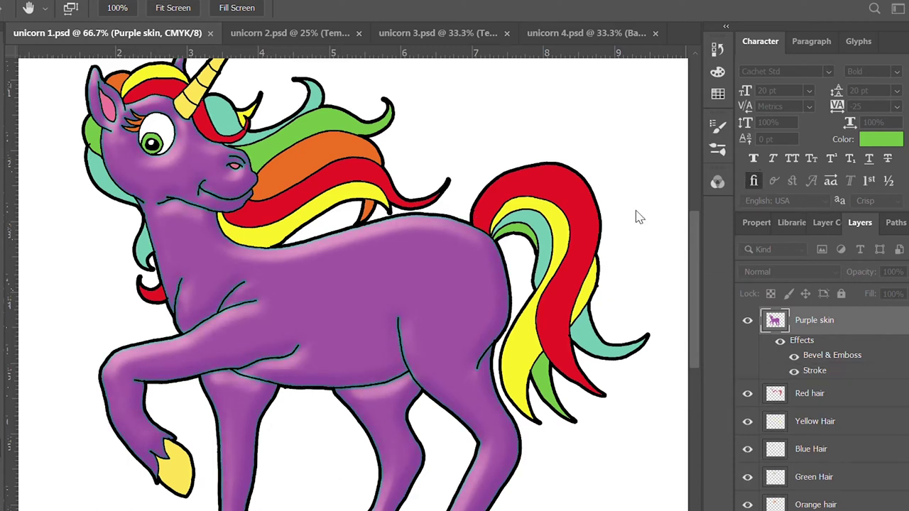
key("i")
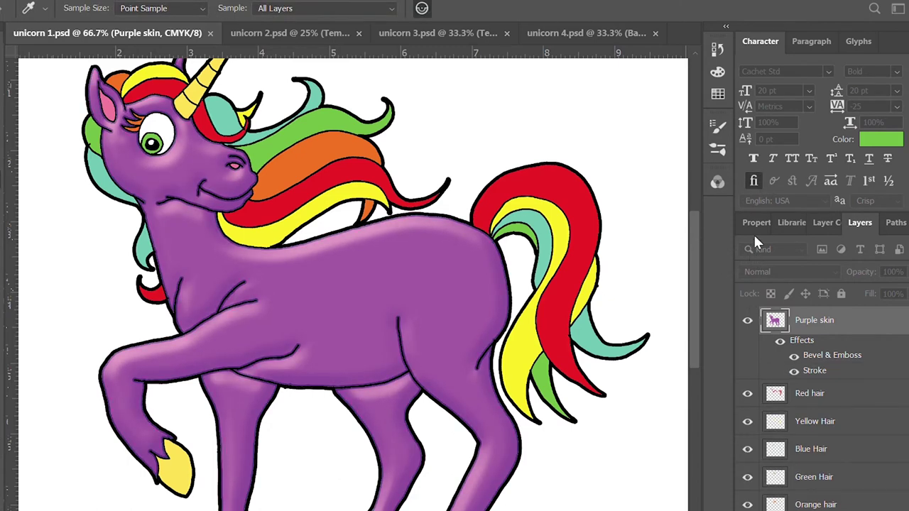
key("h")
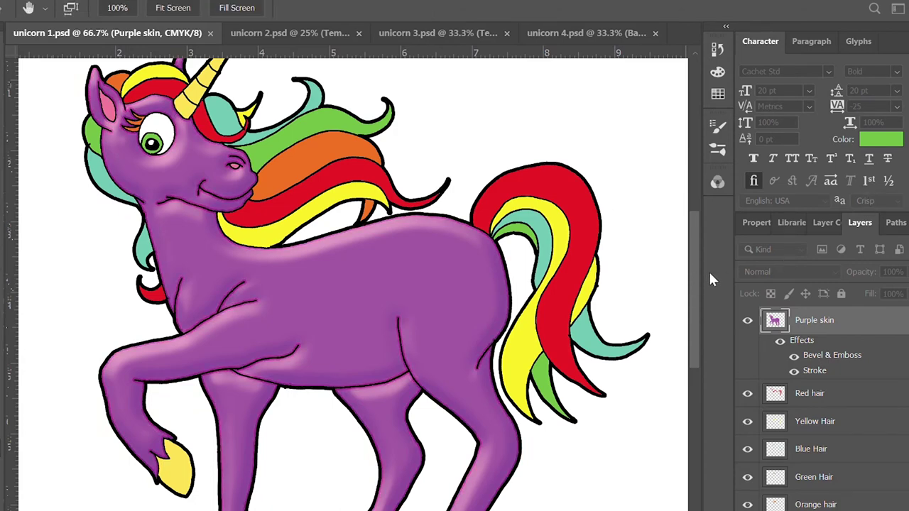
key("i")
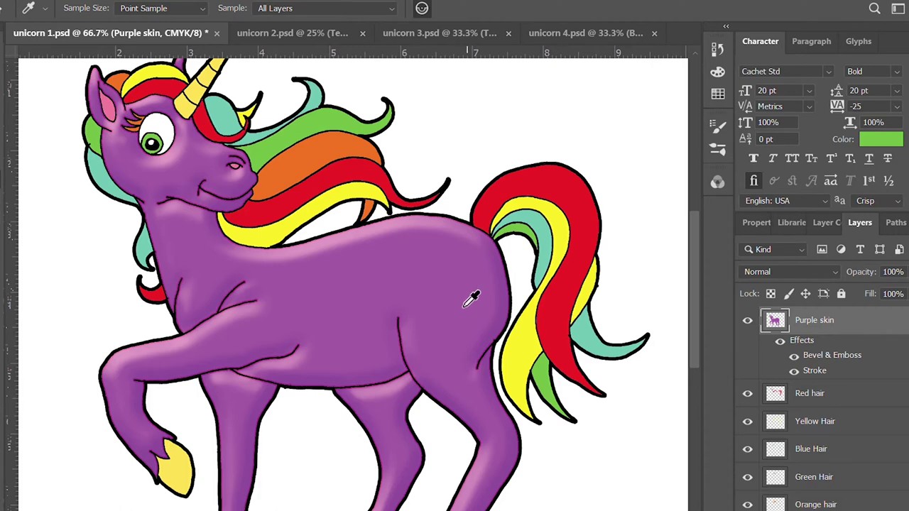
scroll(471, 298, "down", 2)
scroll(472, 305, "up", 4)
key("ctrl+s")
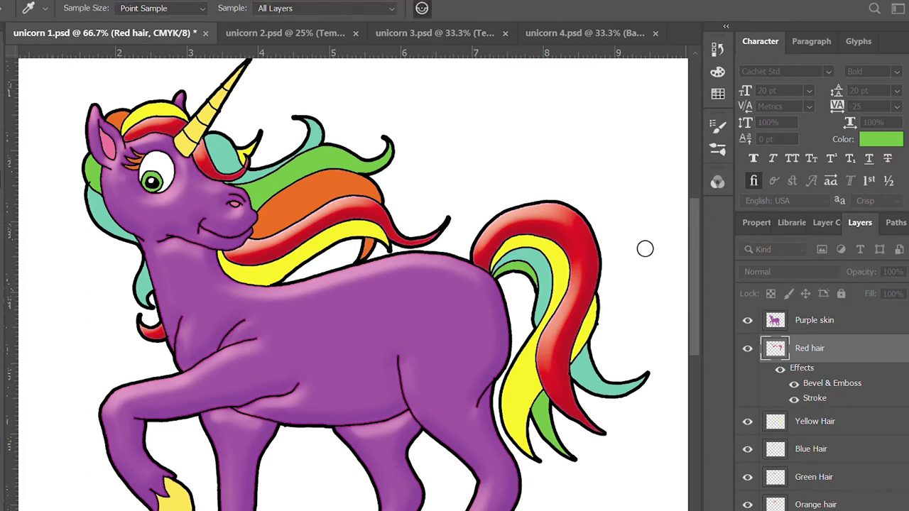
Paste the Red hair layer style onto the Yellow hair layer and save
key("Return")
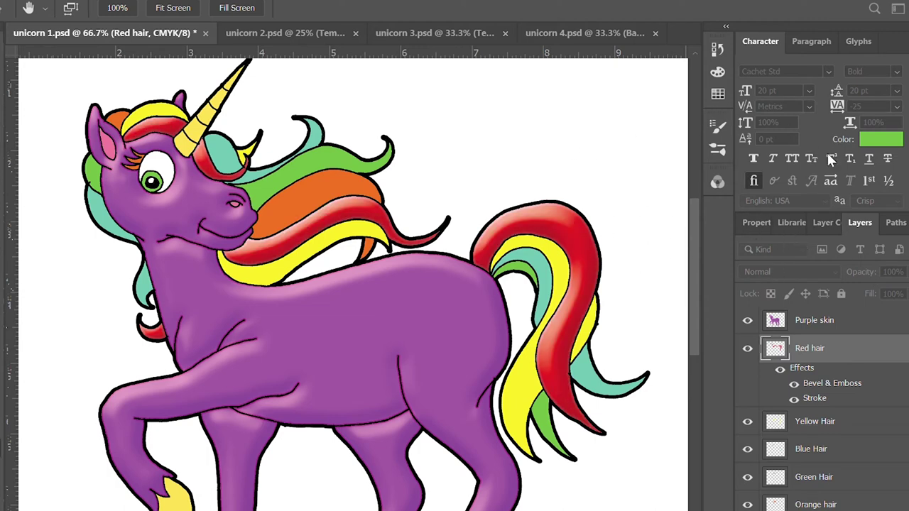
key("i")
left_click(848, 348)
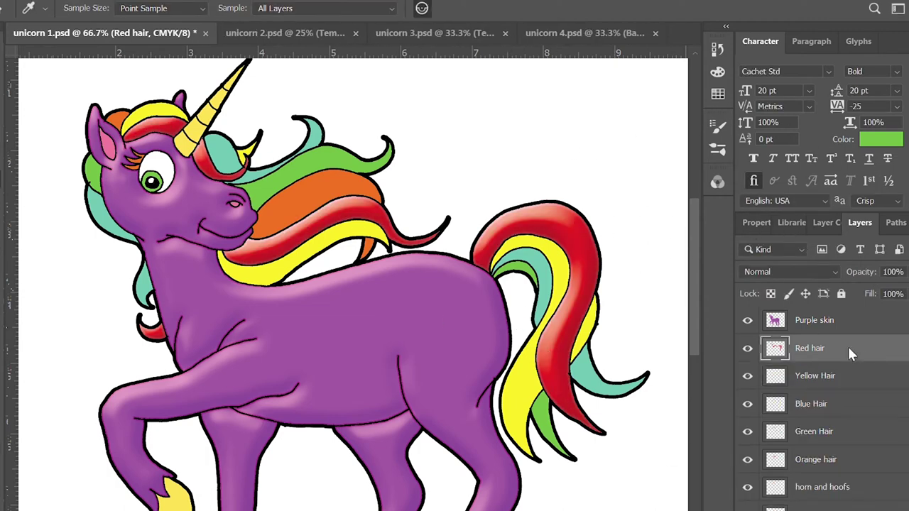
left_click(840, 381)
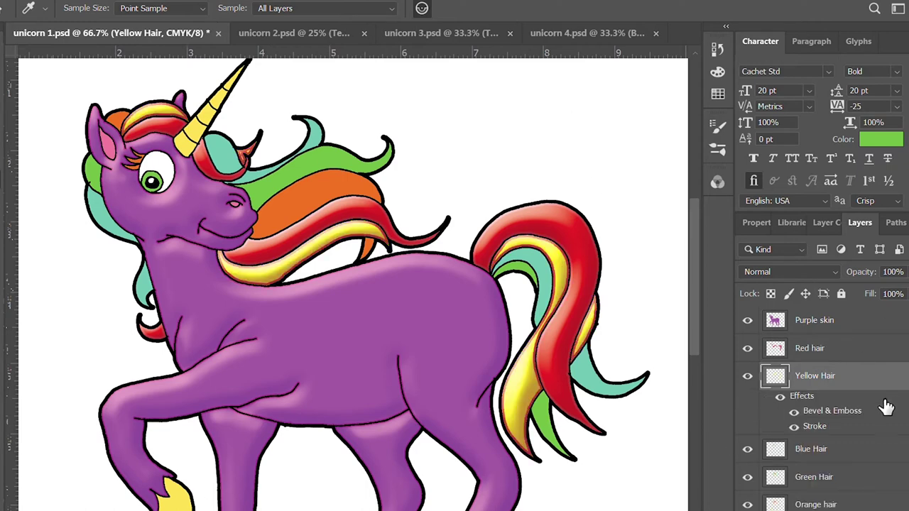
key("h")
key("i")
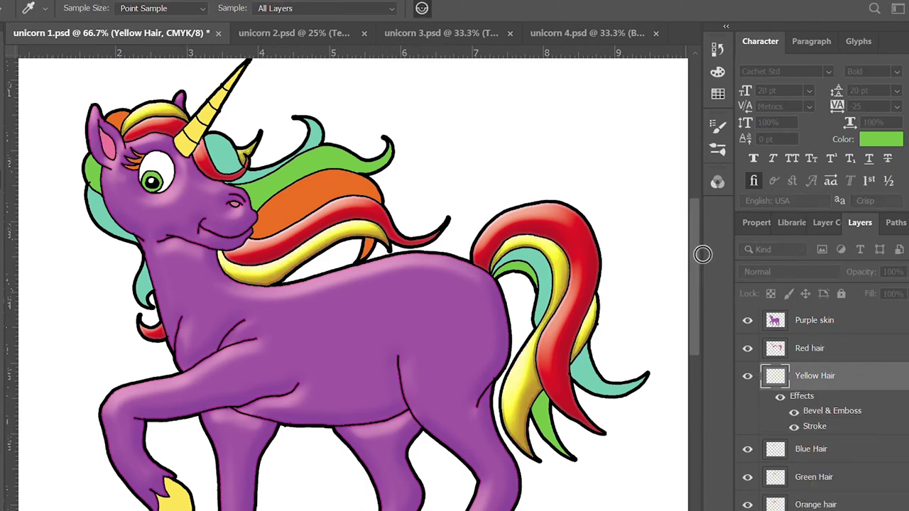
key("h")
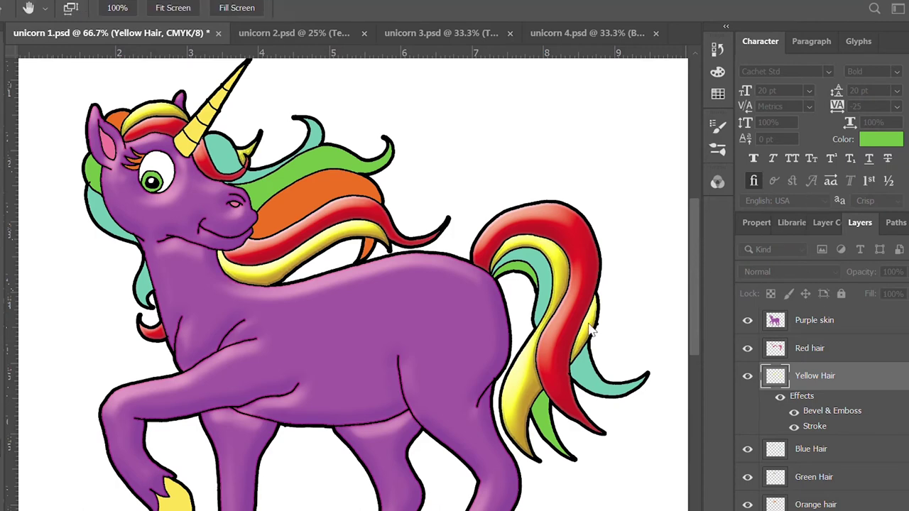
key("i")
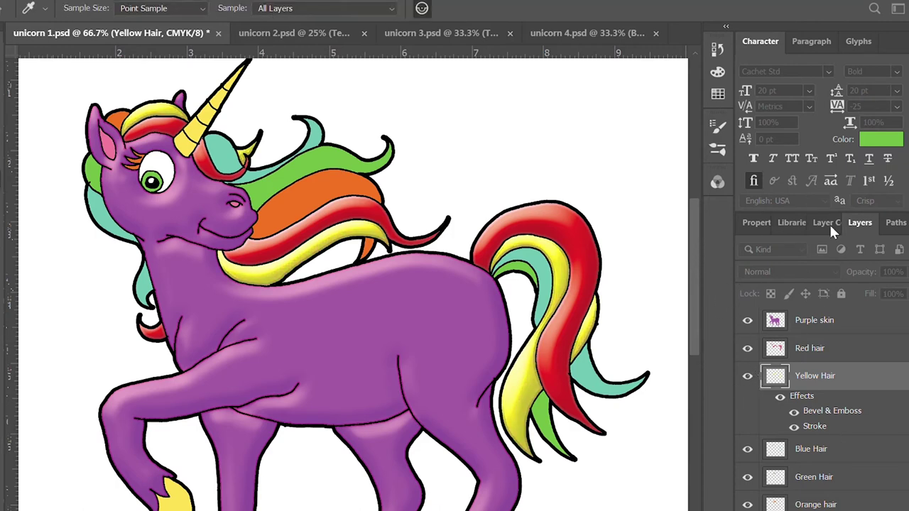
key("ctrl+s")
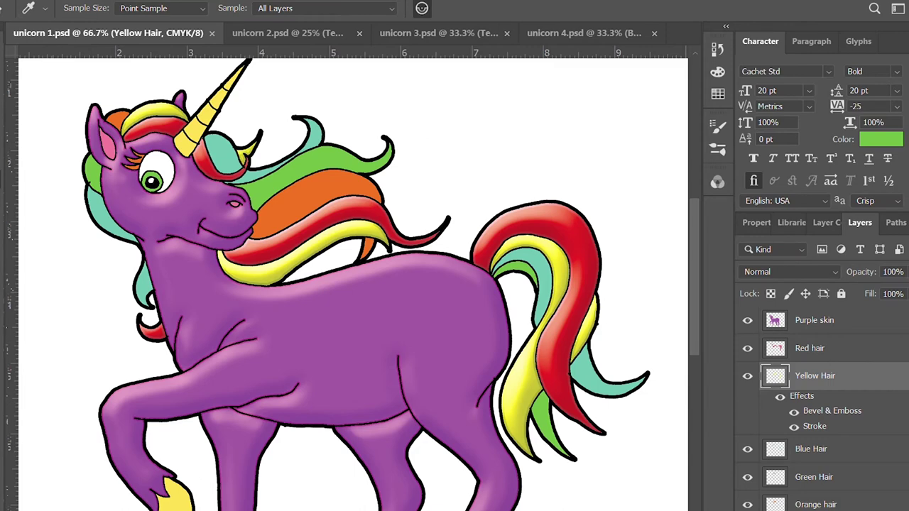
Paste the same Bevel & Emboss and Stroke style onto the Blue hair layer
left_click(851, 448)
left_click_drag(850, 375, 883, 403)
key("h")
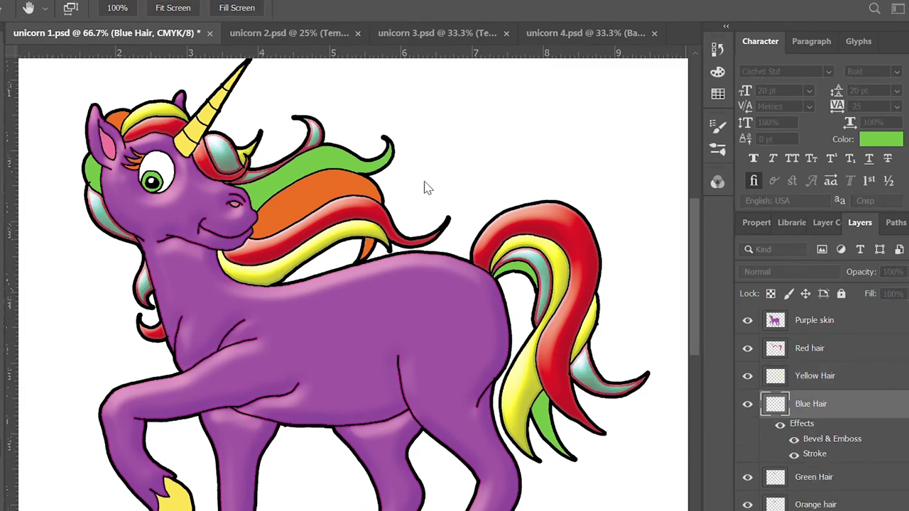
key("i")
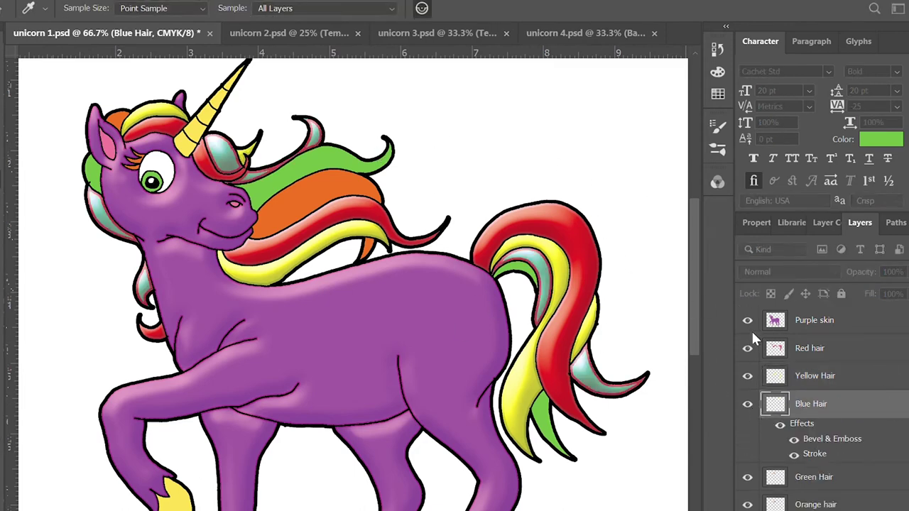
key("space")
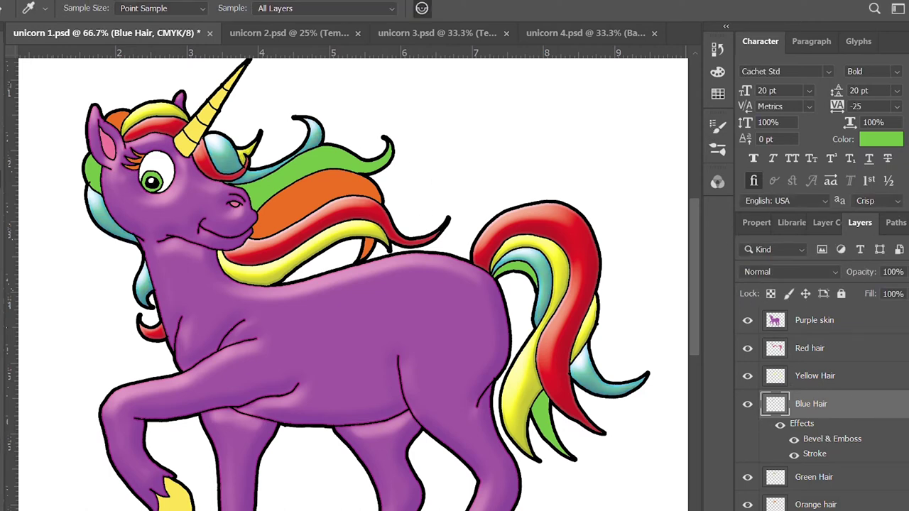
left_click(865, 411)
Give the Green and Orange hair layers the same style and save unicorn 1.psd
left_click(852, 431)
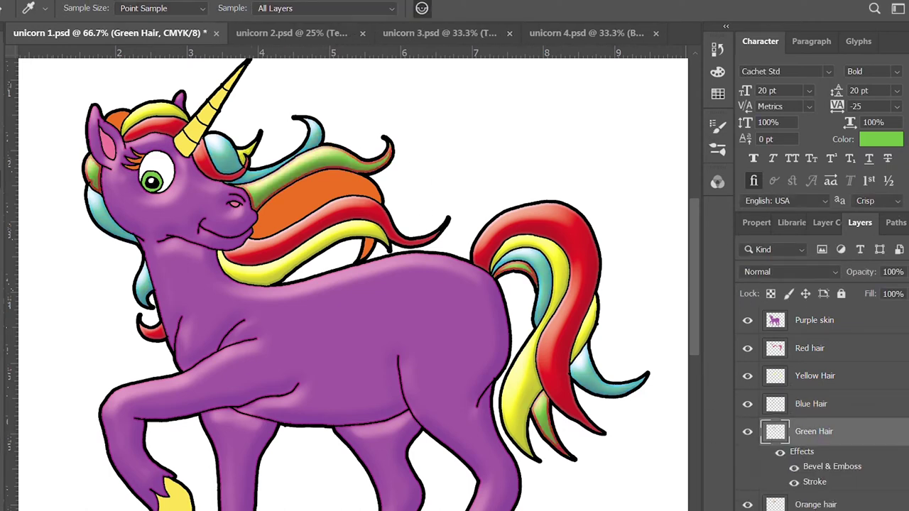
key("space")
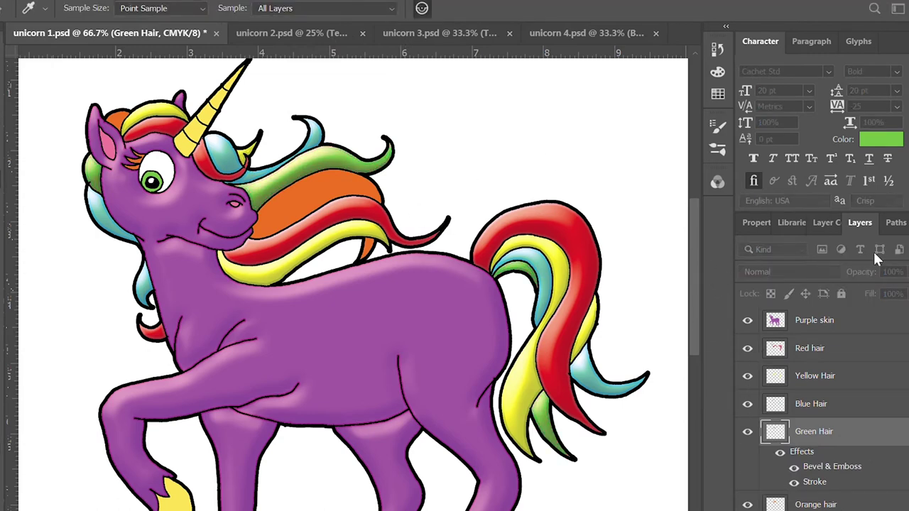
key("space")
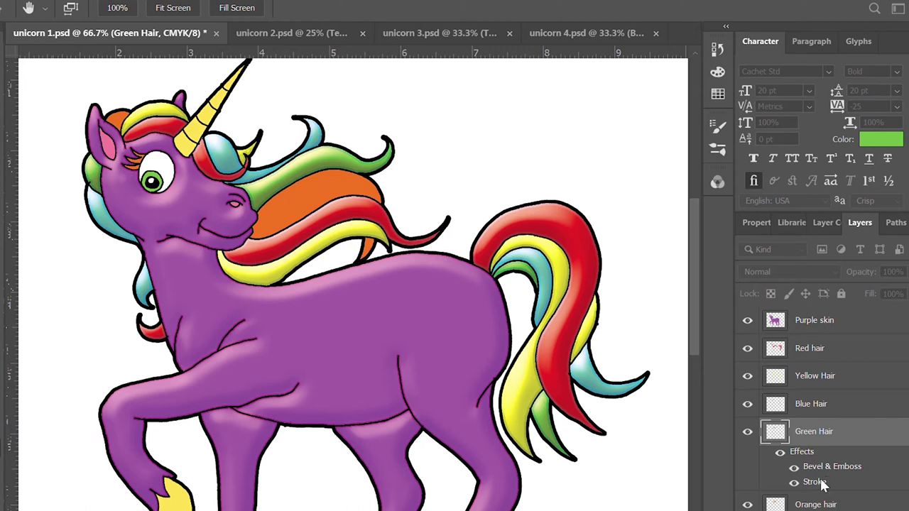
key("space")
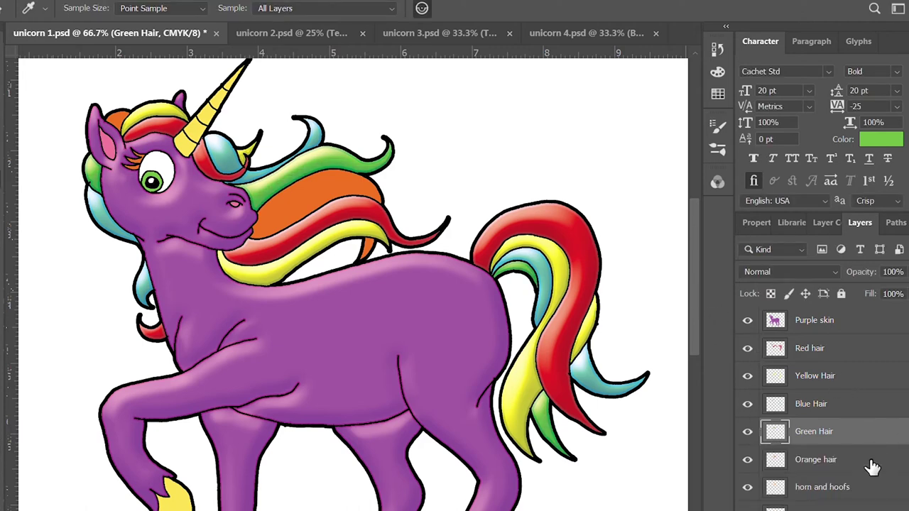
left_click(872, 462)
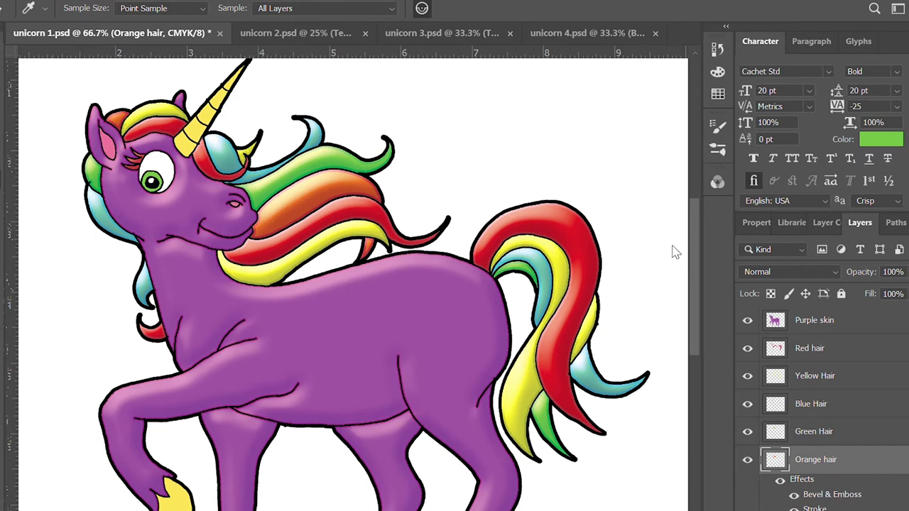
key("space")
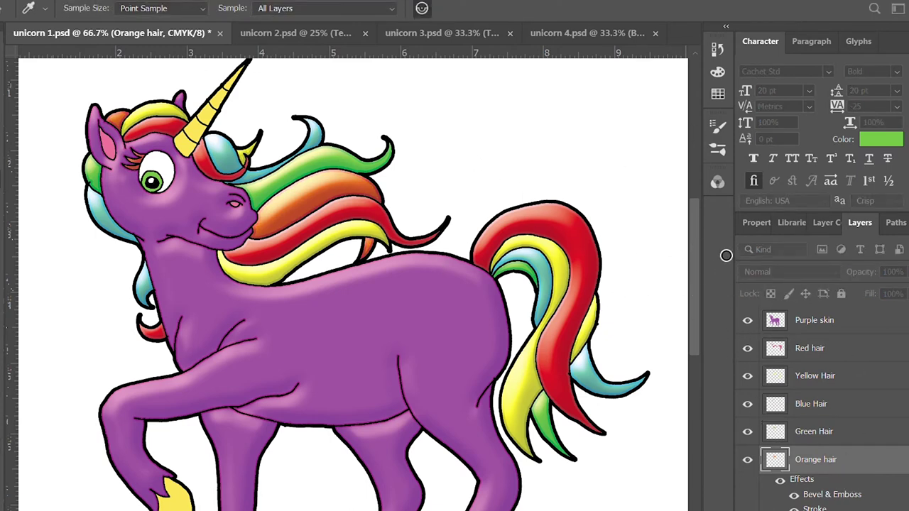
key("space")
key("space")
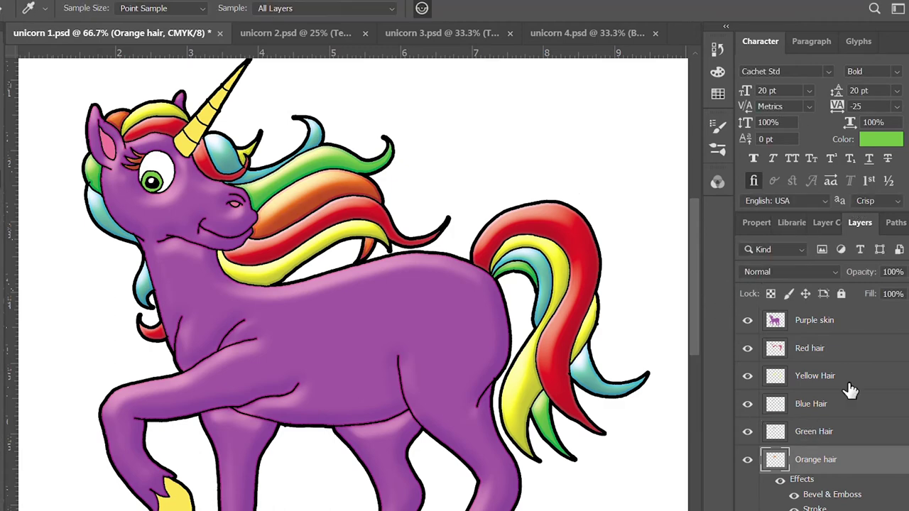
key("ctrl+s")
scroll(823, 397, "down", 2)
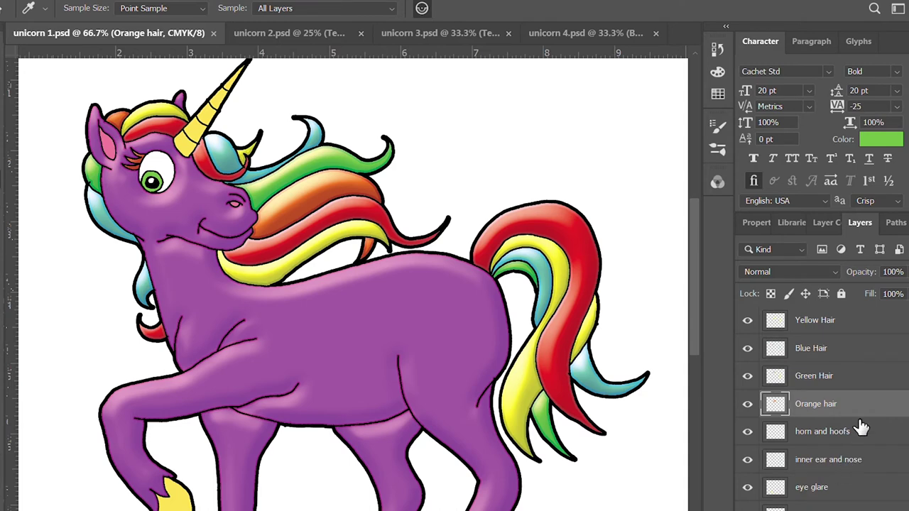
Paste the copied bevel and stroke effects onto the horn and hoofs layer and save
double_click(851, 431)
key("space")
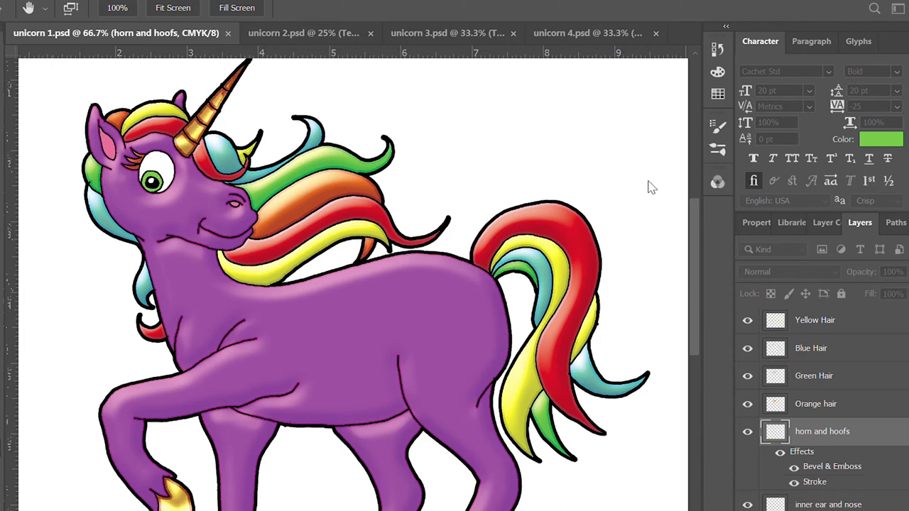
key("i")
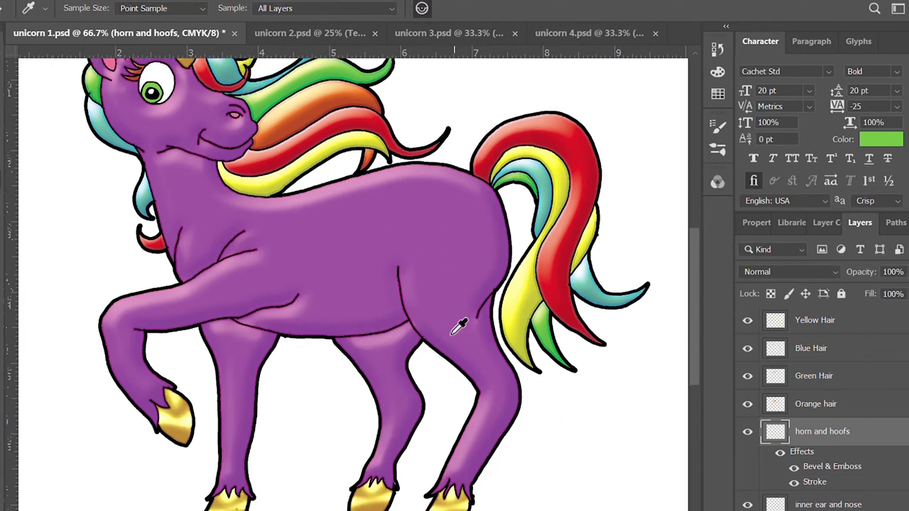
left_click_drag(462, 227, 459, 323)
key("ctrl+s")
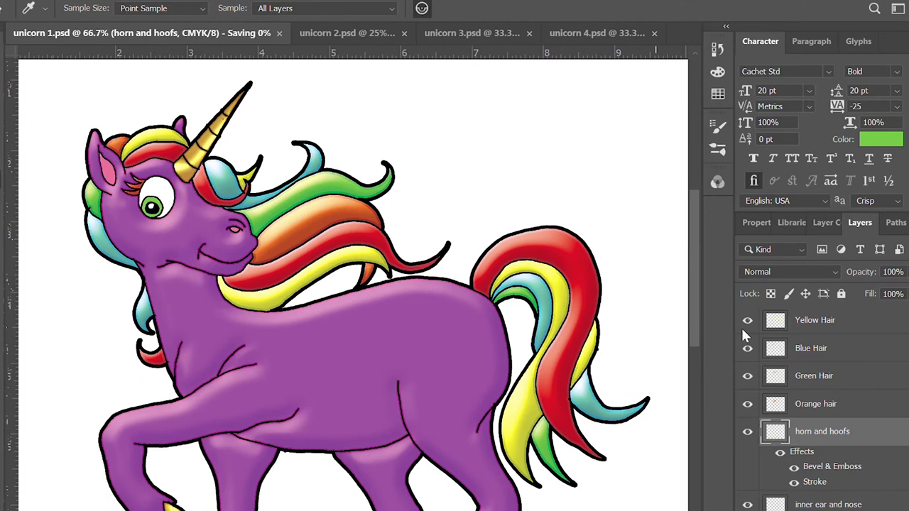
left_click(898, 430)
Paste the same effects onto the inner ear and nose layer and save
left_click(852, 460)
key("space")
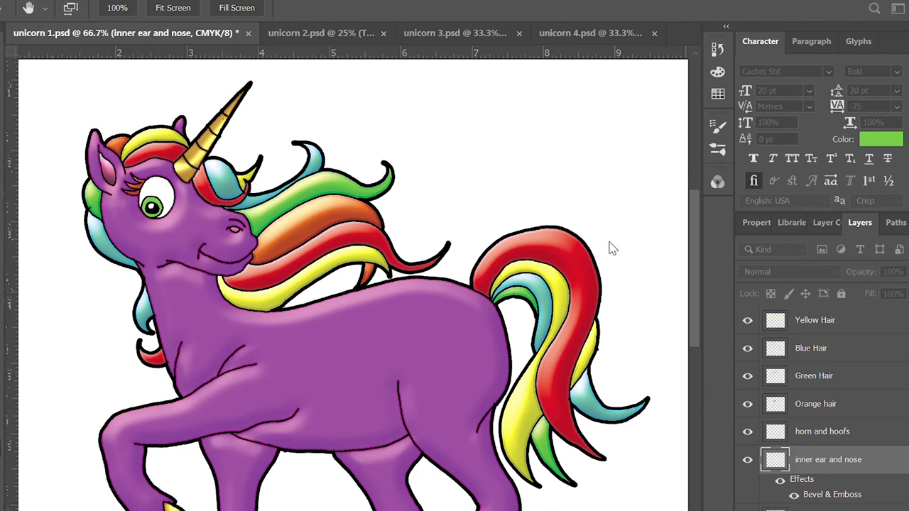
key("i")
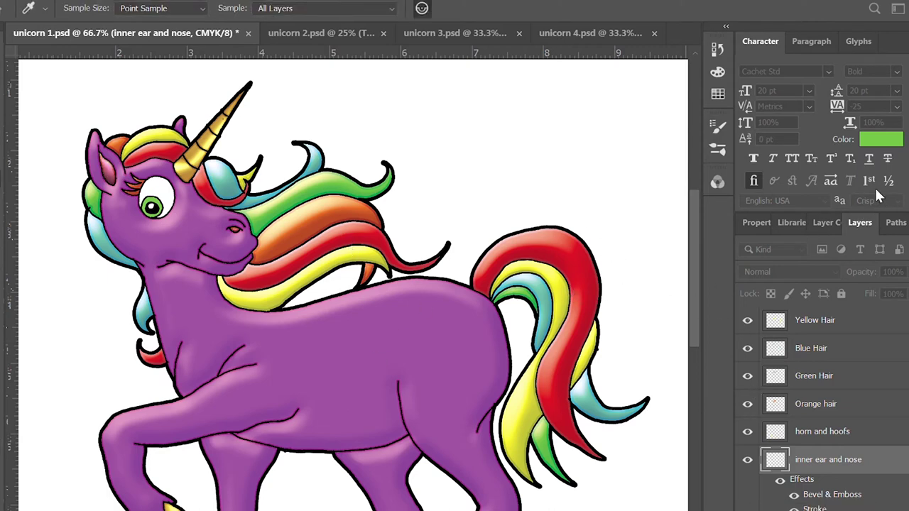
key("ctrl+s")
scroll(884, 485, "down", 1)
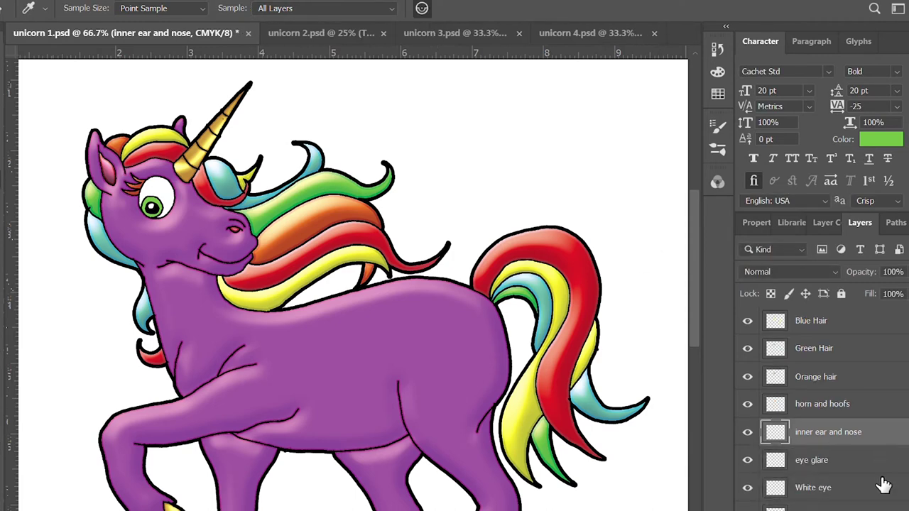
scroll(884, 485, "down", 1)
Apply the effects to the eye glare layer and save
left_click(872, 433)
scroll(142, 217, "up", 1)
mouse_move(142, 217)
left_mouse_down()
mouse_move(198, 240)
mouse_move(169, 277)
left_mouse_up()
key("ctrl+s")
key("space")
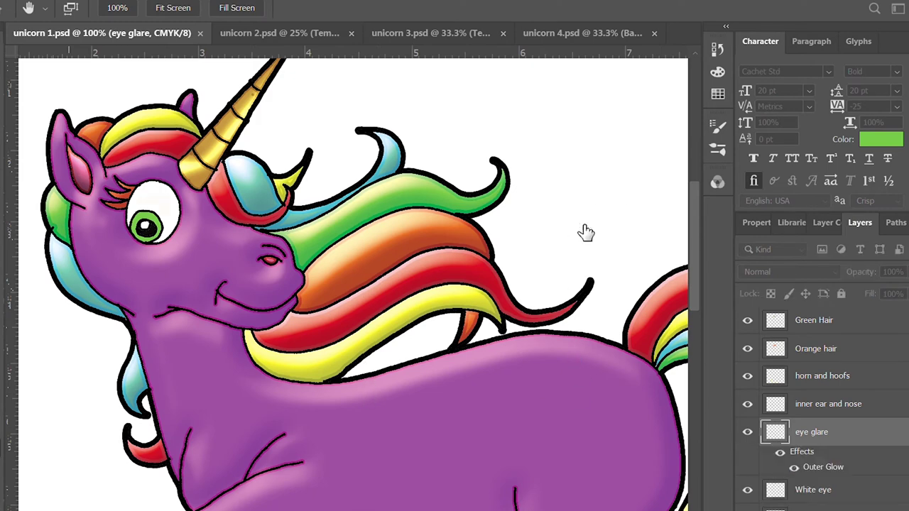
key("space")
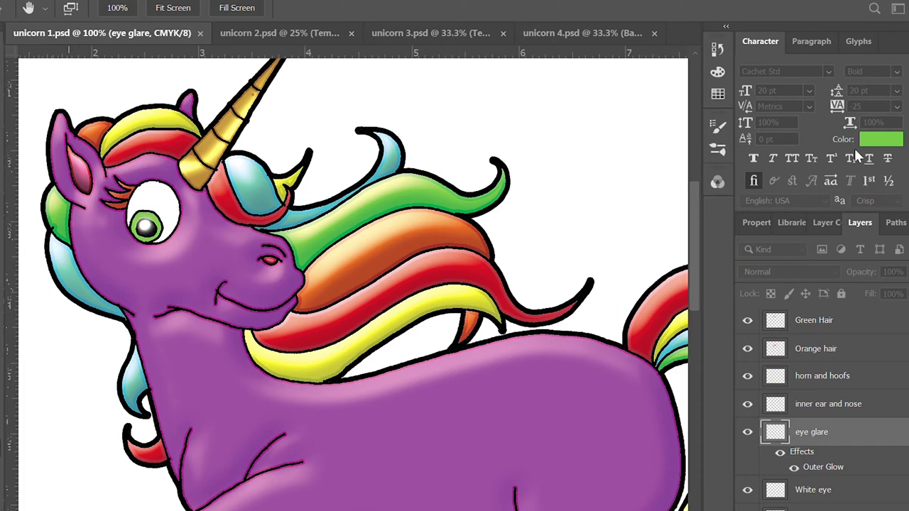
Work through the White eye and Black eye layers' effects
left_click(878, 463)
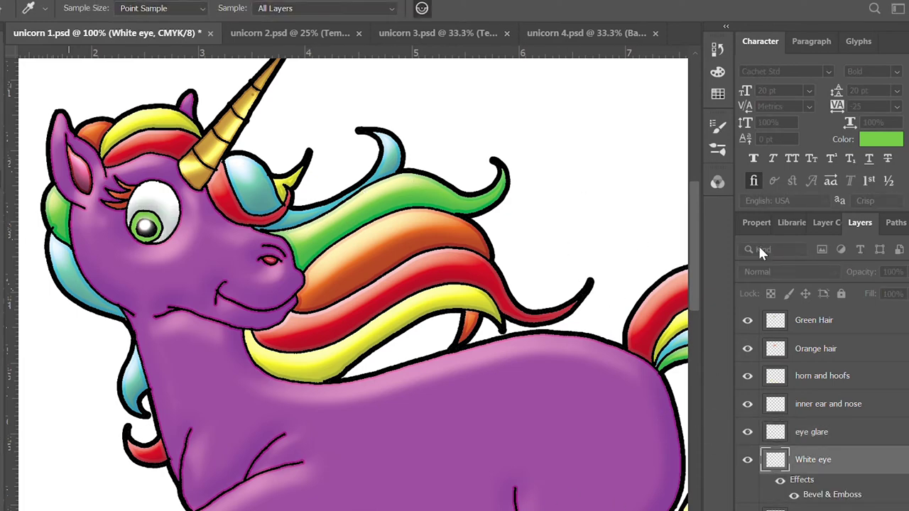
key("space")
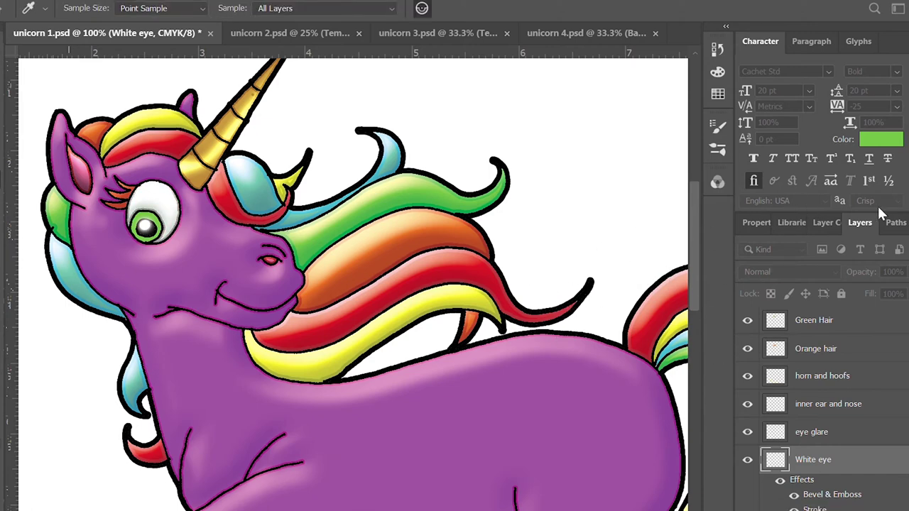
key("space")
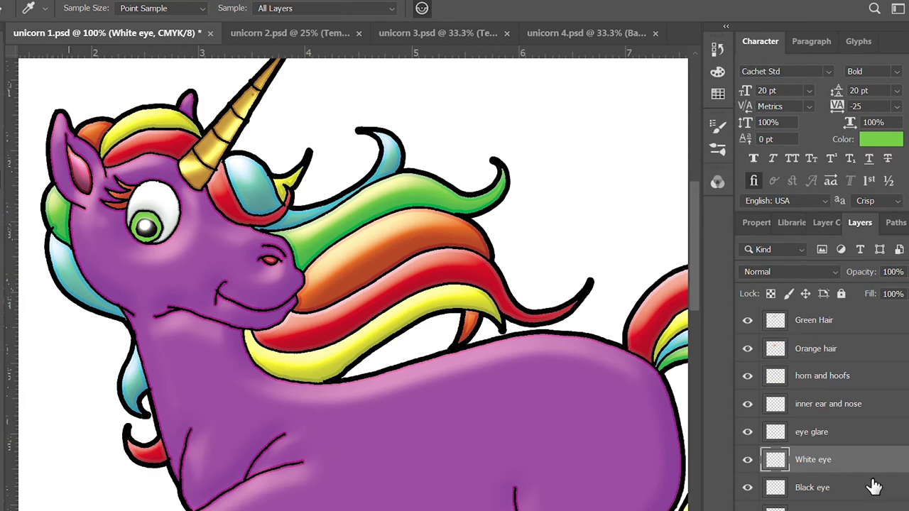
left_click(872, 485)
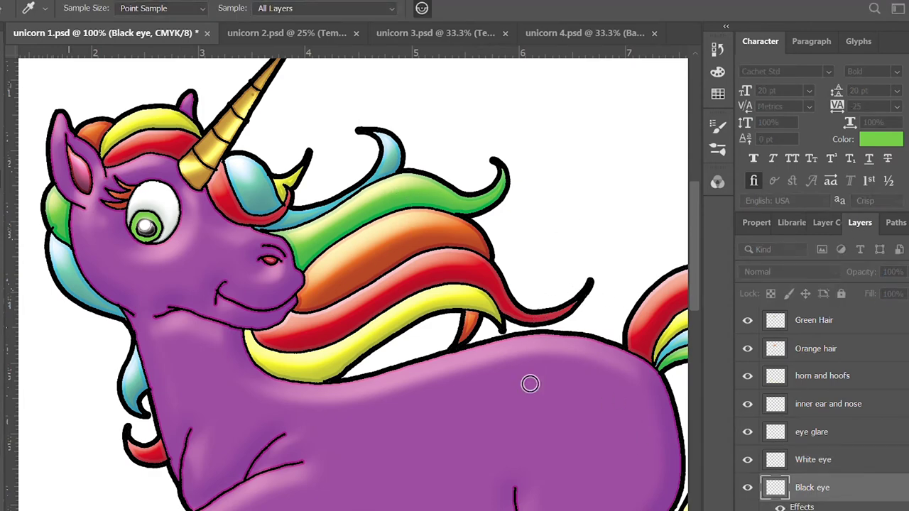
key("space")
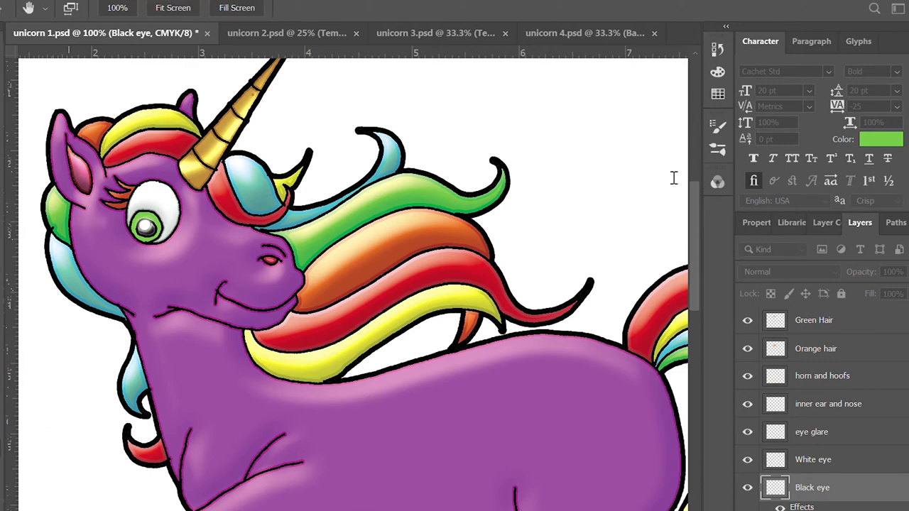
scroll(830, 433, "down", 2)
Paste the bevel and stroke effects onto Green eye, zoom out and save
left_click(824, 457)
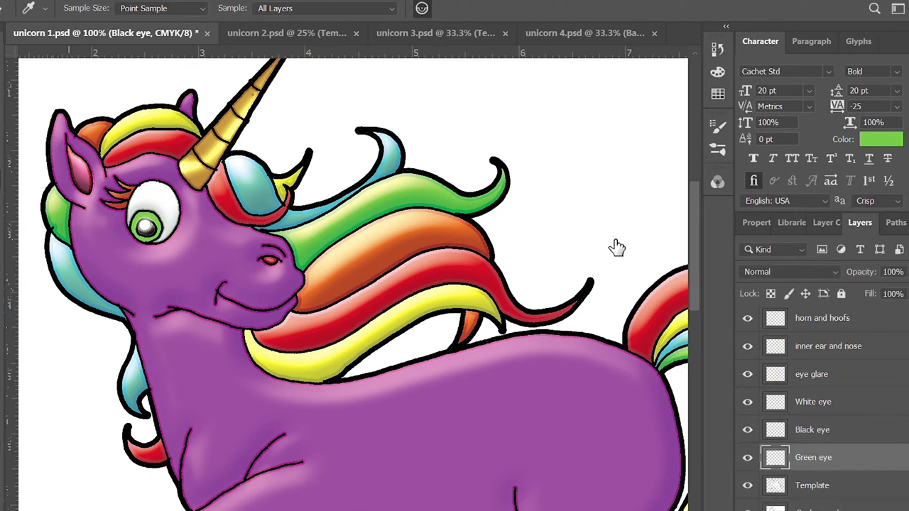
key("space")
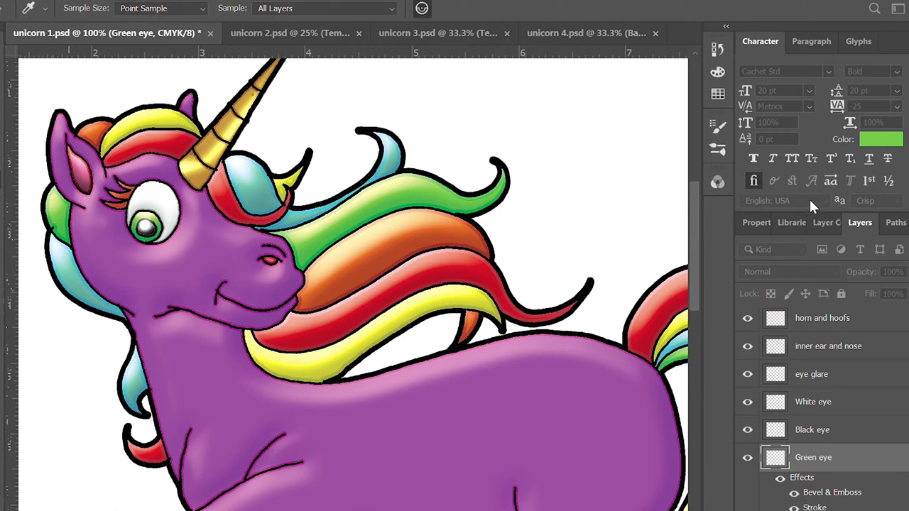
key("h")
key("i")
key("h")
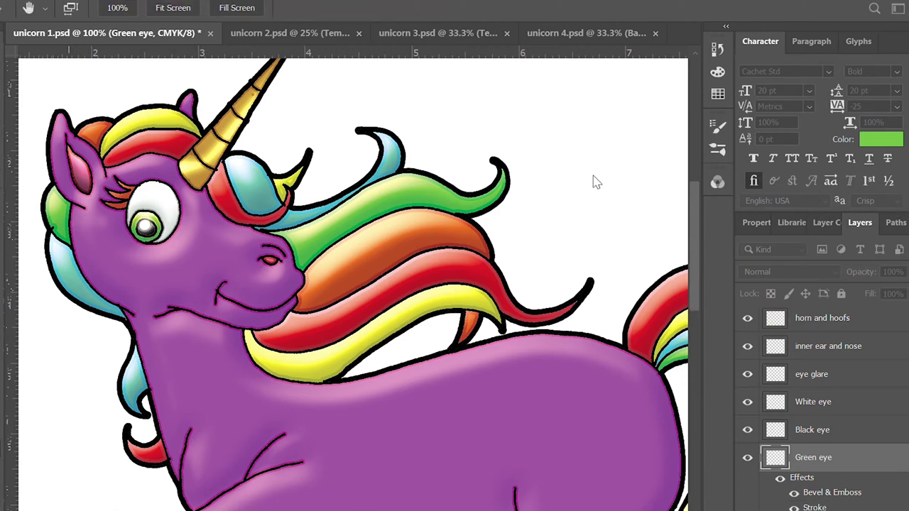
key("i")
key("ctrl+minus")
key("ctrl+minus")
key("ctrl+s")
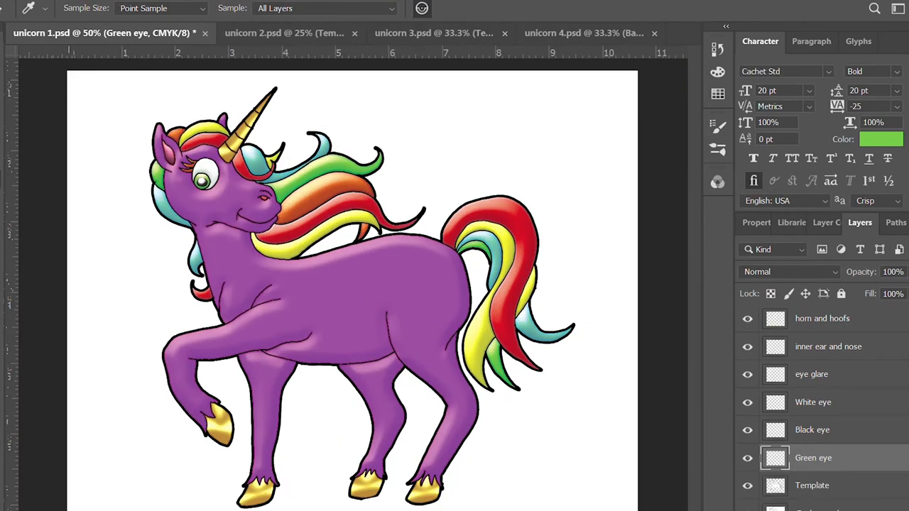
Duplicate the Template layer and merge the copied colour layers into one
left_click(816, 486)
key("ctrl+j")
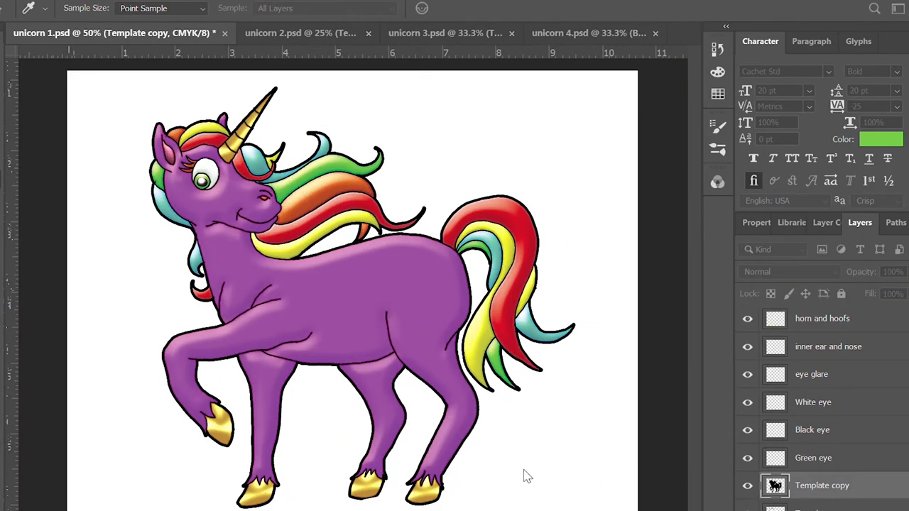
left_click(844, 426, "shift")
left_click(823, 318, "shift")
scroll(839, 409, "up", 3)
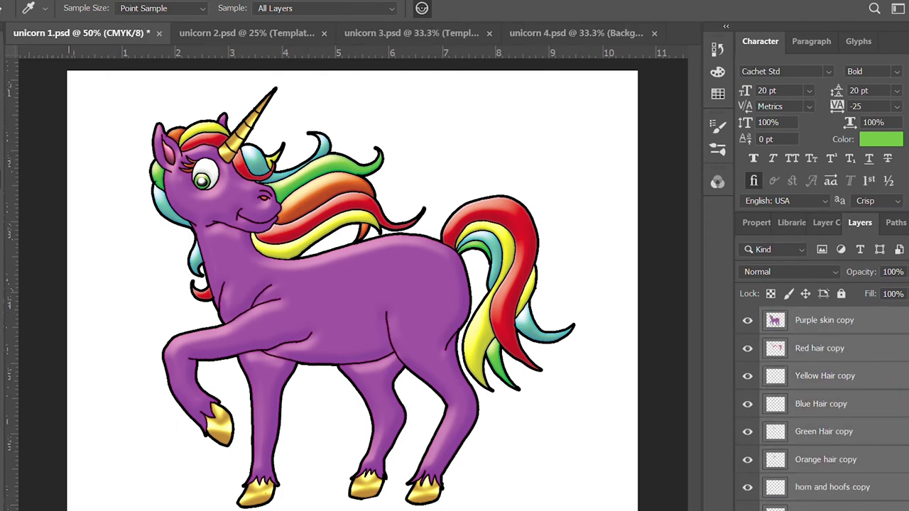
key("ctrl+e")
Add a new layer above Purple skin and duplicate the Purple skin copy layers
key("alt+bracketleft")
key("ctrl+shift+alt+n")
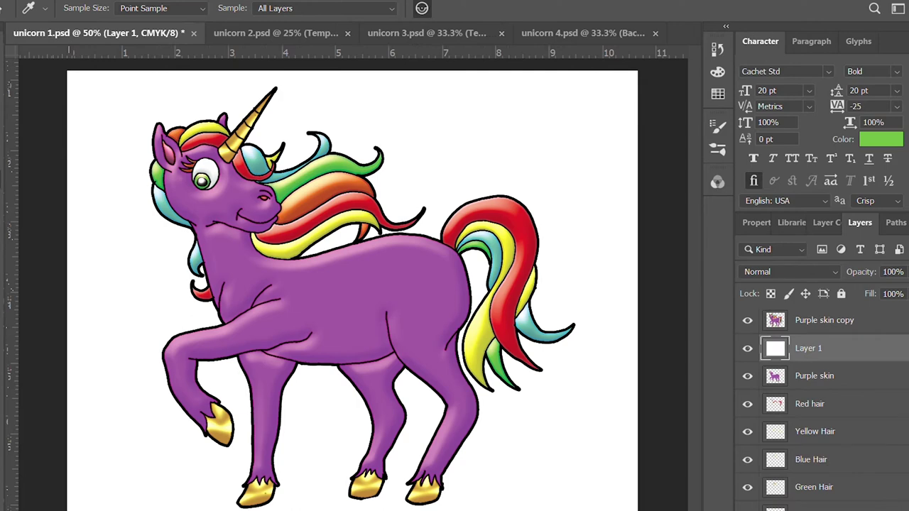
left_click(877, 323)
key("ctrl+j")
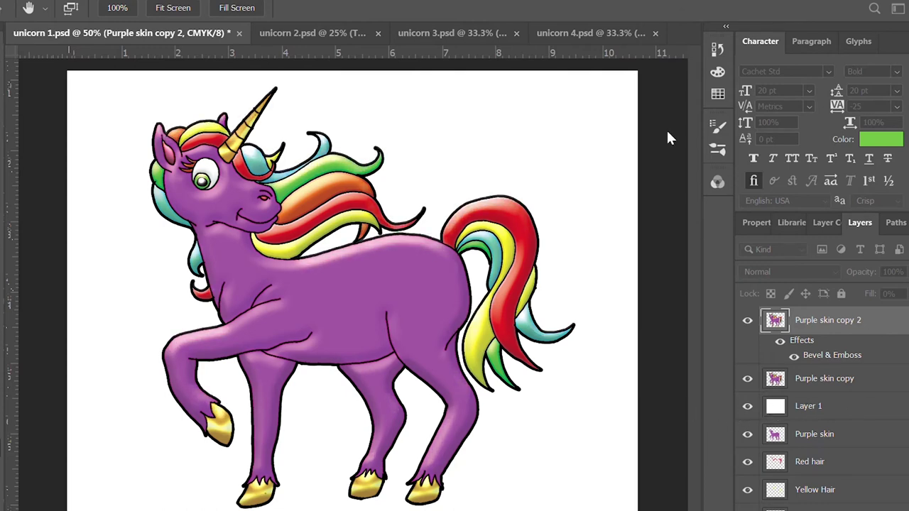
left_click(847, 348, "shift")
left_click_drag(851, 377, 891, 423)
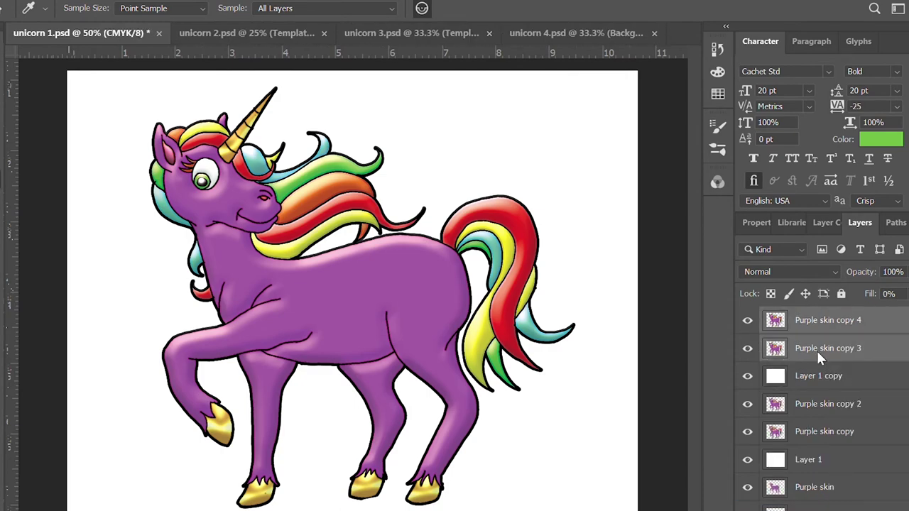
left_click(829, 327)
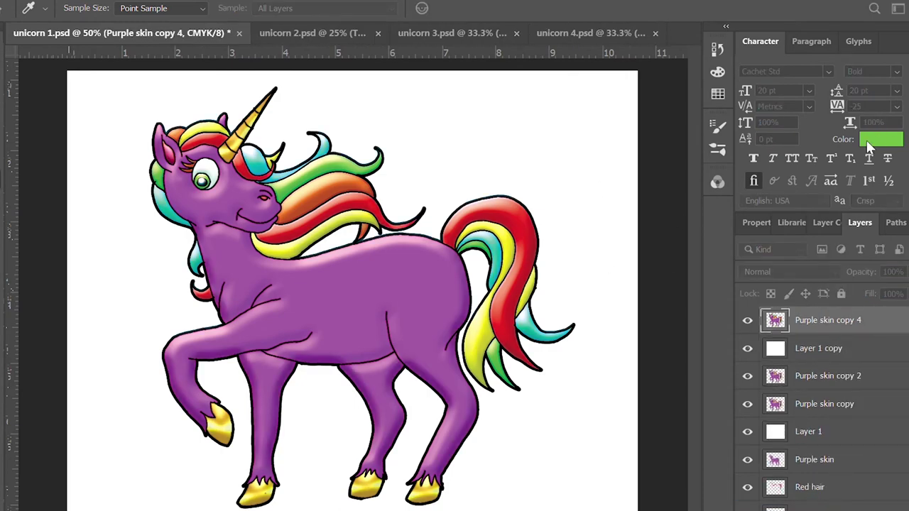
Inspect the unicorn's head, body and tail, then save the document
scroll(237, 254, "up", 2)
mouse_move(246, 263)
left_mouse_down()
mouse_move(447, 422)
mouse_move(443, 308)
left_mouse_up()
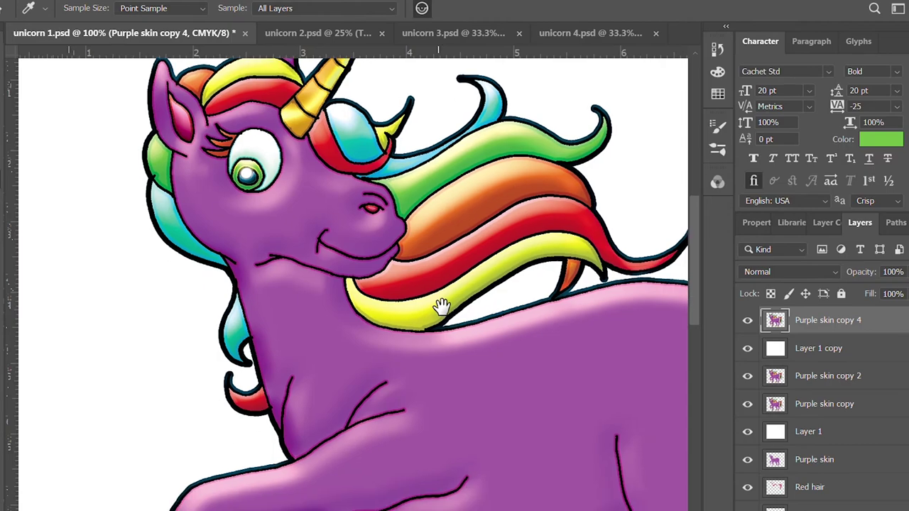
mouse_move(499, 431)
left_mouse_down()
mouse_move(345, 213)
mouse_move(246, 429)
mouse_move(438, 491)
mouse_move(386, 359)
left_mouse_up()
scroll(389, 348, "down", 2)
key("ctrl+s")
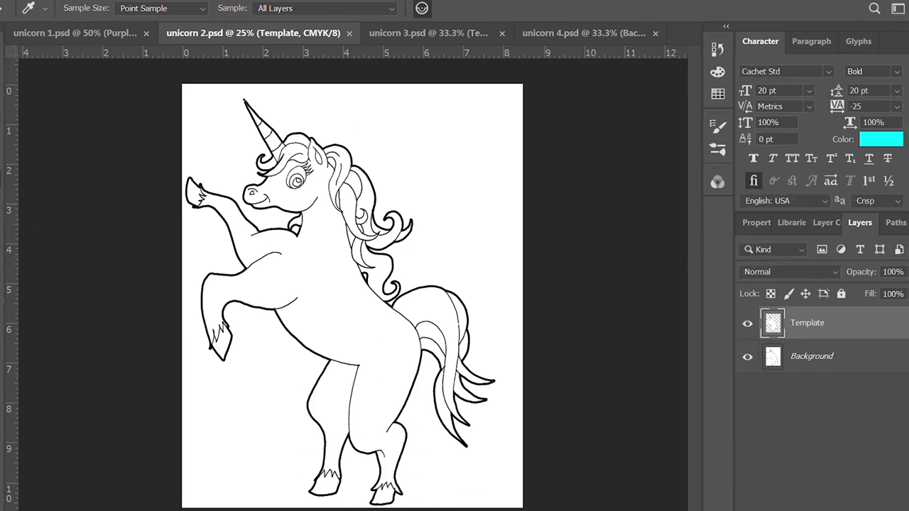
Fill unicorn 2's body cyan on a new layer named Blue skin' and save
key("w")
left_click(324, 284)
key("ctrl+shift+alt+n")
key("alt+BackSpace")
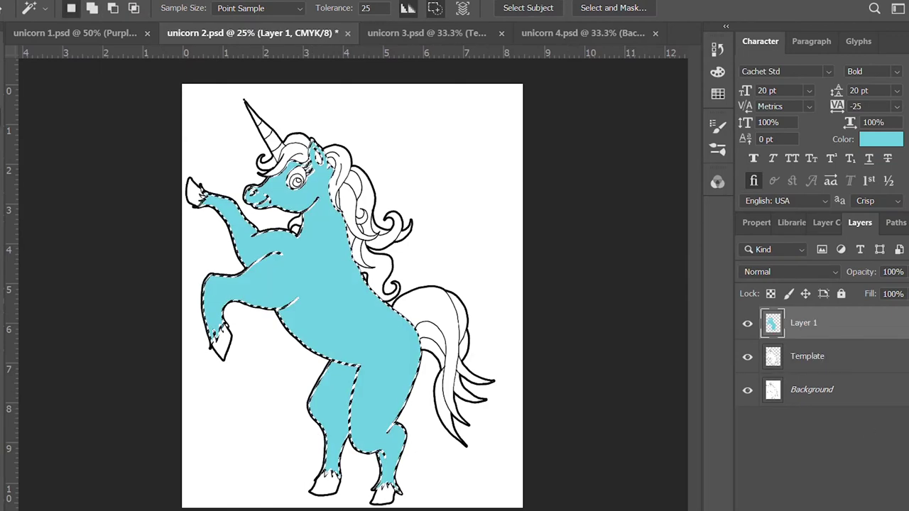
key("ctrl+plus")
key("ctrl+d")
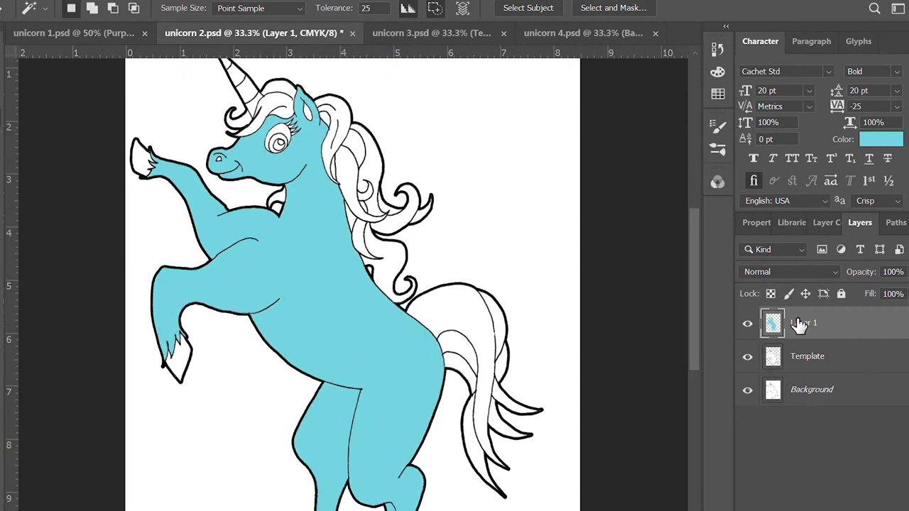
left_click(804, 322)
type("Blue skin'")
key("Return")
key("ctrl+s")
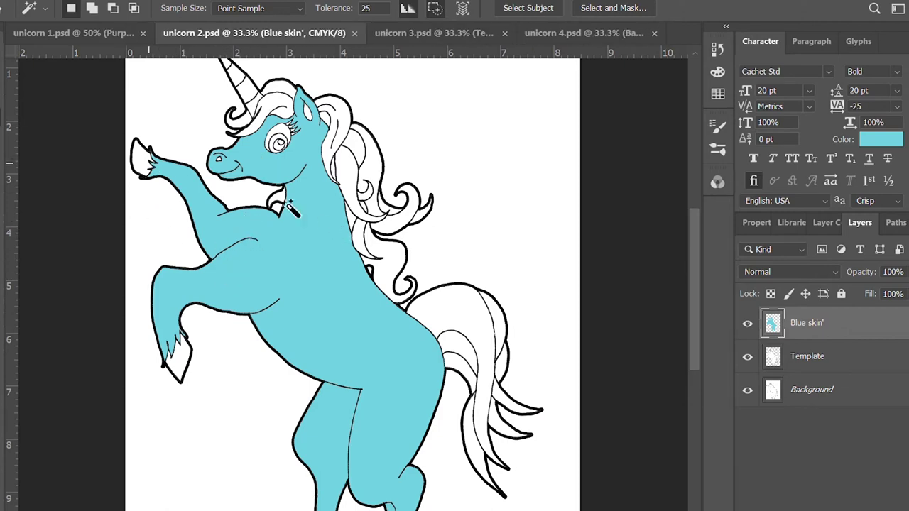
Fill the horn and hoofs yellow on a new Horn and hoofs layer and save
key("alt+bracketleft")
scroll(319, 426, "down", 1)
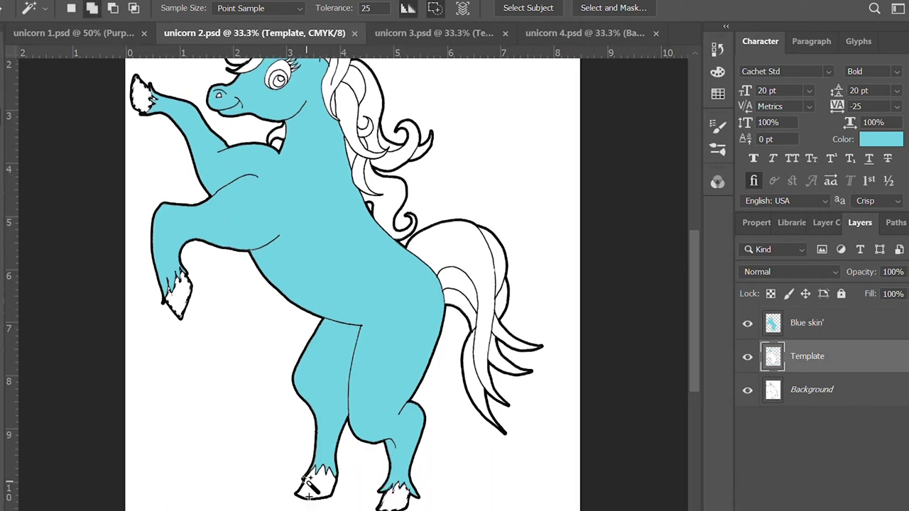
scroll(284, 355, "up", 3)
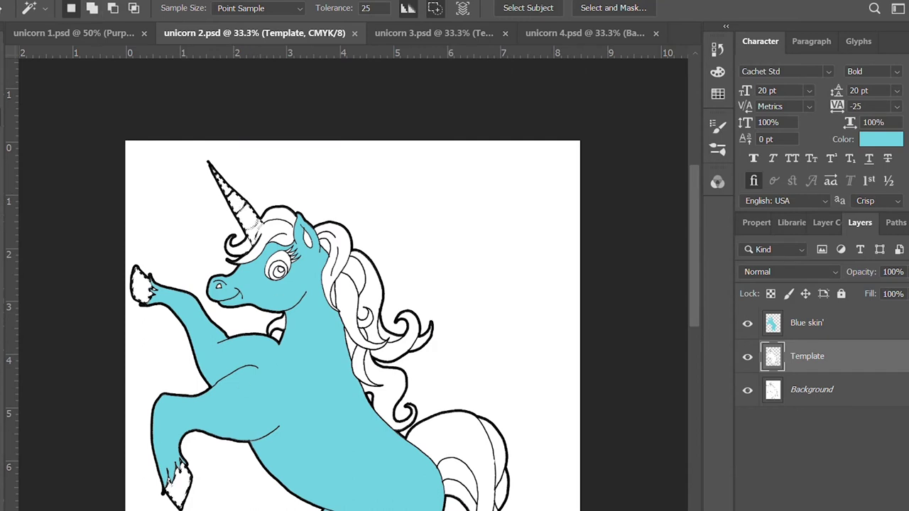
key("i")
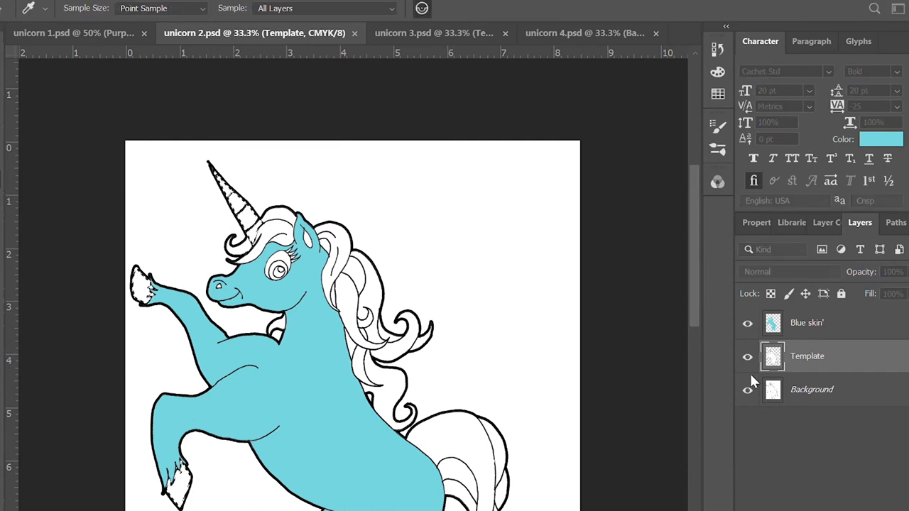
key("w")
key("ctrl+shift+alt+n")
key("alt+BackSpace")
key("ctrl+d")
type("Horn and h")
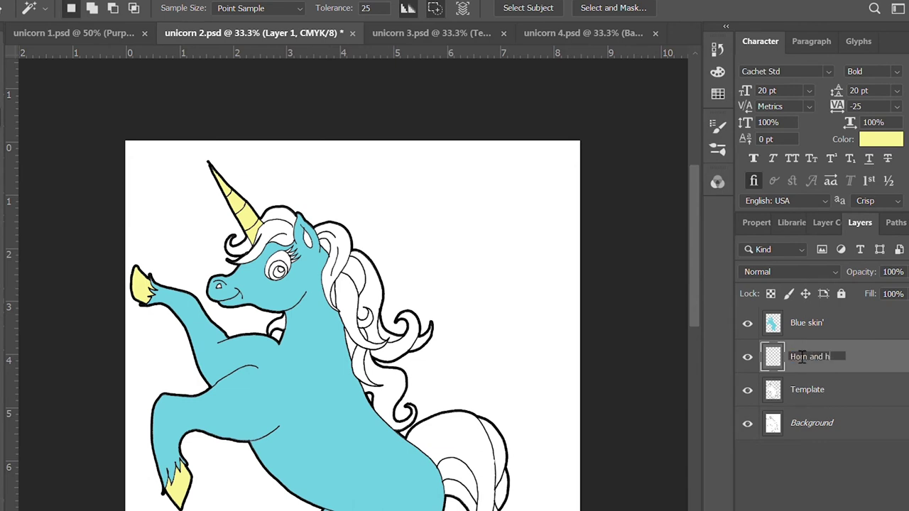
type("oofs")
key("Return")
key("ctrl+s")
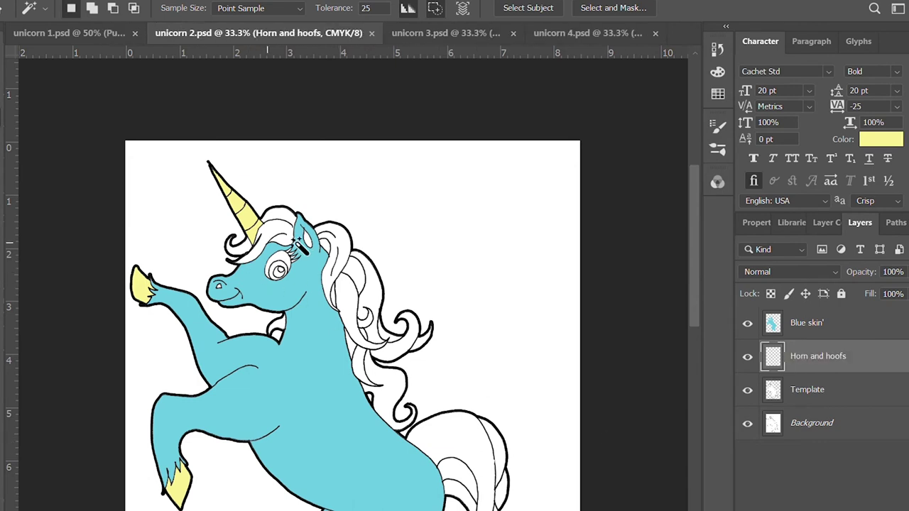
Zoom in on the head, sample the blue skin colour and reactivate Template
scroll(305, 330, "up", 1)
scroll(245, 220, "down", 2)
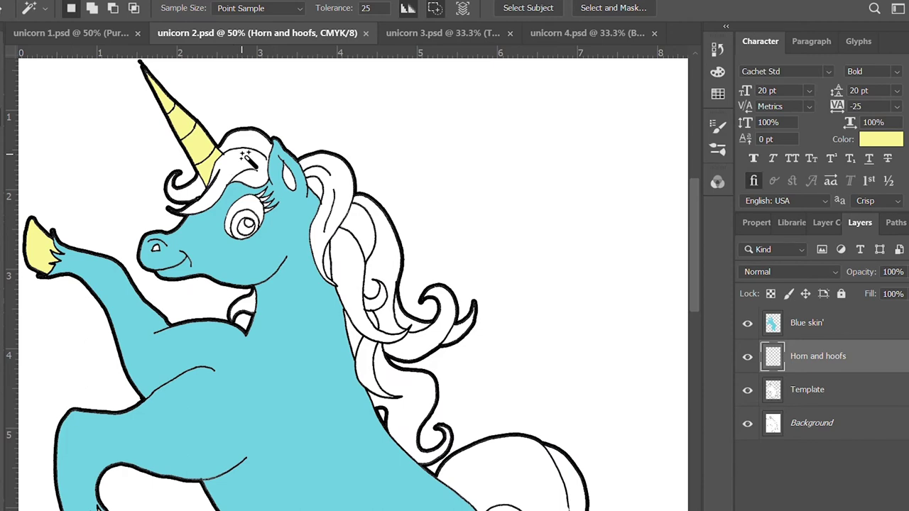
key("alt+bracketleft")
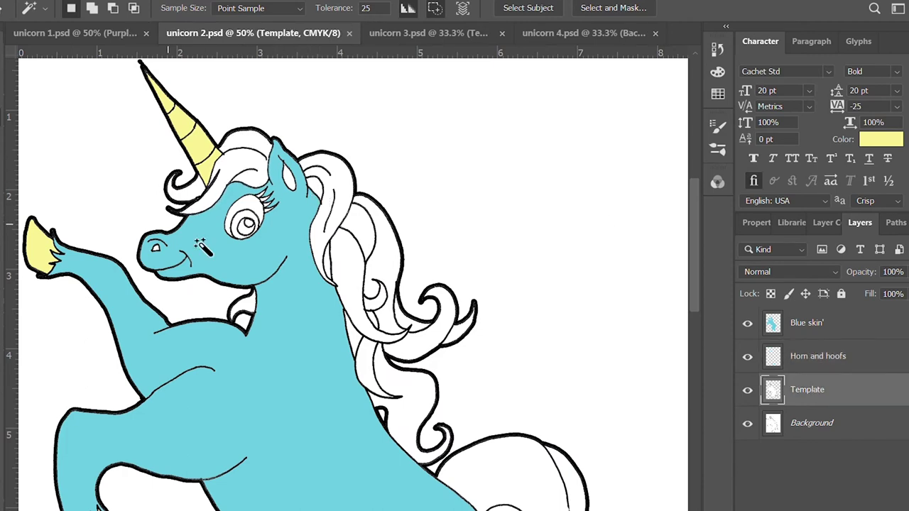
key("ctrl+plus")
key("ctrl+plus")
scroll(196, 301, "up", 2)
scroll(499, 360, "down", 1)
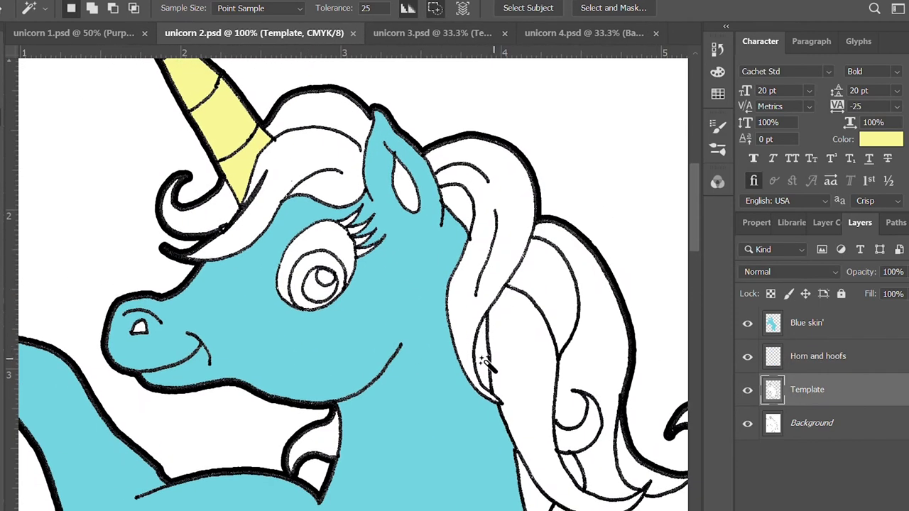
key("i")
left_click(809, 327)
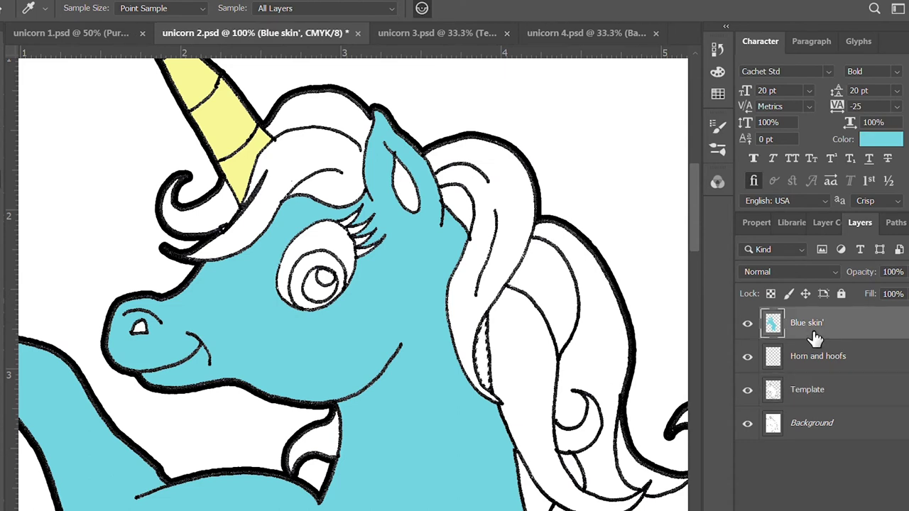
left_click(773, 390)
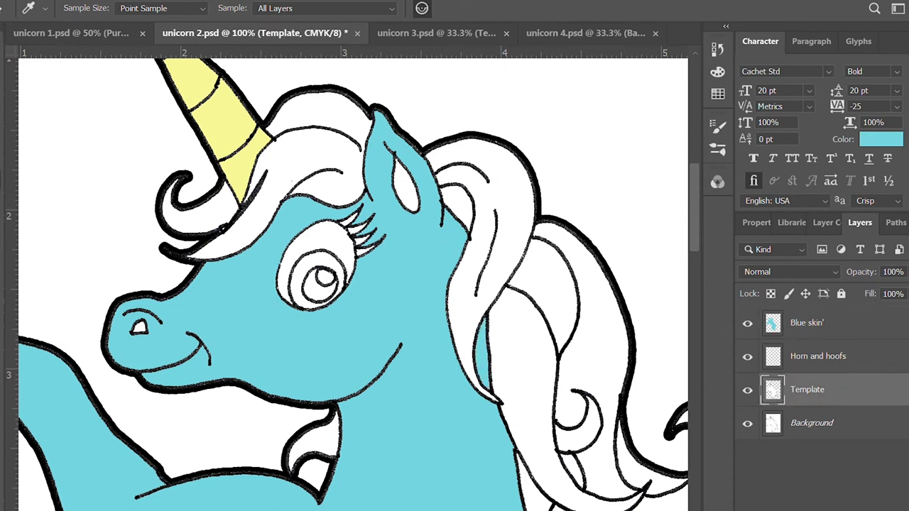
key("l")
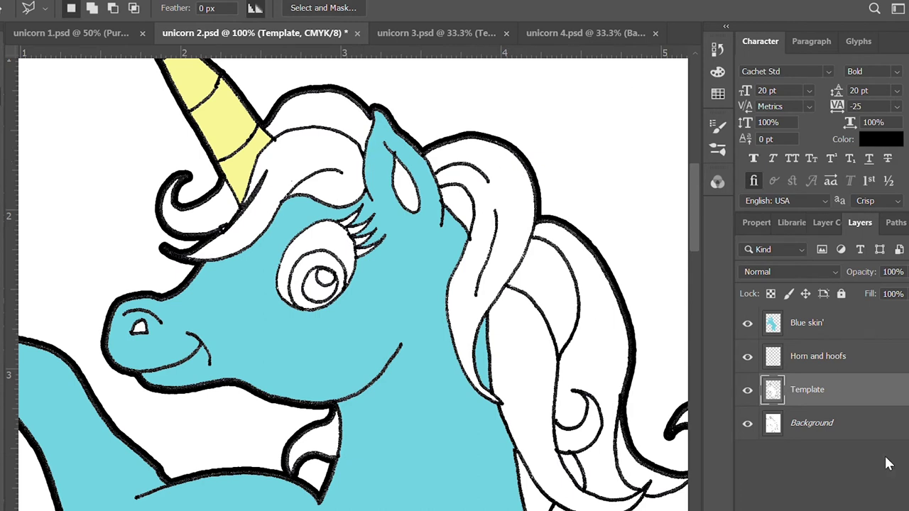
Magic Wand-select the horn area and the white mane between horn and ear on Template
left_click(820, 358)
key("w")
left_click(262, 201)
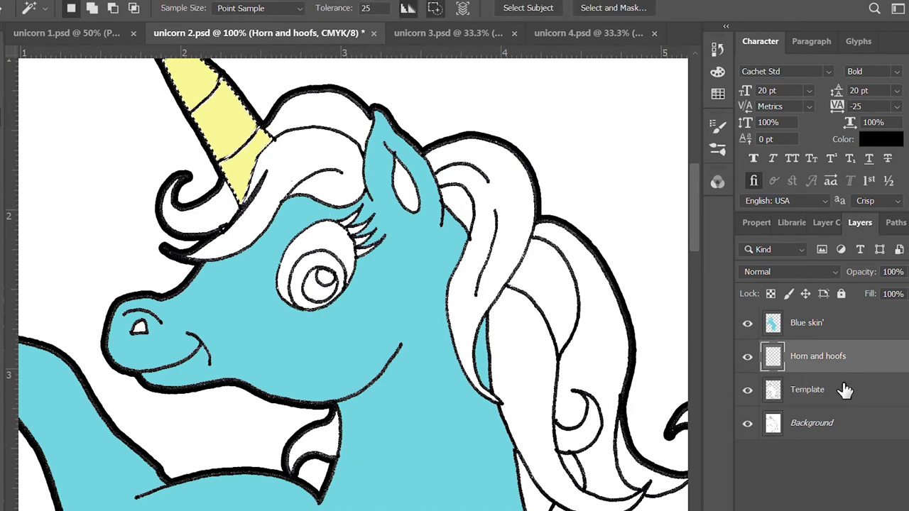
left_click(842, 389)
left_click(316, 174)
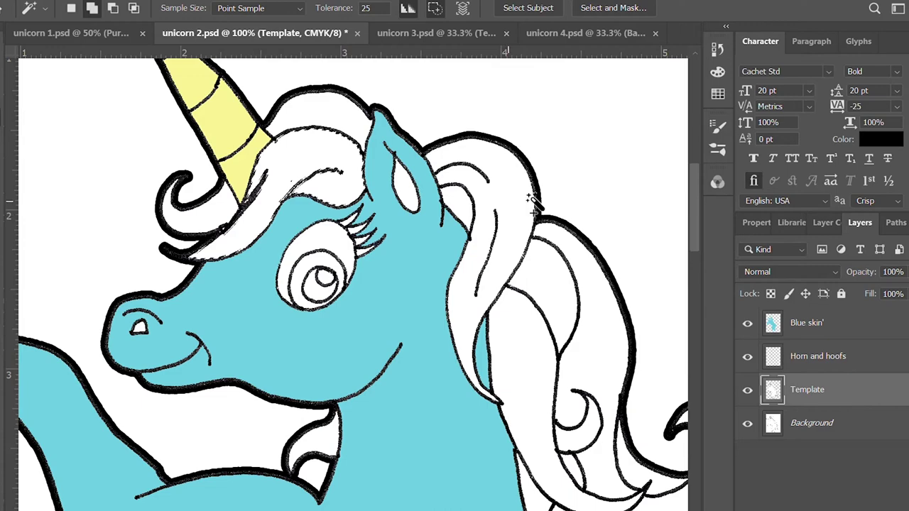
scroll(589, 291, "down", 5)
scroll(592, 288, "down", 2)
scroll(592, 289, "down", 2)
mouse_move(592, 288)
left_mouse_down()
mouse_move(463, 186)
mouse_move(462, 206)
left_mouse_up()
Add the neck mane and tail, fill them purple on a layer named Purple
left_click(376, 284)
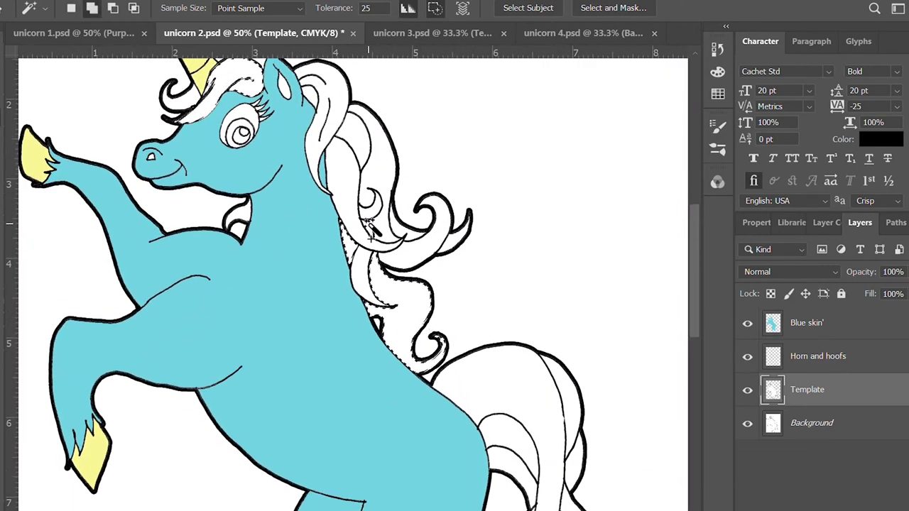
scroll(672, 454, "down", 3)
left_click(615, 406, "shift")
scroll(618, 384, "up", 4)
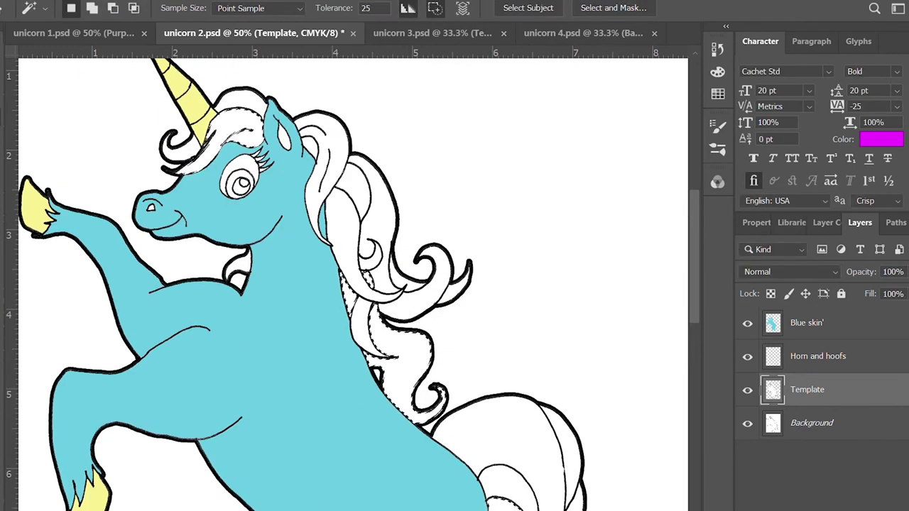
key("ctrl+d")
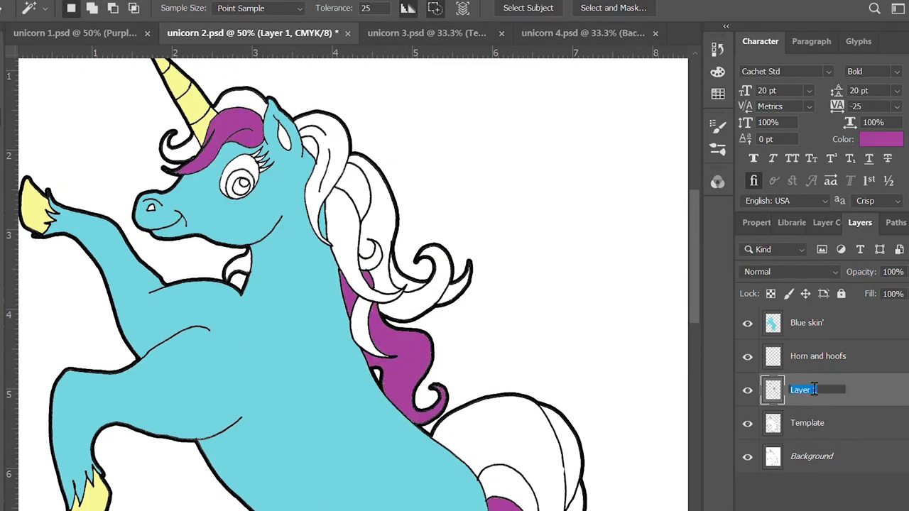
type("Purple")
key("Return")
Fill a white tail area and mane strand with pink on a layer named Pink
key("alt+bracketleft")
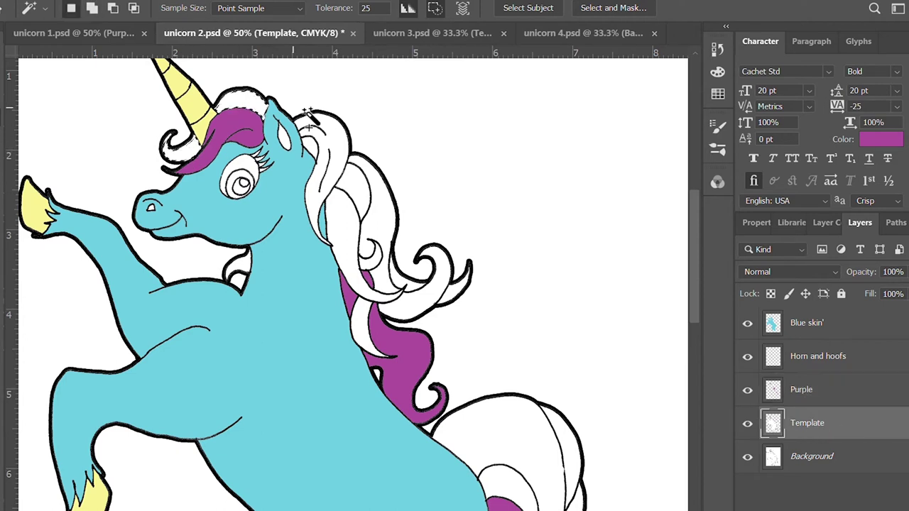
left_click(532, 493, "shift")
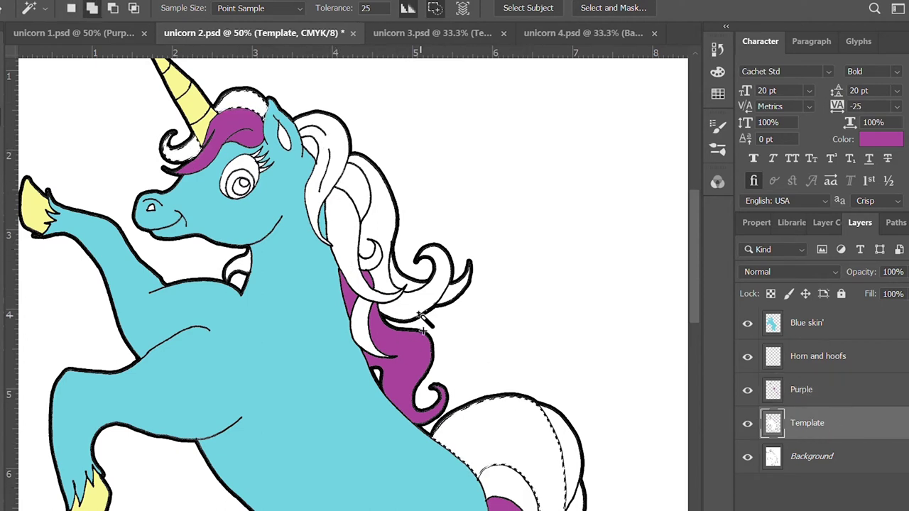
left_click(394, 217, "shift")
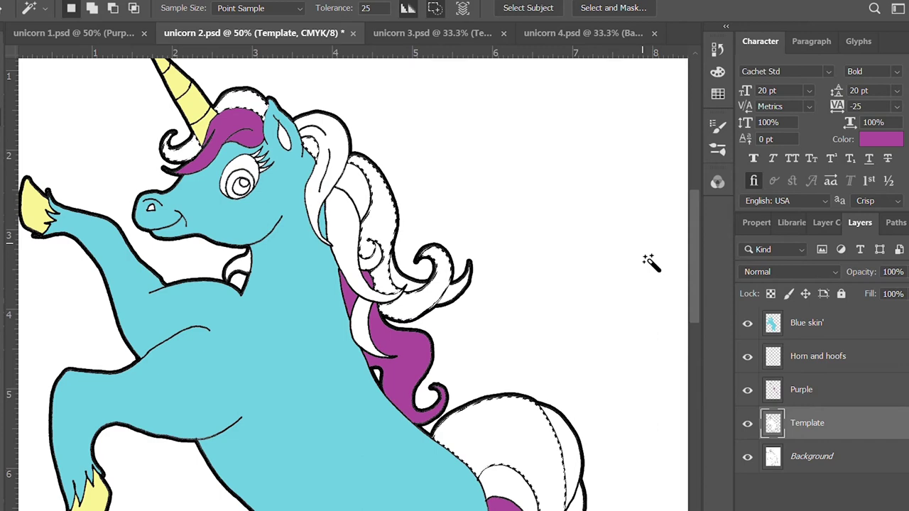
key("i")
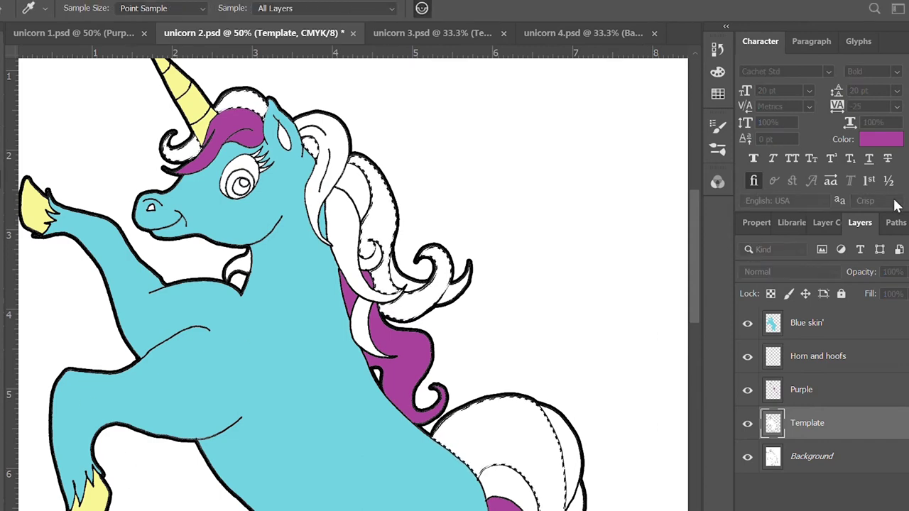
left_click(892, 495)
key("alt+BackSpace")
key("ctrl+d")
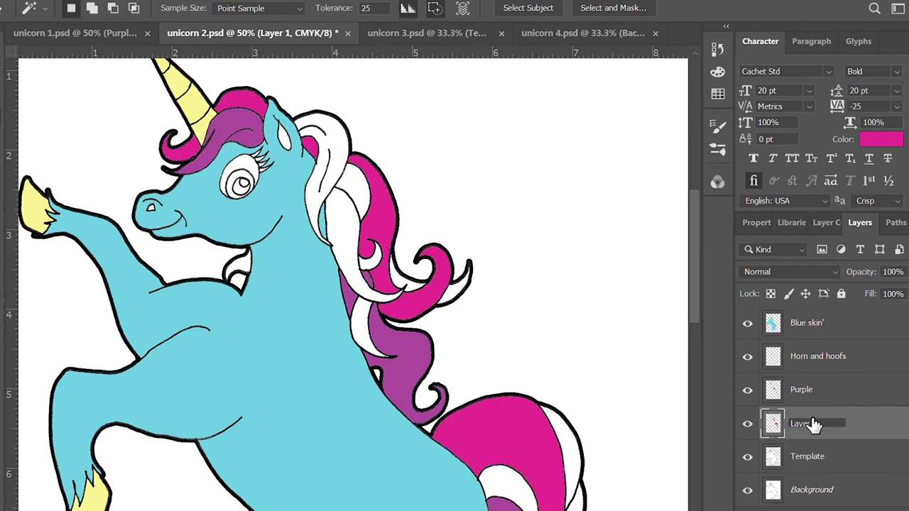
type("nk")
key("Return")
Select another white mane strand and the tail stripes on the Template layer
left_click(802, 458)
left_click(316, 125)
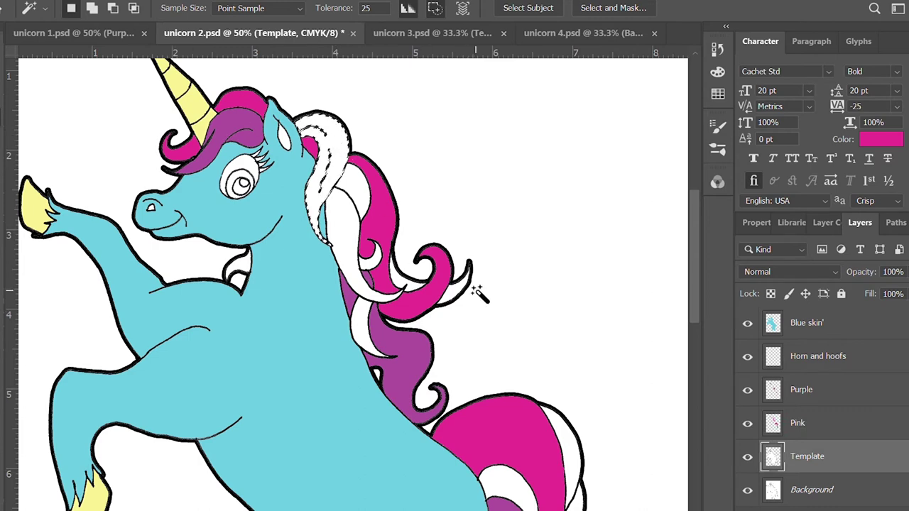
scroll(522, 490, "down", 5)
left_click(607, 371, "shift")
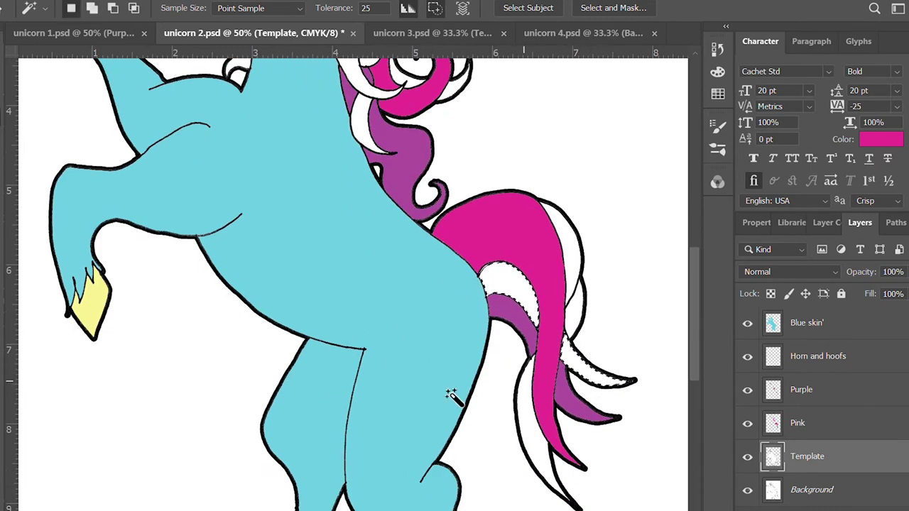
key("i")
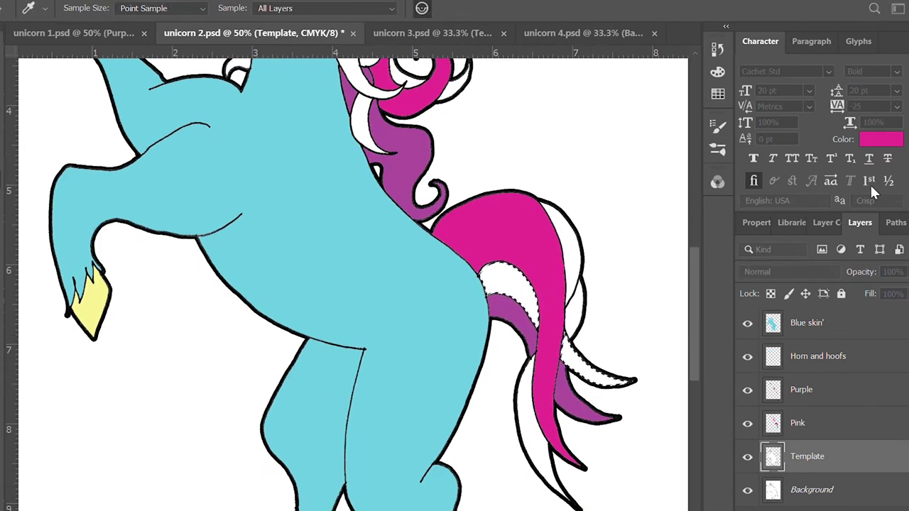
key("w")
scroll(355, 284, "up", 4)
Fill those strands green on a new layer named Green and save the document
key("ctrl+shift+alt+n")
key("alt+BackSpace")
key("ctrl+d")
left_click(829, 483)
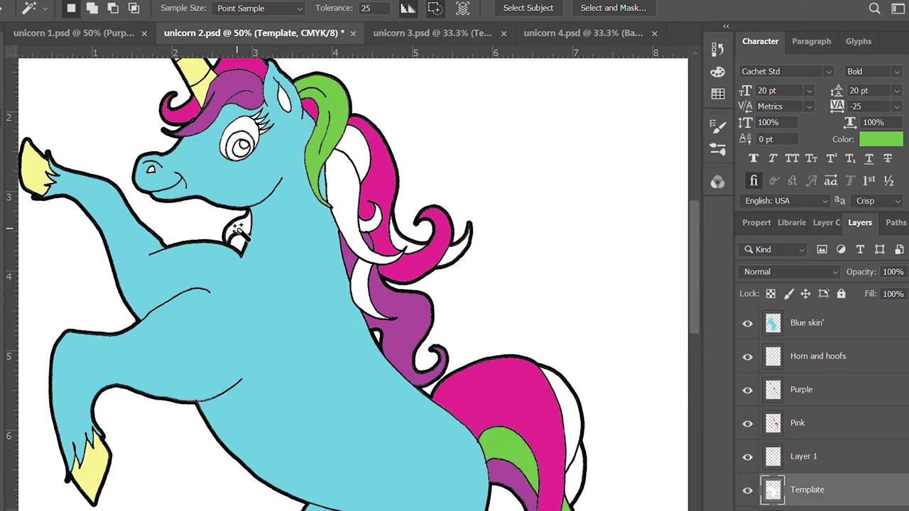
left_click(824, 465)
key("Return")
key("ctrl+s")
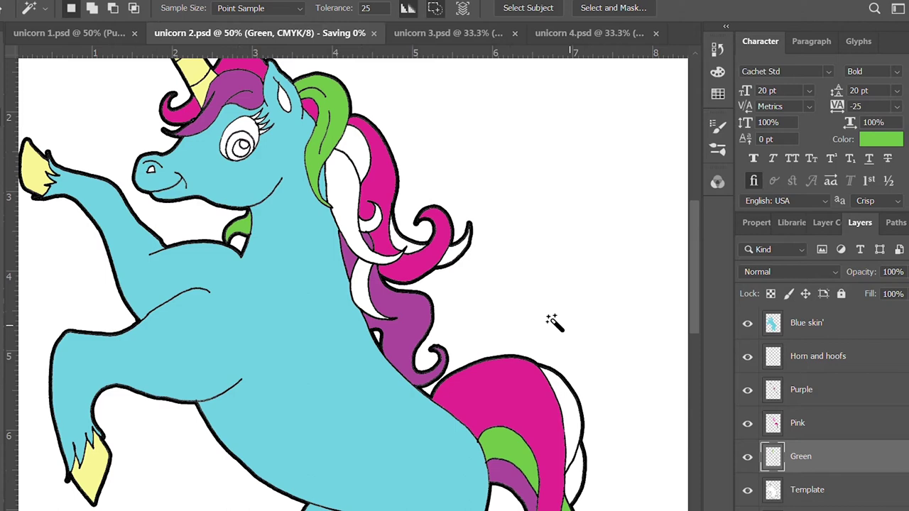
Select a further white mane strand and tail area on the Template layer
left_click(856, 488)
left_click(359, 201)
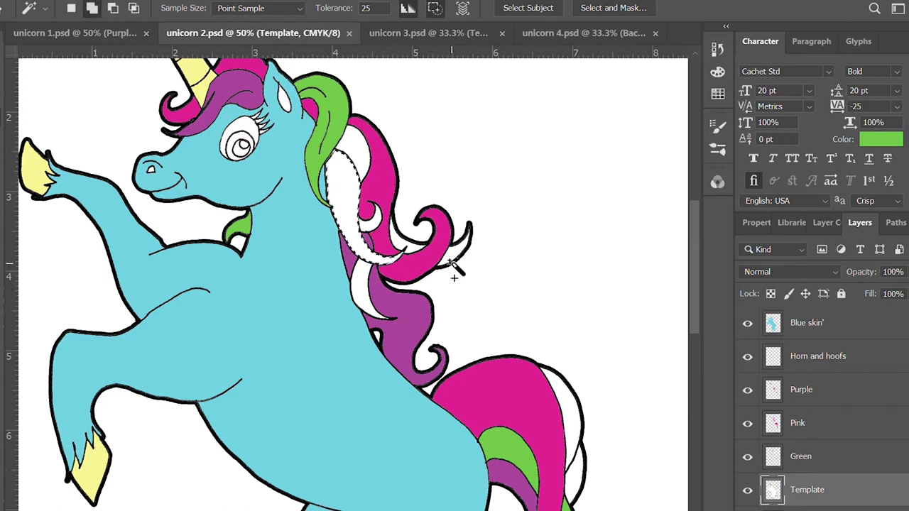
scroll(461, 269, "down", 3)
scroll(567, 312, "down", 3)
left_click(579, 319, "shift")
scroll(531, 431, "up", 5)
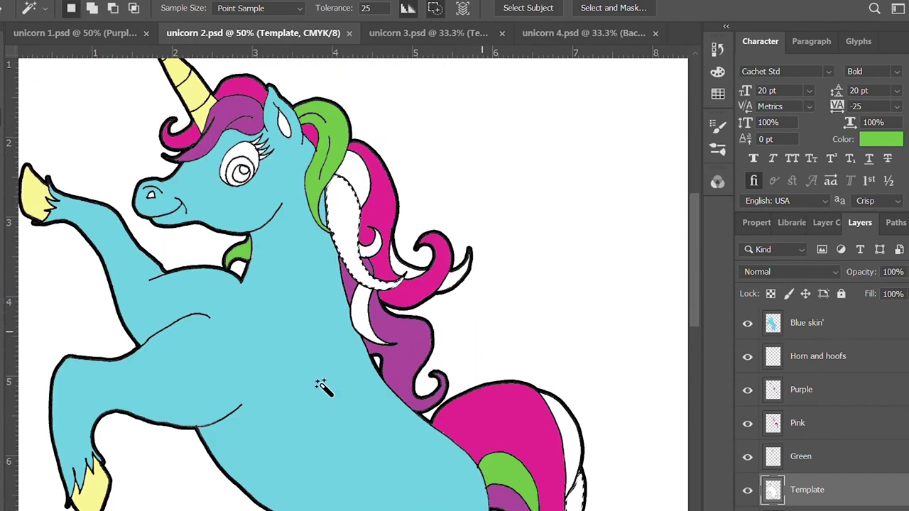
Fill the selection with eyedropped yellow on a layer named Yellow
key("i")
key("w")
left_click(848, 496)
key("alt+BackSpace")
scroll(678, 468, "down", 3)
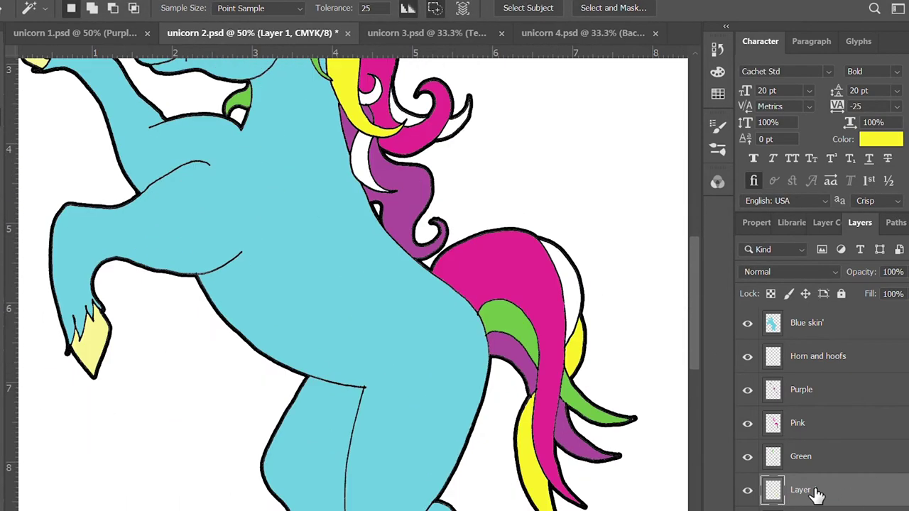
type("Yellow")
key("Return")
Select the remaining white mane streaks and tail streak on Template
scroll(598, 277, "up", 2)
scroll(598, 277, "up", 2)
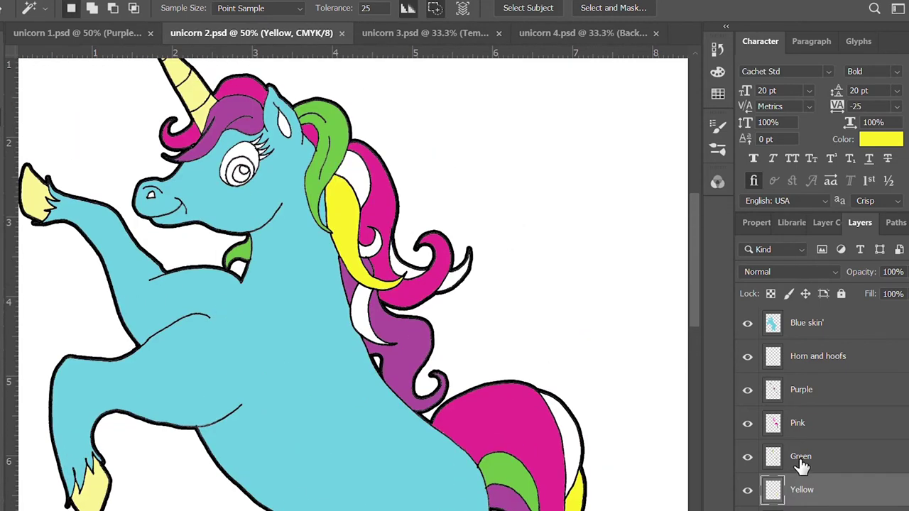
scroll(801, 464, "down", 1)
left_click(365, 305)
scroll(582, 334, "down", 3)
scroll(586, 333, "up", 1)
scroll(578, 313, "down", 3)
left_click(573, 276, "shift")
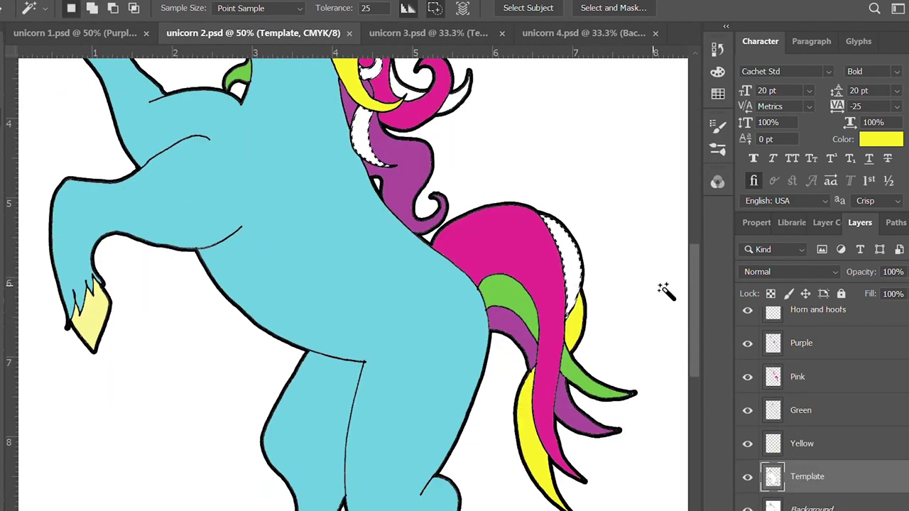
scroll(660, 287, "up", 2)
scroll(632, 216, "up", 3)
Fill the remaining streaks blue on a new layer named Blue, then deselect
key("ctrl+shift+alt+n")
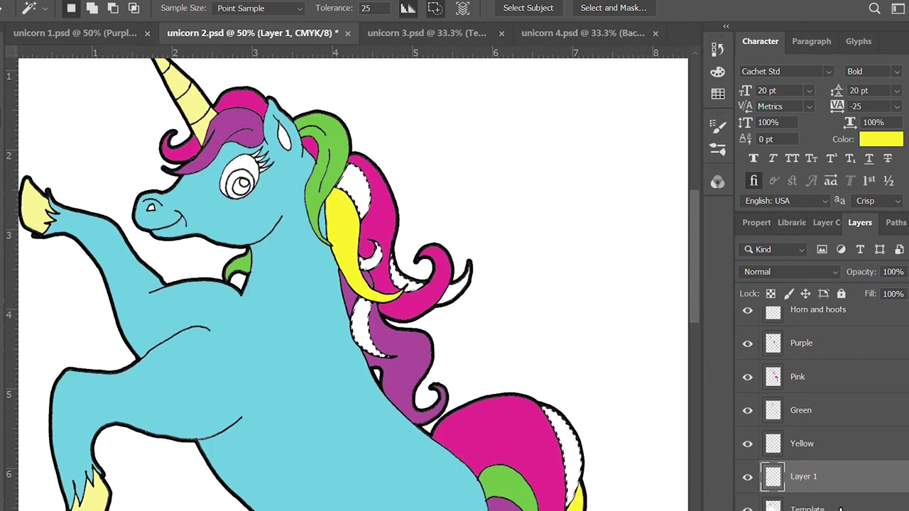
key("i")
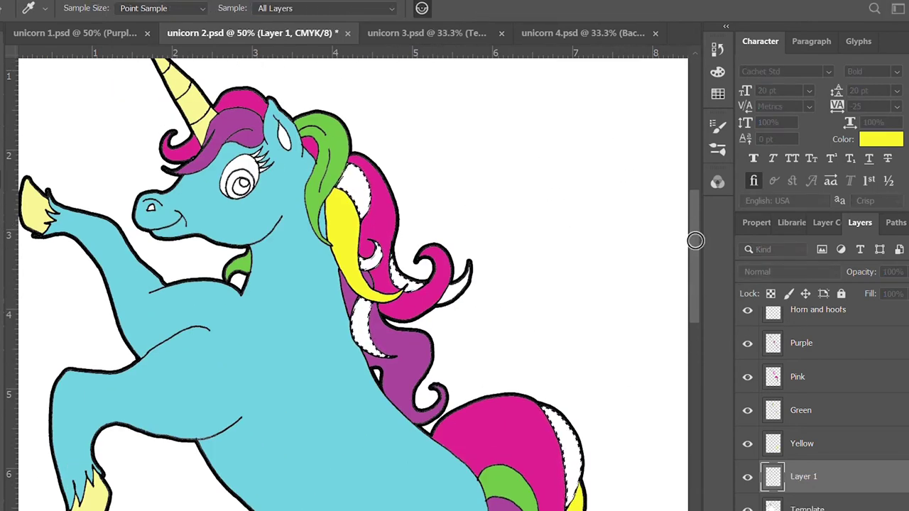
key("w")
double_click(801, 477)
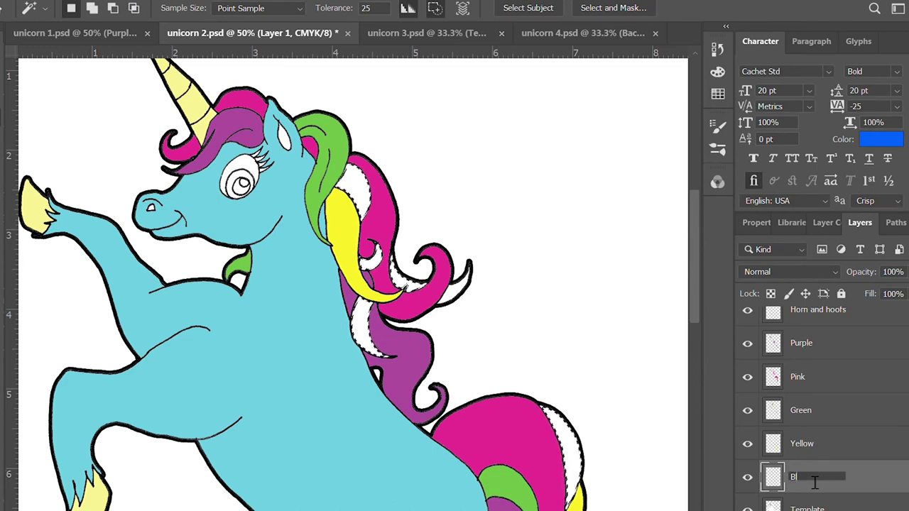
type("Blue")
key("Return")
key("alt+BackSpace")
left_click(866, 502)
key("ctrl+d")
Review the Blue layer's fill and make the Template layer active again
left_click(876, 485)
scroll(498, 433, "down", 2)
scroll(498, 433, "up", 1)
scroll(504, 438, "up", 1)
scroll(504, 438, "down", 1)
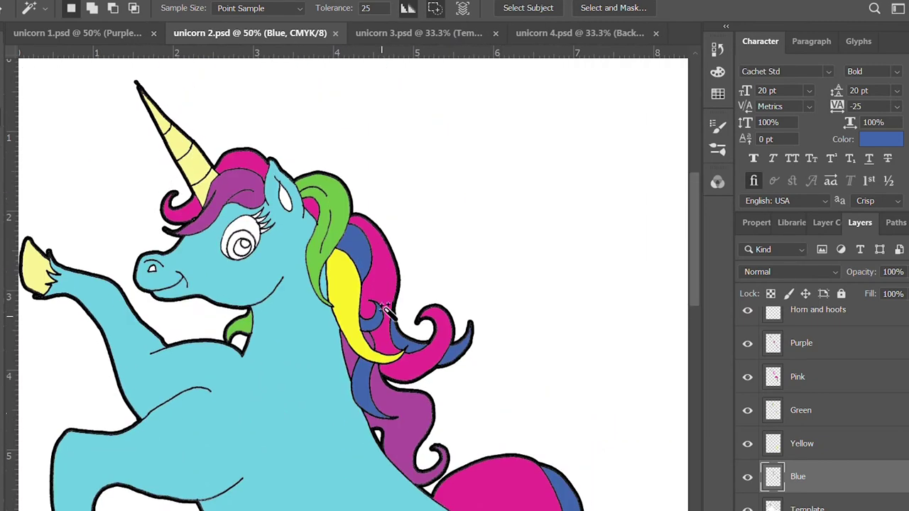
scroll(387, 305, "up", 2)
left_click(865, 501)
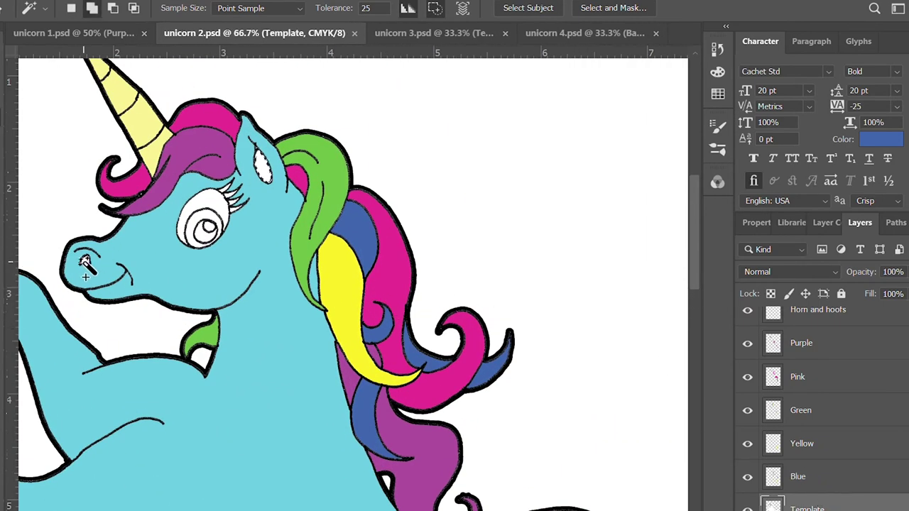
Add an 'inner nose and ear' layer for the pink inner ear and nose, then save
key("i")
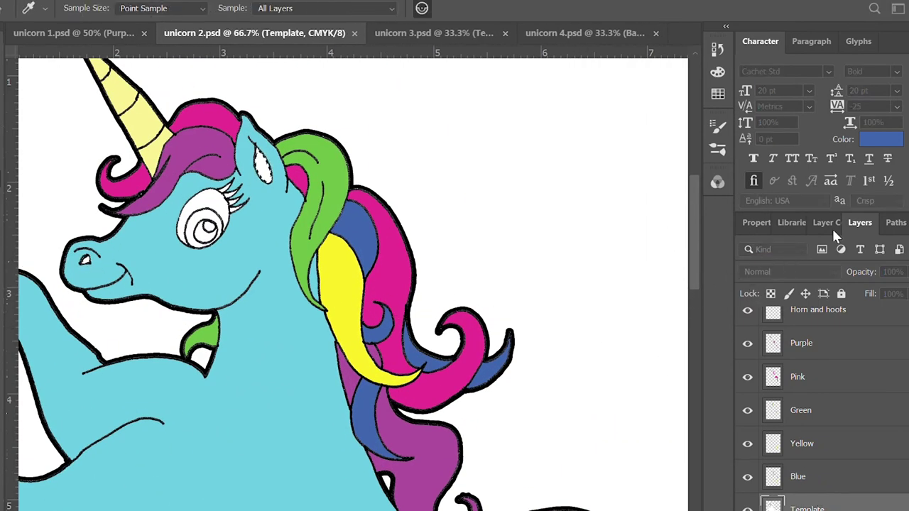
key("w")
key("ctrl+j")
type("inner nose and ear")
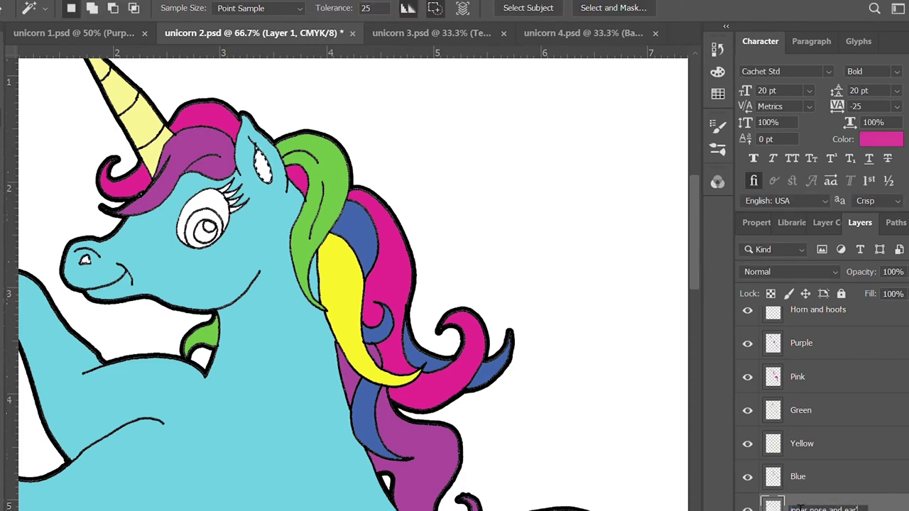
key("Return")
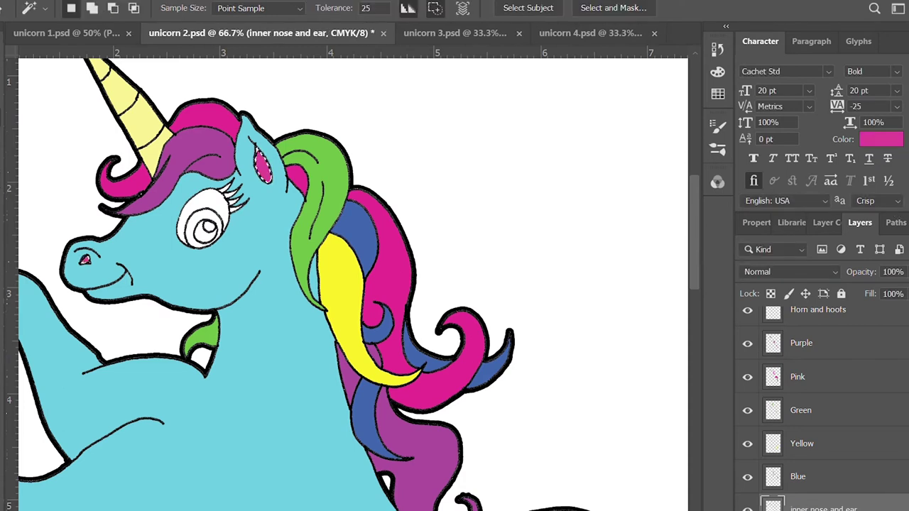
key("i")
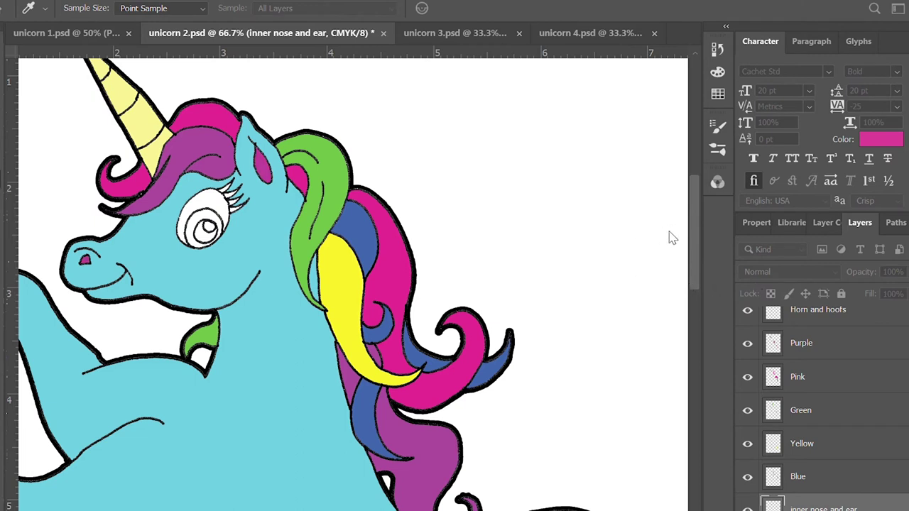
key("w")
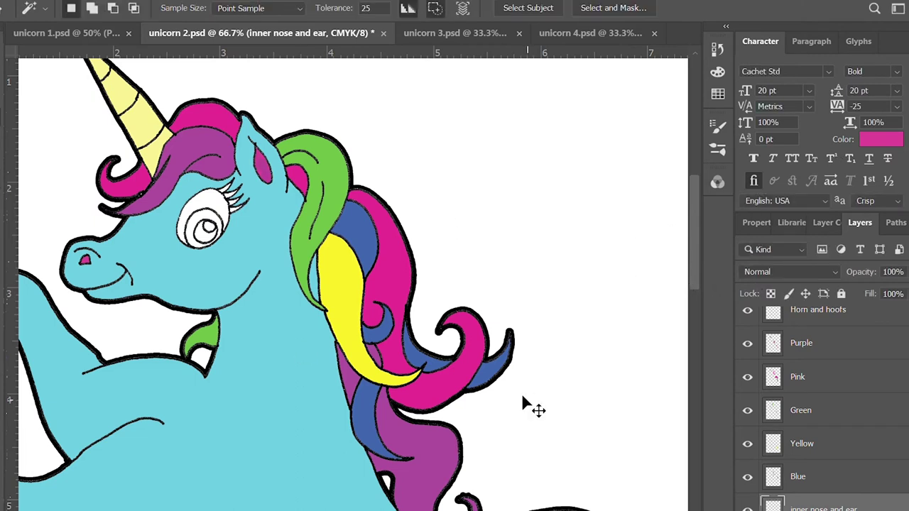
key("ctrl+s")
Create the Black eye and eye glare layers above Template
scroll(837, 482, "down", 2)
left_click(807, 476)
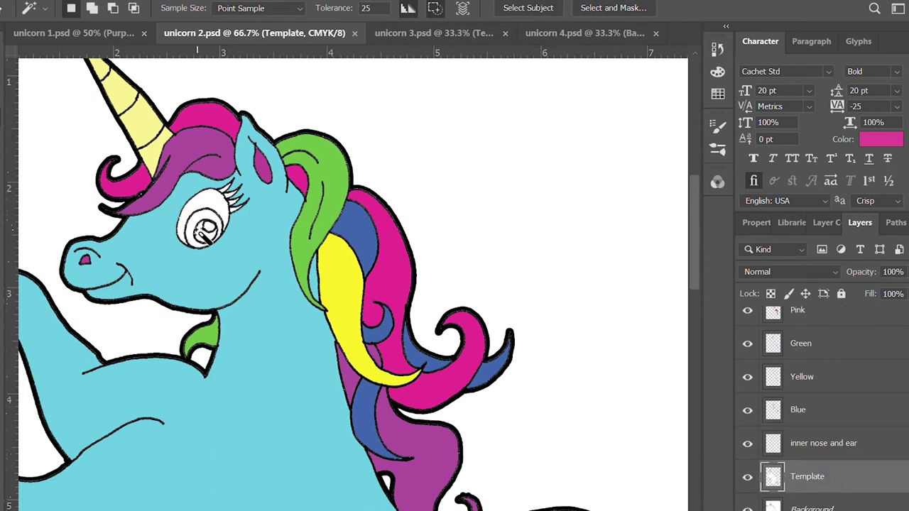
key("ctrl+shift+alt+n")
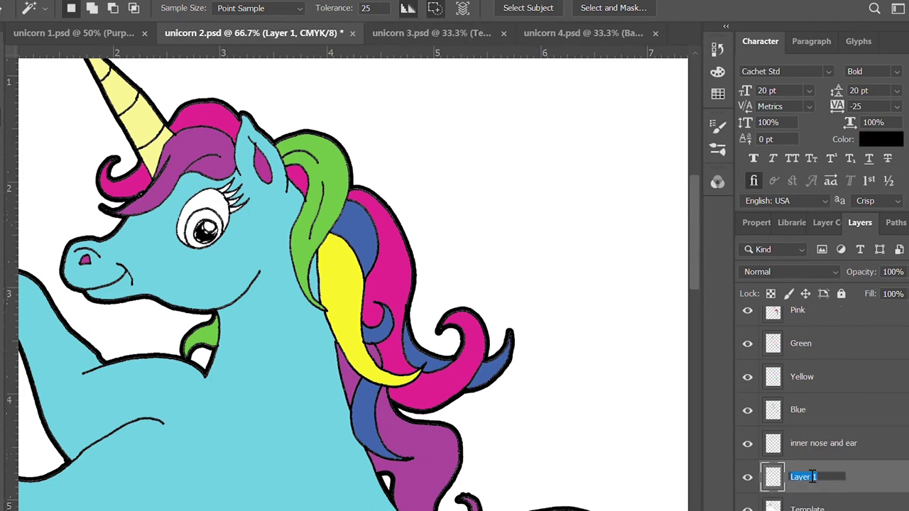
type("Black eye")
key("Return")
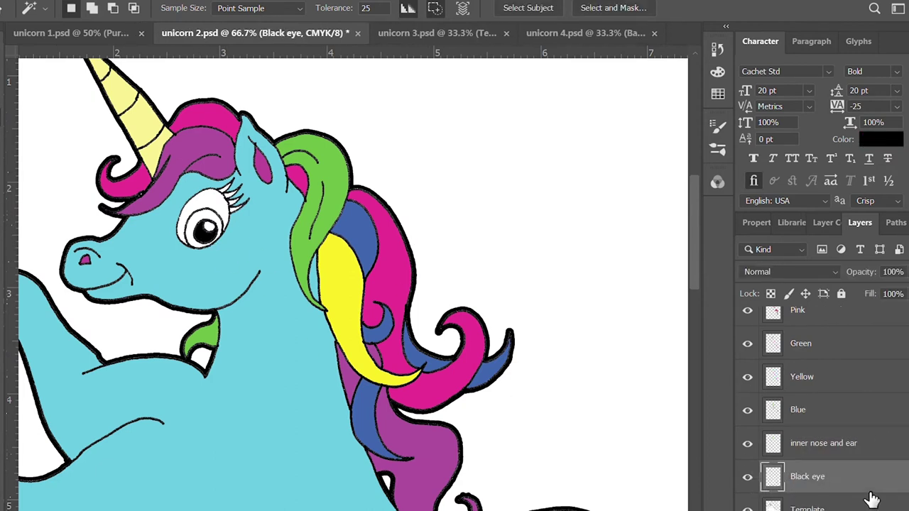
left_click(872, 505)
left_click(832, 477)
key("ctrl+shift+alt+n")
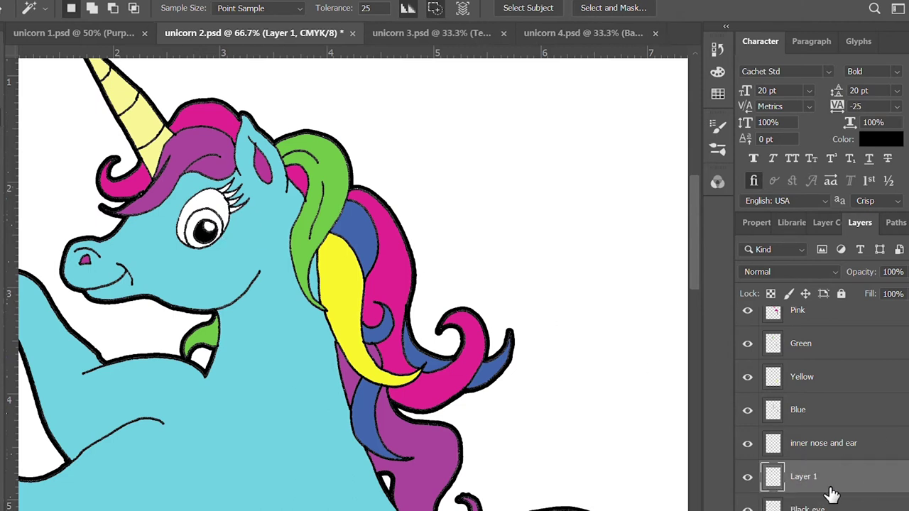
type("eye glare")
key("Return")
Sample yellow from the mane and then magenta from the pink hair
scroll(780, 398, "down", 2)
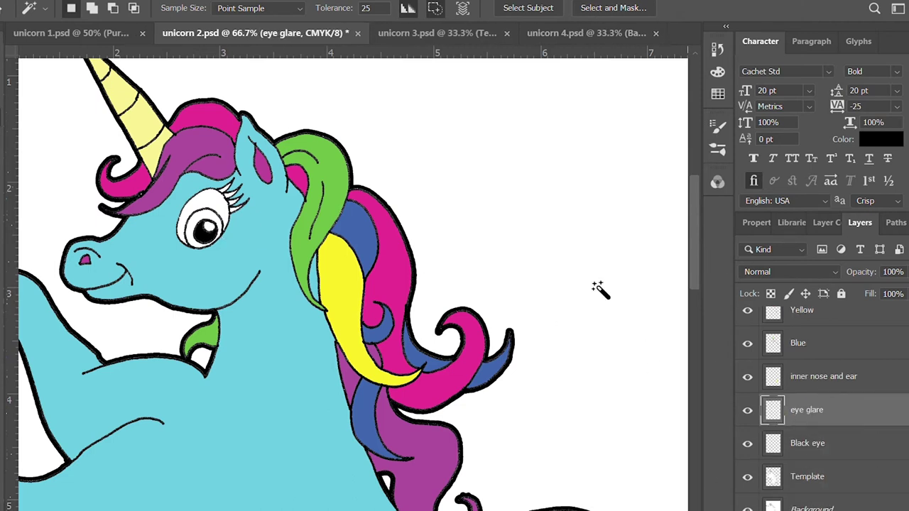
scroll(279, 213, "down", 1)
left_click(841, 484)
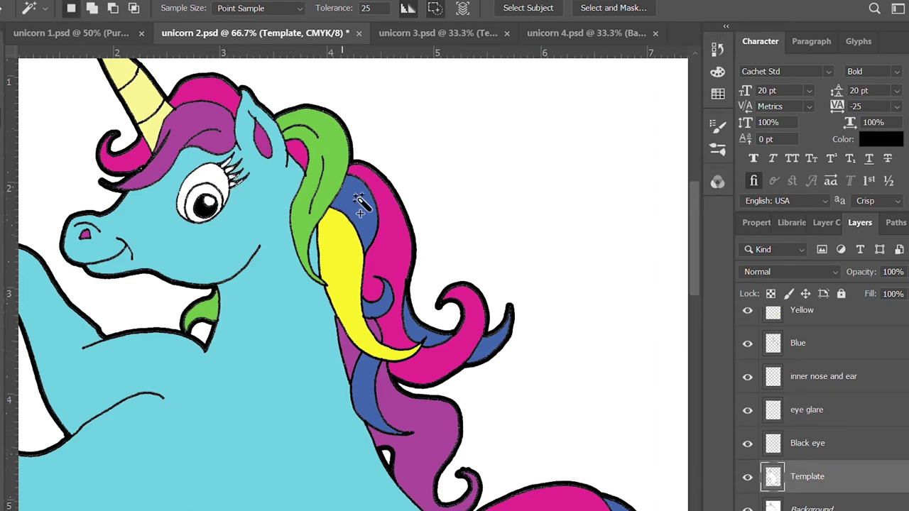
scroll(457, 210, "down", 5)
scroll(458, 210, "up", 5)
scroll(882, 405, "up", 1)
left_click(845, 343)
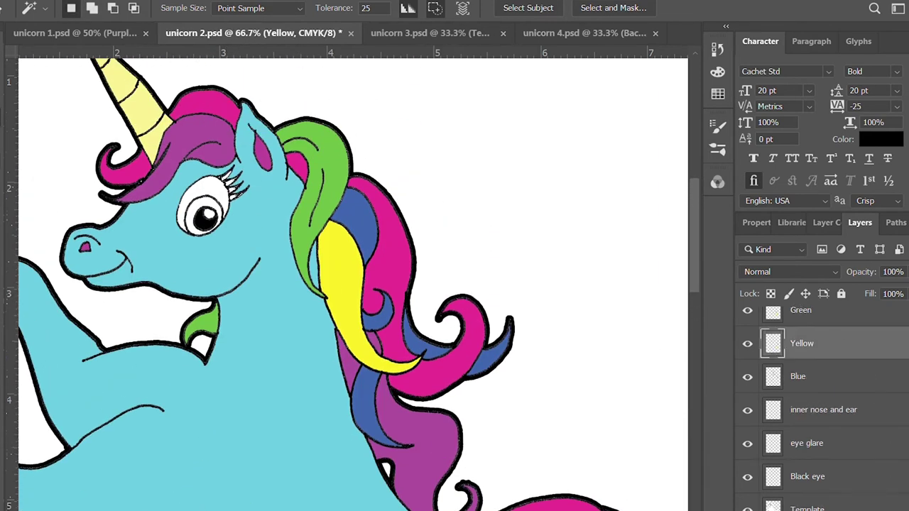
key("i")
left_click(340, 277)
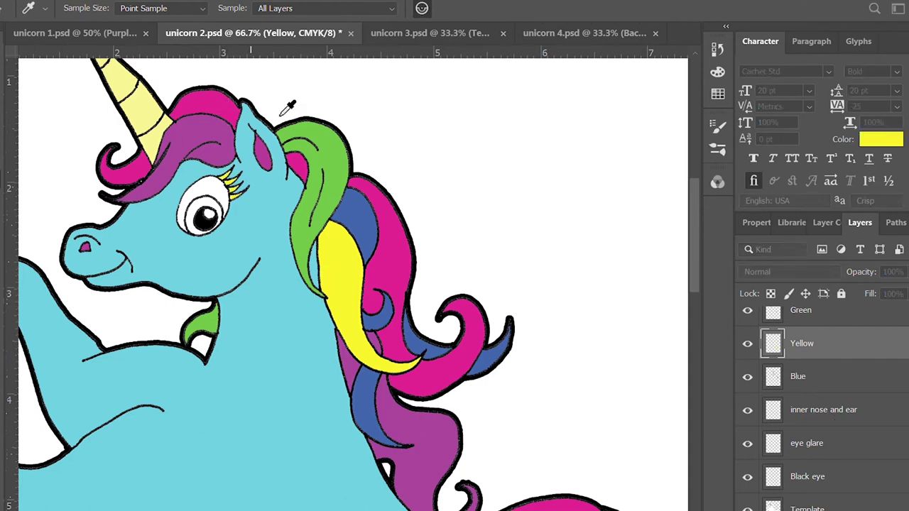
left_click(217, 112)
Add a pink eye layer above the Black eye layer
scroll(884, 426, "down", 1)
left_click(852, 446)
key("ctrl+shift+alt+n")
double_click(809, 442)
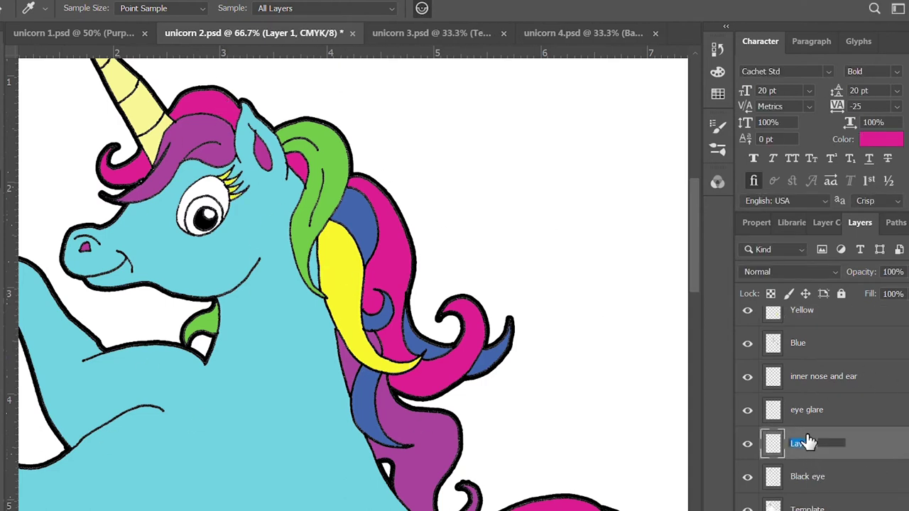
type("k eye")
key("Return")
Add a white eye layer above Template for the white of the eye
left_click(852, 496)
key("w")
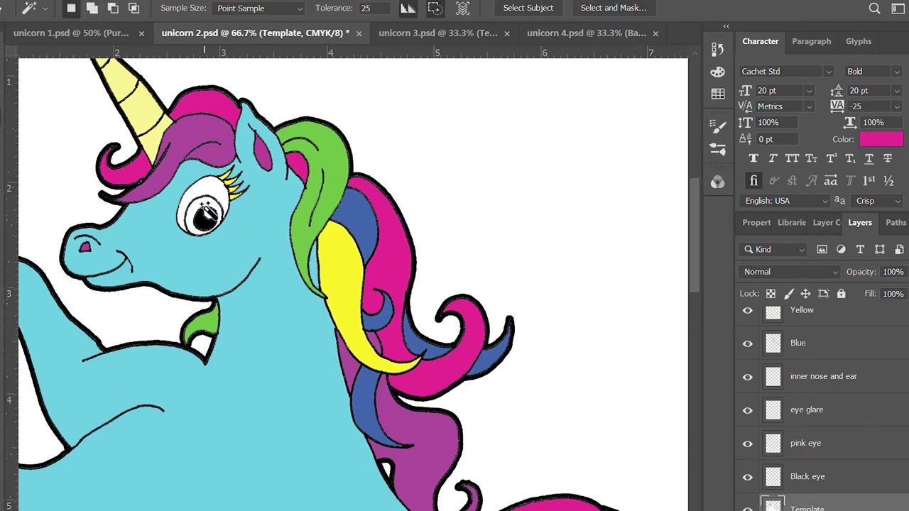
left_click(834, 446)
left_click(816, 506)
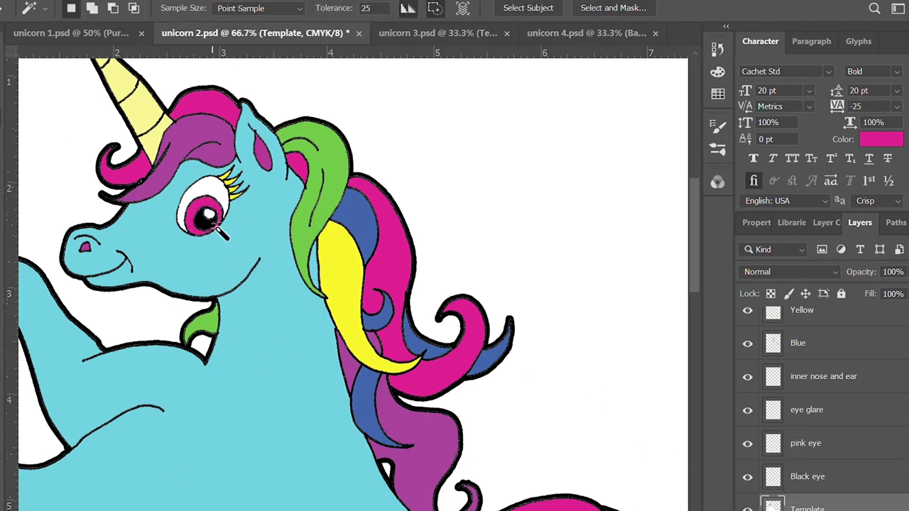
key("ctrl+shift+alt+n")
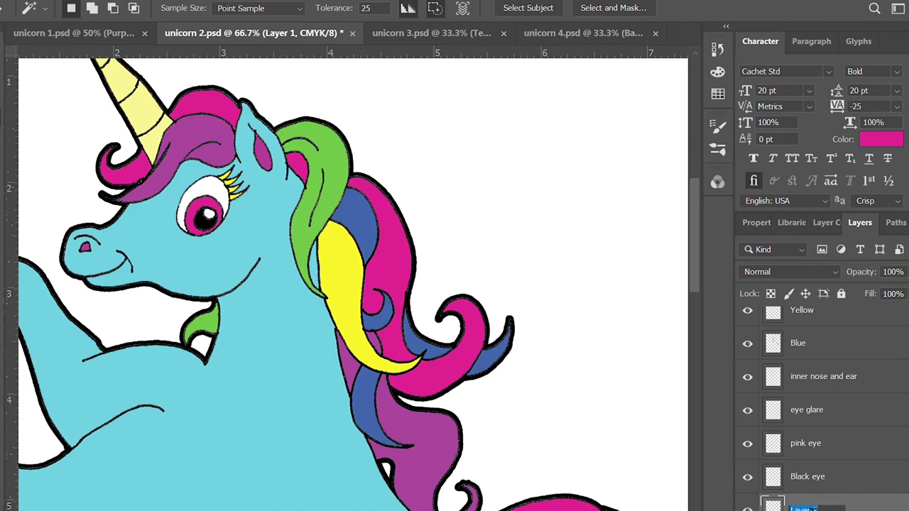
type("white eye")
key("Return")
scroll(487, 426, "down", 3)
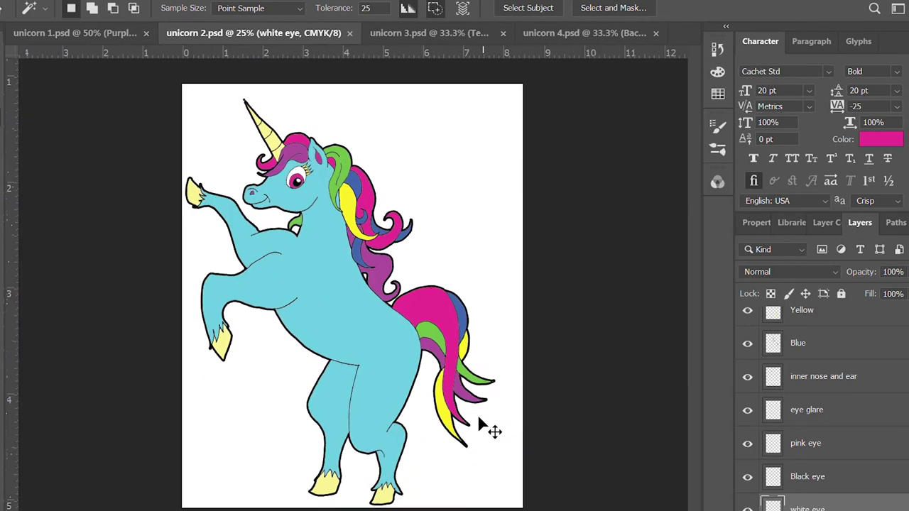
scroll(482, 426, "up", 1)
scroll(487, 426, "up", 1)
scroll(426, 370, "up", 3)
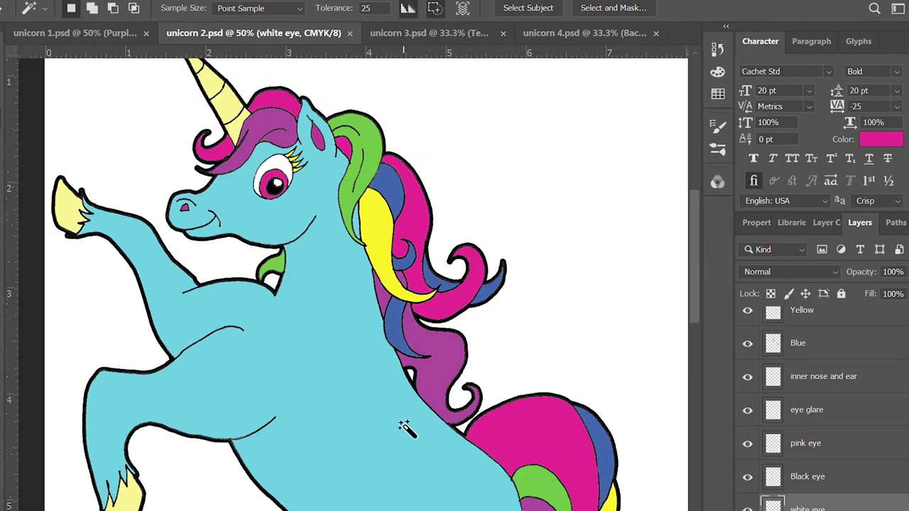
scroll(842, 371, "up", 3)
left_click(872, 315)
Give the Blue skin' layer Bevel & Emboss and Stroke layer styles
key("h")
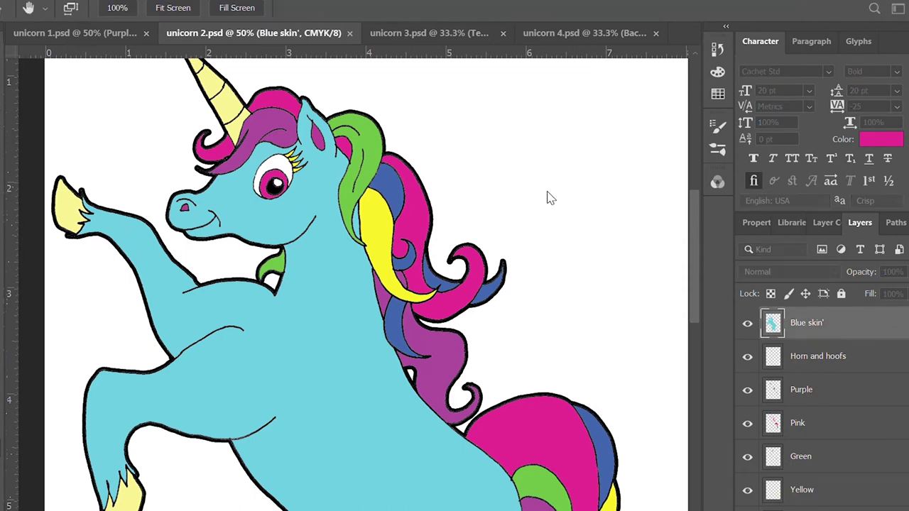
key("i")
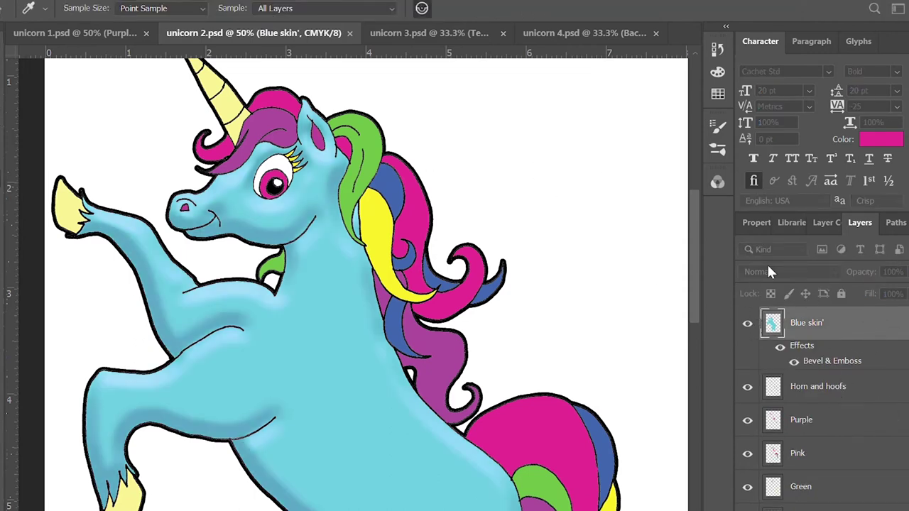
key("h")
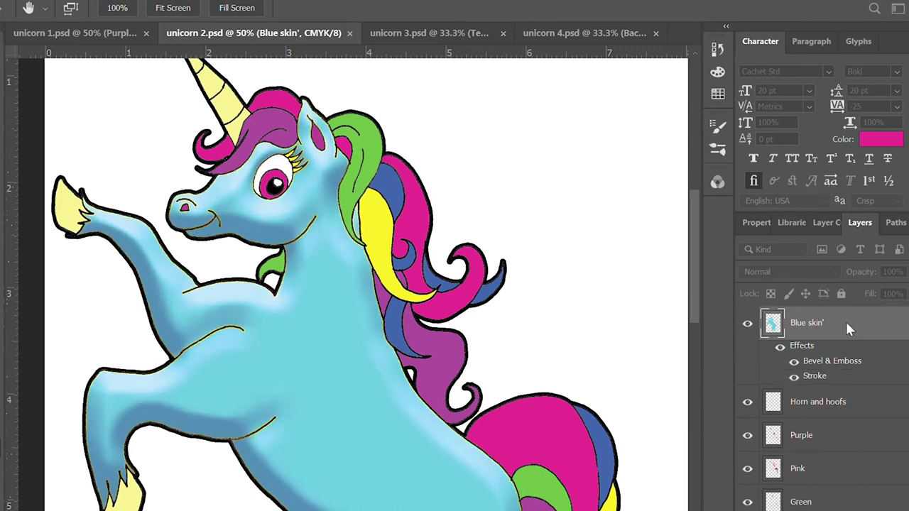
key("i")
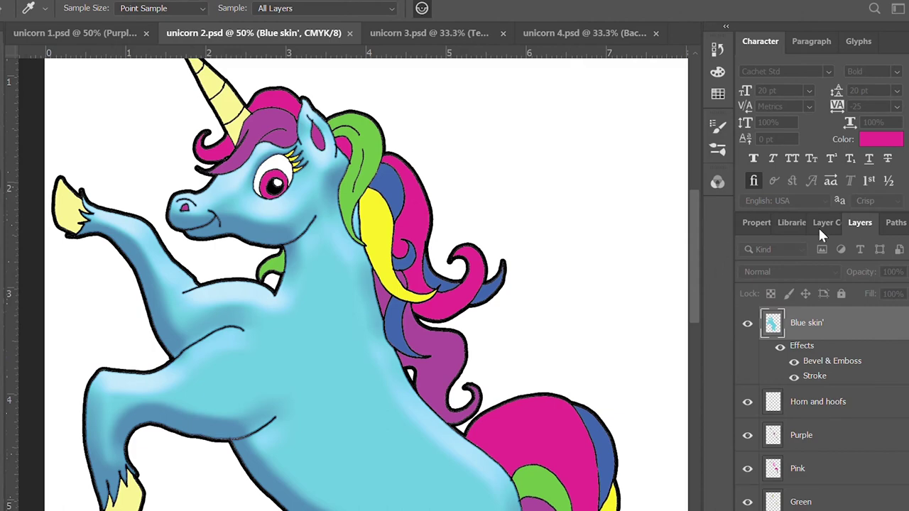
key("h")
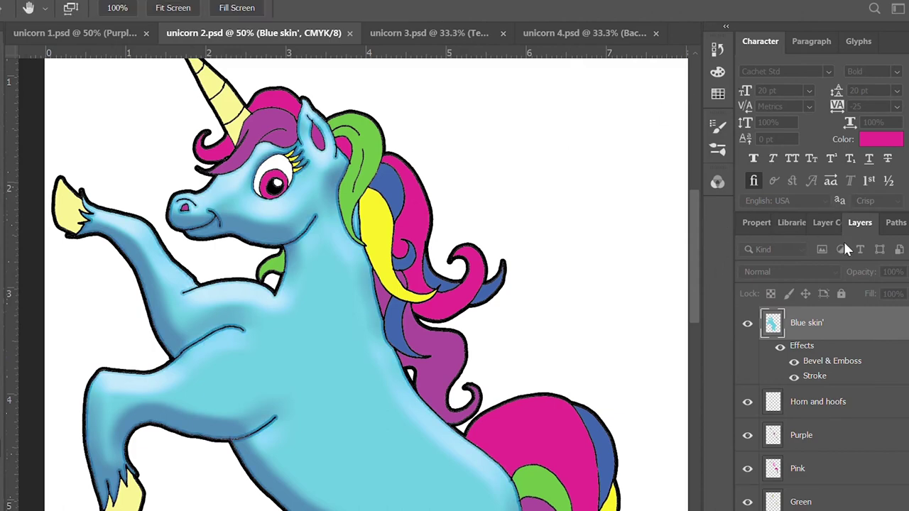
key("w")
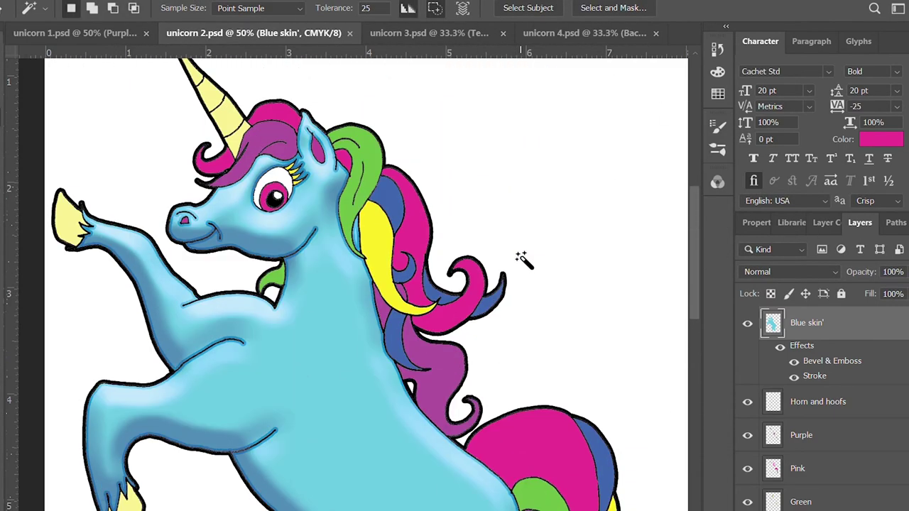
Apply the same Bevel & Emboss and Stroke styles to the Horn and hoofs layer
left_click(903, 323)
left_click(884, 356)
key("h")
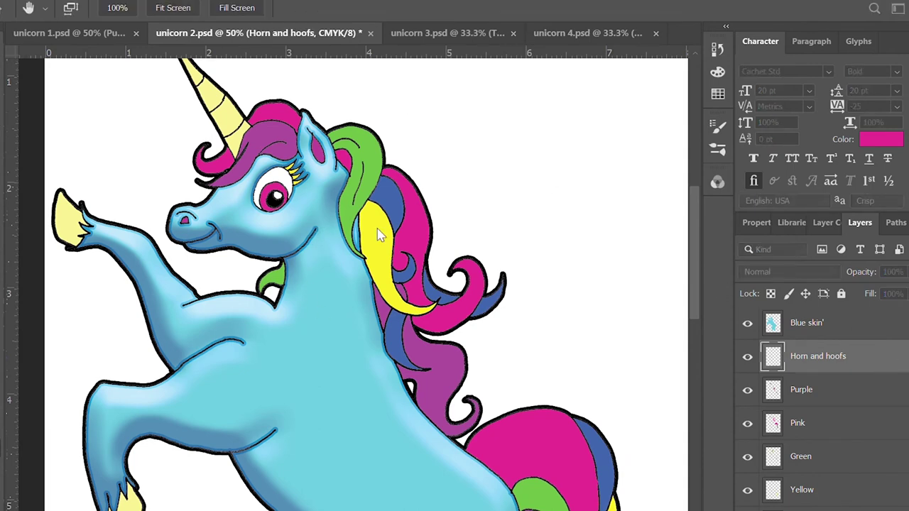
key("i")
key("h")
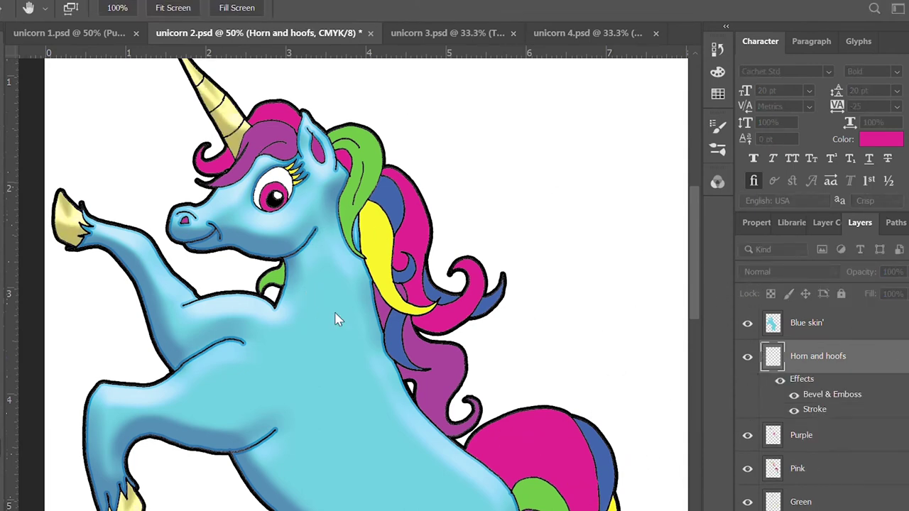
Copy the Purple layer's Bevel & Emboss and Stroke effects onto the Pink hair layer
key("i")
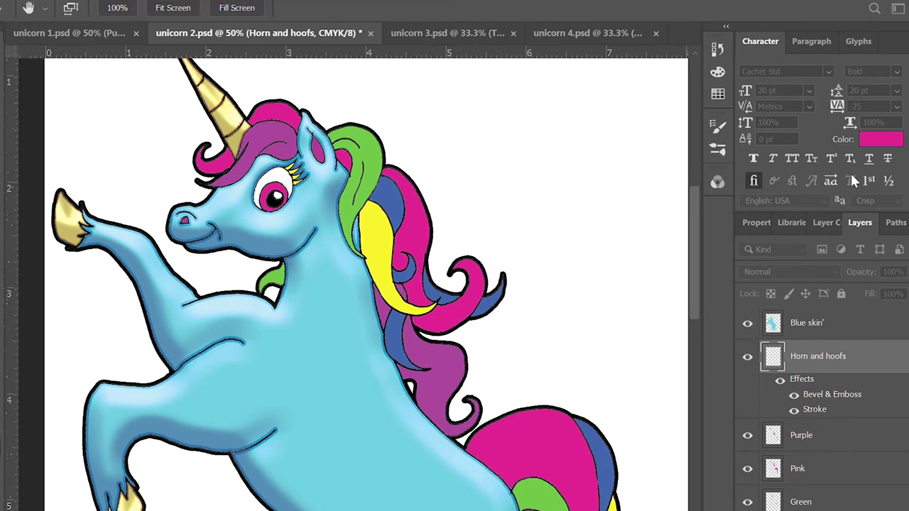
key("w")
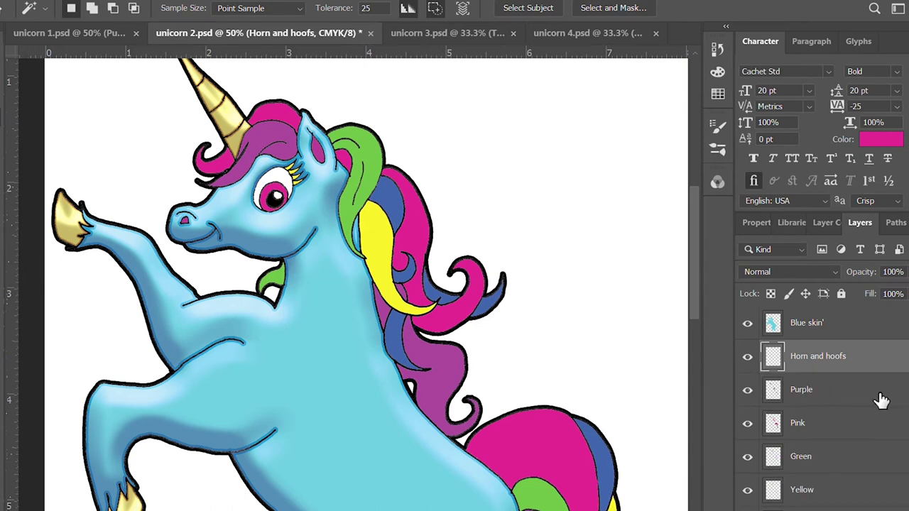
left_click(878, 397)
key("h")
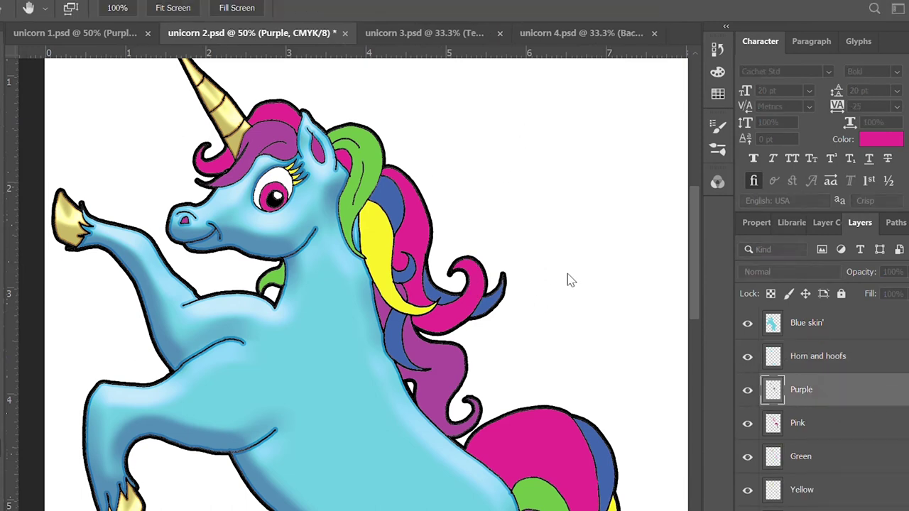
key("ctrl+shift+z")
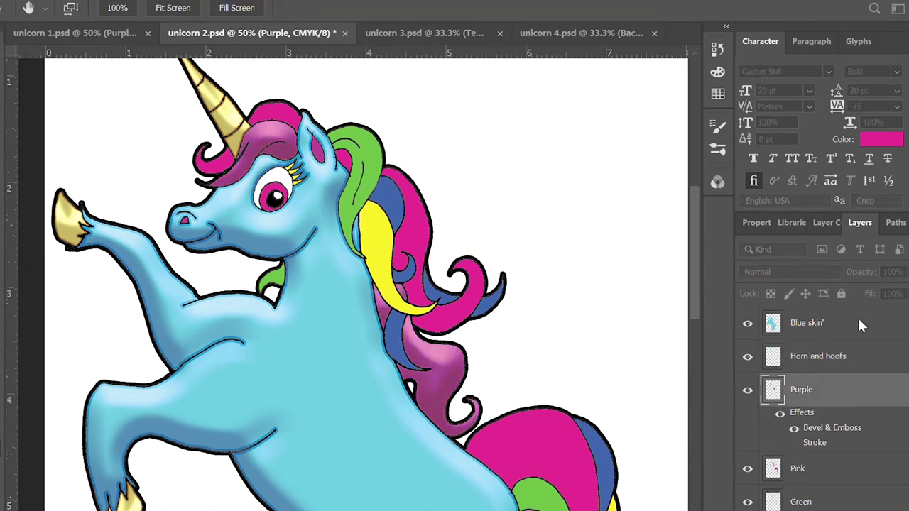
key("i")
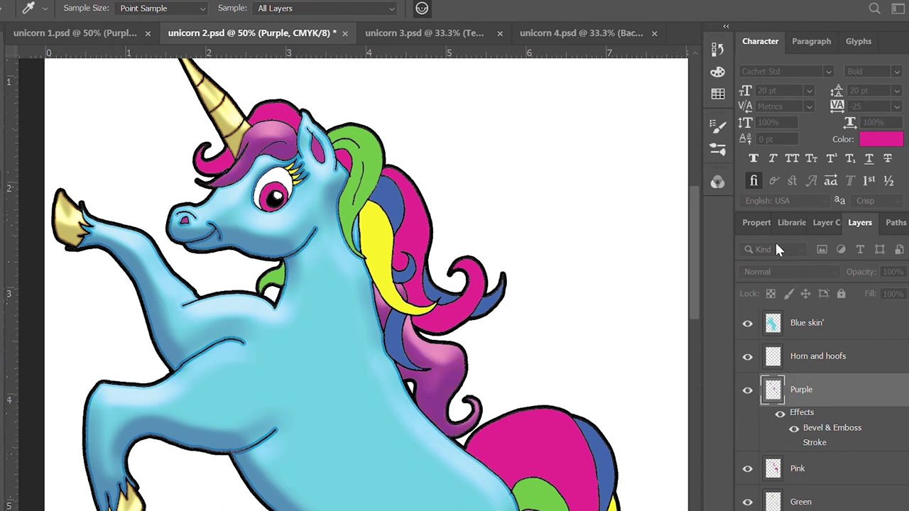
key("h")
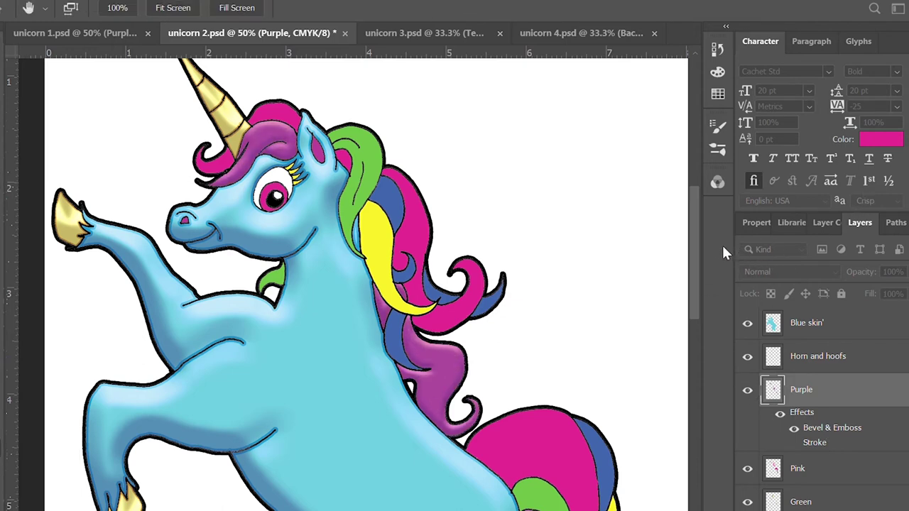
key("i")
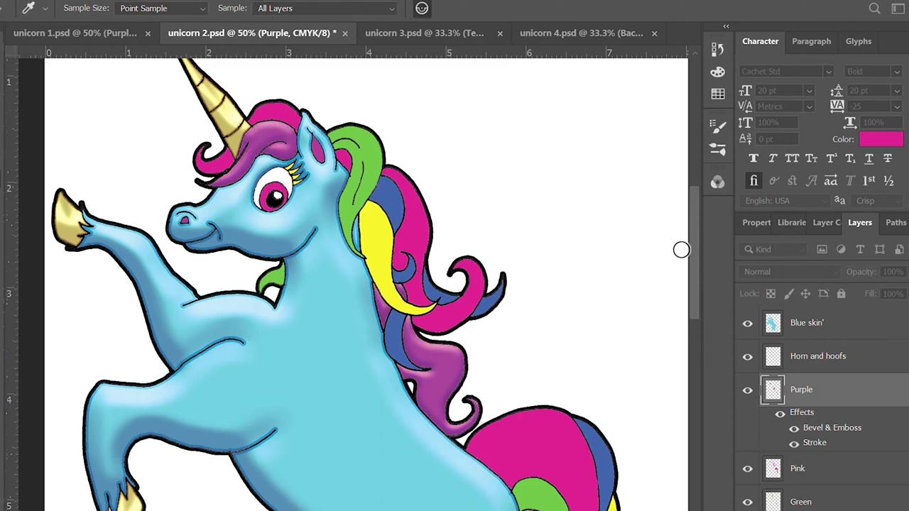
key("h")
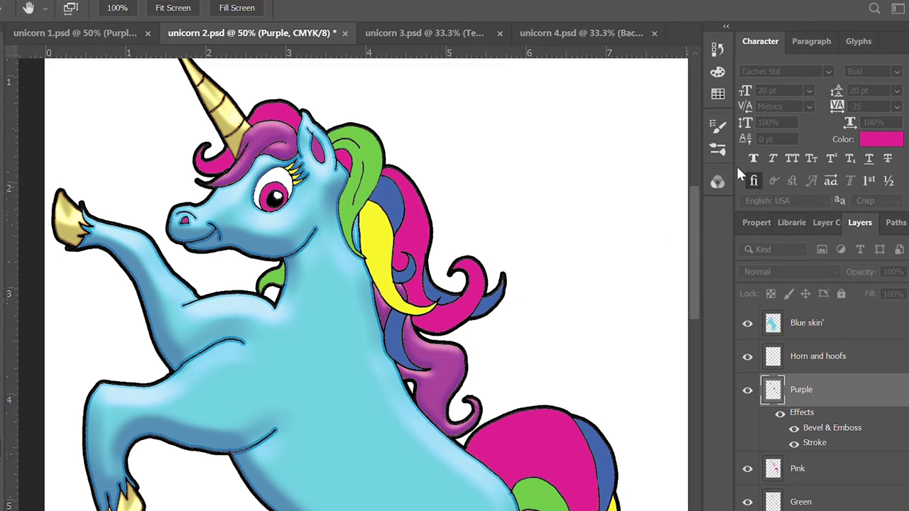
key("w")
scroll(589, 422, "down", 1)
scroll(589, 422, "down", 3)
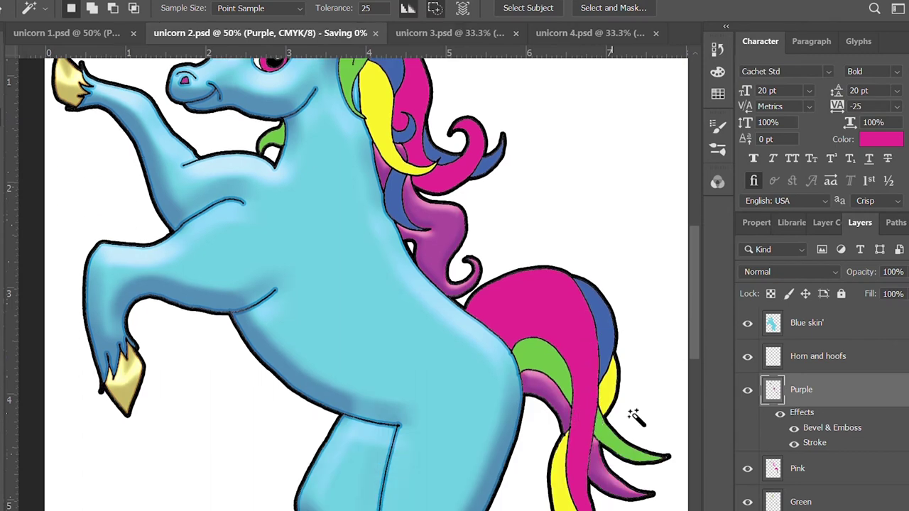
left_click(870, 423)
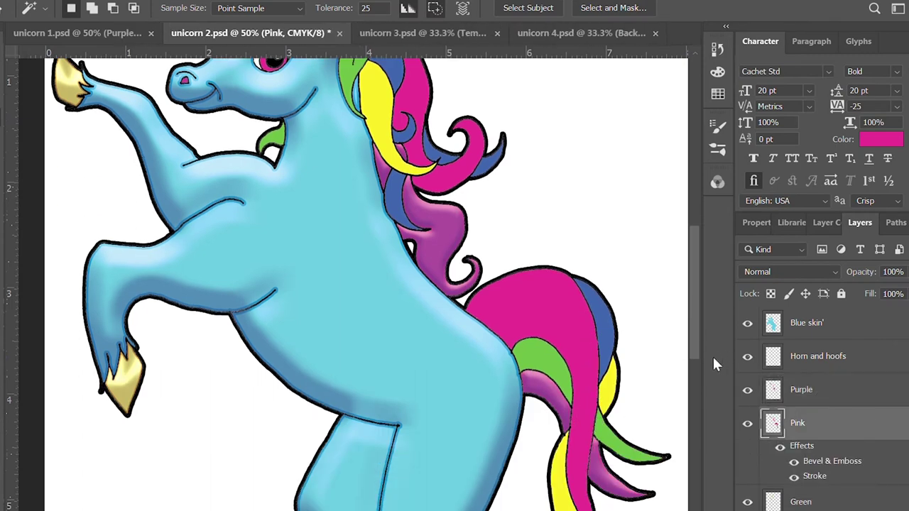
key("h")
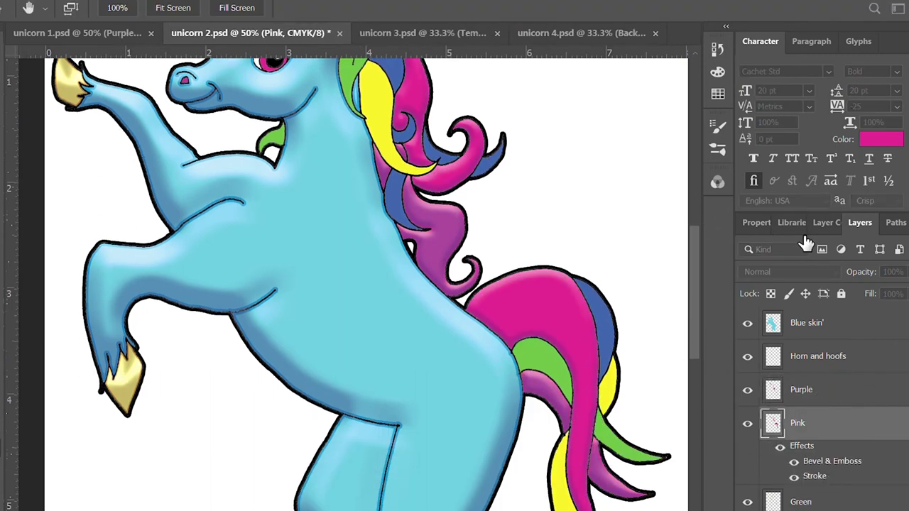
key("i")
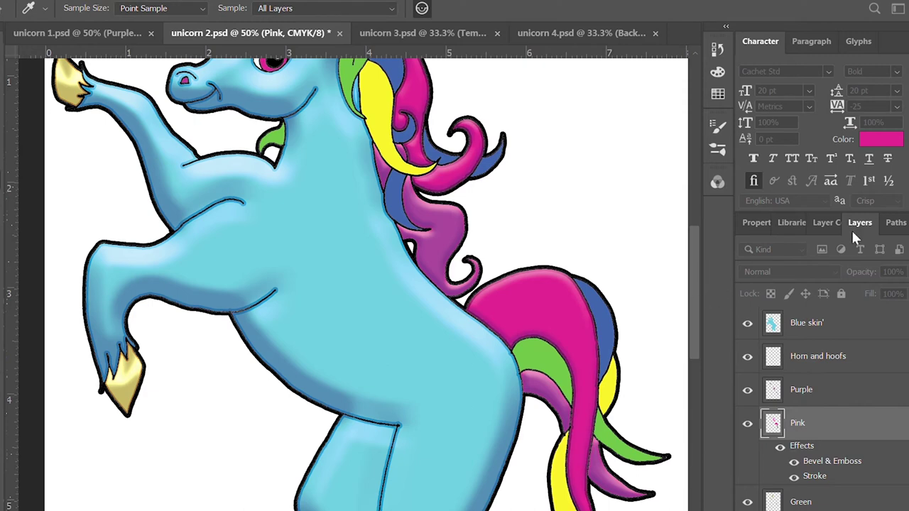
key("h")
Alt-drag the bevel and stroke effects onto the Green hair layer
key("w")
left_click_drag(905, 429, 872, 462)
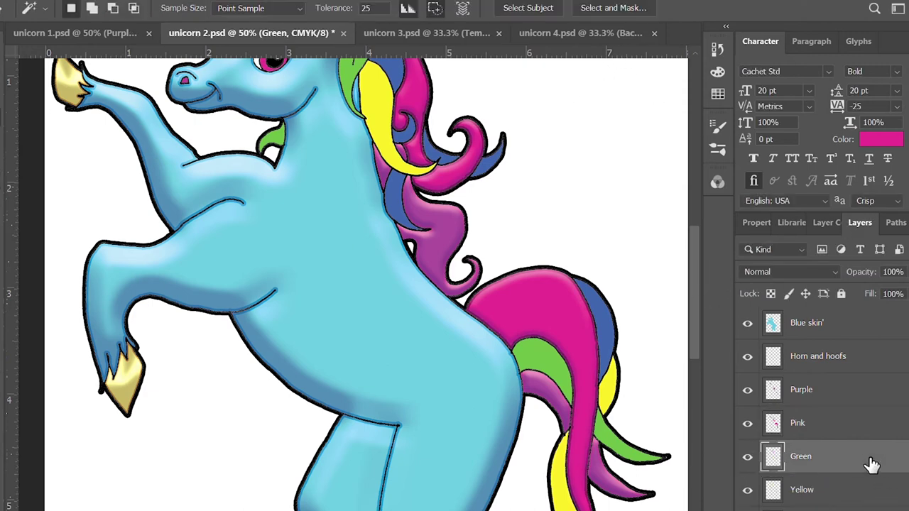
key("h")
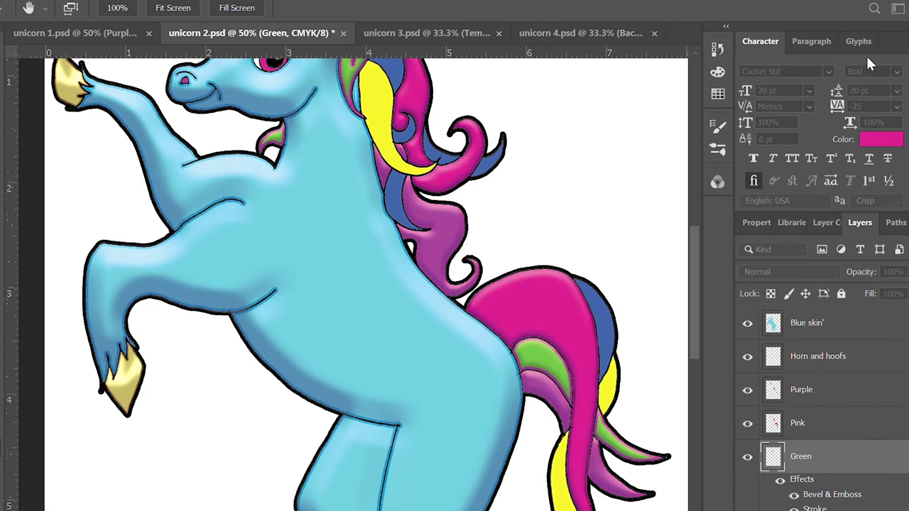
key("i")
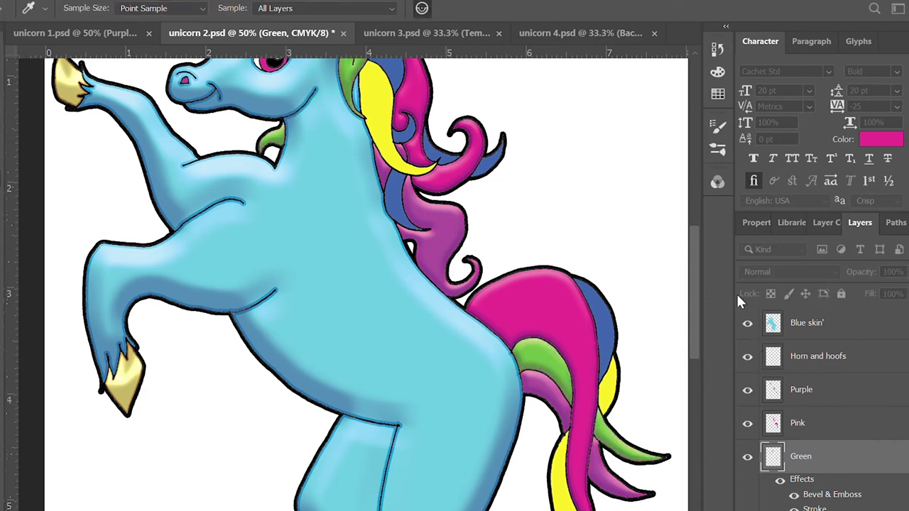
key("h")
key("w")
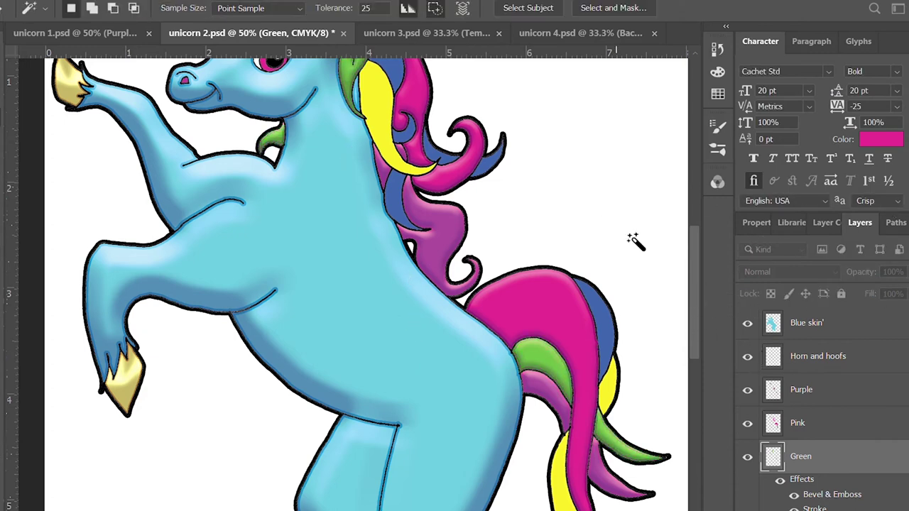
scroll(656, 252, "up", 3)
Save unicorn 2.psd and collapse the Green layer's effects list
key("ctrl+s")
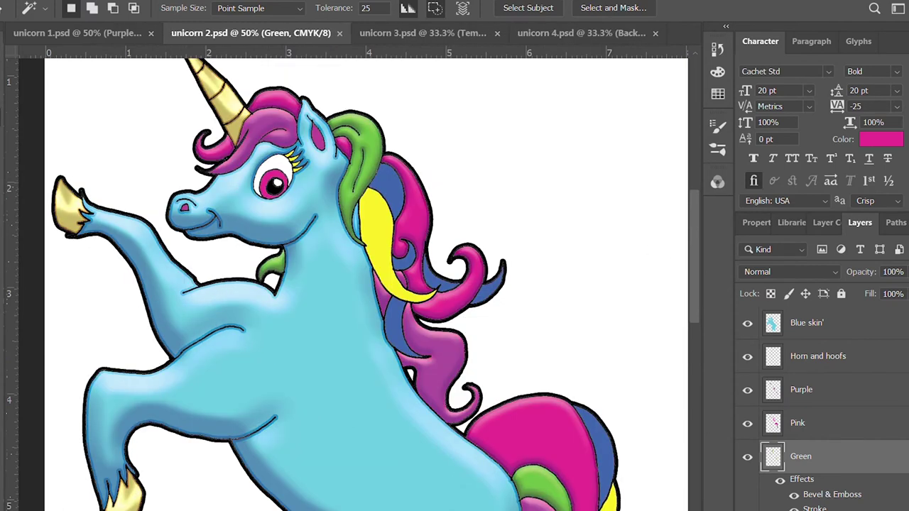
key("h")
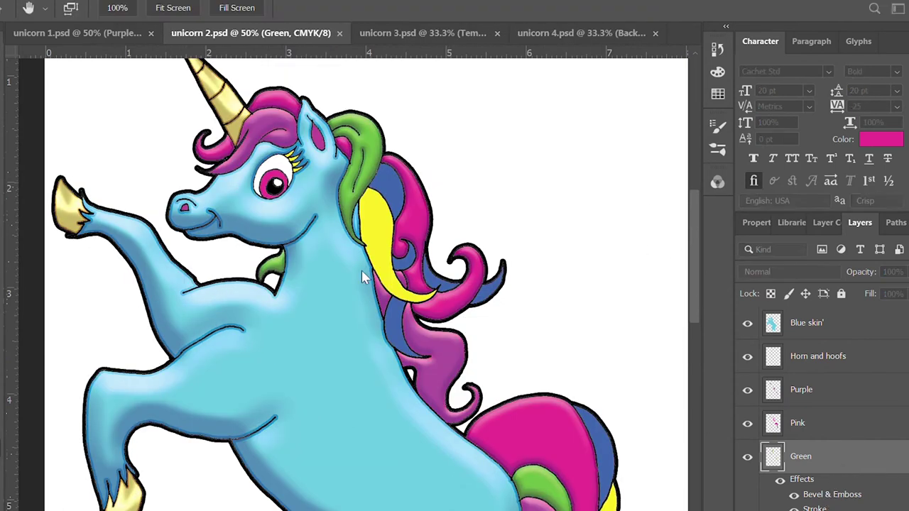
key("i")
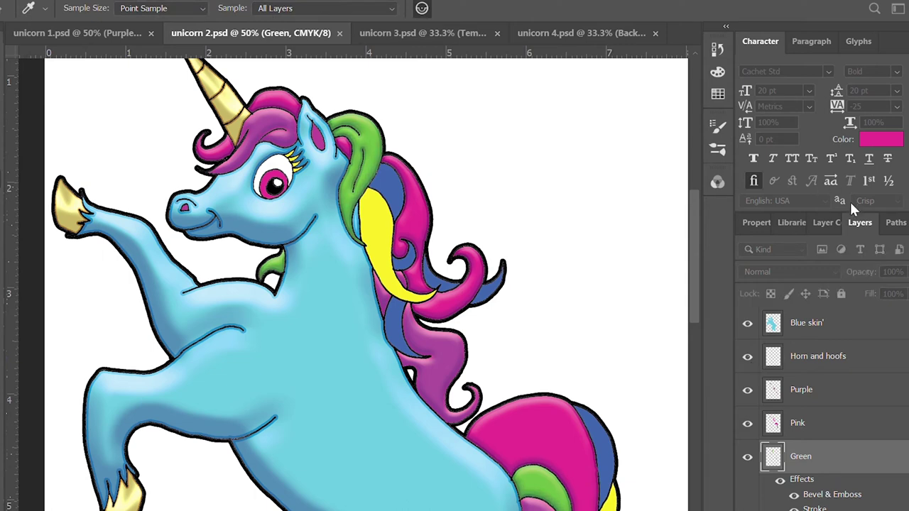
key("w")
key("ctrl+s")
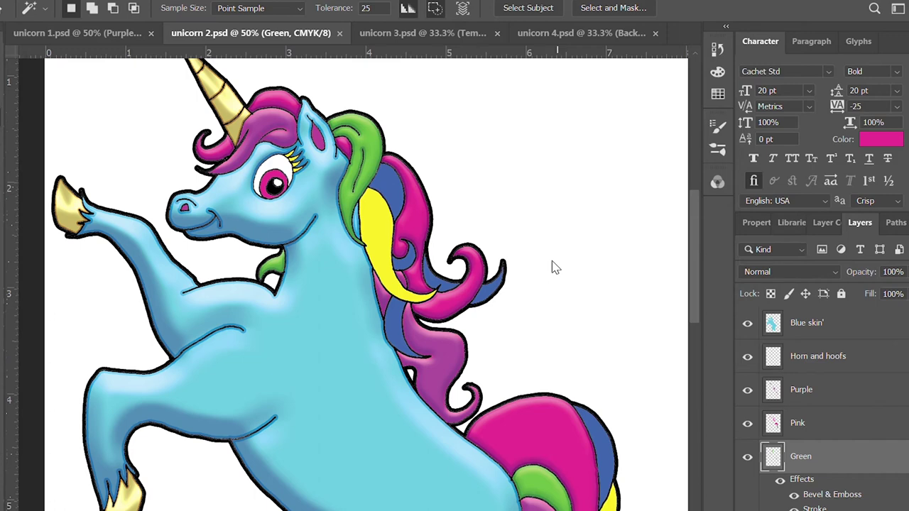
left_click(900, 456)
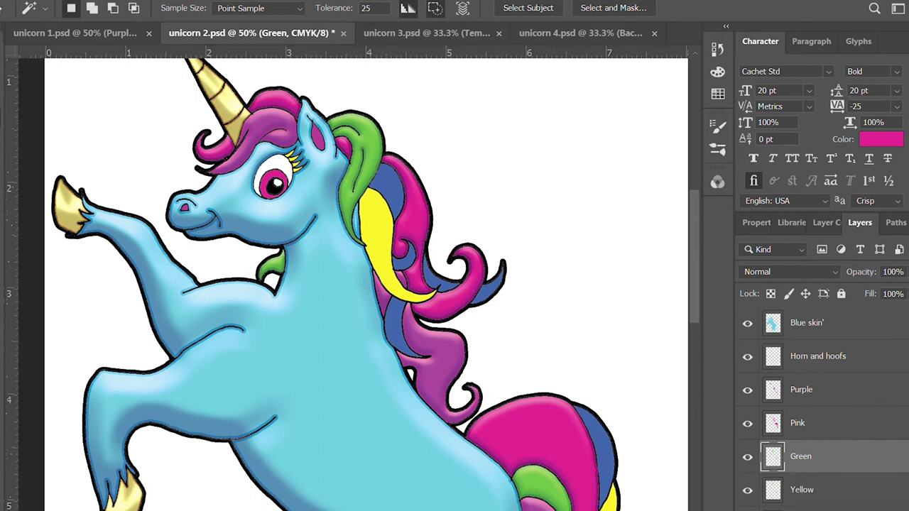
Paste the Bevel & Emboss and Stroke layer style onto the Yellow hair layer
left_click(884, 490)
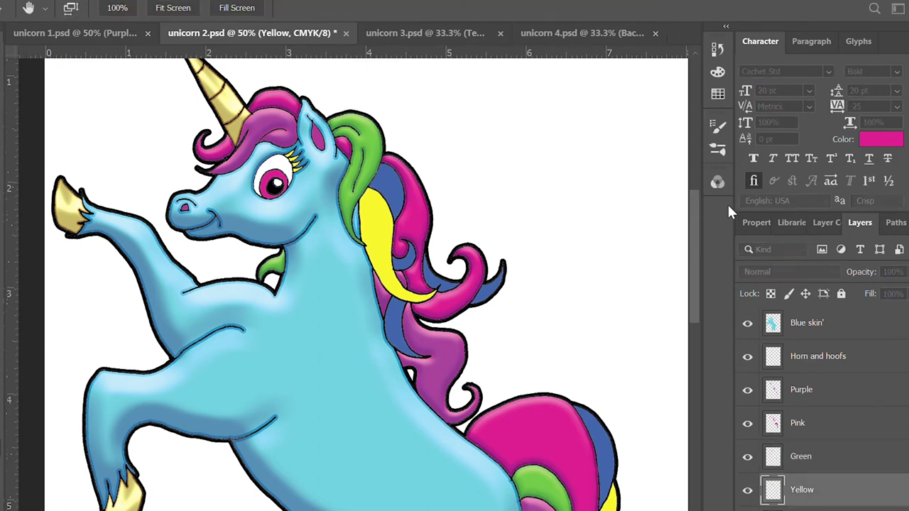
right_click(872, 490)
left_click(699, 349)
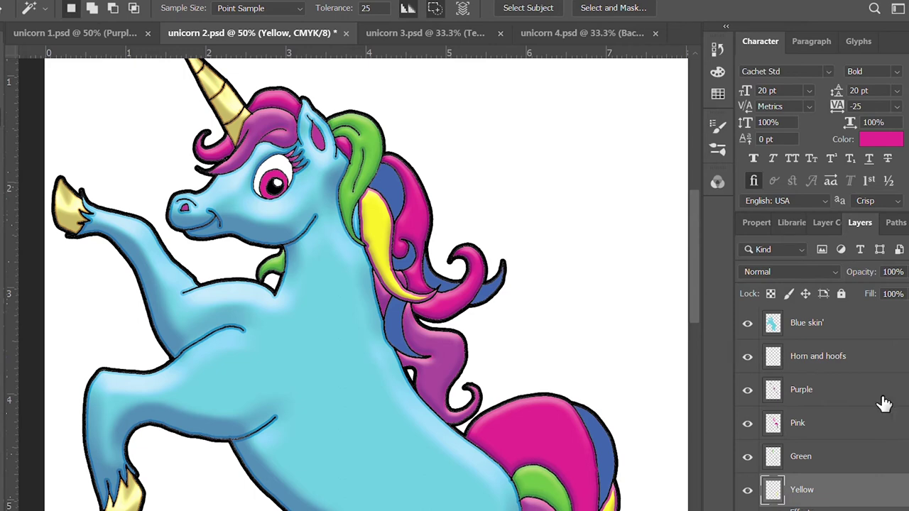
key("h")
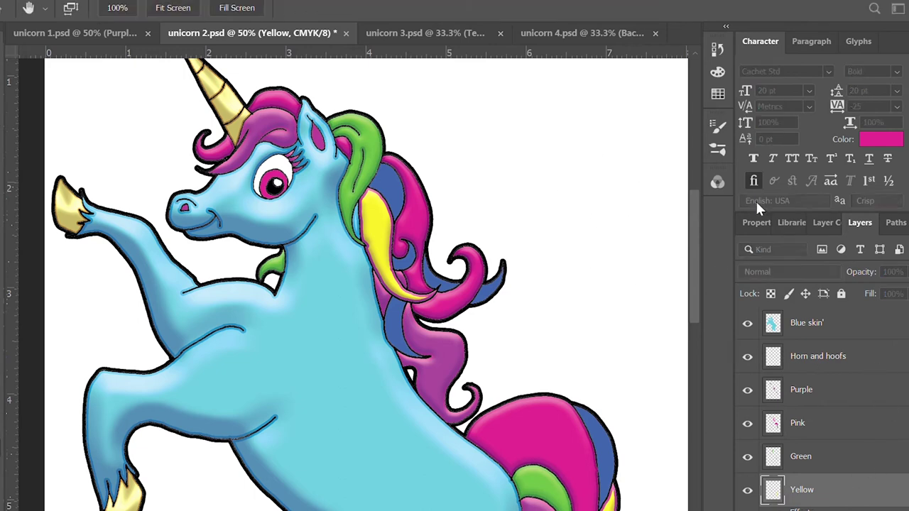
key("i")
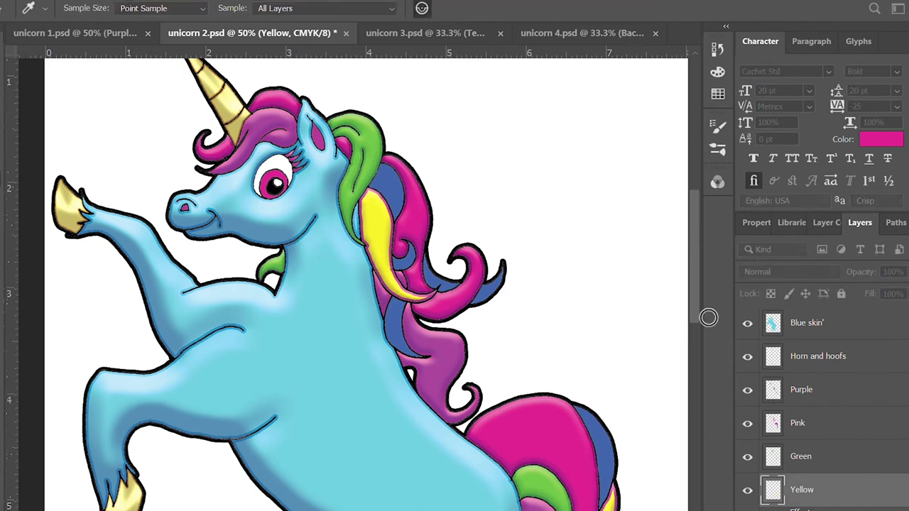
key("h")
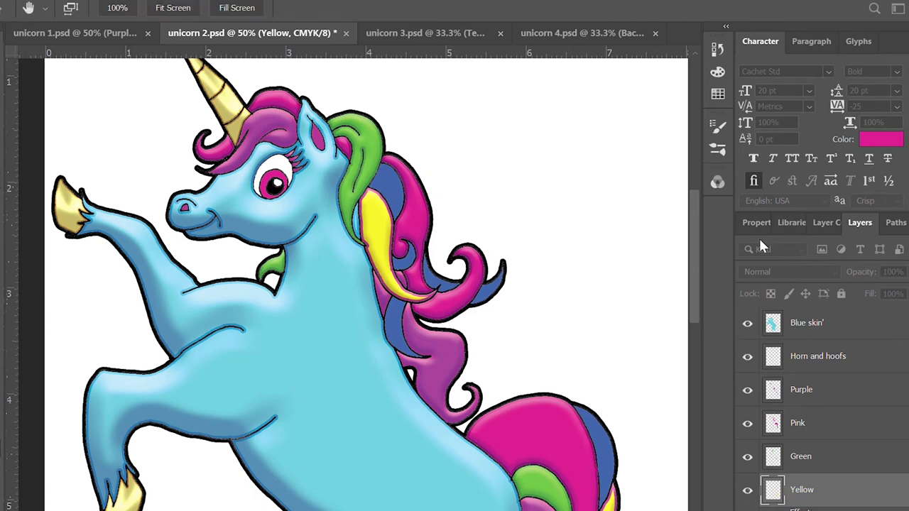
key("i")
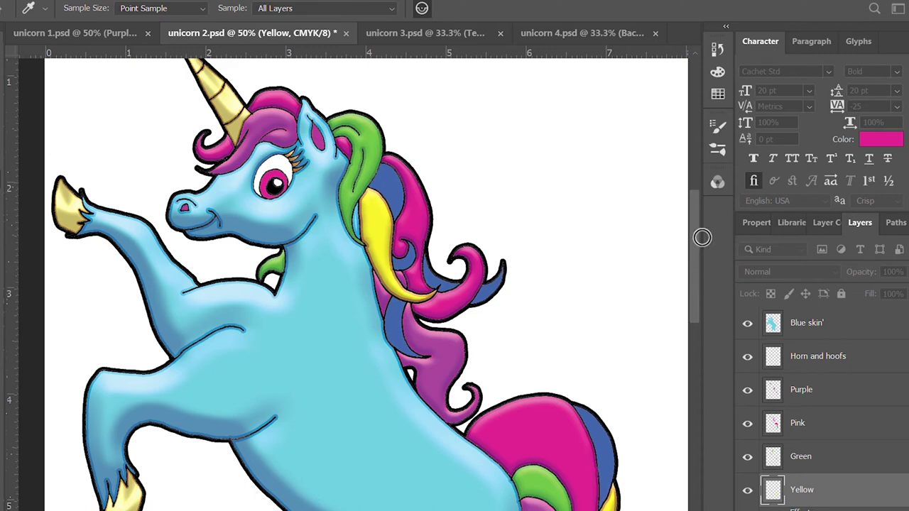
key("h")
key("w")
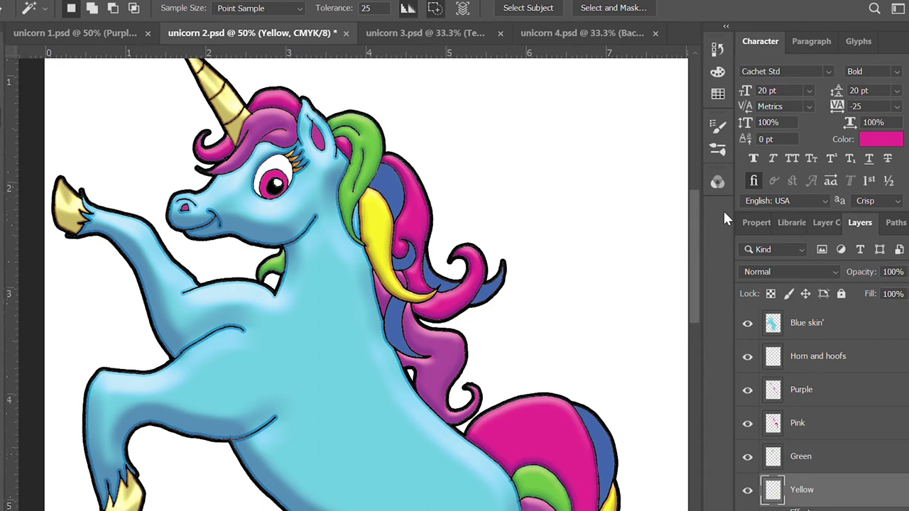
scroll(873, 457, "down", 5)
Check the Blue hair layer's effects, collapse them, and save the document
scroll(880, 433, "up", 2)
scroll(887, 404, "down", 3)
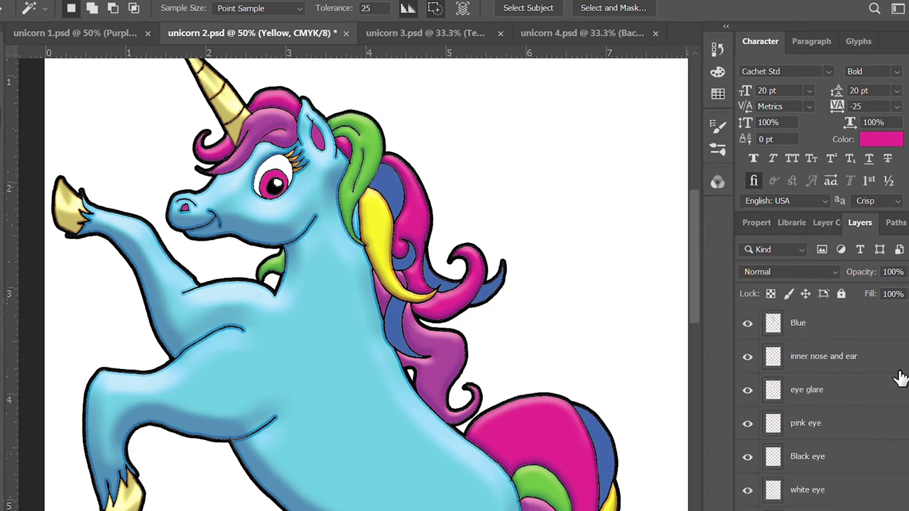
left_click(872, 323)
left_click(898, 323)
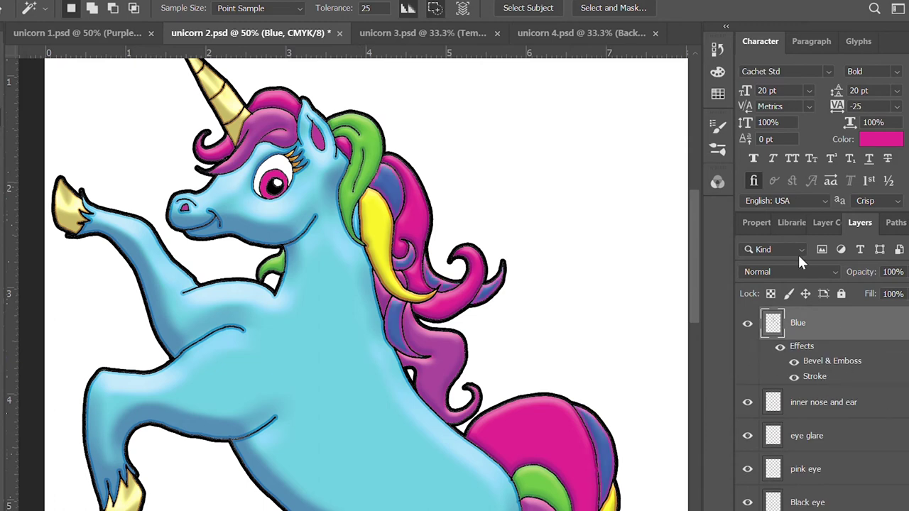
key("h")
key("i")
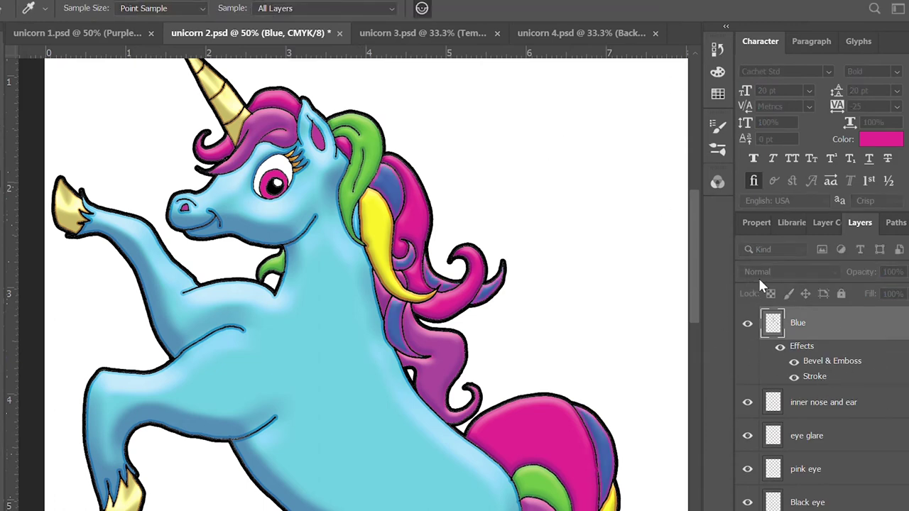
key("h")
key("i")
key("h")
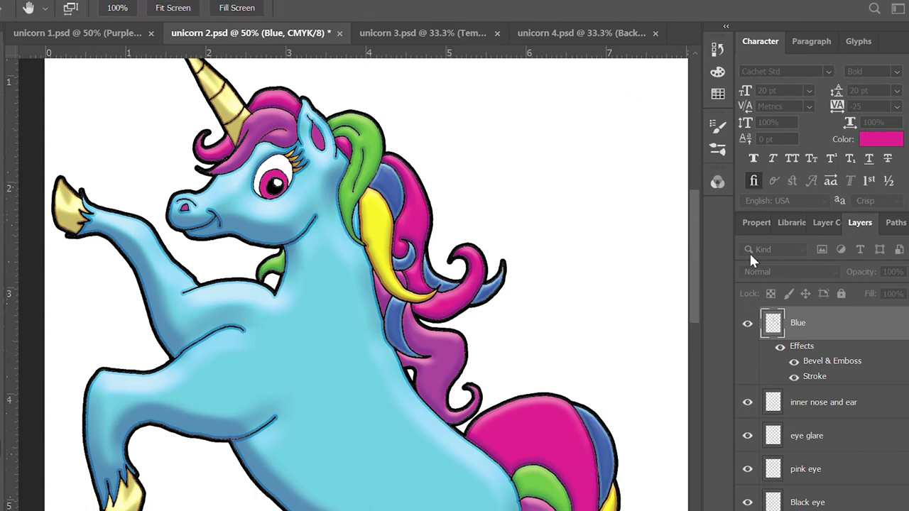
key("w")
key("ctrl+s")
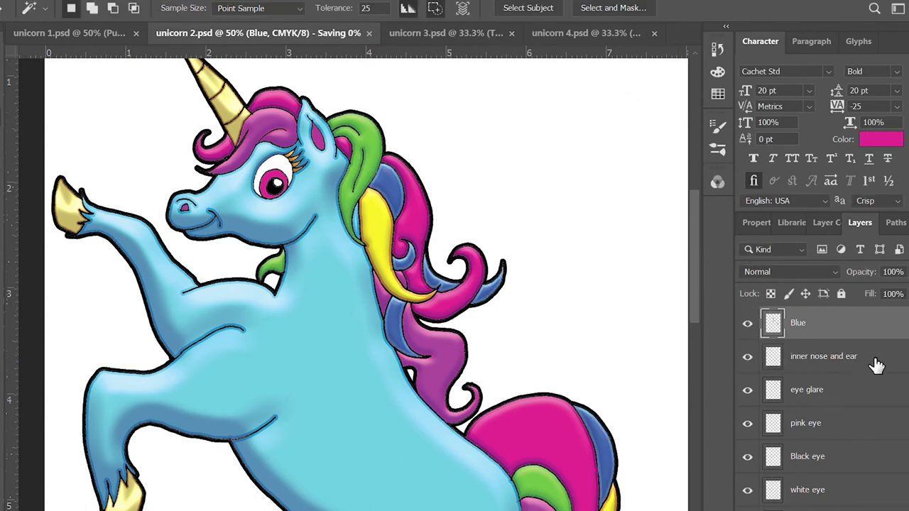
Give the inner nose and ear layer Bevel & Emboss and Stroke effects
left_click(872, 356)
key("h")
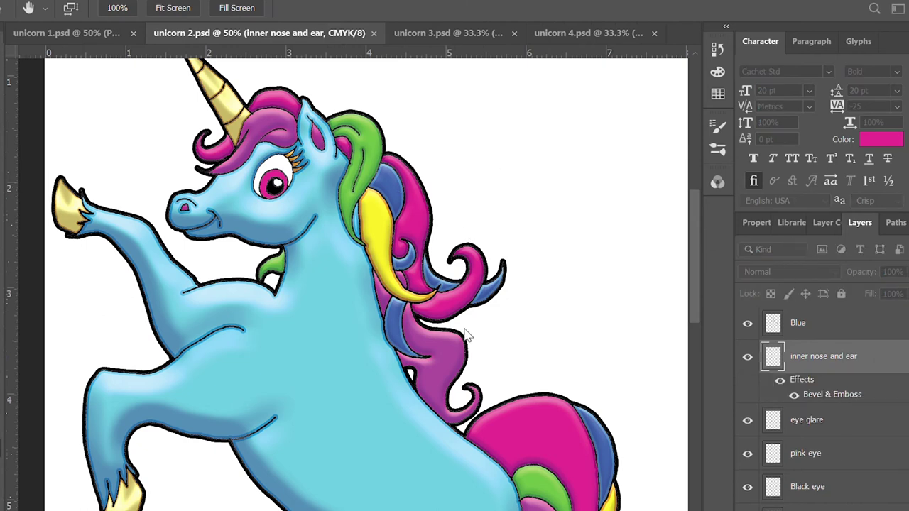
key("i")
key("shift+alt+BackSpace")
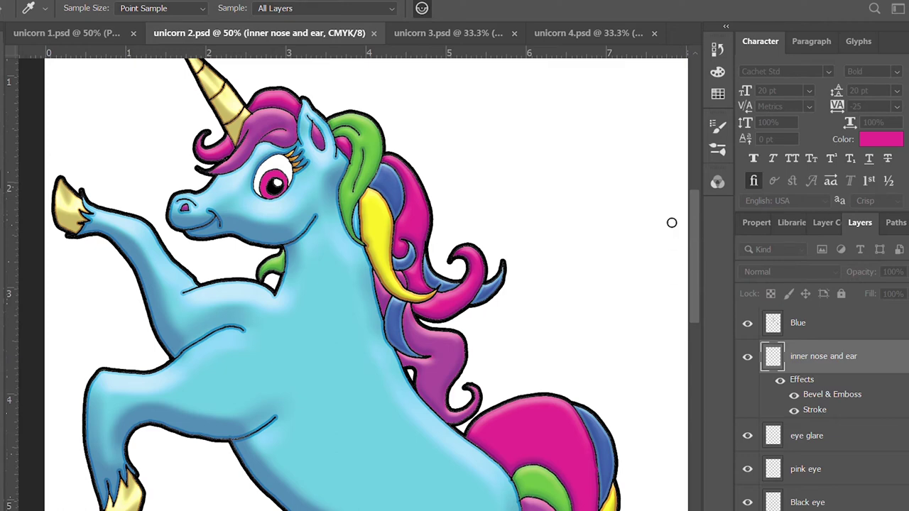
key("h")
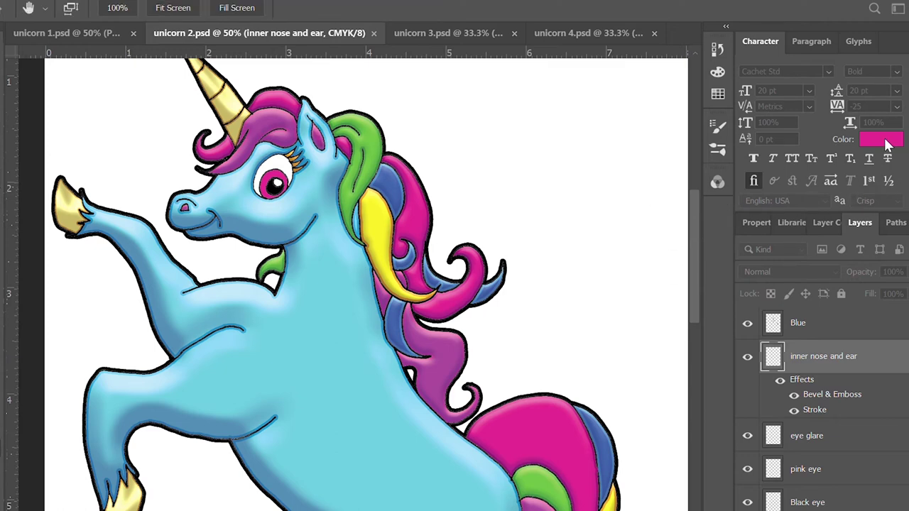
Copy the Bevel & Emboss and Stroke effects onto the pink eye layer
key("w")
left_click(806, 389)
key("h")
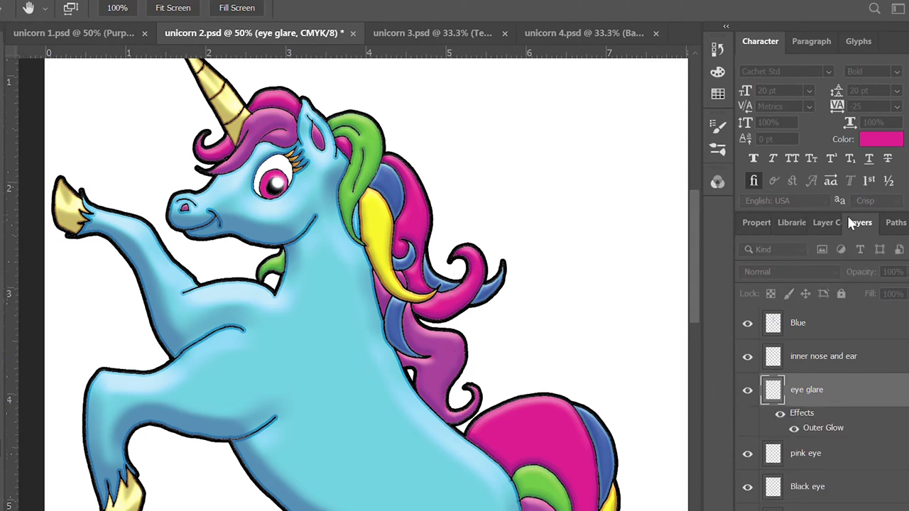
key("w")
left_click(884, 428)
key("h")
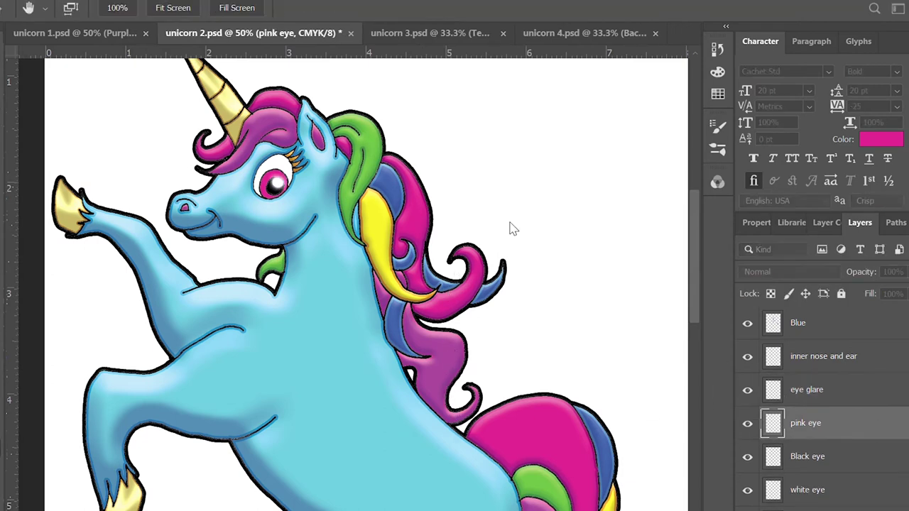
key("i")
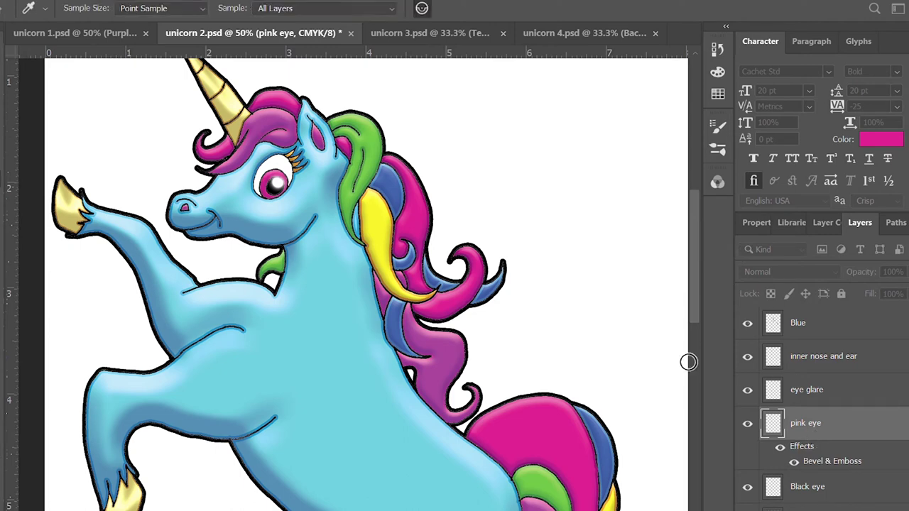
key("h")
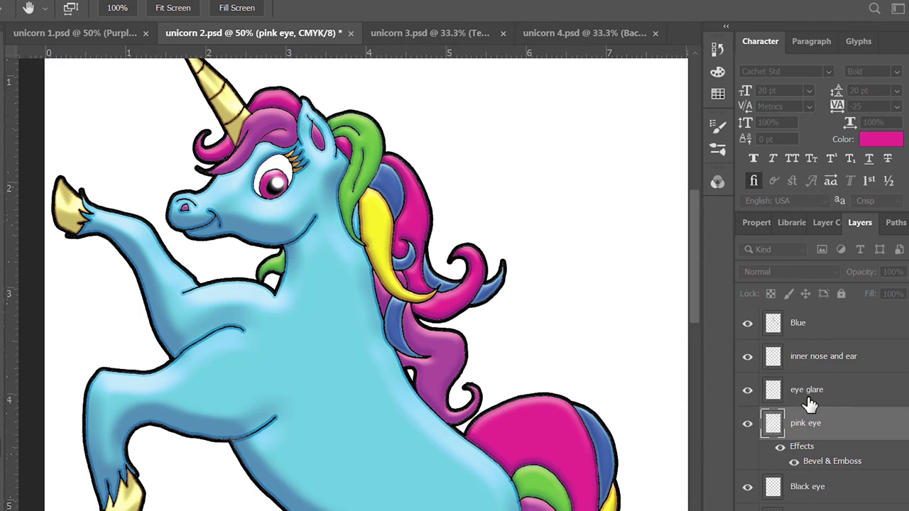
key("i")
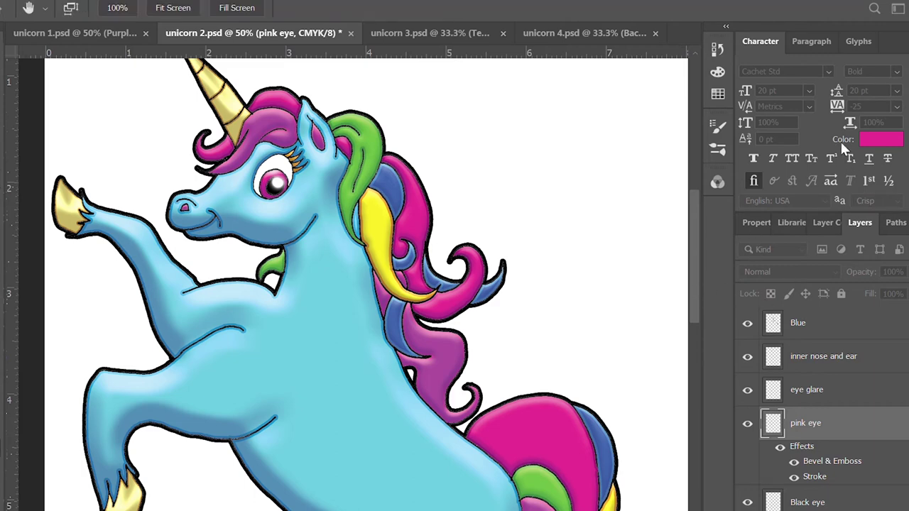
key("w")
left_click(900, 423)
Copy the eye effects onto the Black eye and white eye layers
left_click(866, 460)
key("h")
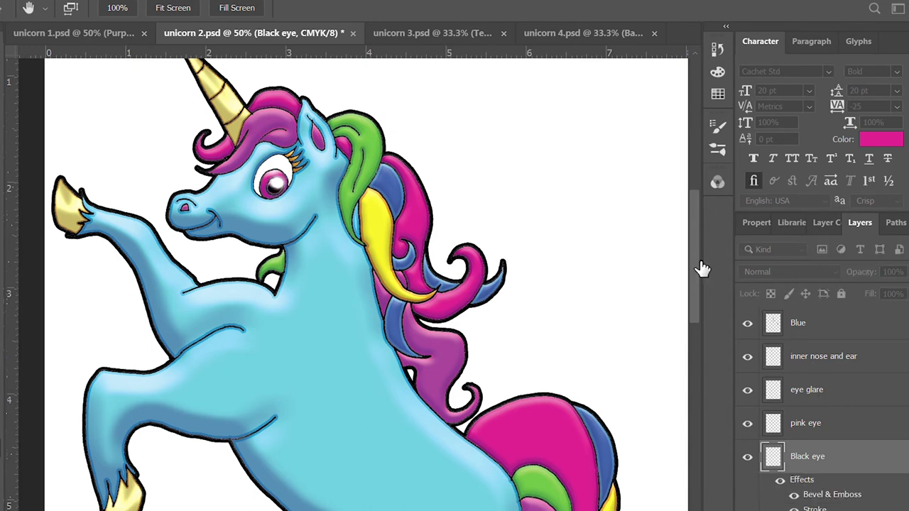
key("i")
key("h")
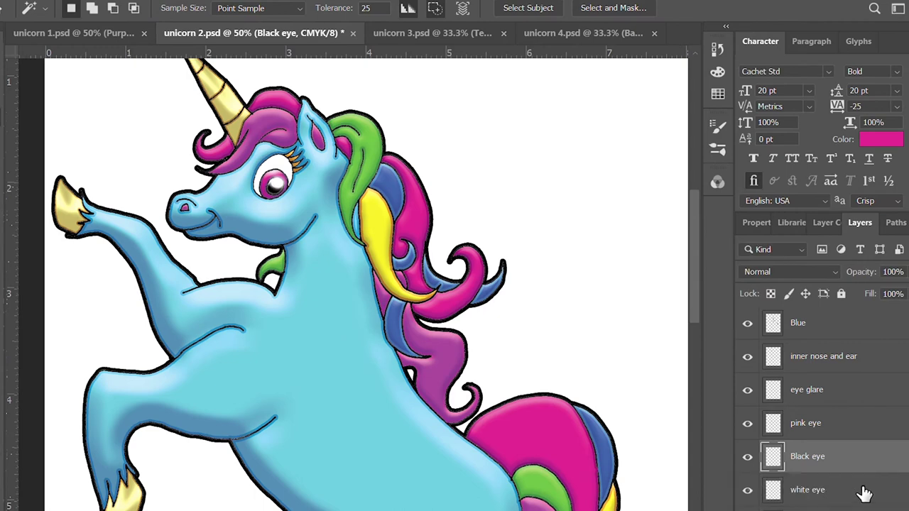
left_click(828, 495)
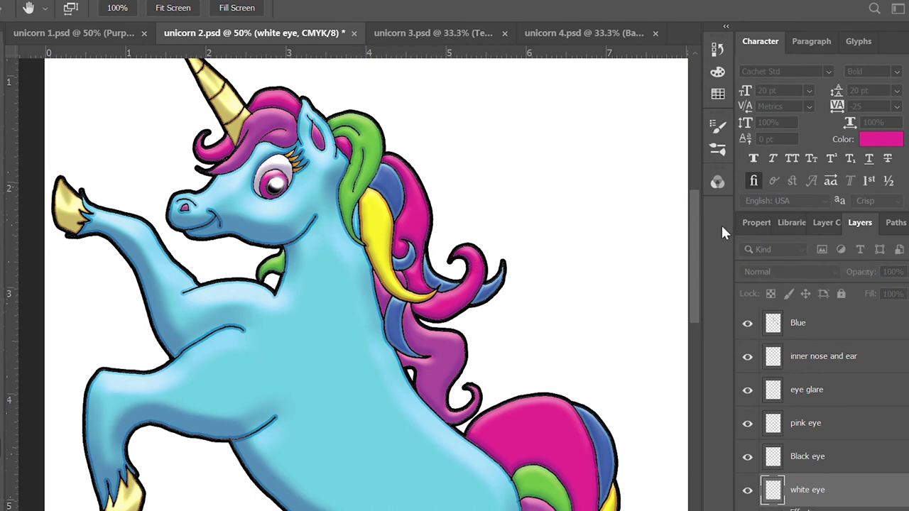
key("i")
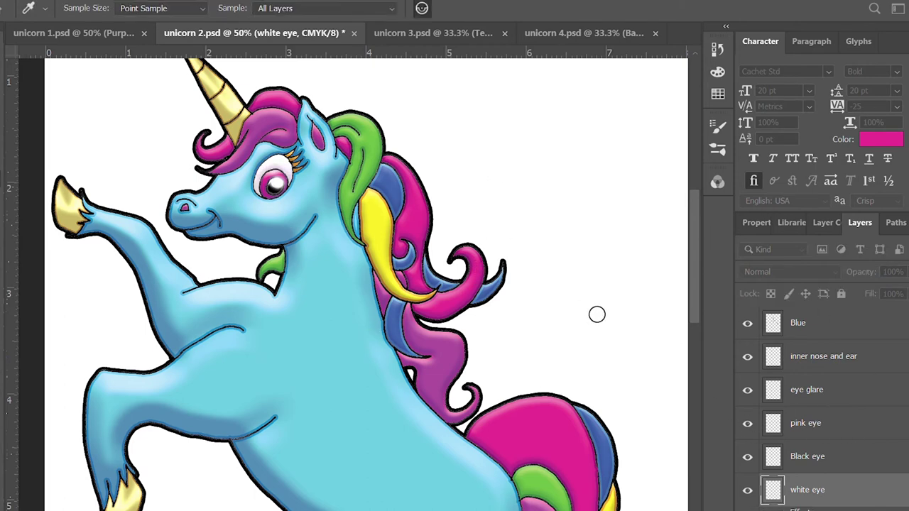
key("h")
key("i")
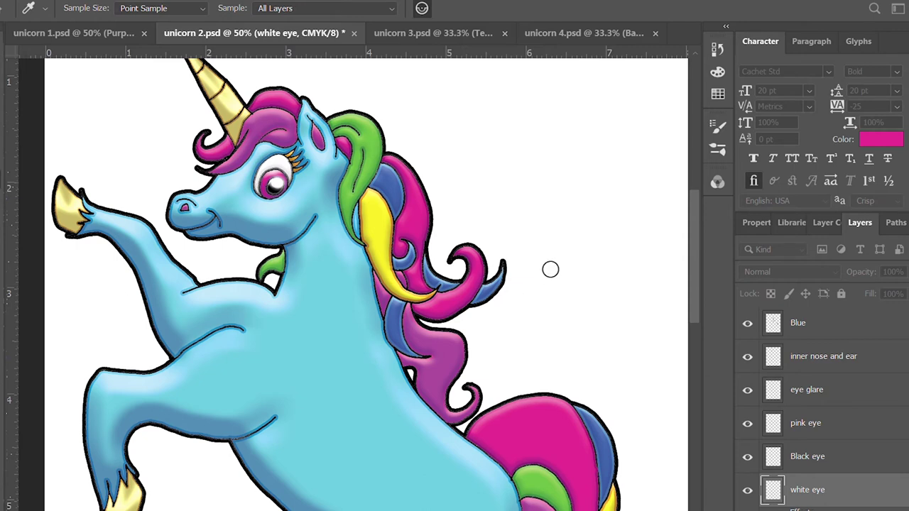
key("h")
key("w")
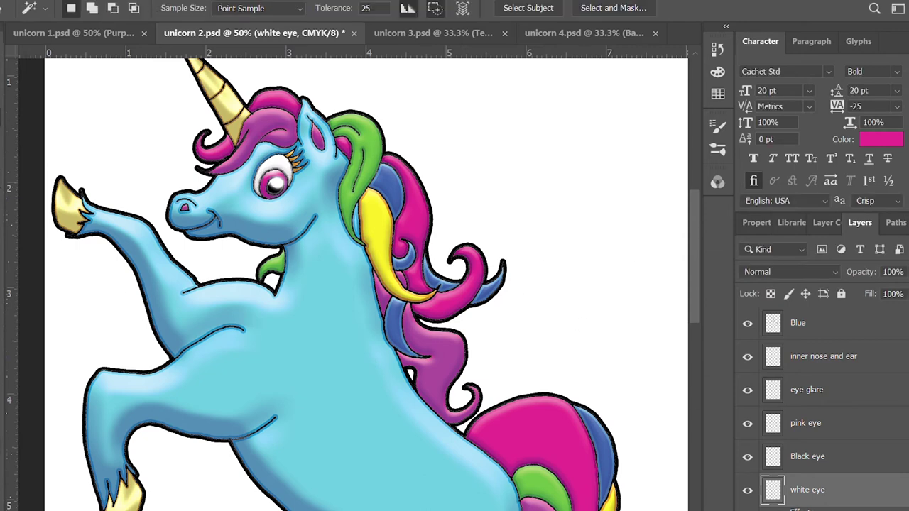
scroll(848, 446, "down", 1)
Duplicate the Template line-art layer and select the colour layers down to Template copy
left_click(807, 477)
key("ctrl+j")
key("i")
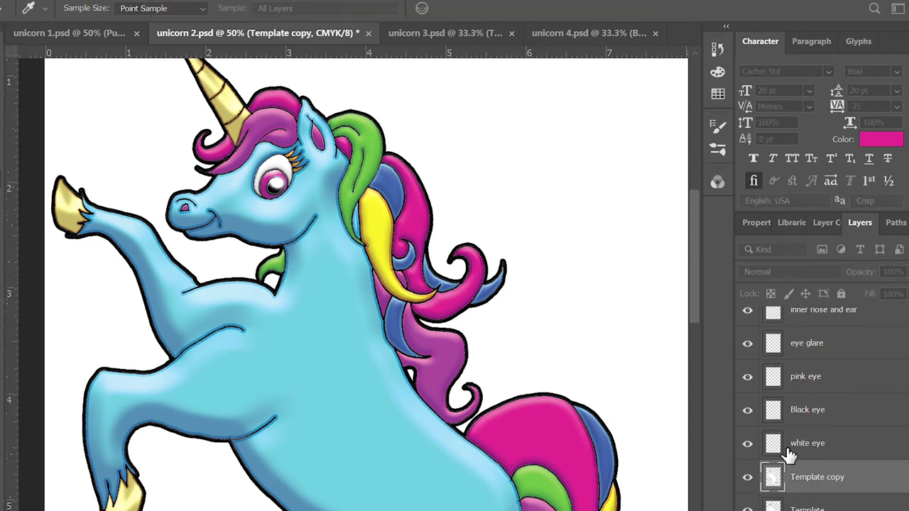
key("w")
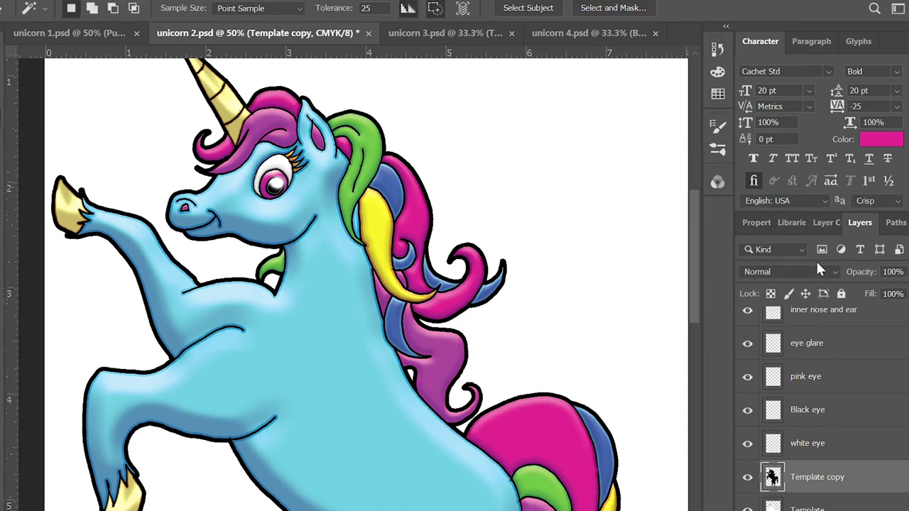
key("ctrl+minus")
key("ctrl+minus")
left_click(855, 446, "shift")
left_click(847, 369, "shift")
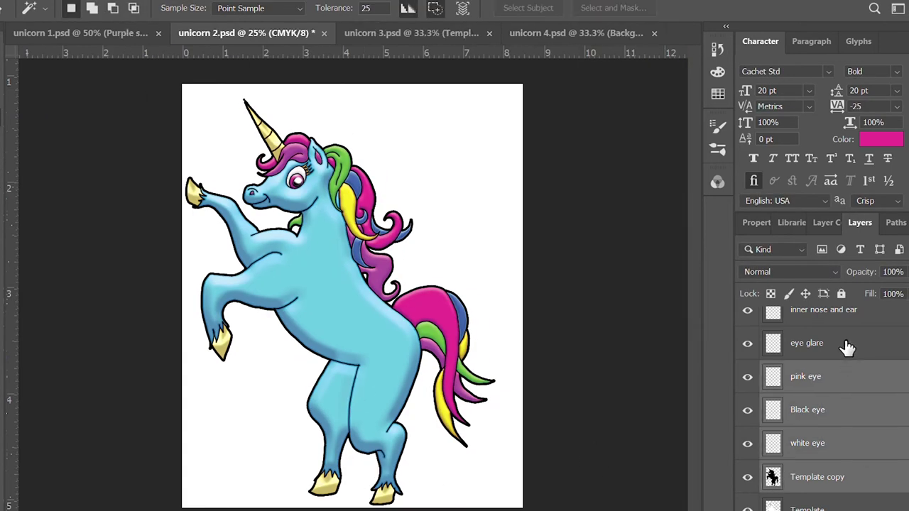
Duplicate the colour layers, including Blue skin' and Horn and hoofs, and merge the copies
scroll(856, 316, "up", 3)
scroll(892, 381, "up", 2)
scroll(853, 356, "up", 2)
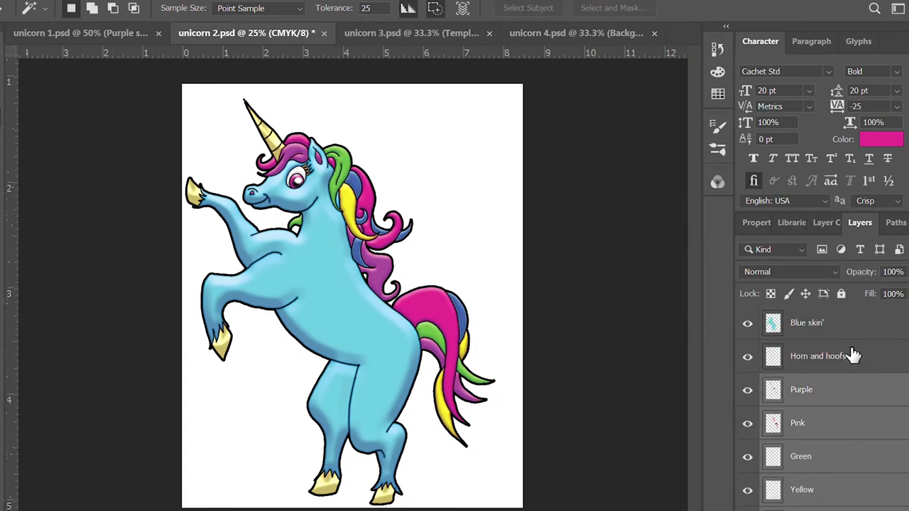
left_click(852, 355, "shift")
left_click(854, 322, "shift")
key("ctrl+j")
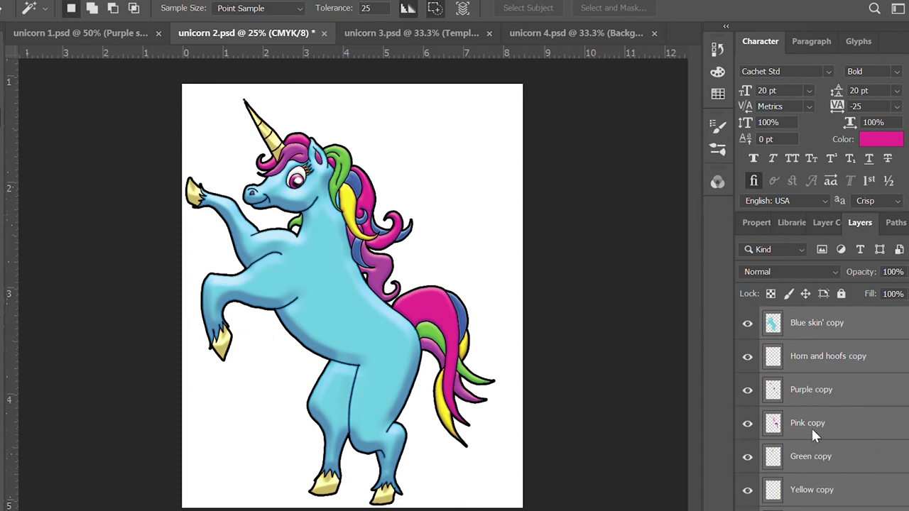
key("ctrl+e")
Add a white-filled layer above Blue skin' and duplicate the merged copy at 0% fill
left_click(816, 355)
key("ctrl+shift+alt+n")
key("ctrl+BackSpace")
left_click(841, 321)
key("ctrl+j")
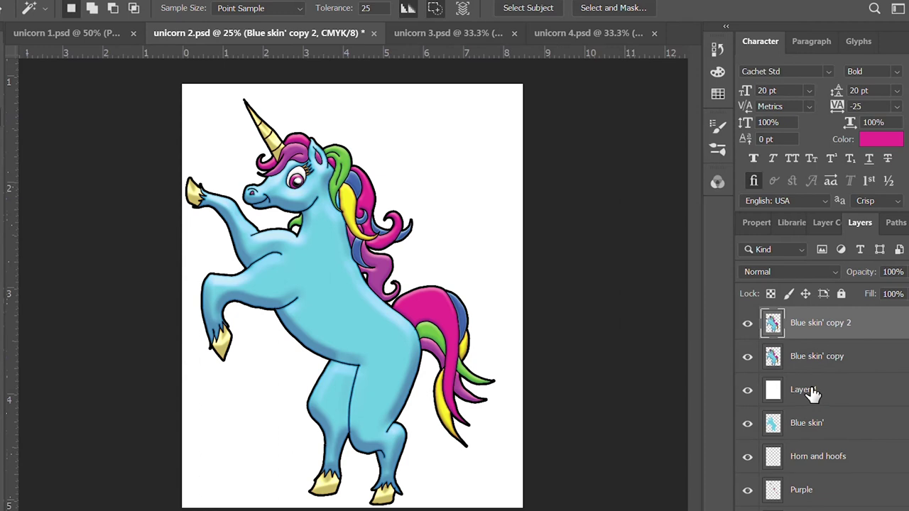
key("shift+0")
Add Bevel & Emboss to the 0% fill copy and merge it into Blue skin' copy 4
key("h")
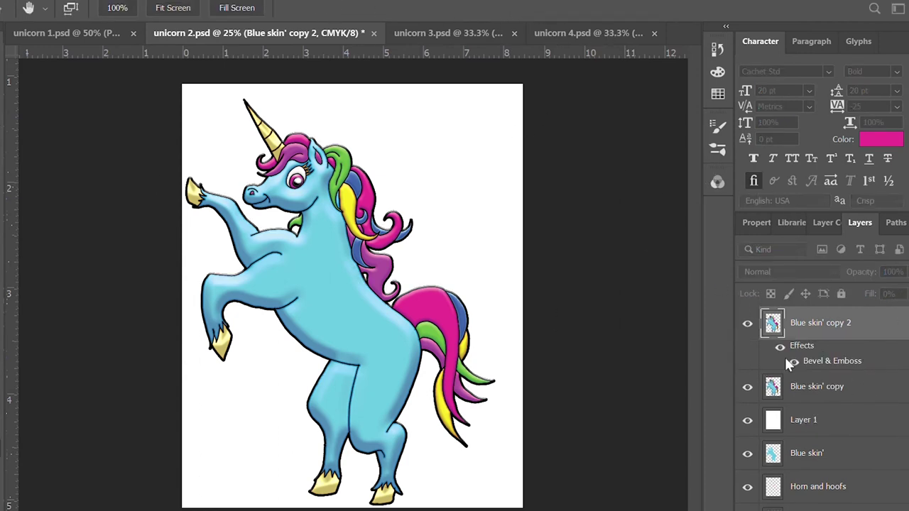
key("i")
key("h")
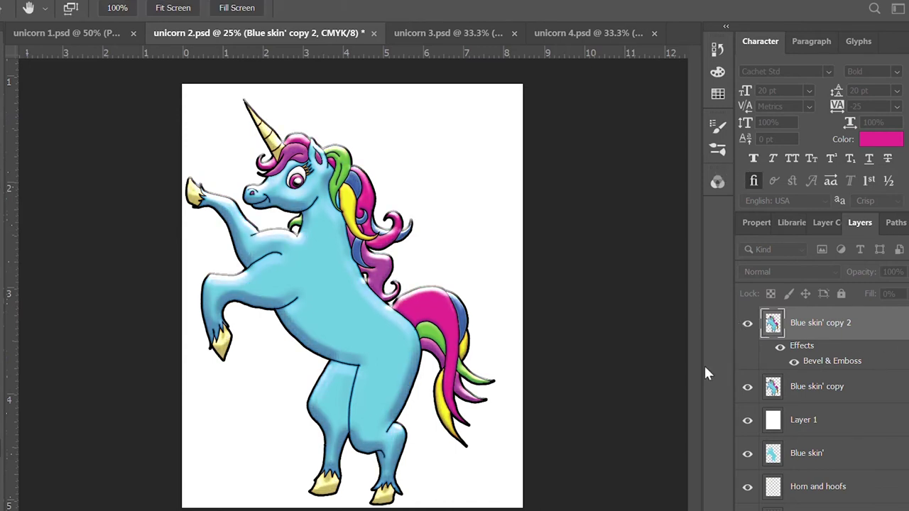
left_click(746, 323)
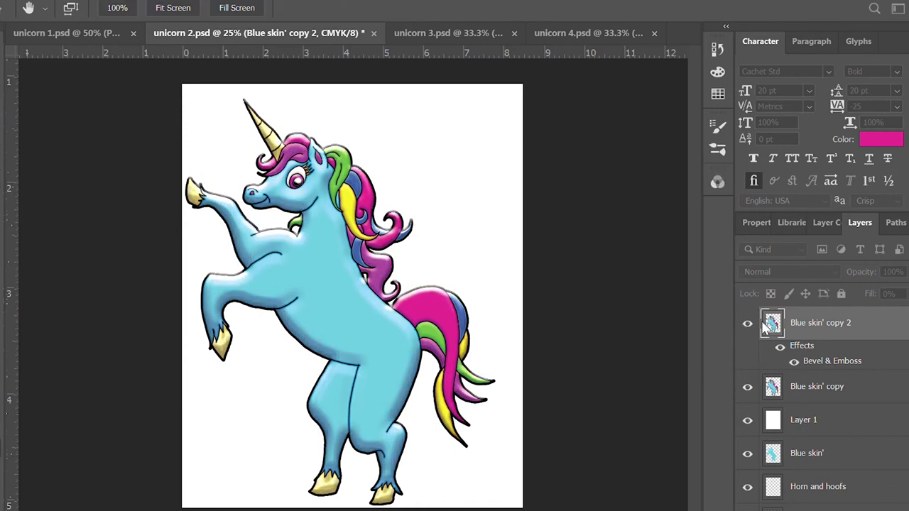
left_click(747, 324)
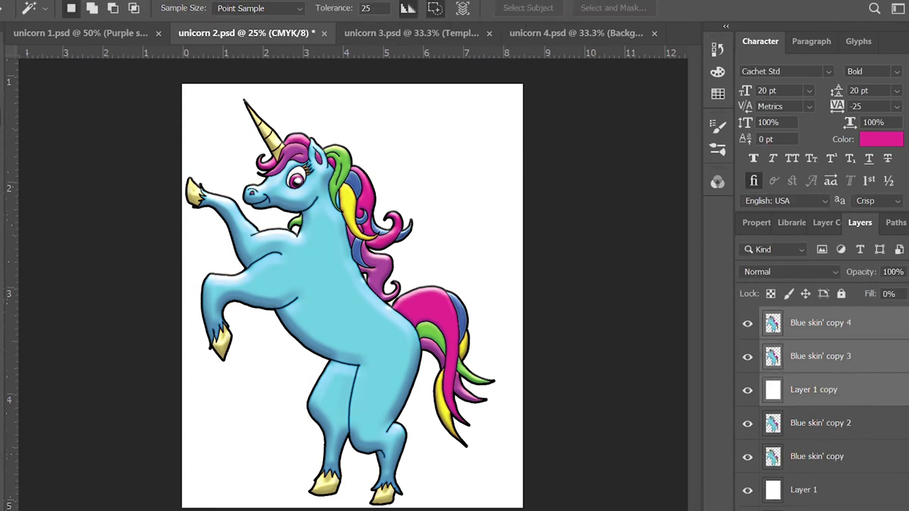
left_click(862, 394, "ctrl")
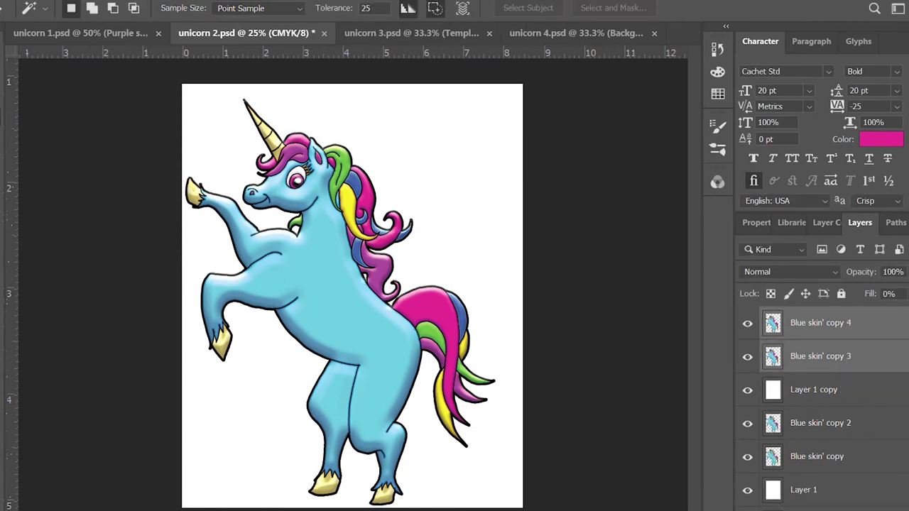
key("ctrl+e")
key("i")
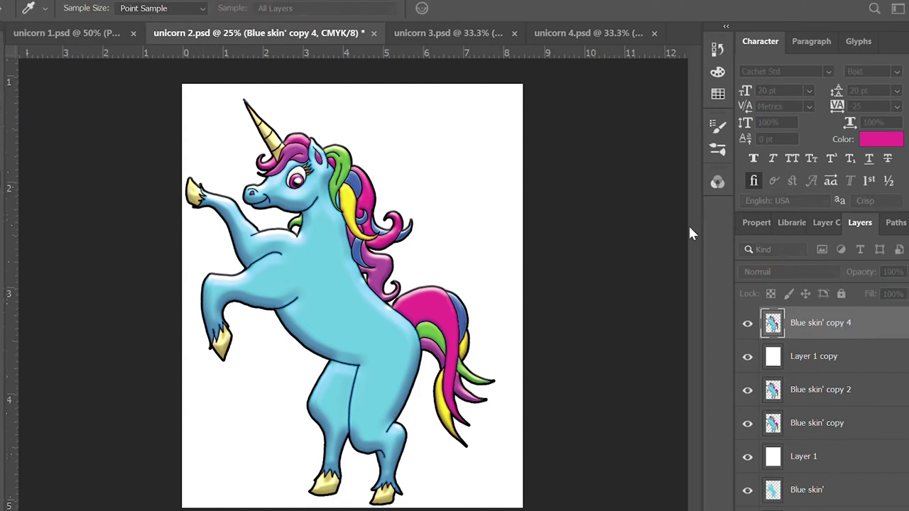
Zoom in to check the embossed unicorn, save unicorn 2.psd, and move to unicorn 3.psd
key("z")
mouse_move(305, 249)
left_mouse_down()
mouse_move(453, 250)
mouse_move(462, 470)
mouse_move(470, 178)
left_mouse_up()
left_click(489, 365)
key("ctrl+0")
key("ctrl+s")
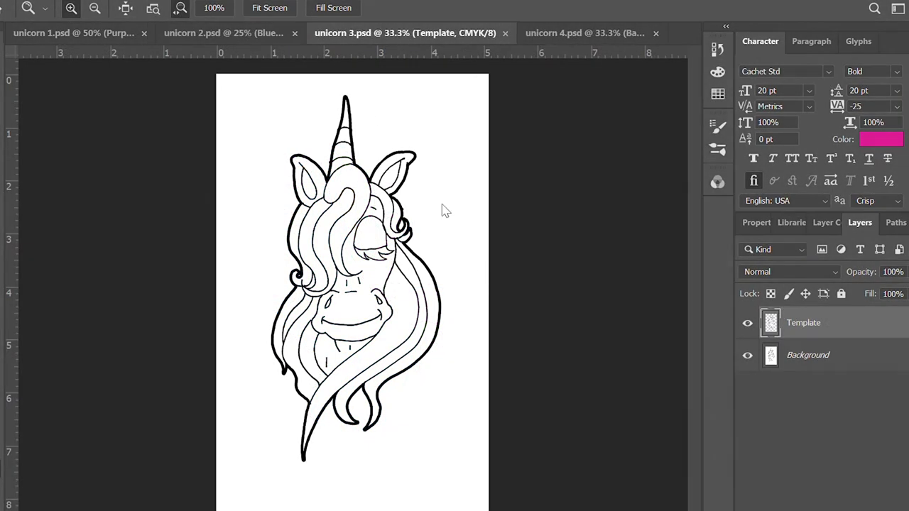
key("ctrl+plus")
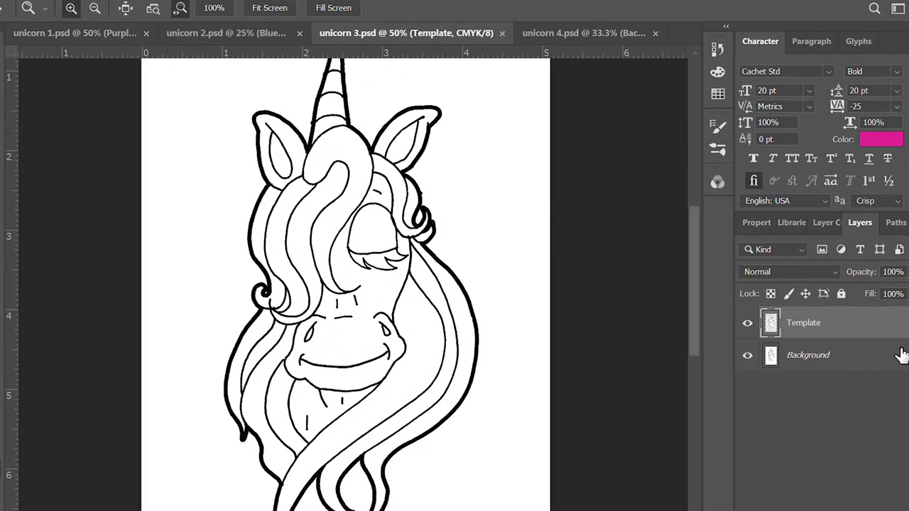
Fill the unicorn's face green on a new layer named Green skin
key("i")
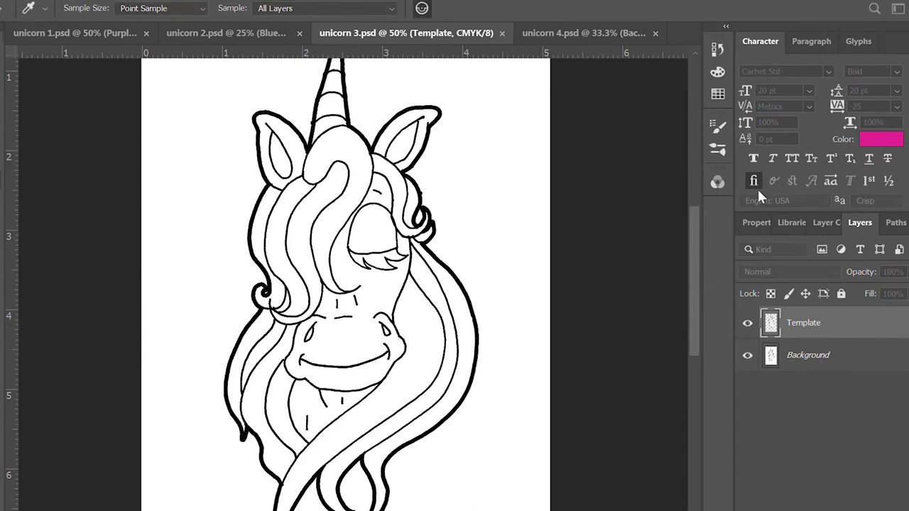
key("w")
left_click(376, 327)
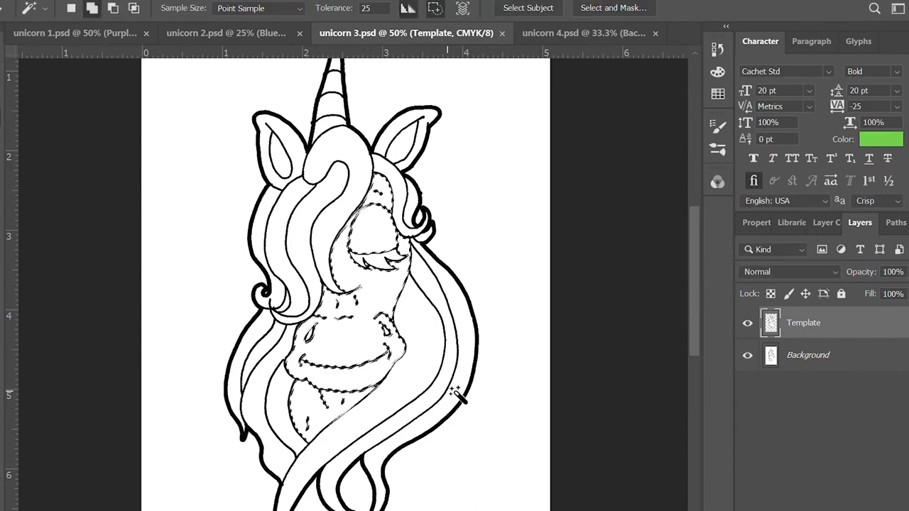
key("ctrl+shift+alt+n")
key("alt+BackSpace")
key("ctrl+d")
type("Green skin")
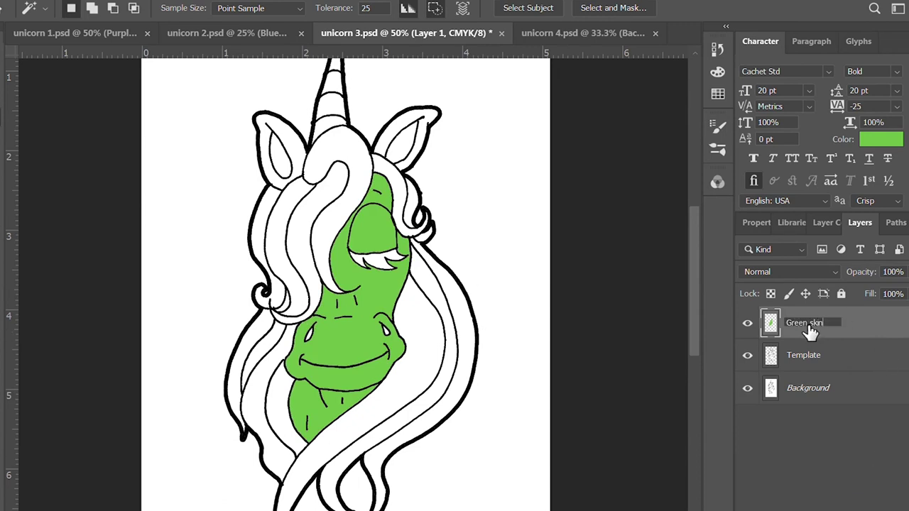
key("Return")
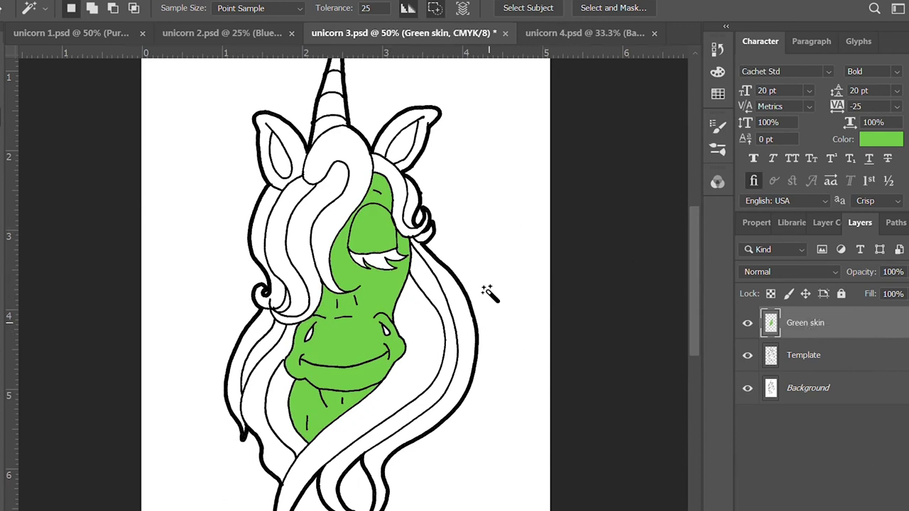
Select both ears on the Template layer and fill them green on Green skin
left_click(786, 351)
left_click(353, 160)
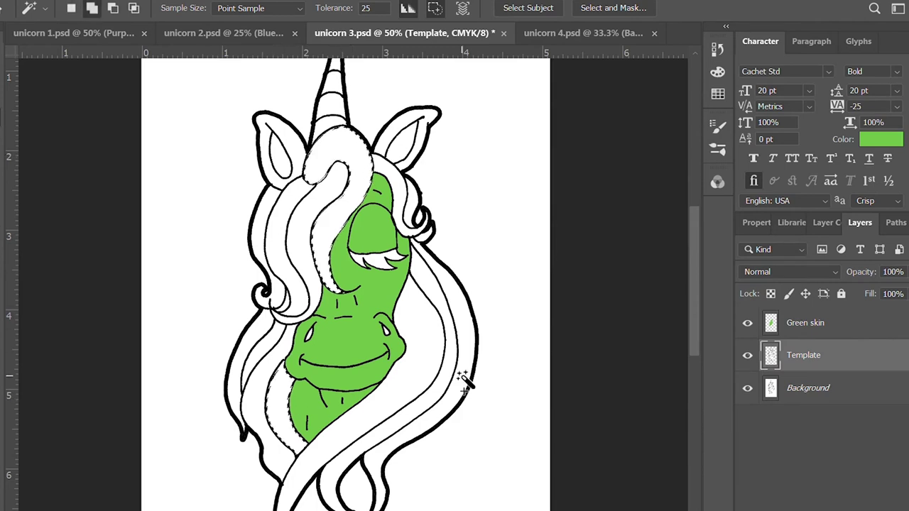
left_click(401, 124)
left_click(344, 149, "alt")
left_click(278, 128, "shift")
left_click(805, 323)
key("alt+BackSpace")
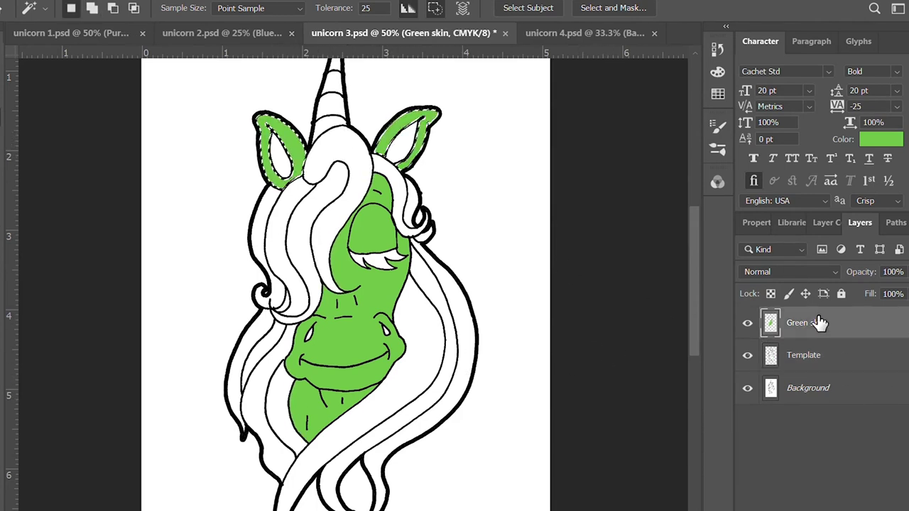
Fill the long hair strand red on a new layer named Red Hair
left_click(803, 355)
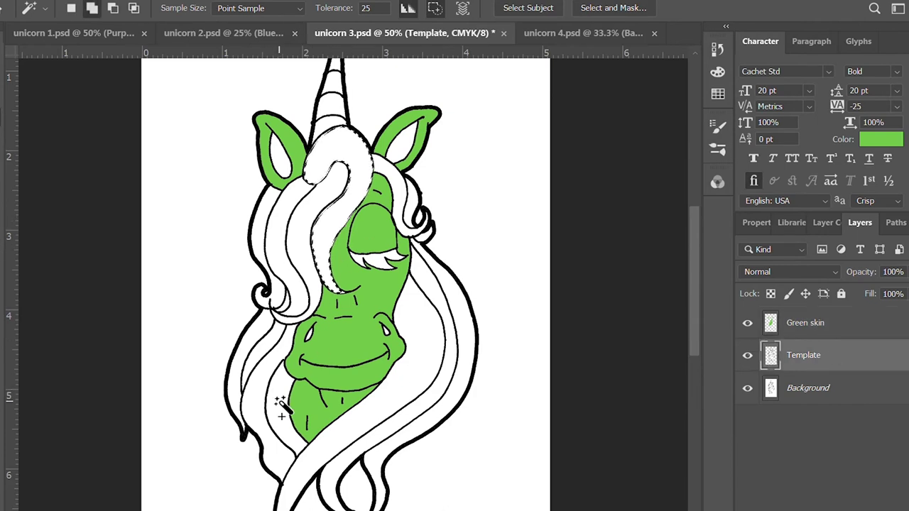
key("ctrl+shift+alt+n")
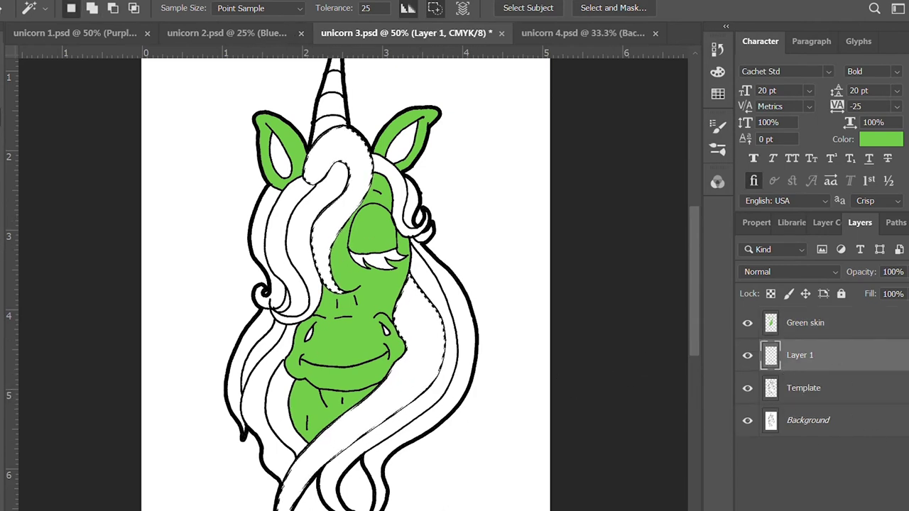
key("i")
key("alt+BackSpace")
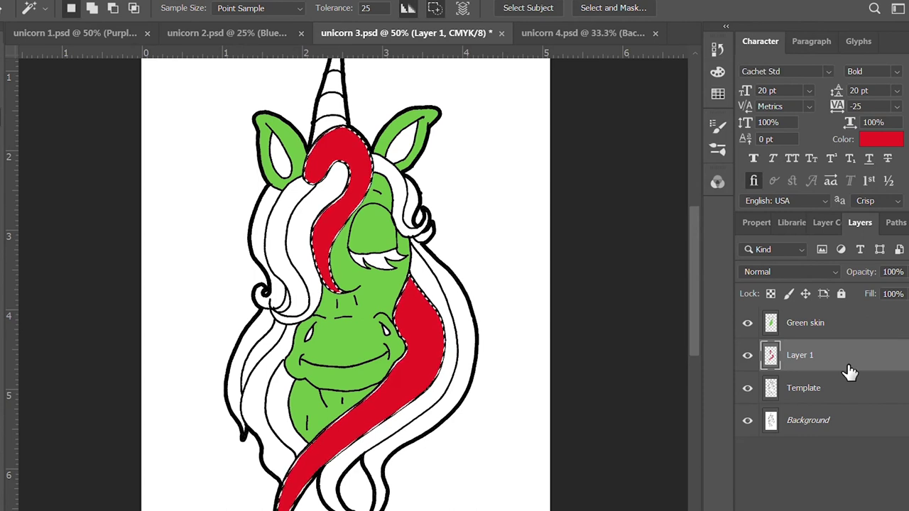
double_click(798, 355)
type("ait")
key("Return")
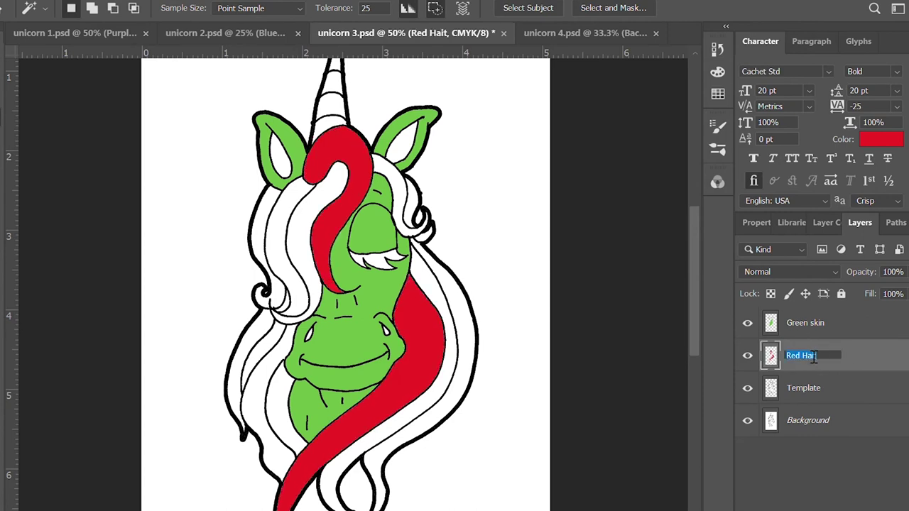
type("r")
key("Return")
Select the eyelash and the left white hair strand on the Template layer
left_click(809, 387)
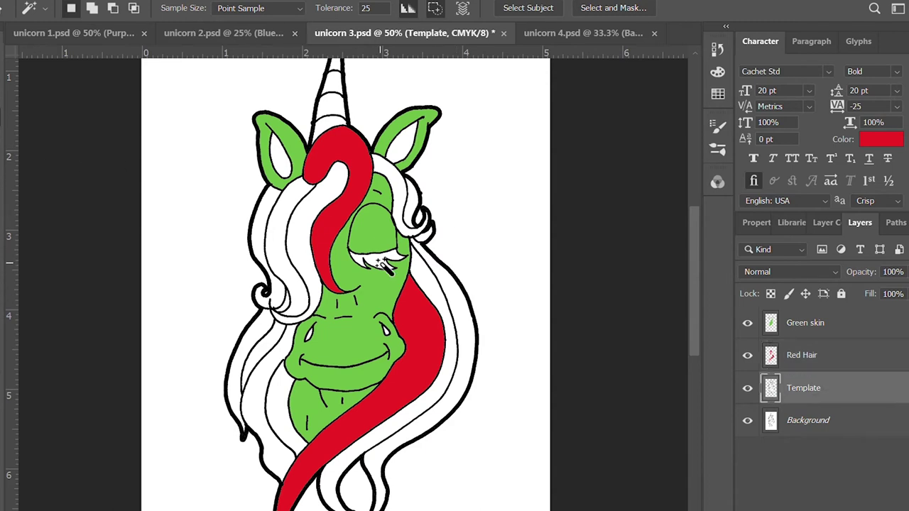
left_click(837, 360)
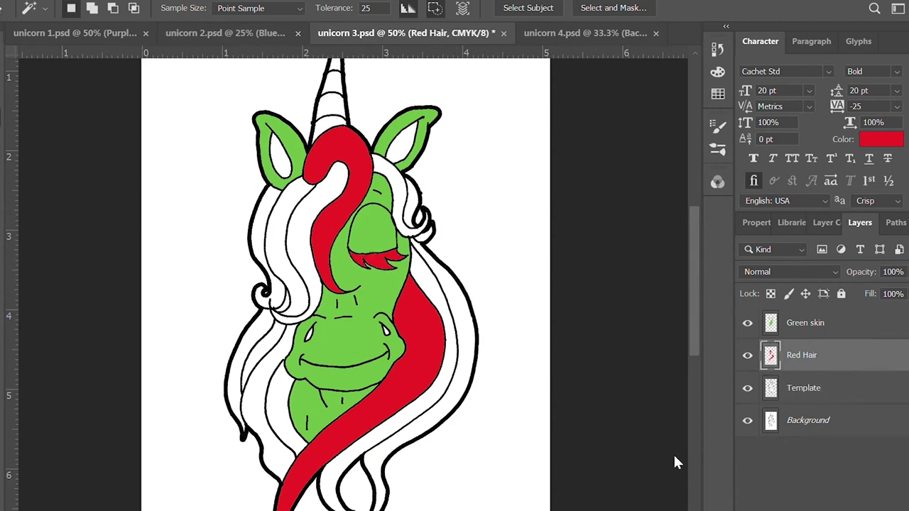
left_click(841, 388)
left_click(284, 419)
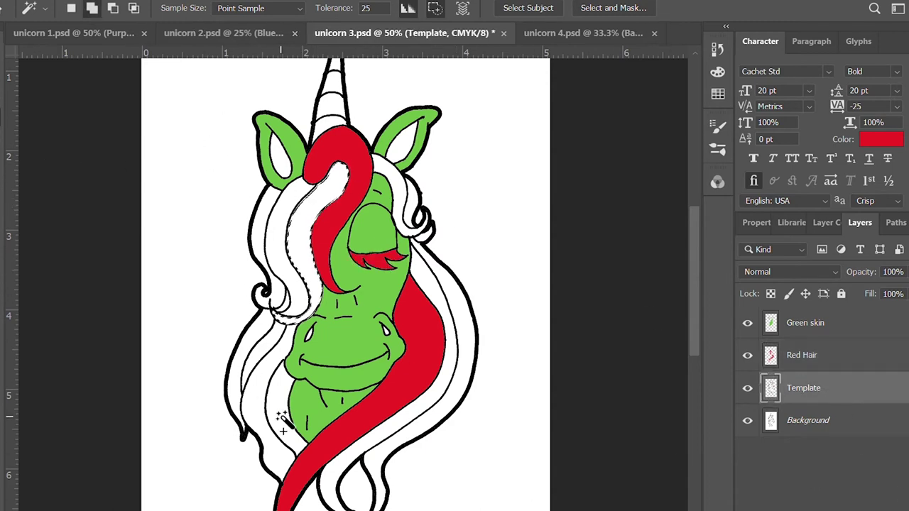
Fill the left hair strand with magenta on a new layer
key("ctrl+shift+alt+n")
key("i")
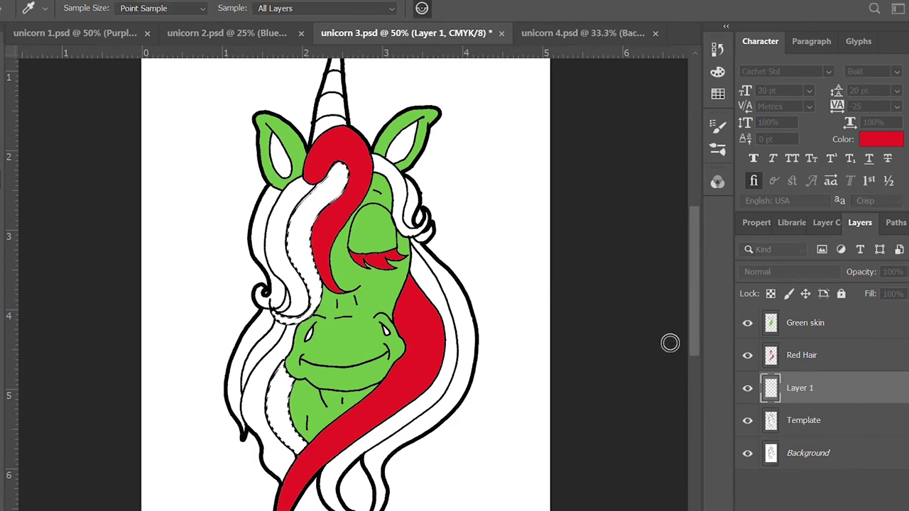
key("w")
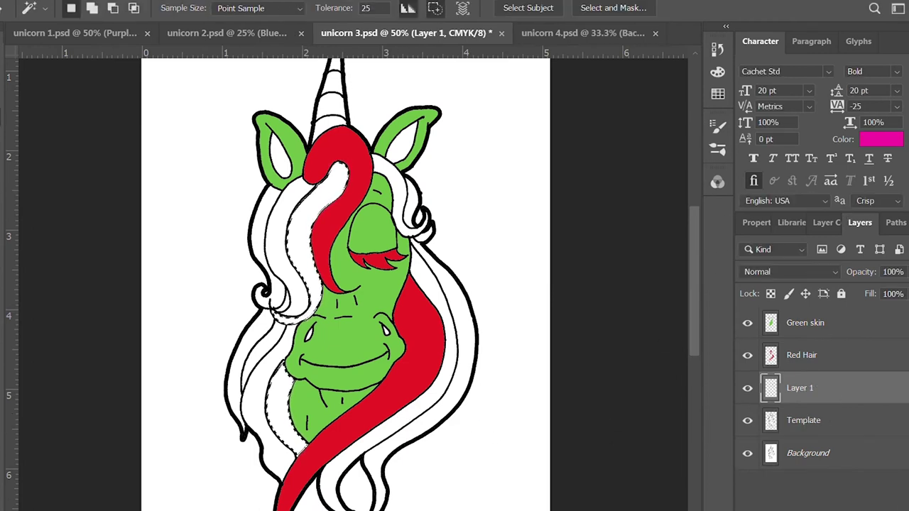
key("alt+BackSpace")
key("ctrl+d")
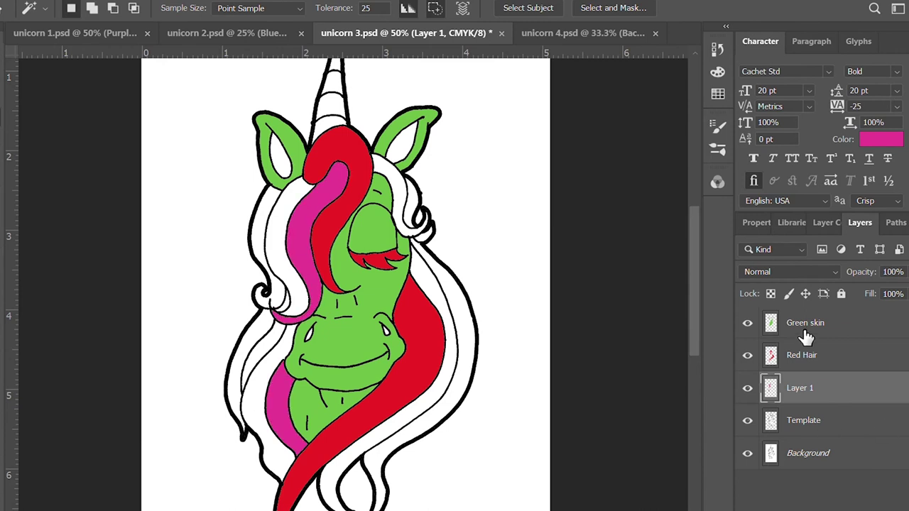
Rename the hair layers to 'red' and 'purple'
double_click(804, 355)
type("Purple")
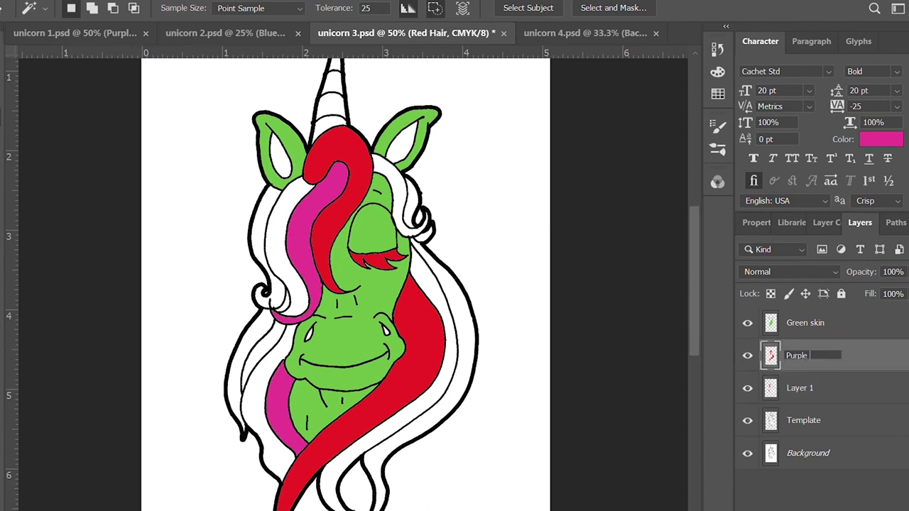
type("Hair")
key("Return")
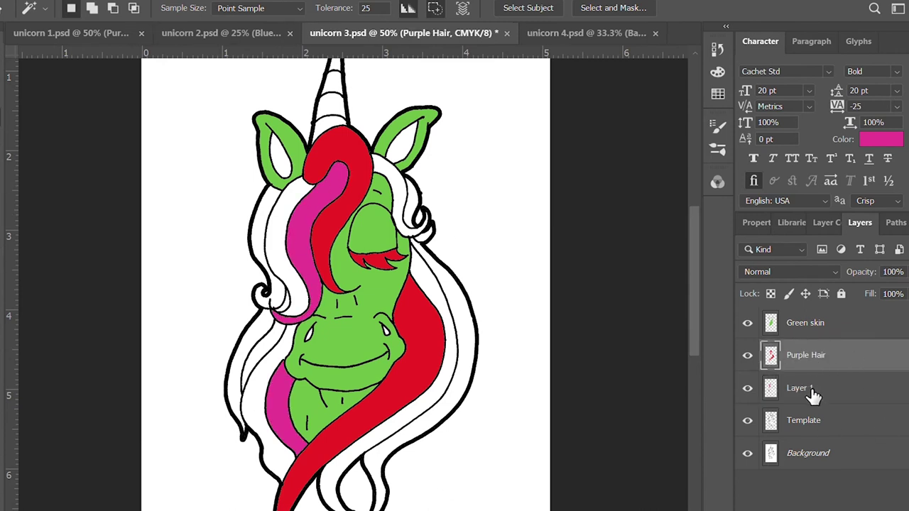
left_click(816, 396)
double_click(804, 356)
type("red")
key("Return")
double_click(800, 387)
type("purple")
key("Return")
Fill the next left hair strands cyan on a new layer named 'blue'
left_click(816, 421)
left_click(280, 244)
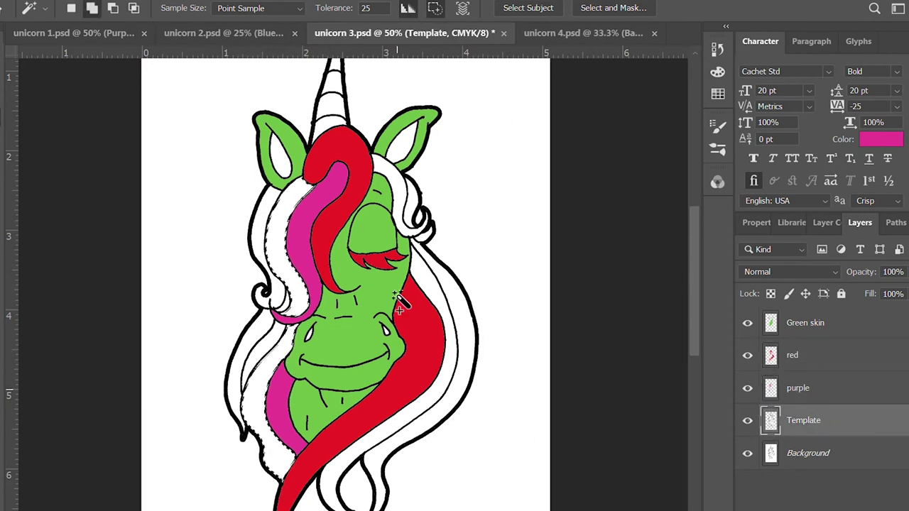
key("ctrl+shift+alt+n")
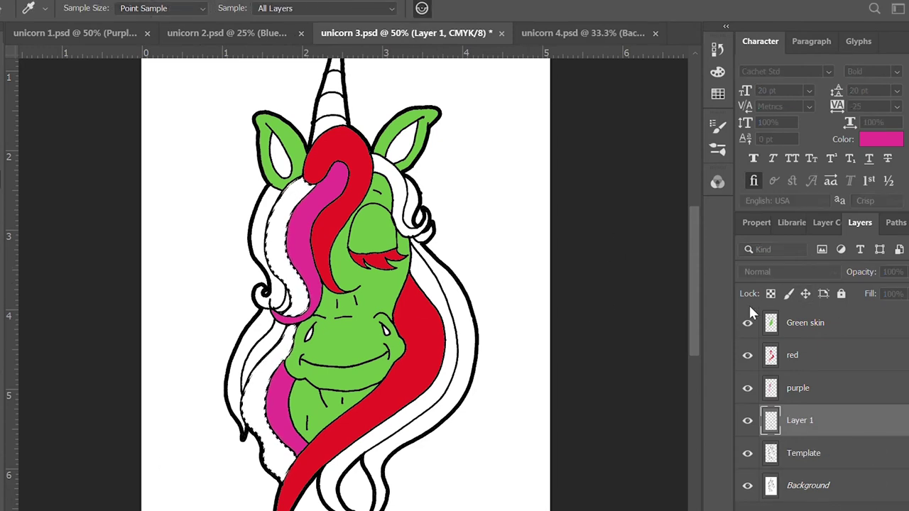
key("x")
double_click(795, 420)
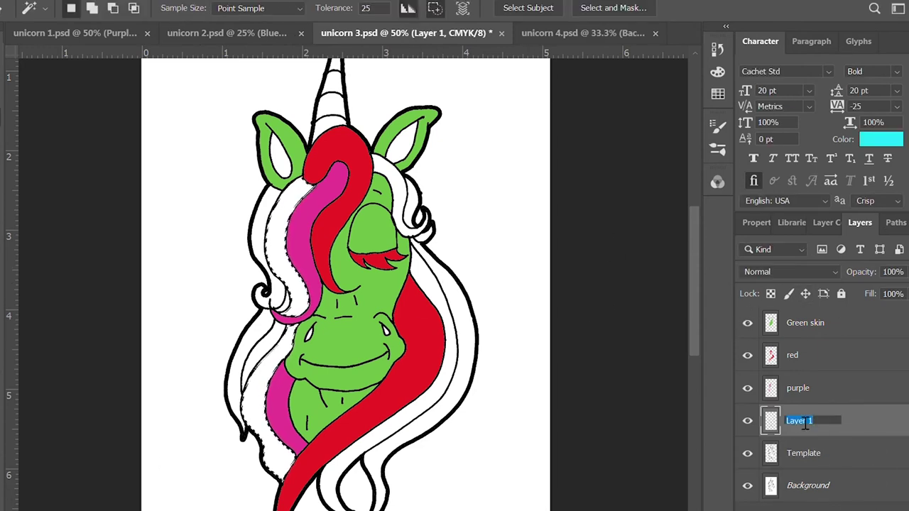
type("blue")
key("Return")
key("alt+BackSpace")
key("ctrl+d")
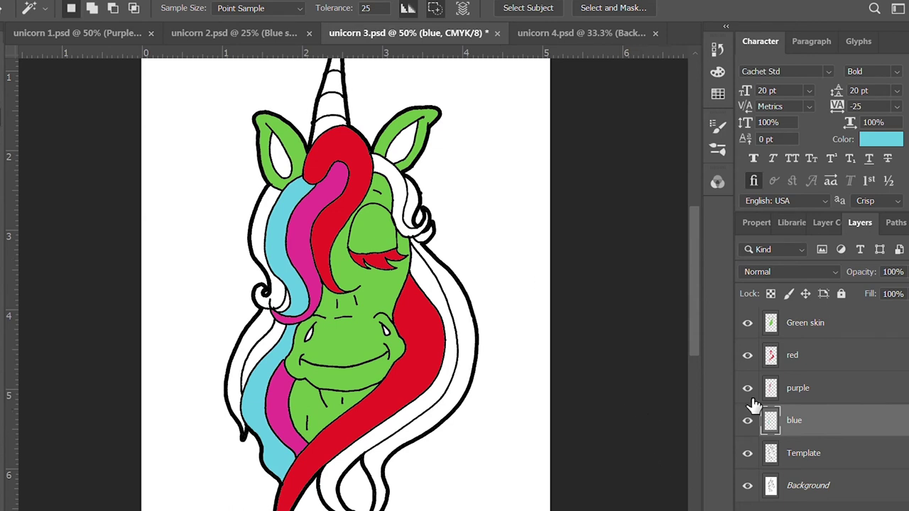
Fill the strip beside the red mane orange on a new 'orange' layer
left_click(816, 453)
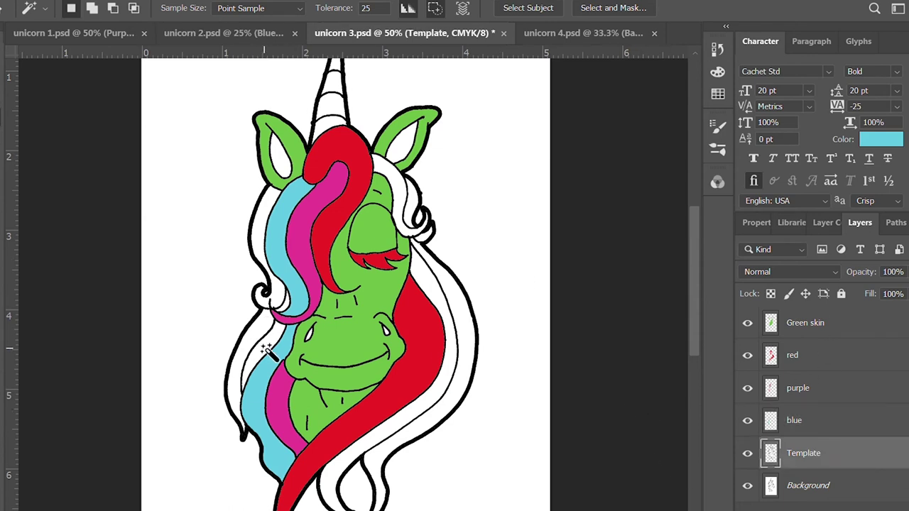
left_click(422, 276, "shift")
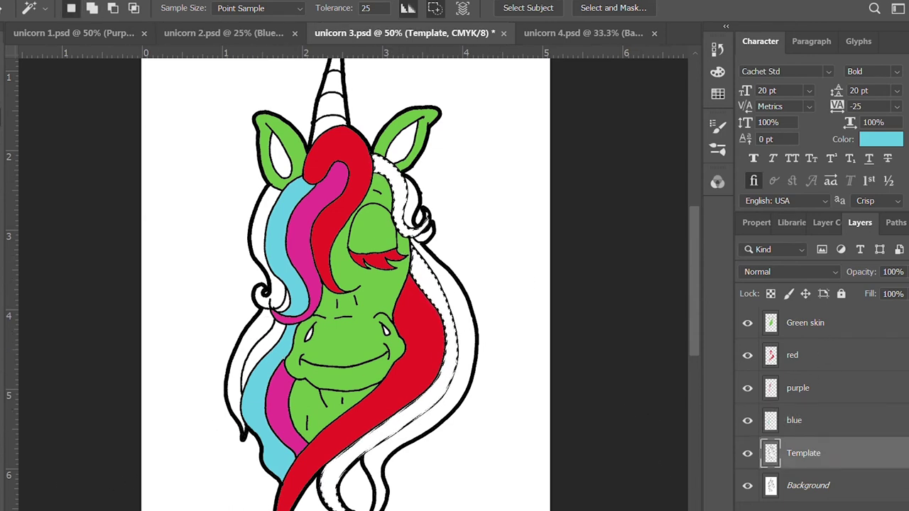
key("x")
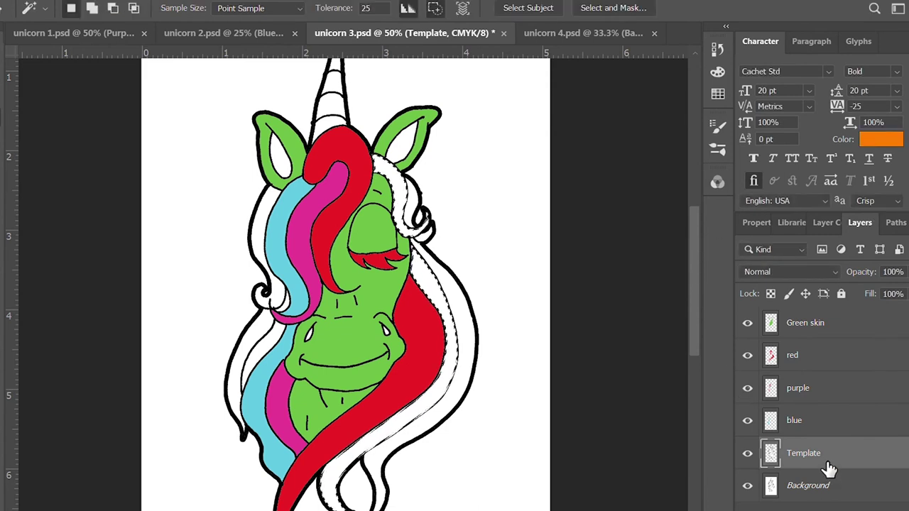
key("ctrl+shift+alt+n")
double_click(785, 448)
type("orange")
key("Return")
key("alt+BackSpace")
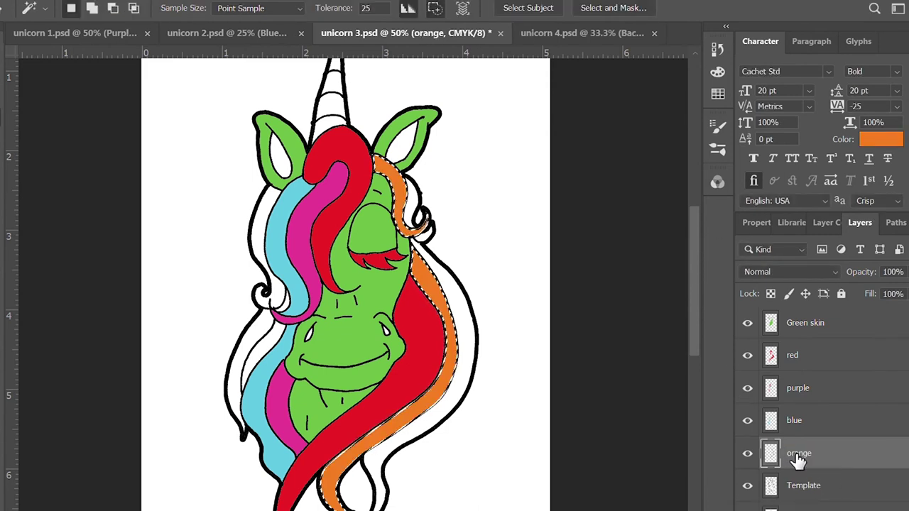
key("ctrl+d")
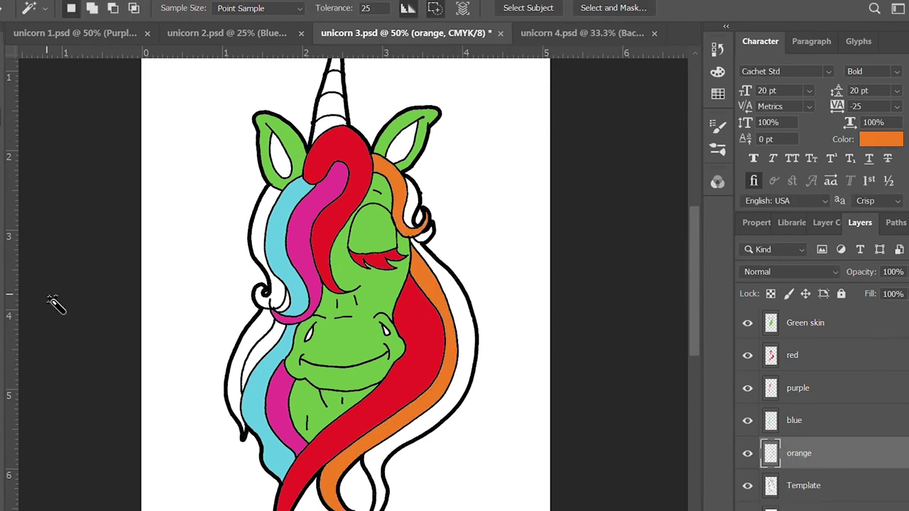
Fill the left hair strip yellow on a new 'yellow' layer and save
left_click(803, 485)
left_click(264, 295)
key("i")
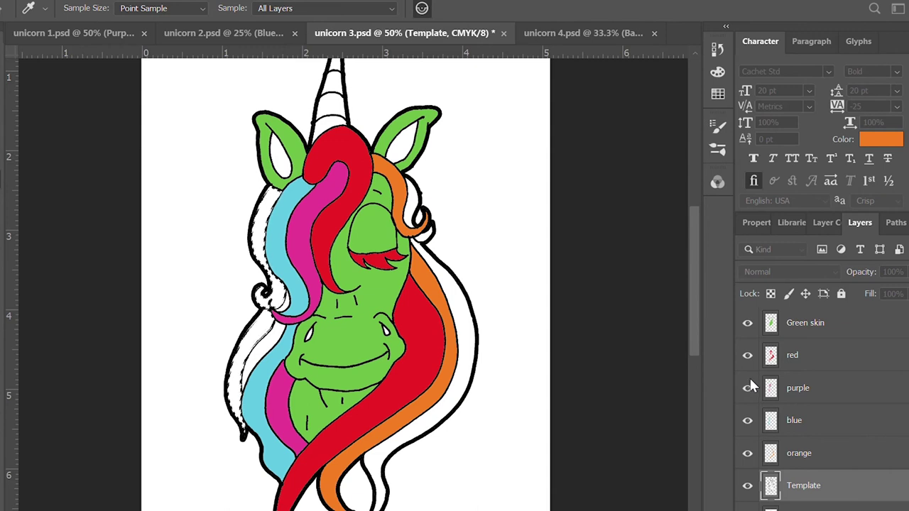
key("w")
key("ctrl+shift+alt+n")
double_click(795, 485)
type("yellow")
key("Return")
key("alt+BackSpace")
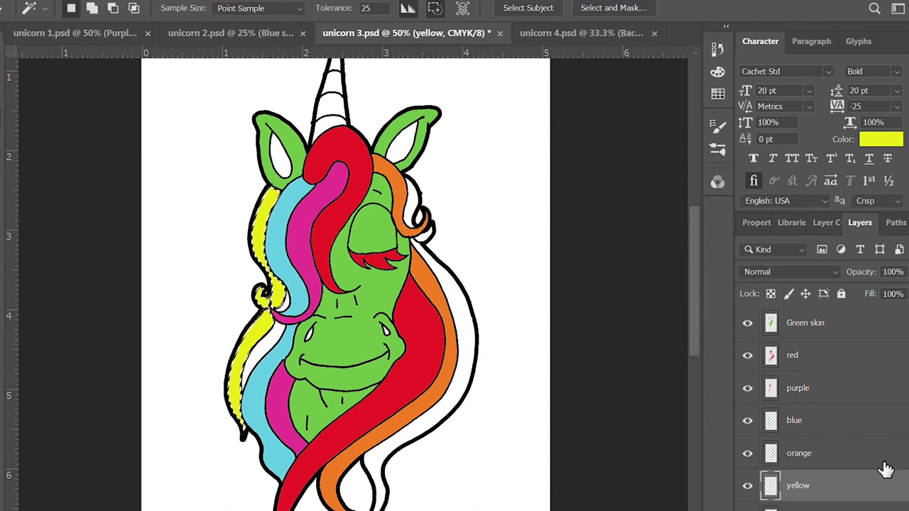
key("ctrl+d")
key("ctrl+s")
Sample green from the skin and fill the right hair strip on a 'green' layer
scroll(469, 376, "down", 2)
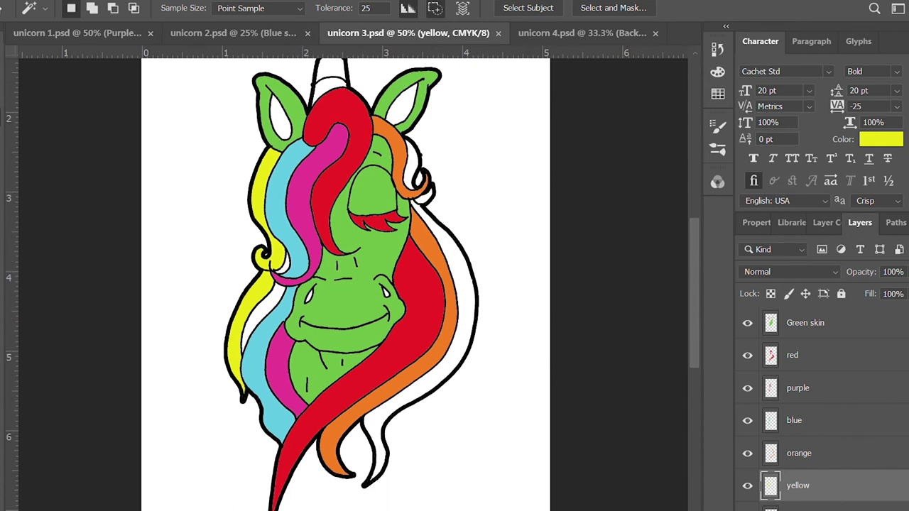
key("alt+bracketleft")
left_click(422, 214)
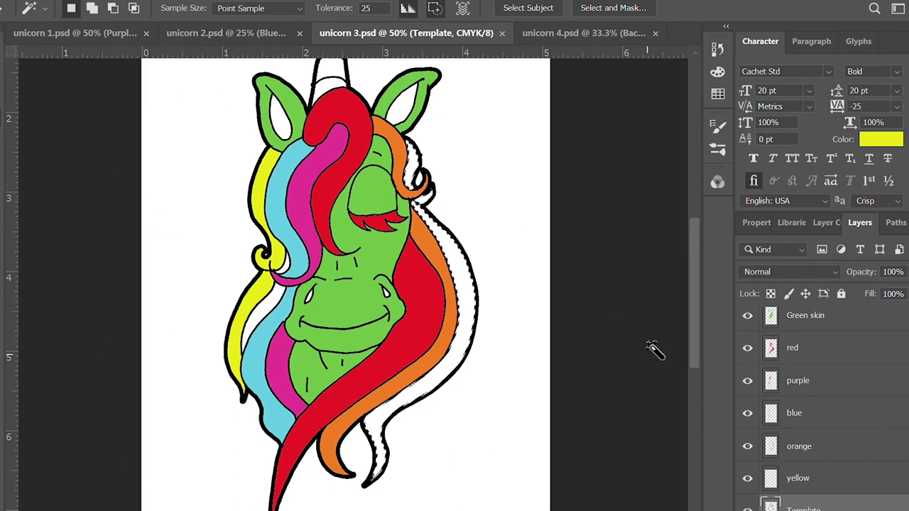
key("i")
left_click(379, 268)
key("w")
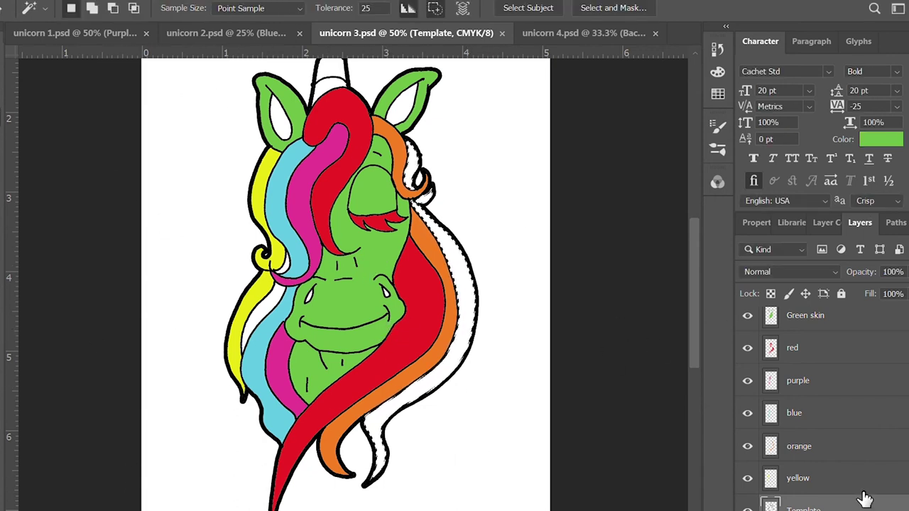
key("ctrl+shift+alt+n")
type("green")
key("Return")
key("alt+BackSpace")
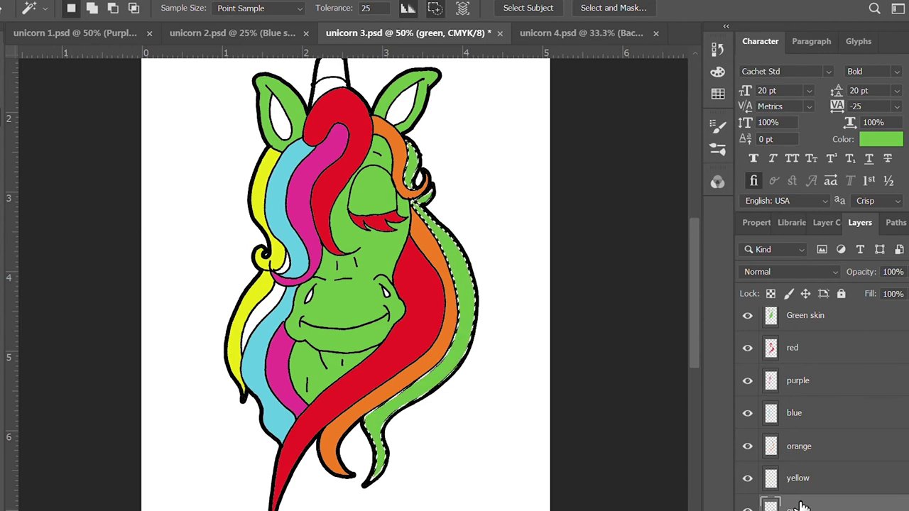
key("ctrl+d")
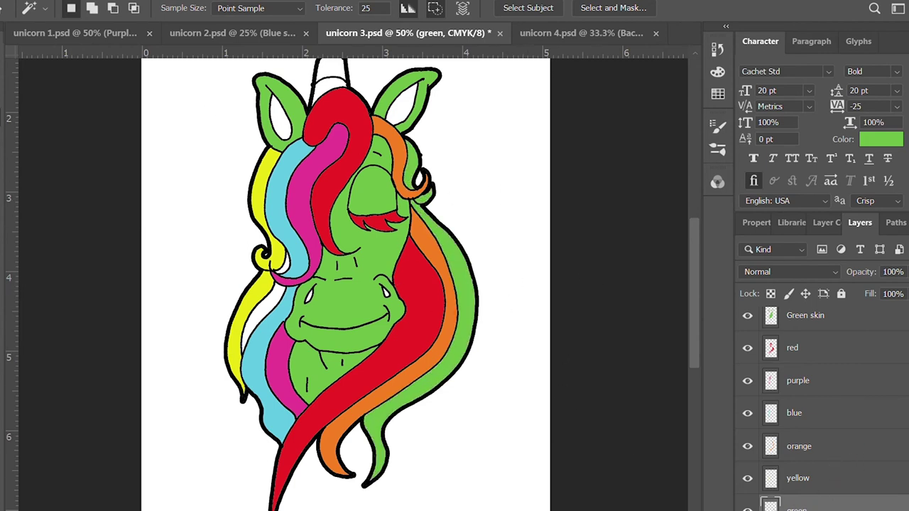
key("v")
scroll(791, 327, "up", 1)
Rename the Green skin layer to 'White skin' and refill it white
double_click(798, 324)
type("te")
key("Return")
key("w")
key("ctrl+shift+BackSpace")
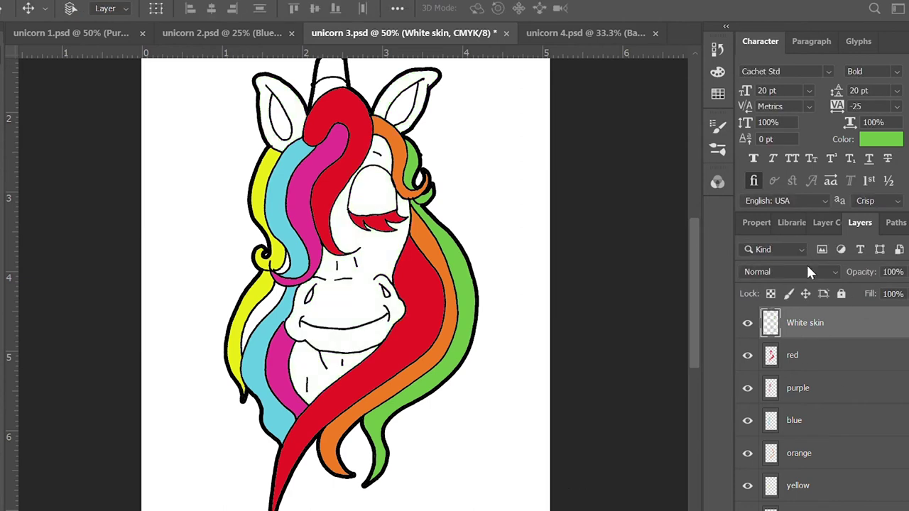
Fill the empty left hair strip pink on a new 'Pink' layer
scroll(816, 426, "down", 1)
left_click(802, 478)
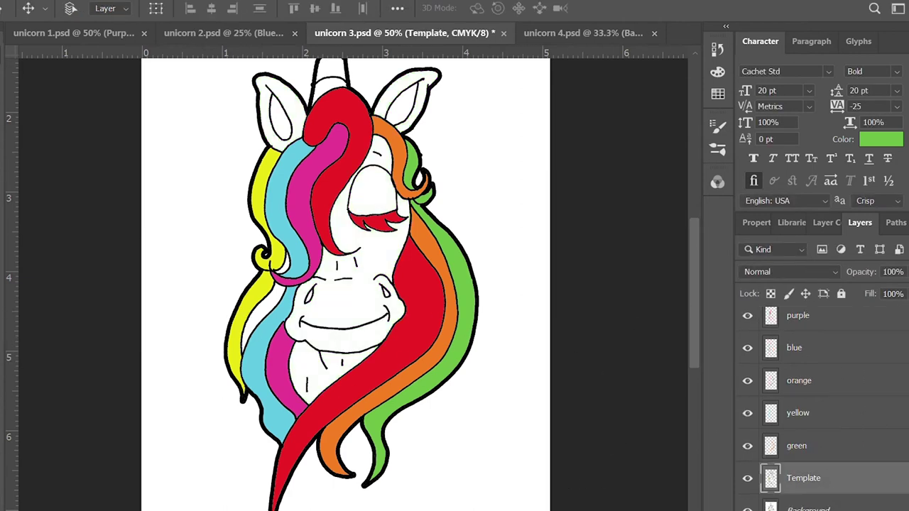
key("w")
left_click(307, 270, "shift")
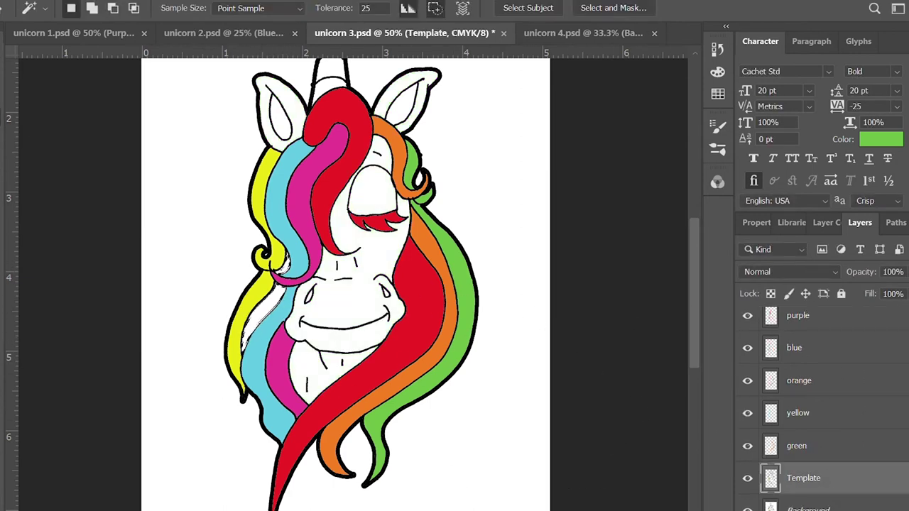
key("i")
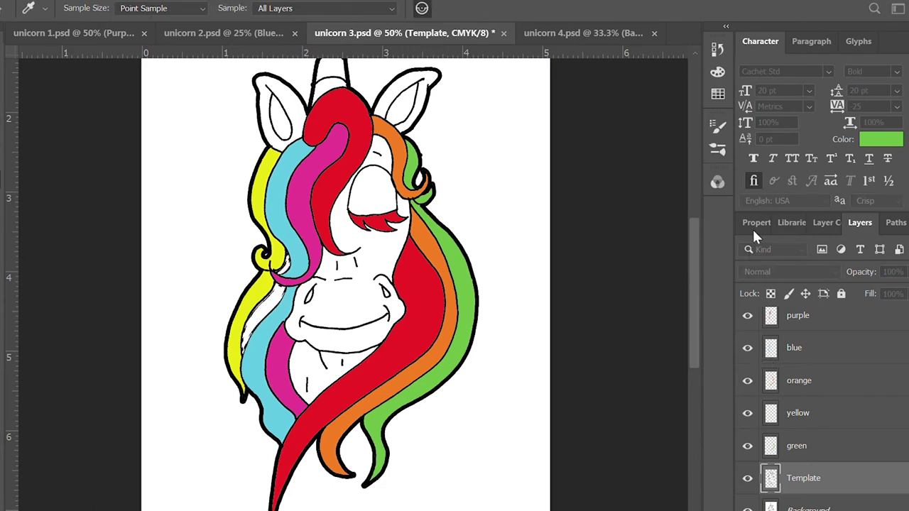
key("w")
key("ctrl+shift+alt+n")
key("alt+BackSpace")
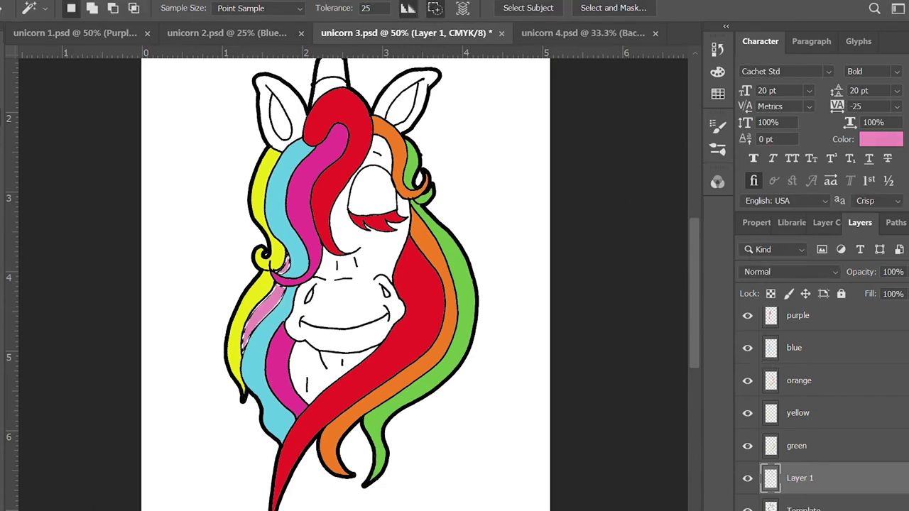
type("Pink")
key("Return")
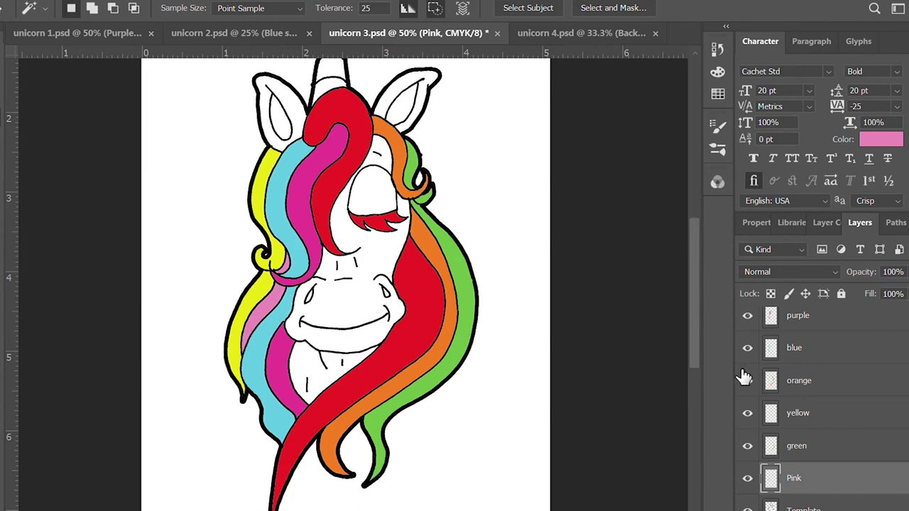
Fill the inner ears and nostrils magenta on an 'inner ear and nose' layer
left_click(802, 507)
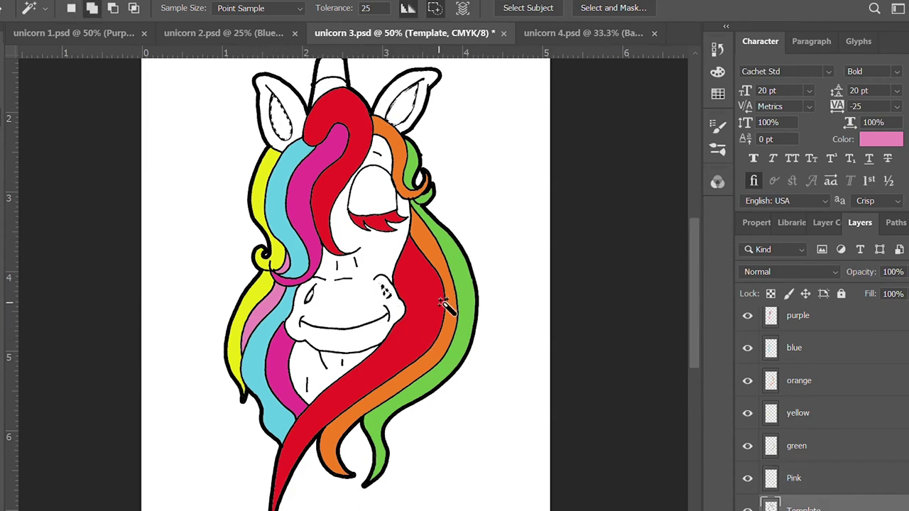
key("ctrl+plus")
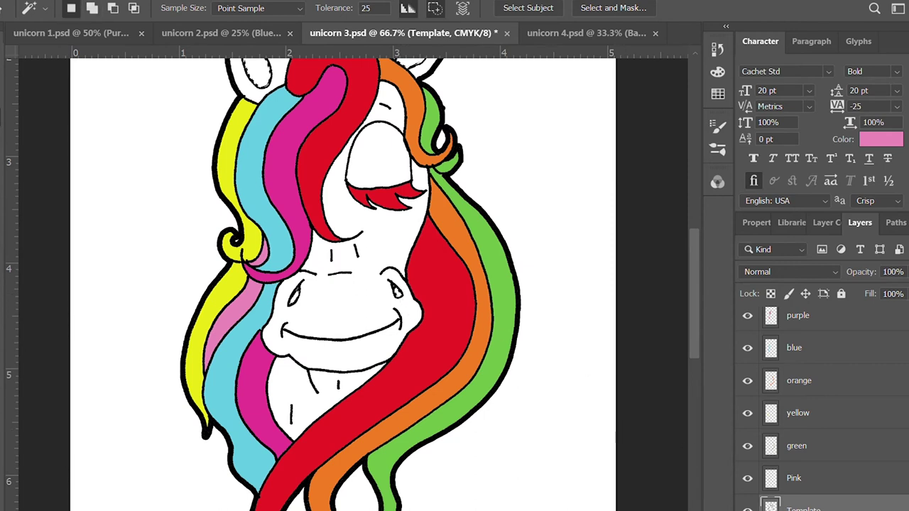
key("ctrl+j")
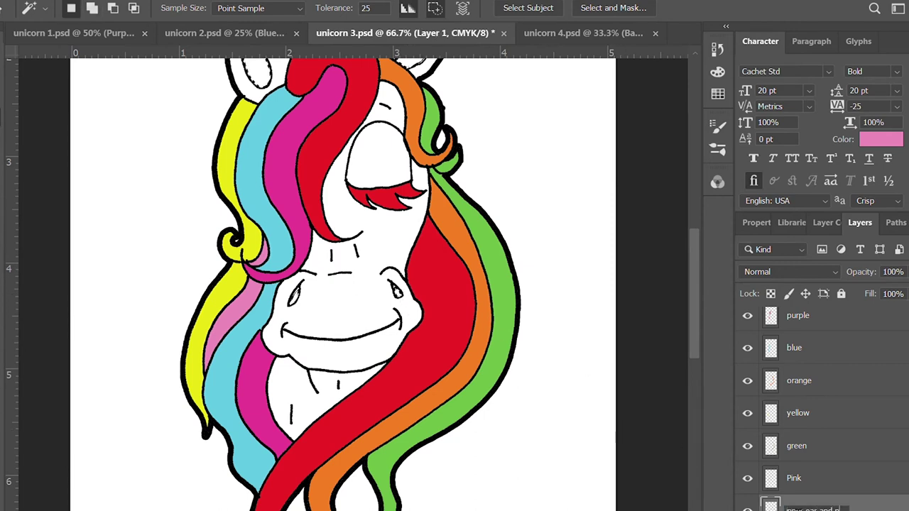
type("ose")
key("Return")
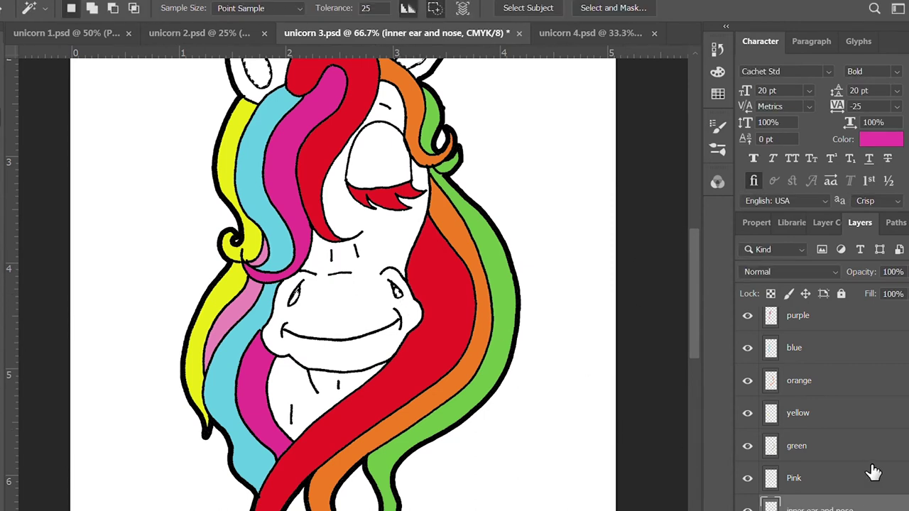
key("alt+BackSpace")
scroll(597, 418, "up", 3)
scroll(596, 419, "up", 3)
Fill the horn yellow on a new layer named 'Horn'
key("i")
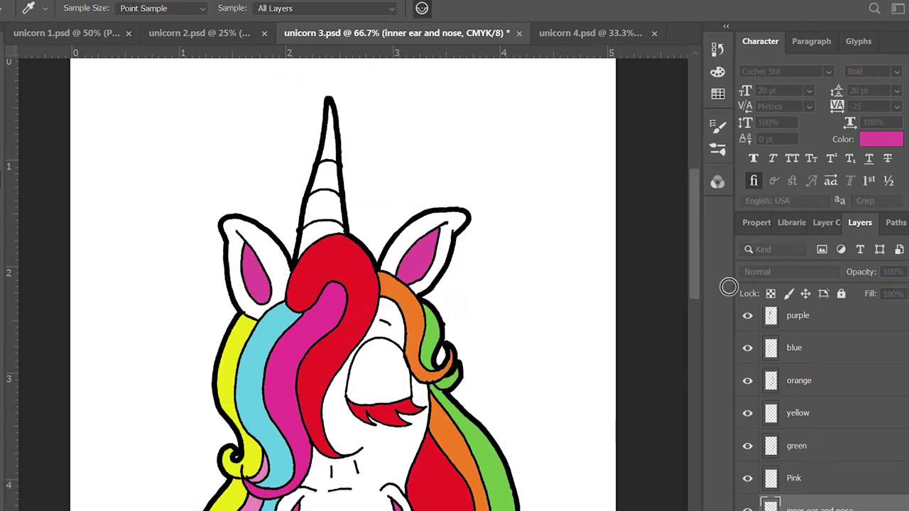
key("w")
scroll(823, 426, "down", 2)
left_click(823, 478)
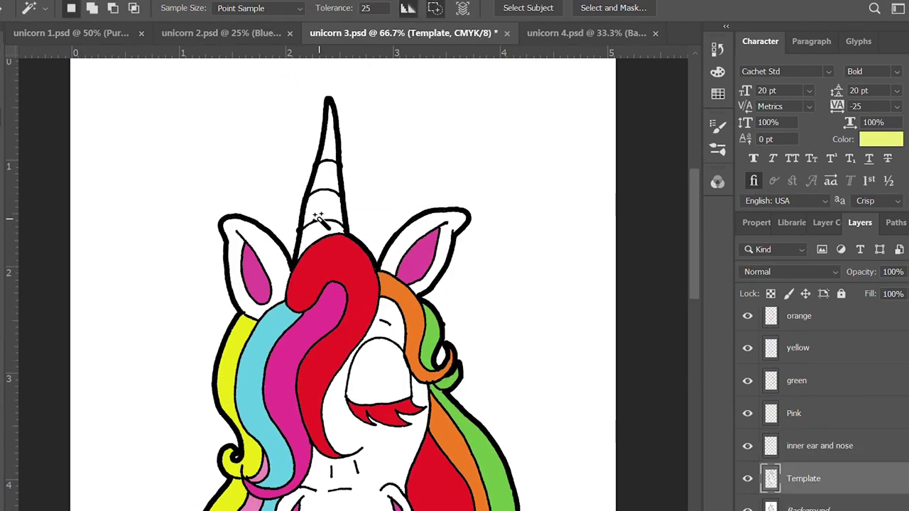
key("ctrl+shift+alt+n")
double_click(799, 479)
type("Horn")
key("Return")
key("alt+BackSpace")
key("ctrl+d")
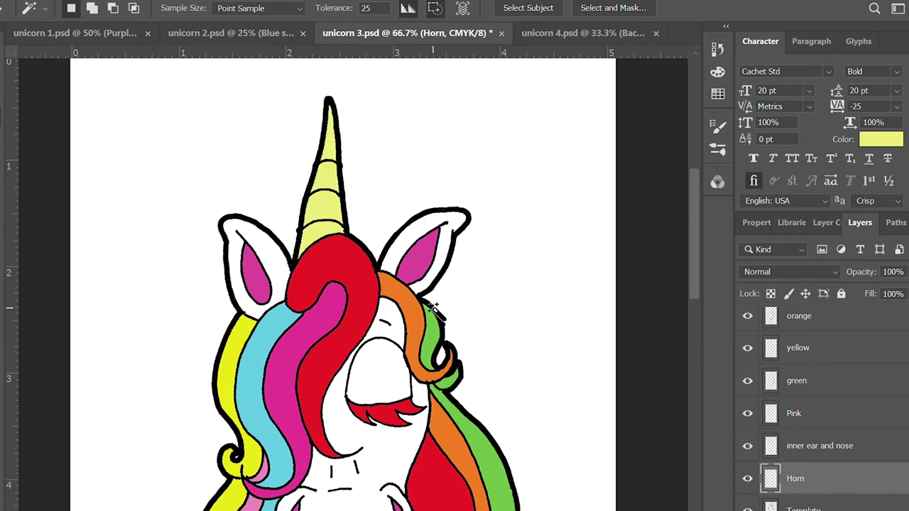
key("ctrl+minus")
key("ctrl+minus")
scroll(844, 367, "up", 5)
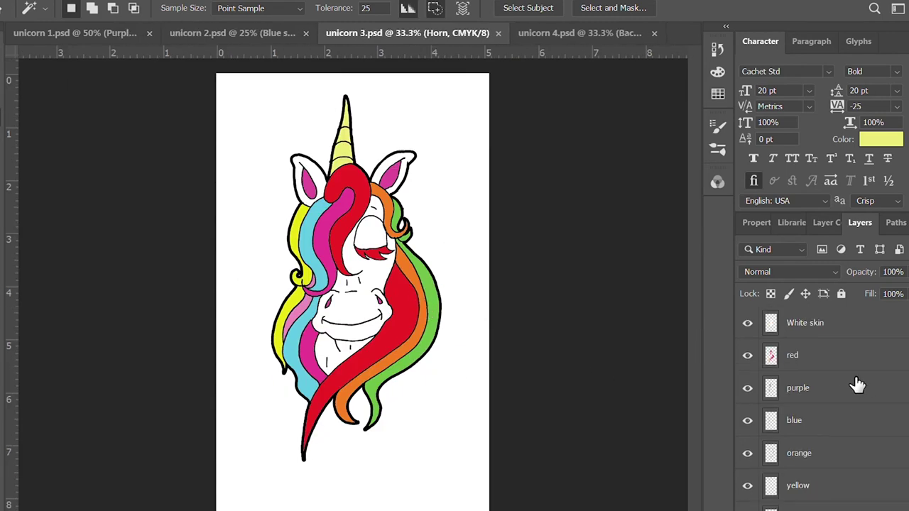
Add Bevel & Emboss and a dark Stroke to White skin, then save unicorn 3.psd
left_click(844, 328)
key("ctrl+plus")
key("ctrl+plus")
key("h")
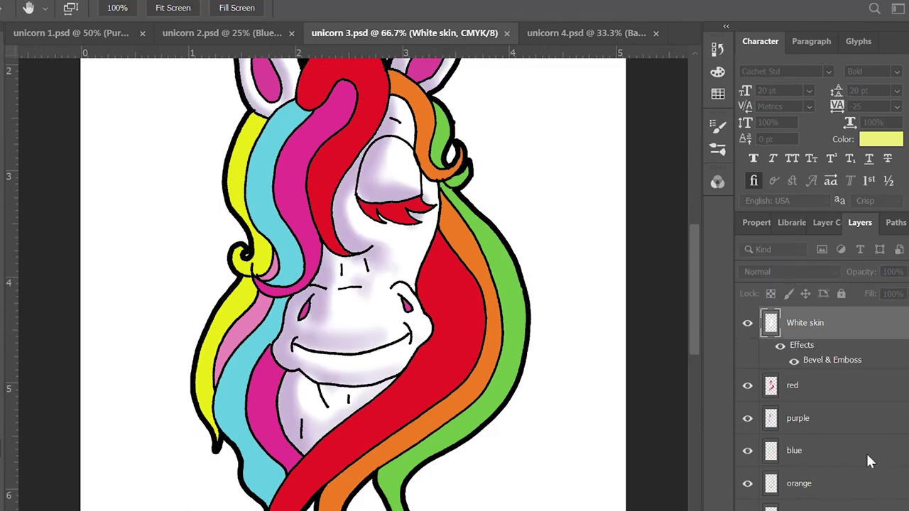
key("i")
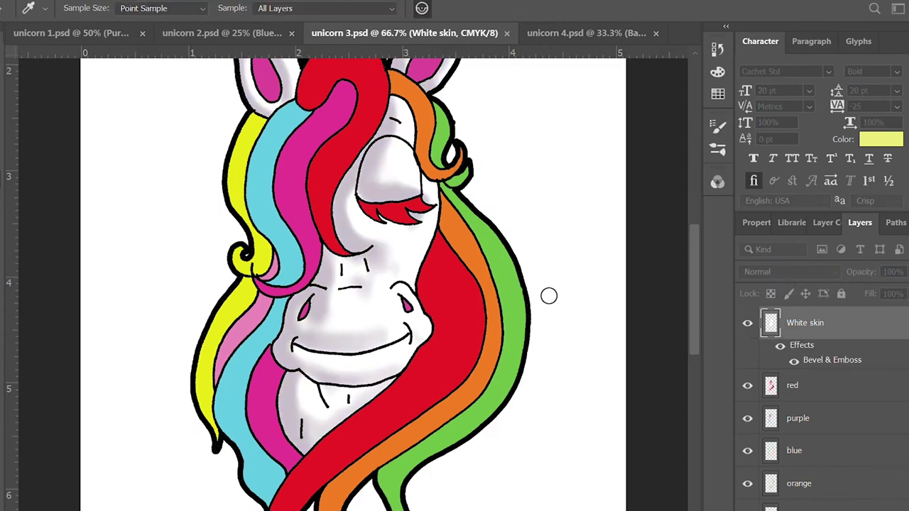
key("h")
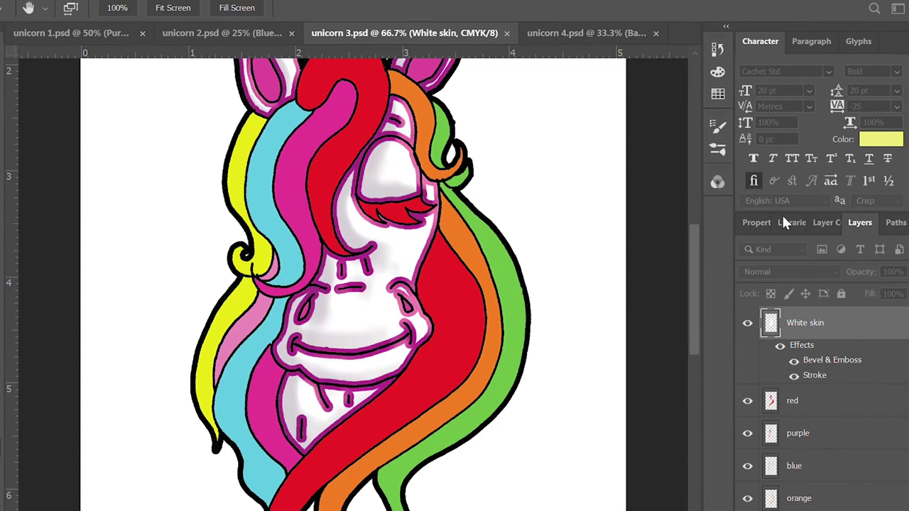
key("i")
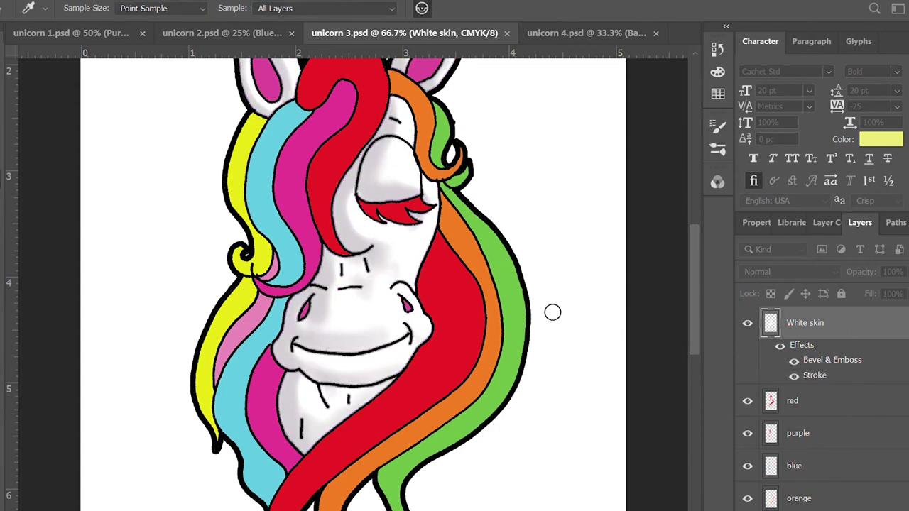
key("h")
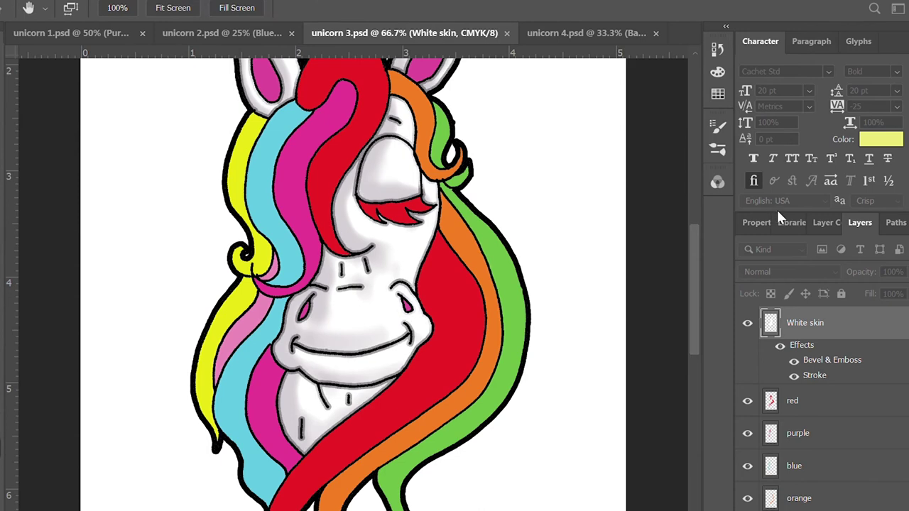
key("w")
key("ctrl+s")
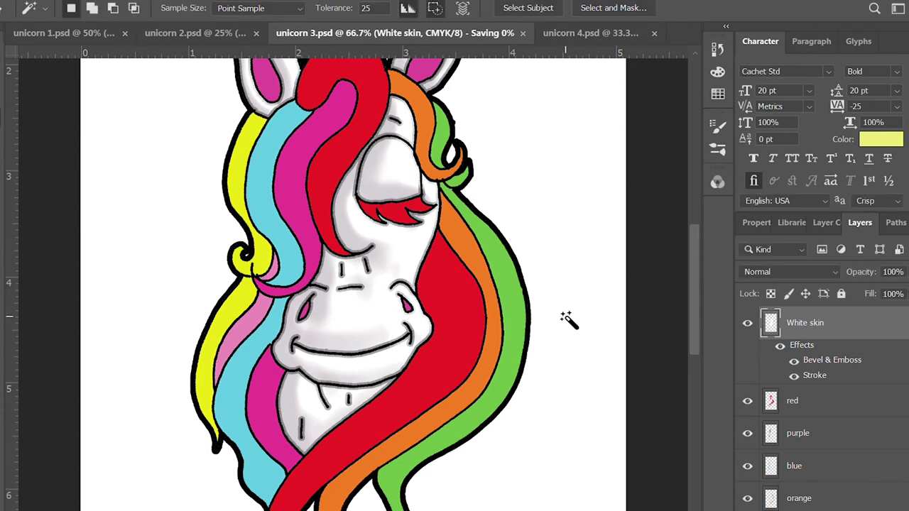
scroll(610, 334, "down", 2)
Give the red layer Bevel & Emboss and a Stroke outline at 100% fill
left_click(898, 363)
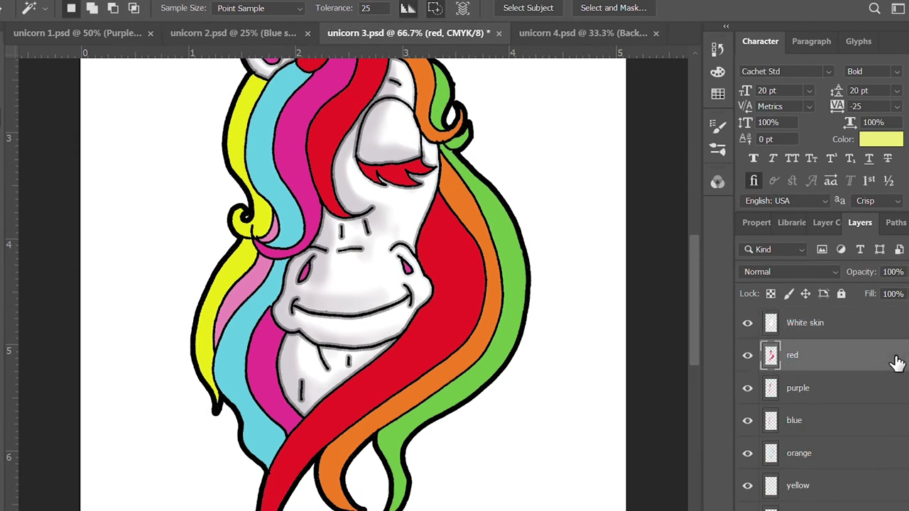
key("h")
key("w")
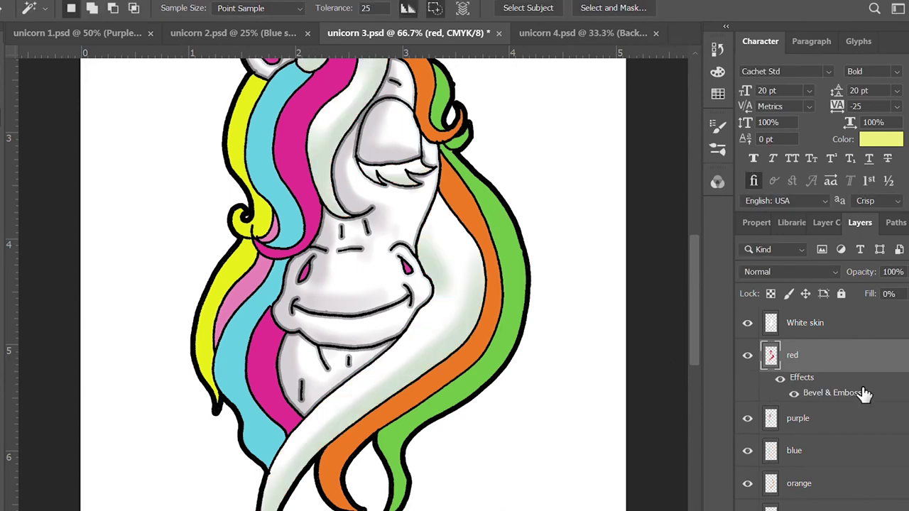
key("ctrl+z")
key("h")
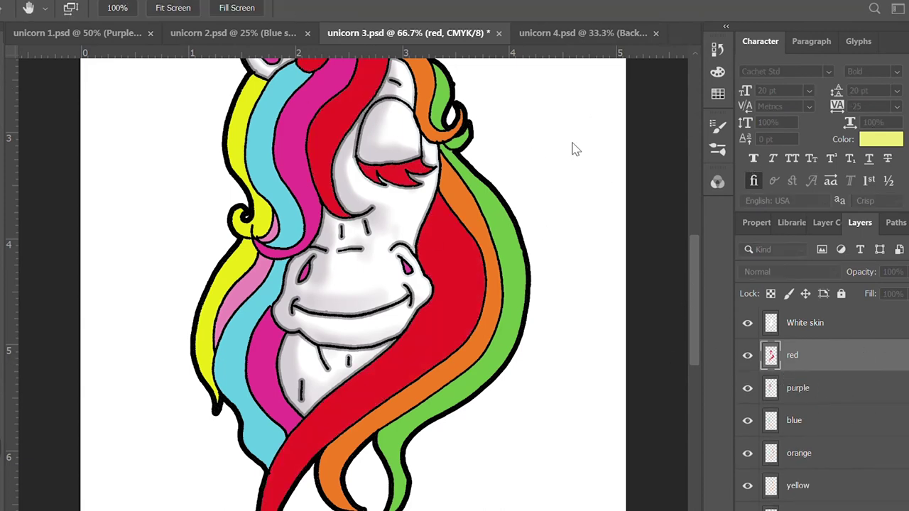
key("ctrl+shift+z")
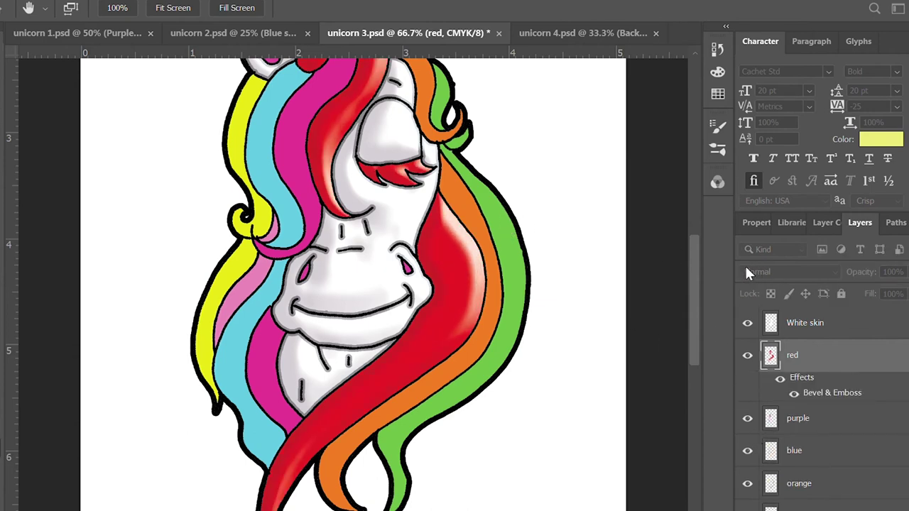
key("i")
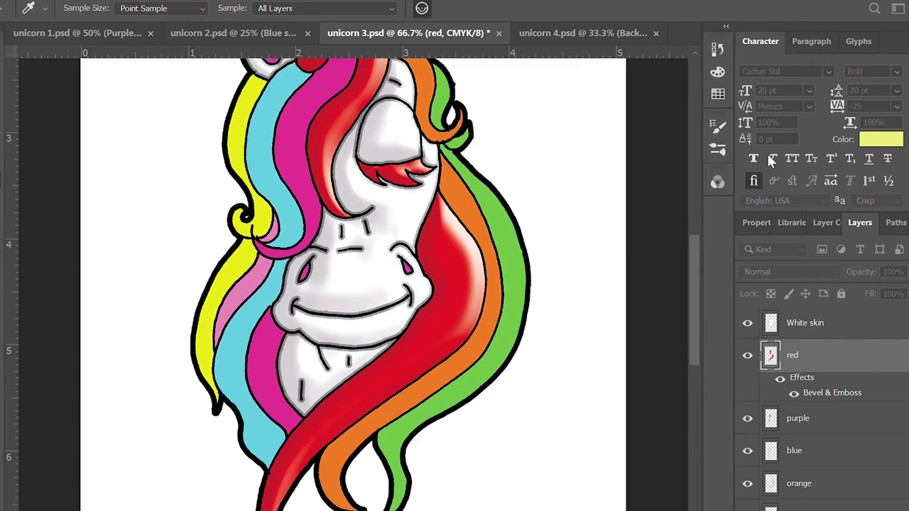
key("h")
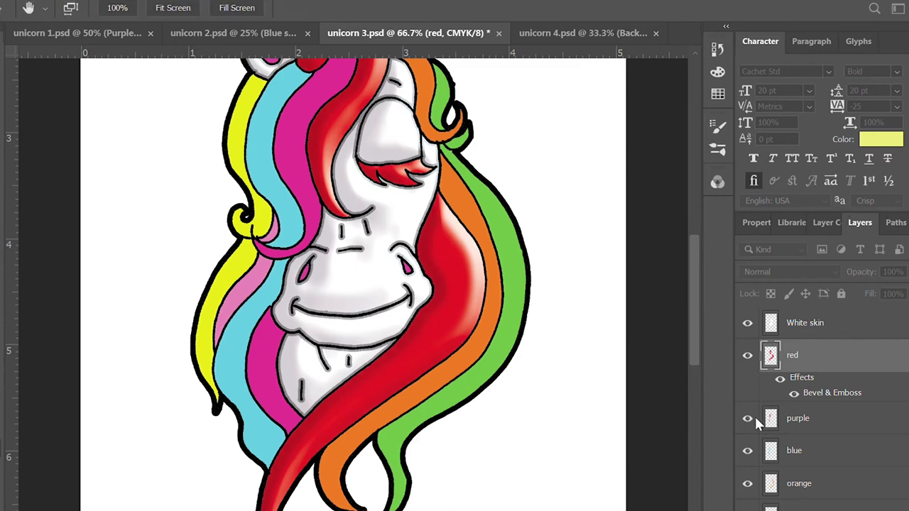
key("i")
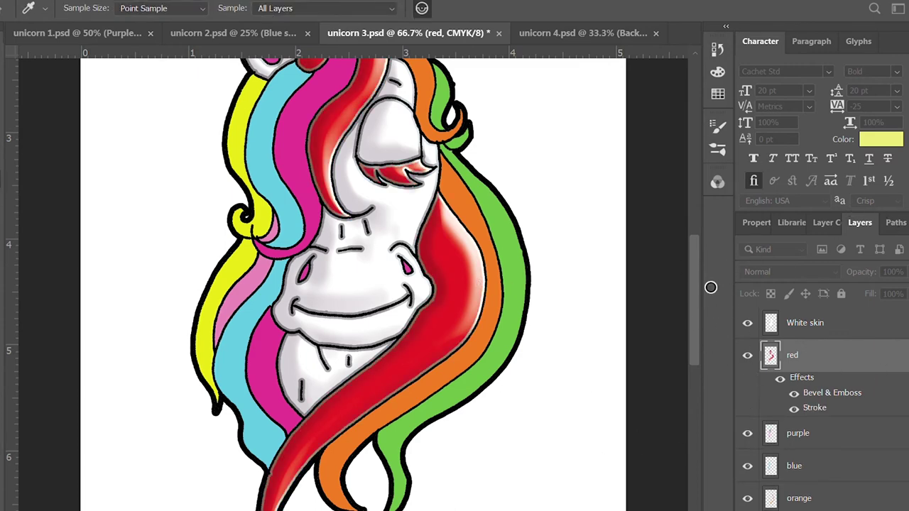
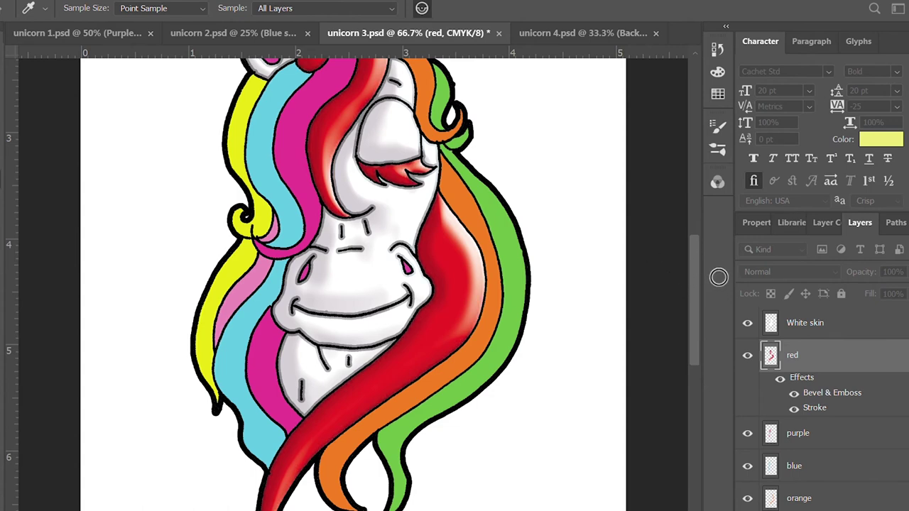
Save unicorn 3.psd
key("h")
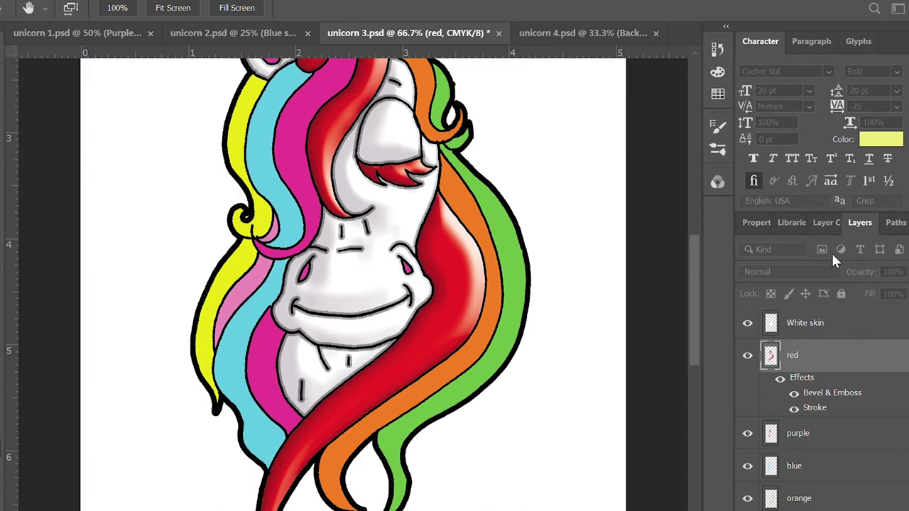
key("w")
scroll(456, 238, "down", 2)
scroll(457, 237, "up", 1)
key("ctrl+s")
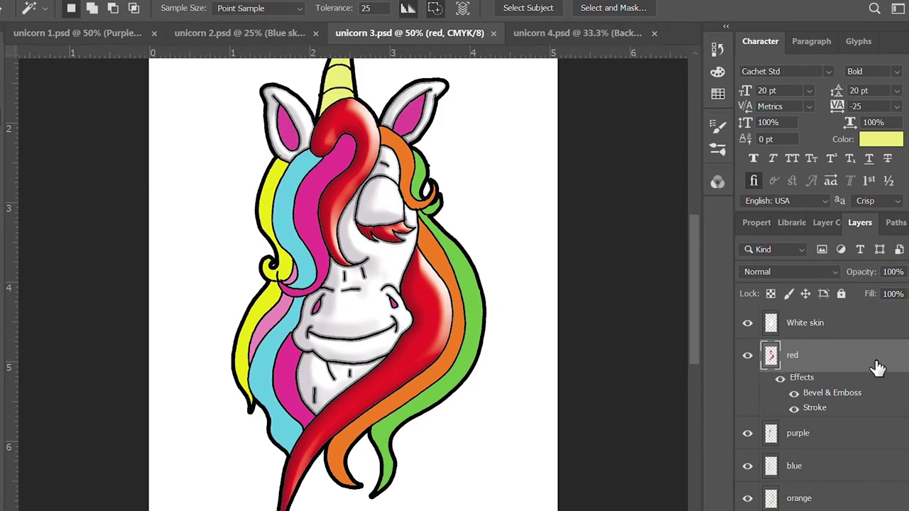
key("space")
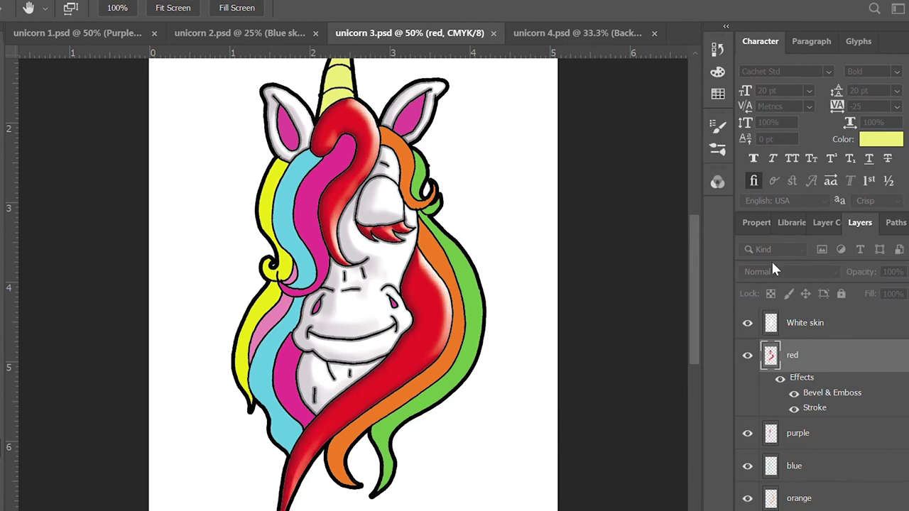
key("w")
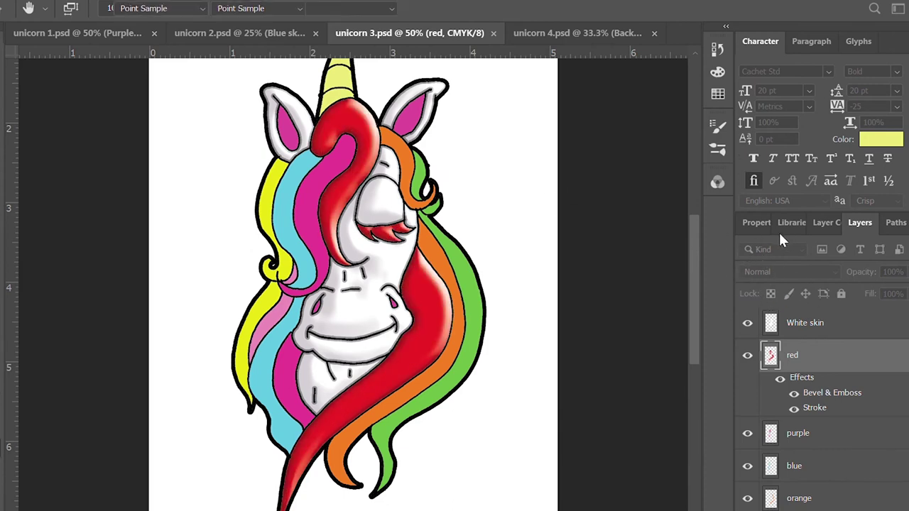
key("ctrl+s")
Collapse the red layer's effects and paste its Bevel & Emboss and Stroke onto the purple layer
left_click(854, 368)
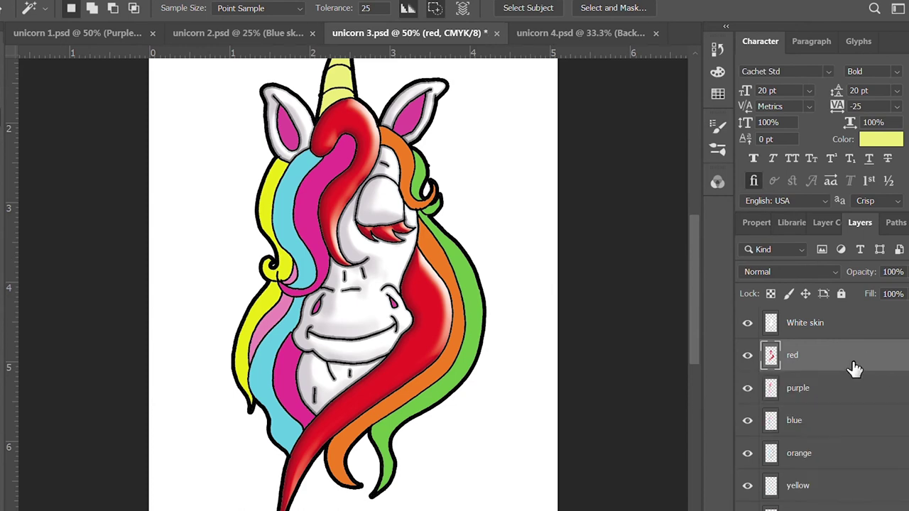
left_click(832, 389)
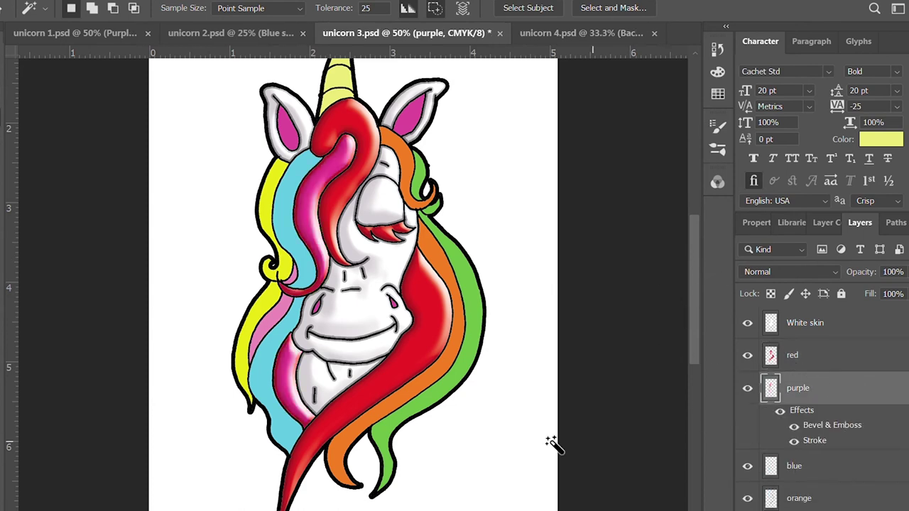
key("h")
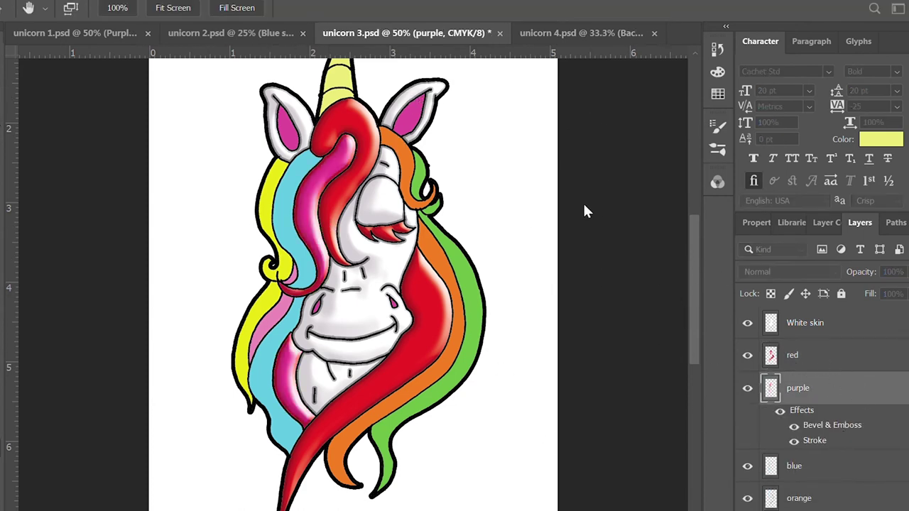
key("i")
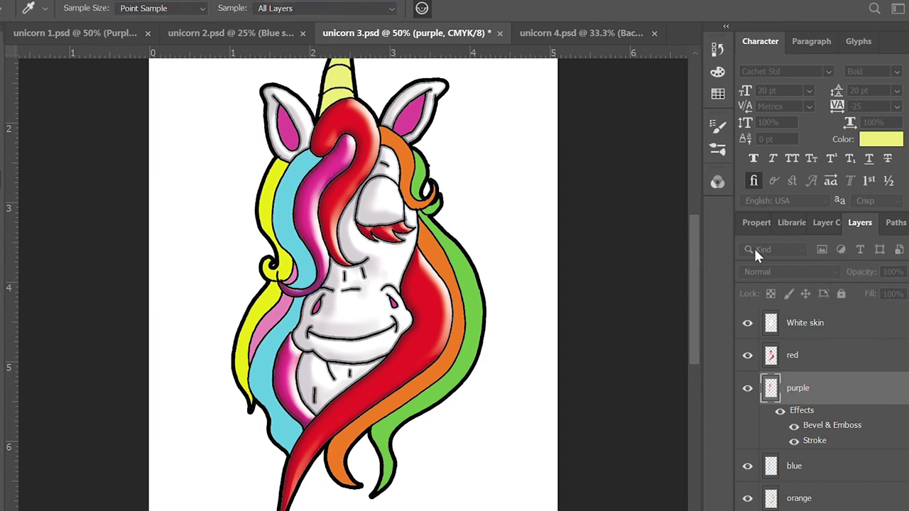
key("h")
key("i")
key("h")
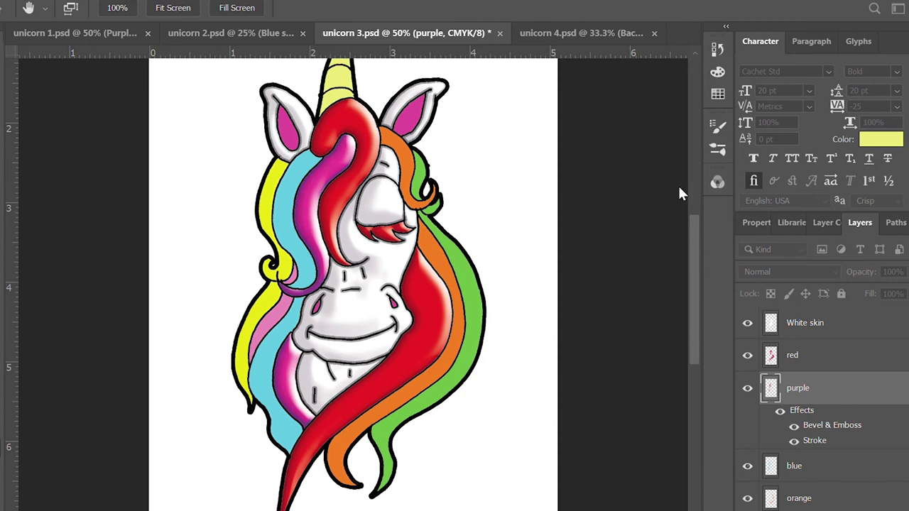
key("w")
Paste the same Bevel & Emboss and Stroke style onto the blue hair layer
left_click(876, 420)
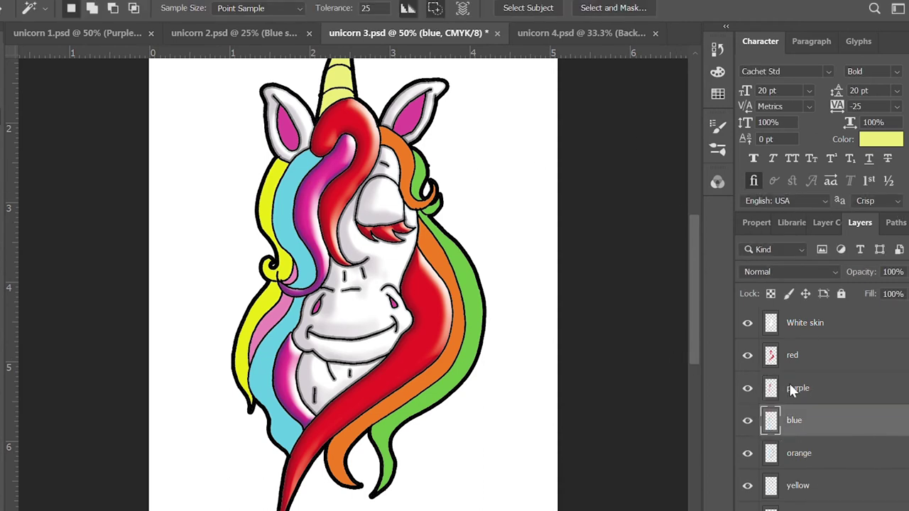
key("i")
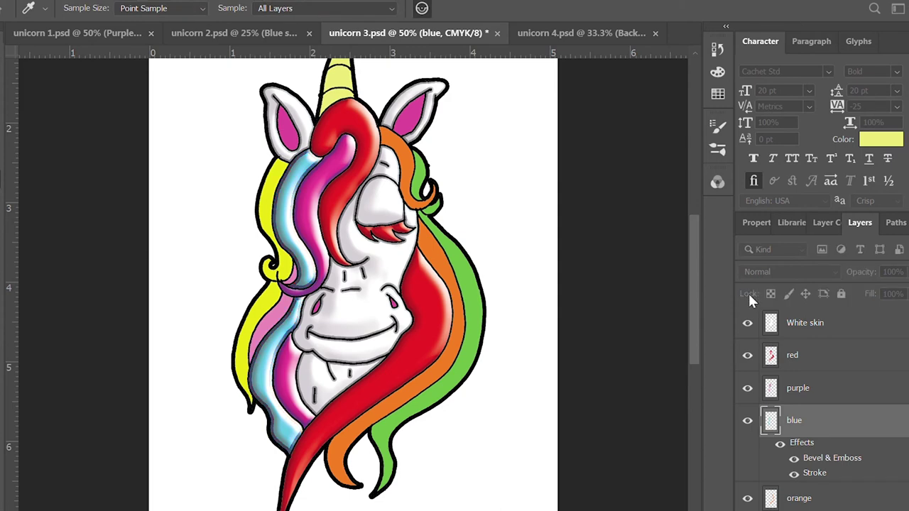
key("h")
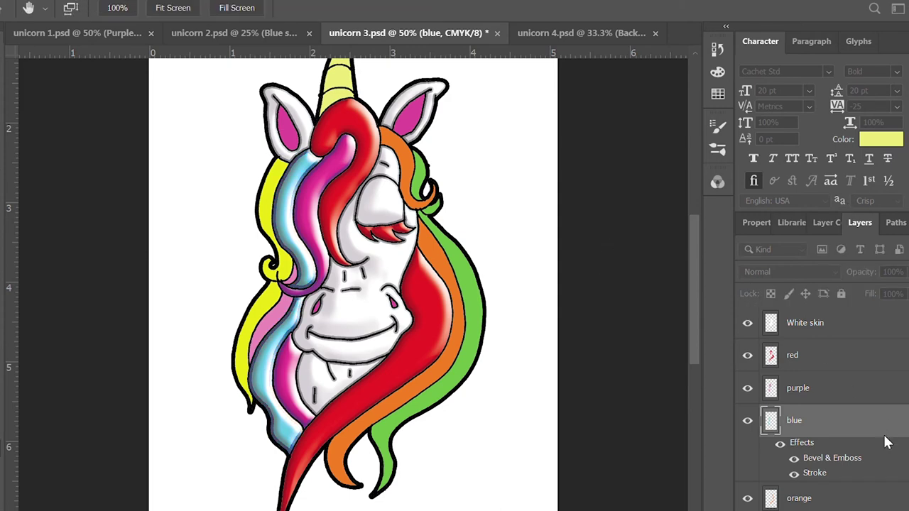
key("i")
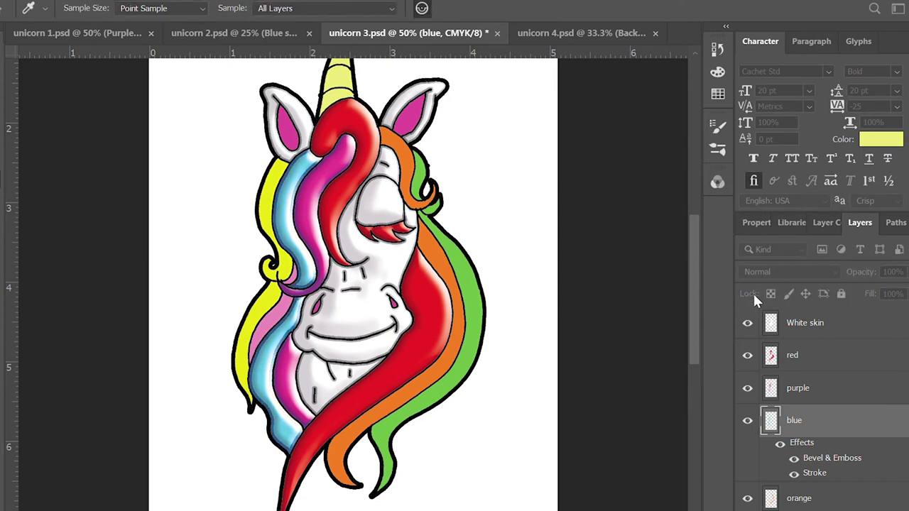
key("h")
key("w")
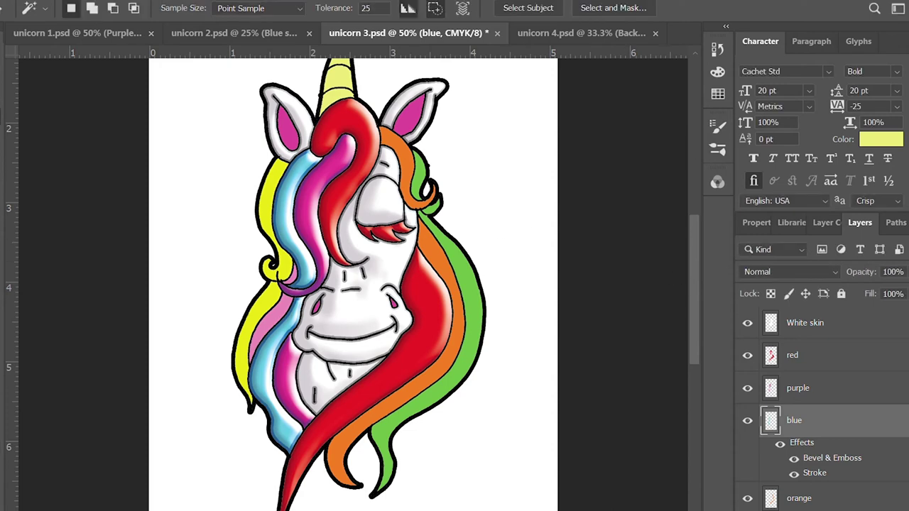
left_click(881, 469)
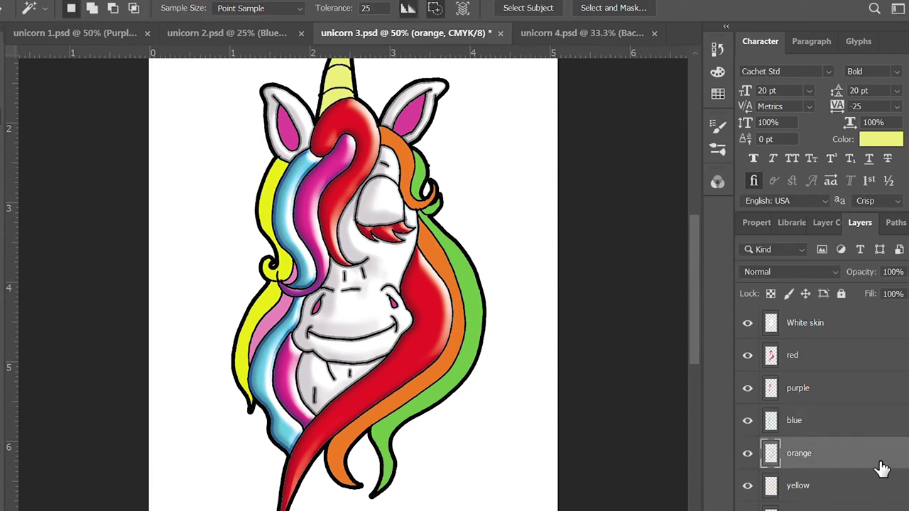
Give the orange hair layer the Bevel & Emboss and Stroke effects
left_click(882, 458)
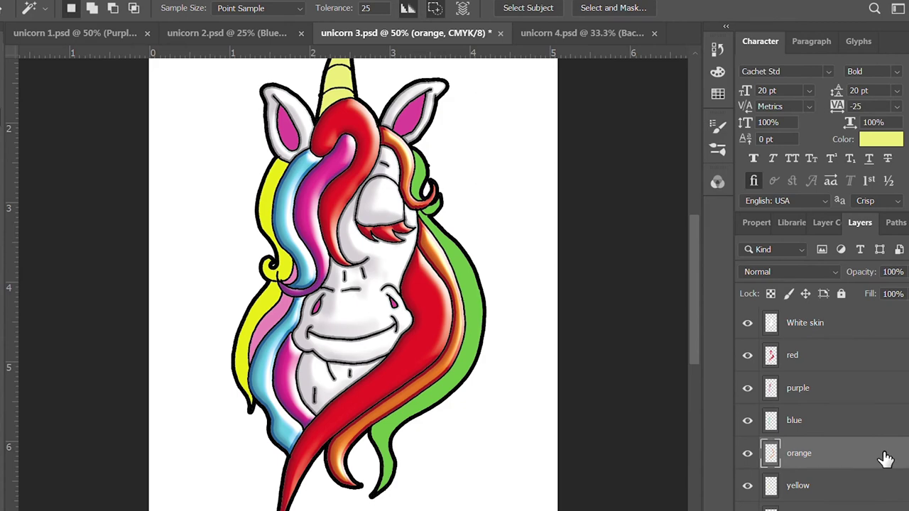
key("h")
key("i")
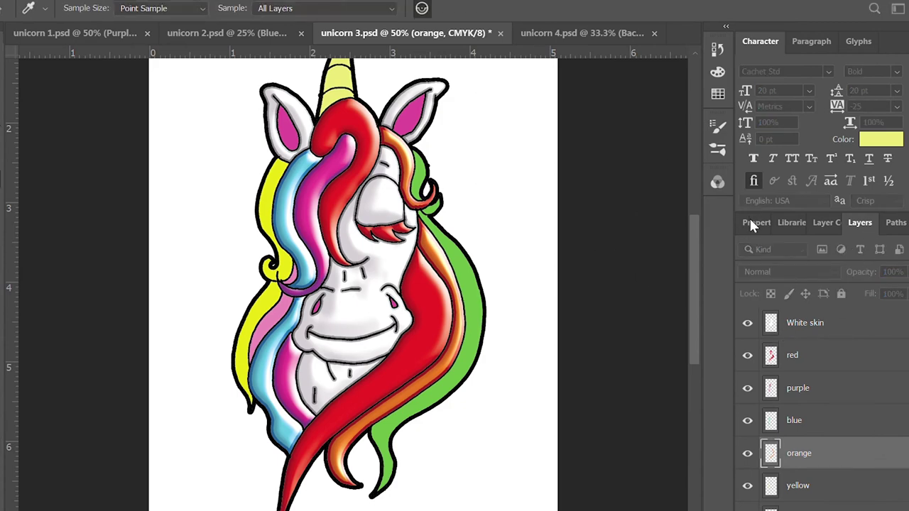
key("h")
key("i")
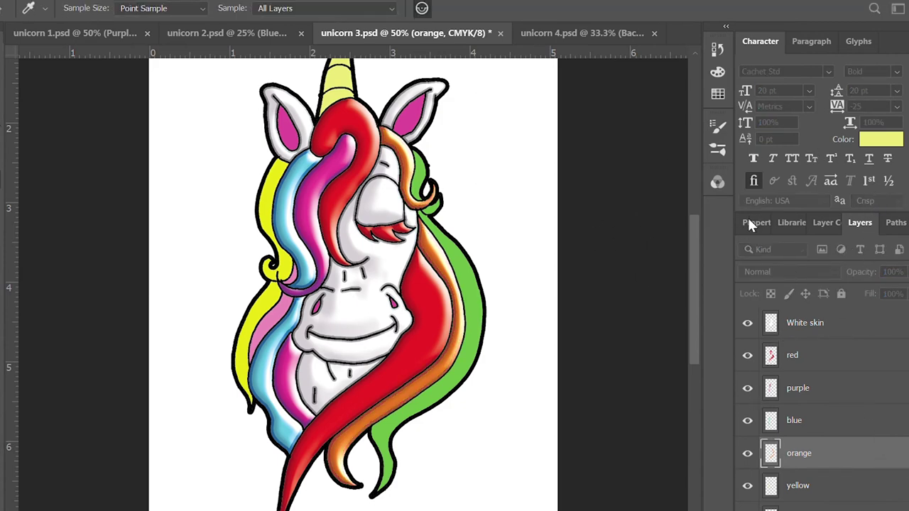
key("h")
key("w")
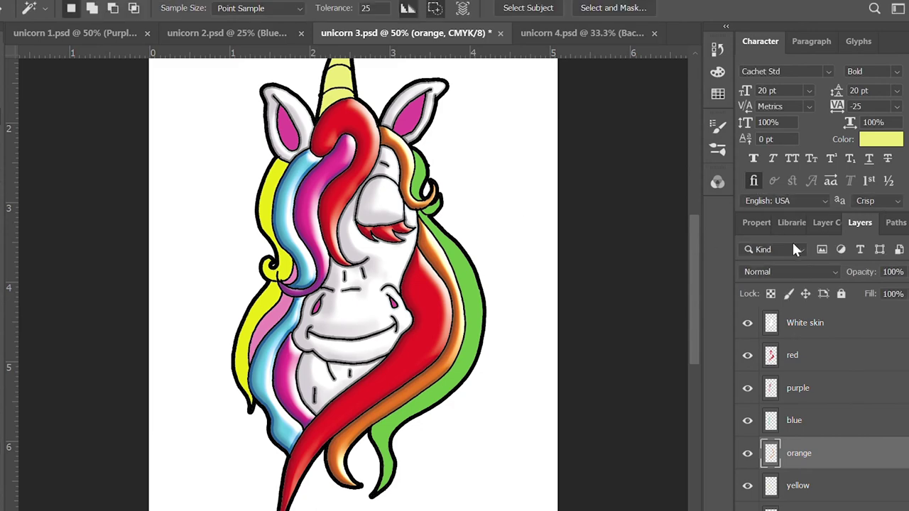
Copy the Bevel & Emboss and Stroke effects onto the yellow hair layer and save
left_click(887, 485)
scroll(893, 474, "down", 2)
left_click_drag(900, 363, 777, 376)
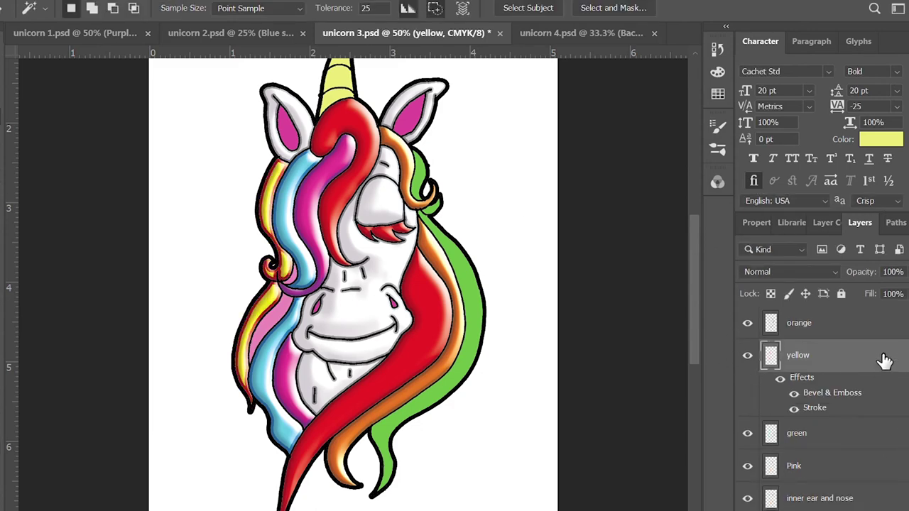
key("h")
key("i")
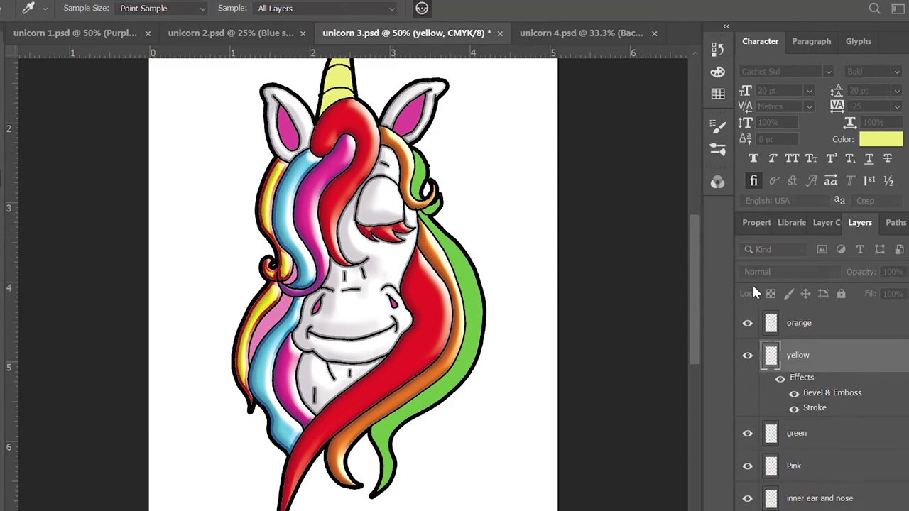
key("h")
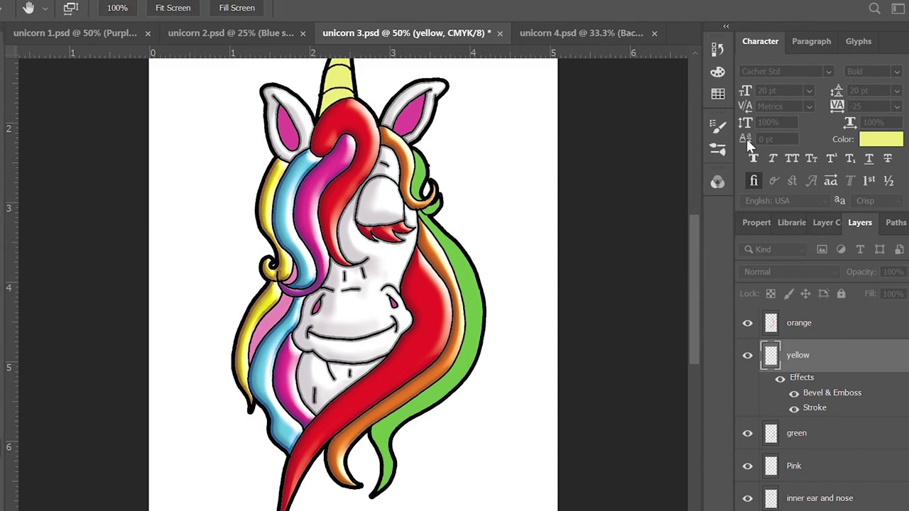
key("i")
key("h")
key("w")
key("ctrl+s")
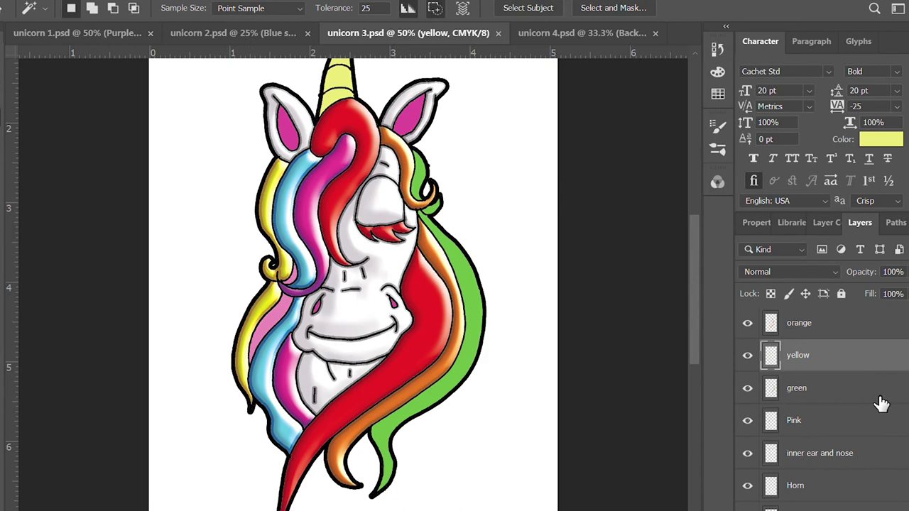
Give the green hair layer the Bevel & Emboss and Stroke effects
left_click(880, 403)
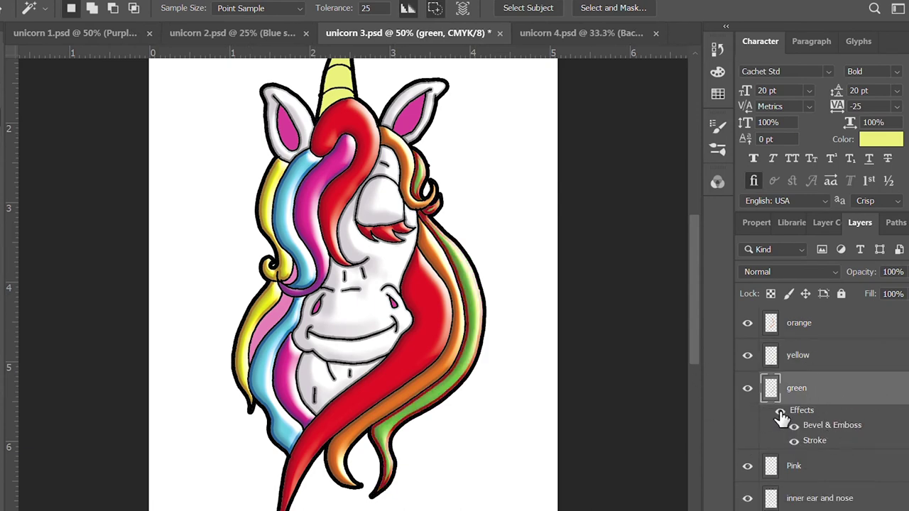
key("h")
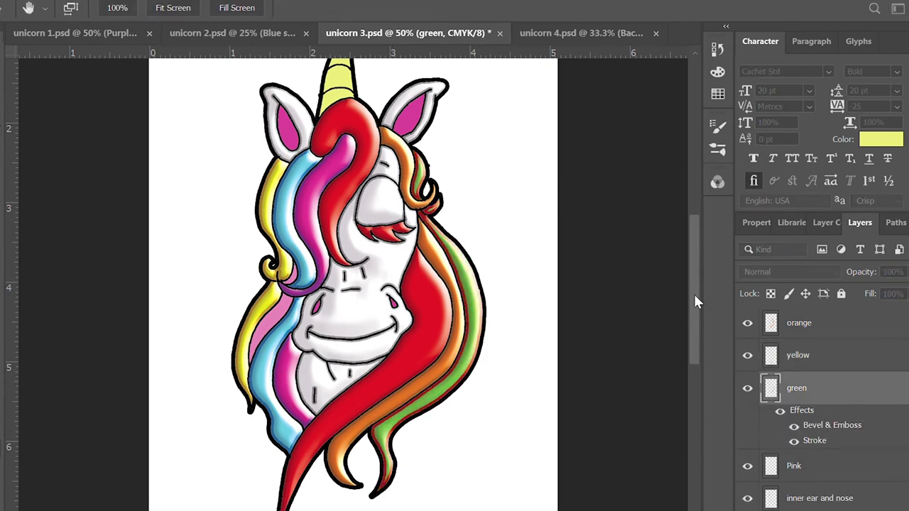
key("i")
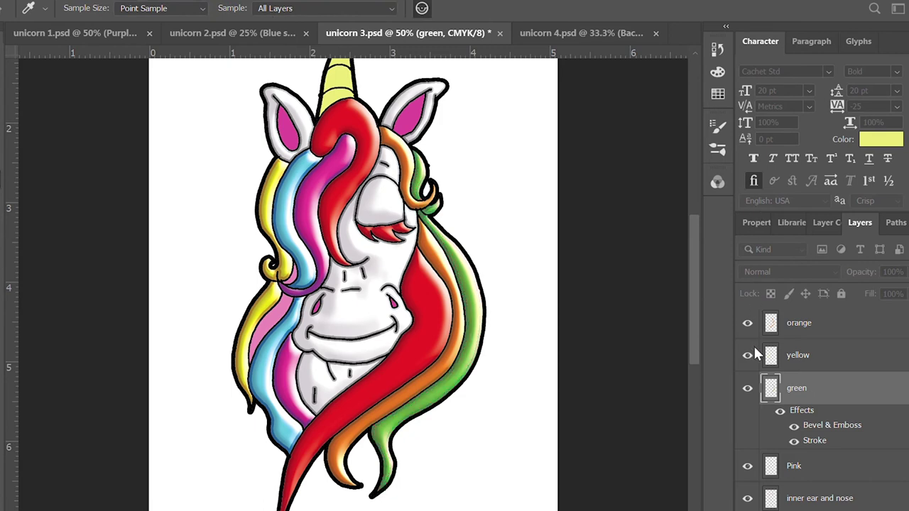
key("h")
key("i")
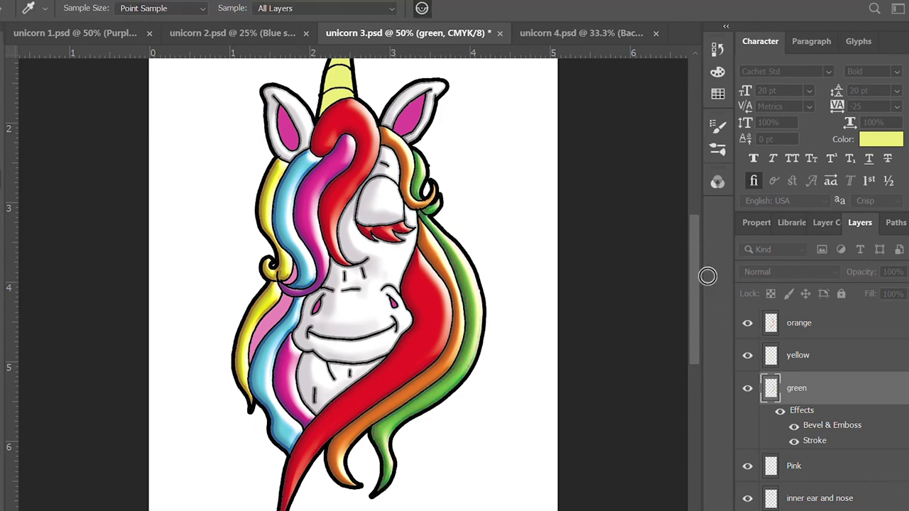
key("h")
key("w")
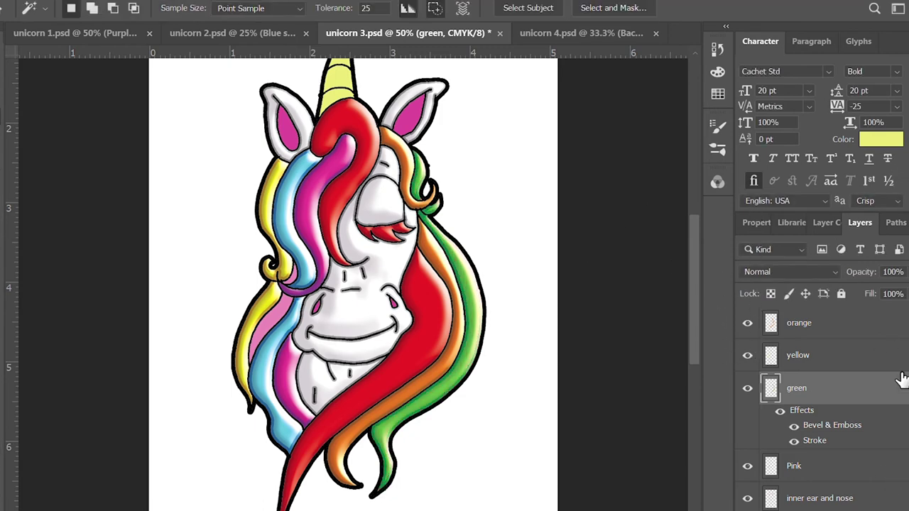
Collapse green's effects and Alt-drag them onto the Pink layer
left_click(898, 388)
left_click(896, 420)
left_click_drag(715, 381, 832, 427)
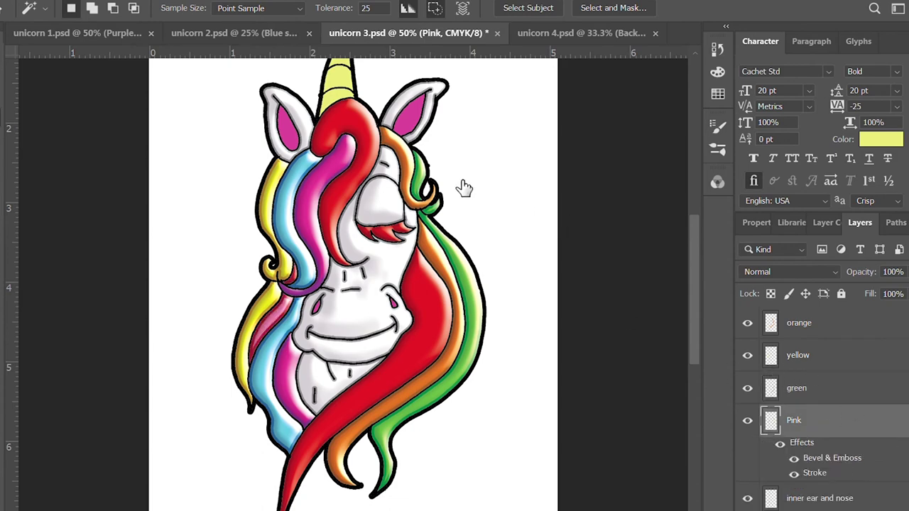
Save and copy the Bevel & Emboss and Stroke effects onto the inner ear and nose layer
key("h")
key("i")
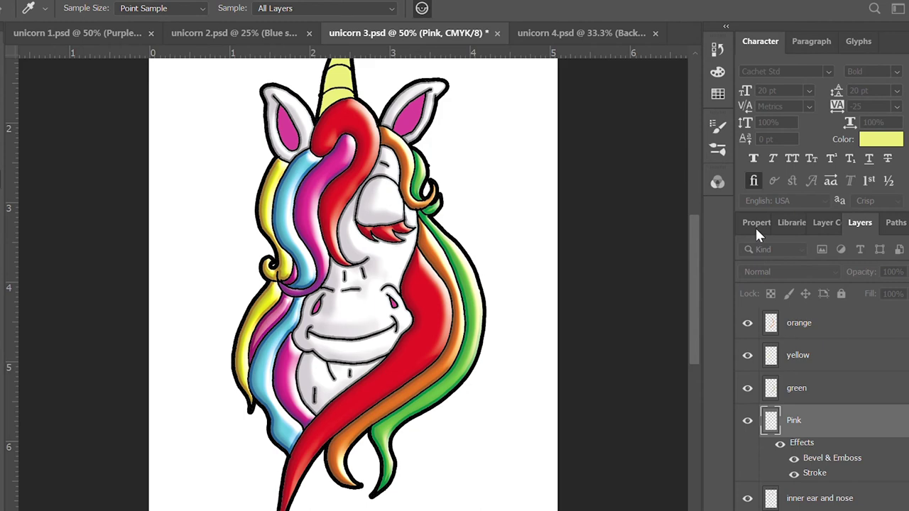
key("h")
key("i")
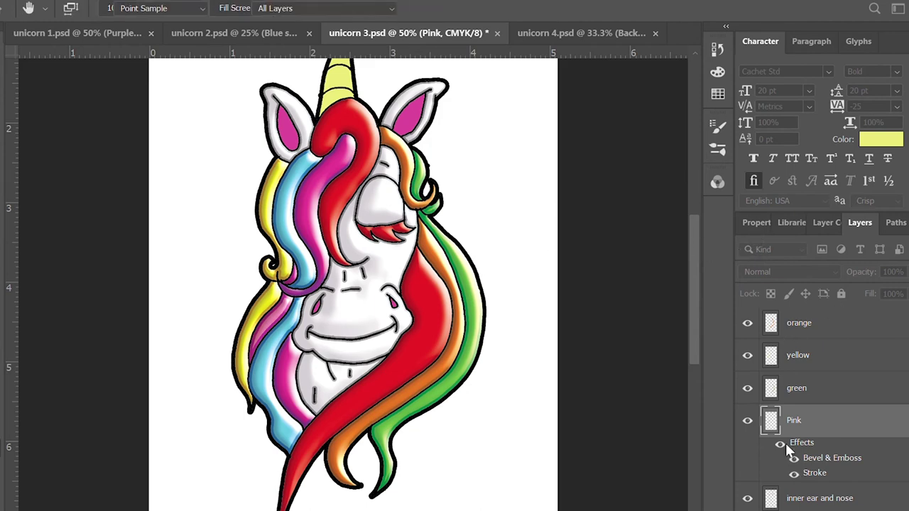
key("w")
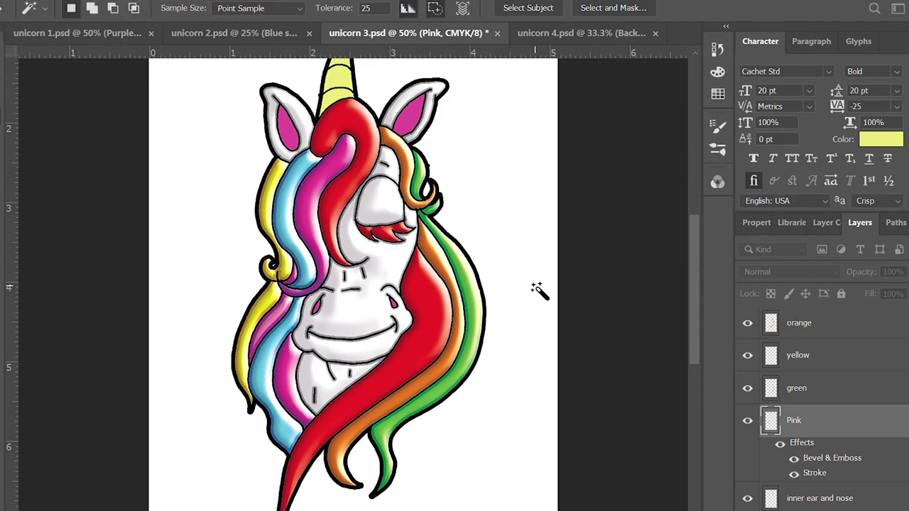
key("ctrl+s")
left_click_drag(906, 441, 816, 453)
Save, then copy the Bevel & Emboss and Stroke effects onto the Horn layer
key("h")
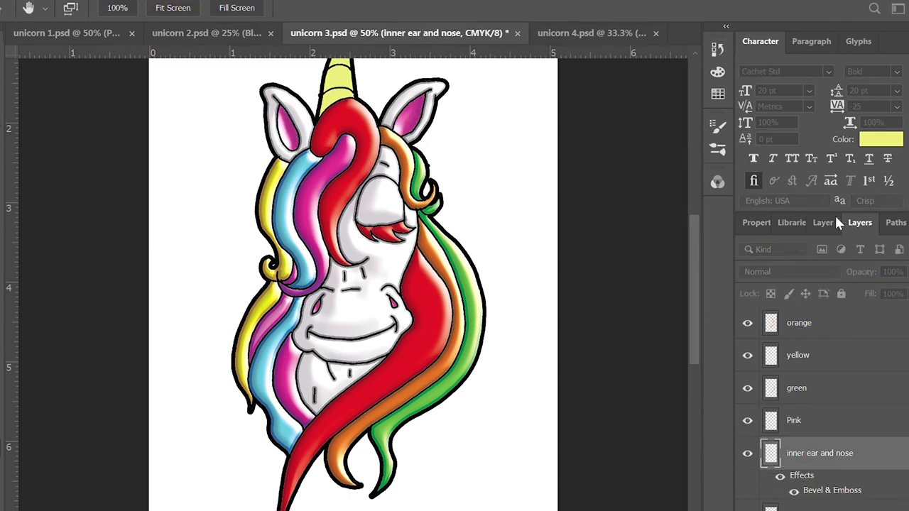
key("i")
key("h")
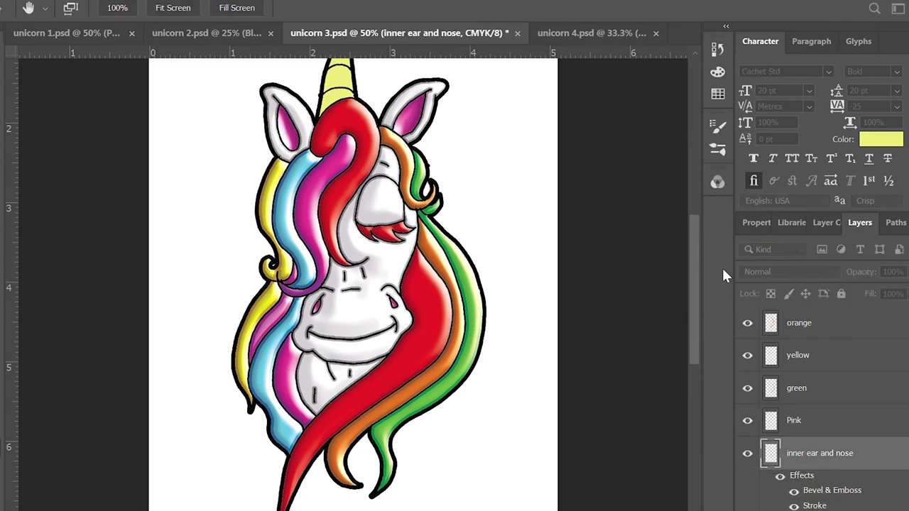
key("w")
key("ctrl+s")
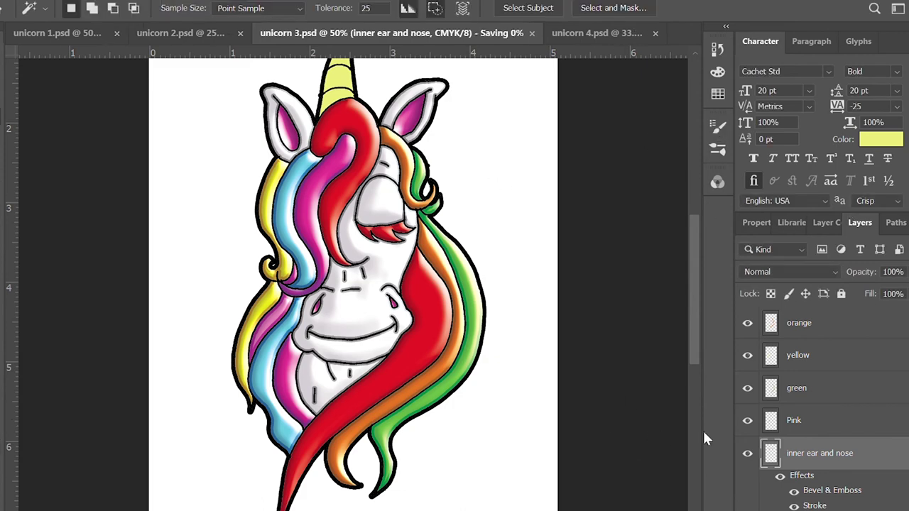
left_click(765, 431)
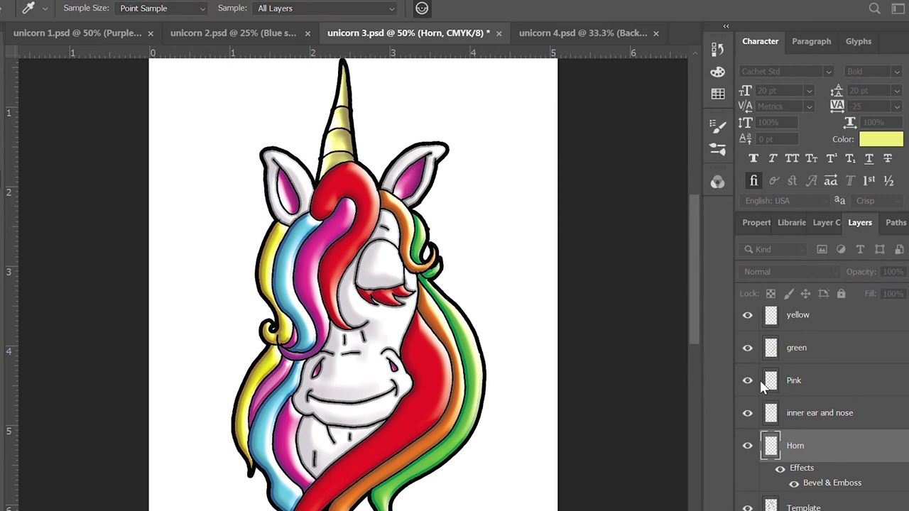
key("h")
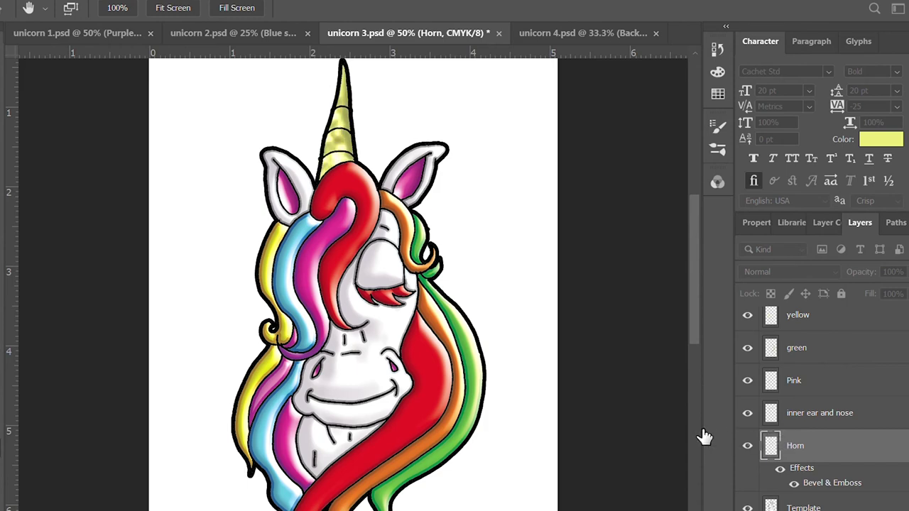
key("i")
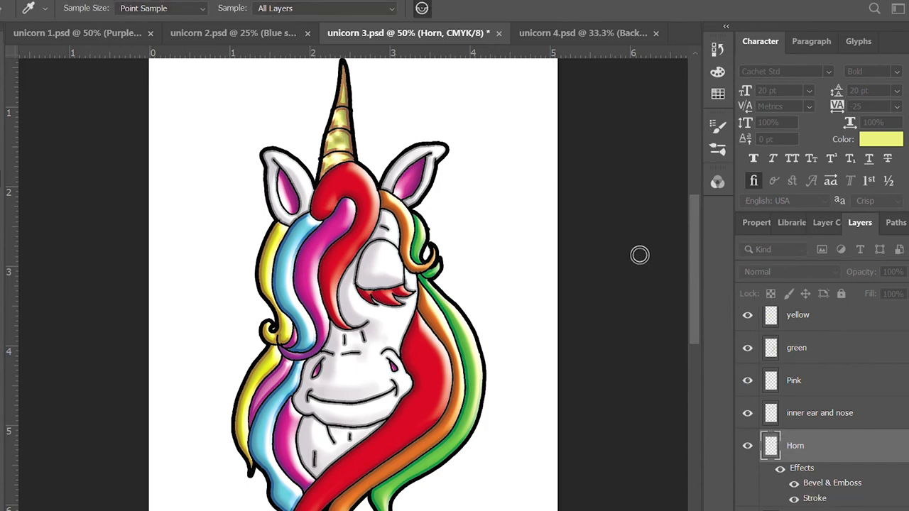
key("h")
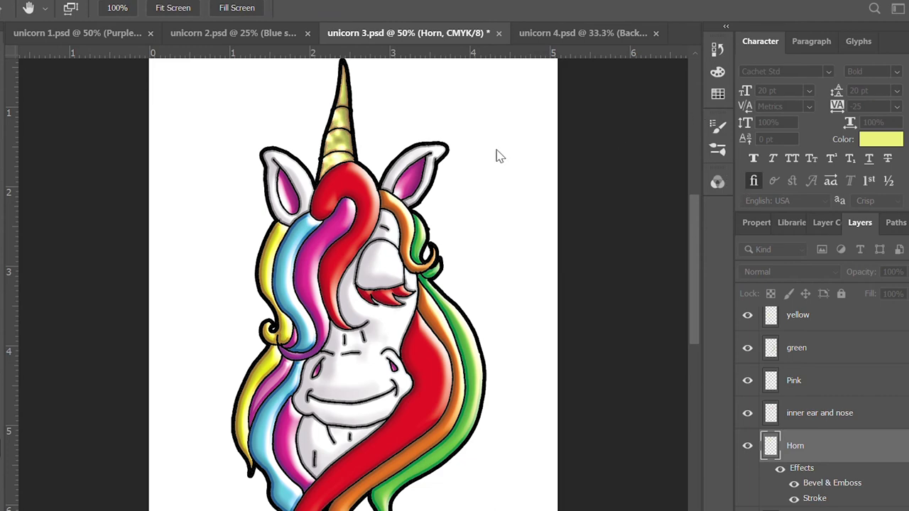
key("w")
Add a new Layer 1 above White skin, ready a black brush, and set Darken blend mode
key("alt+bracketleft")
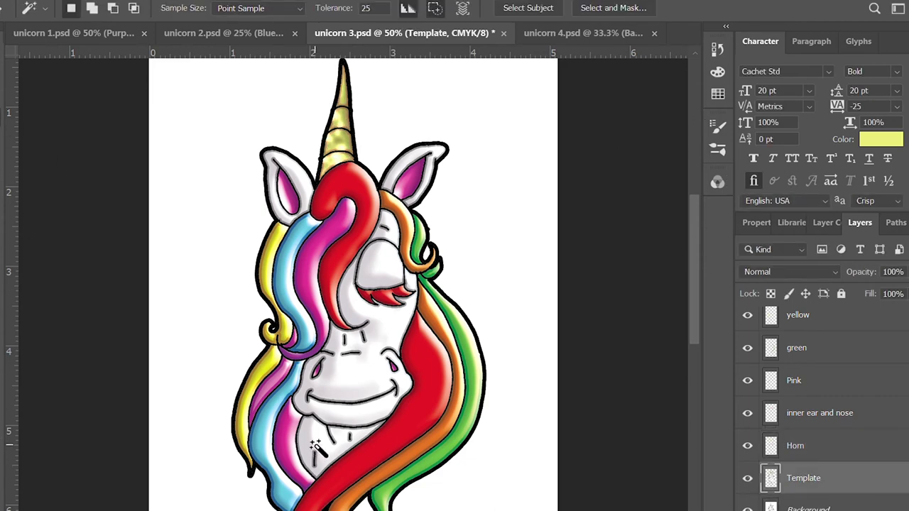
scroll(854, 396, "up", 3)
left_click(827, 326)
key("ctrl+shift+alt+n")
key("d")
key("b")
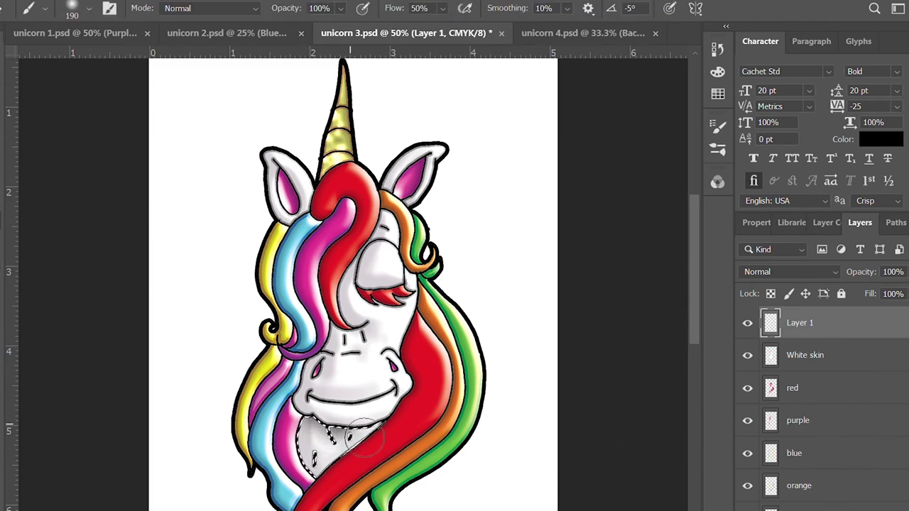
left_click(788, 272)
left_click(773, 298)
Change Layer 1's blend mode to Multiply
key("Down")
key("ctrl+minus")
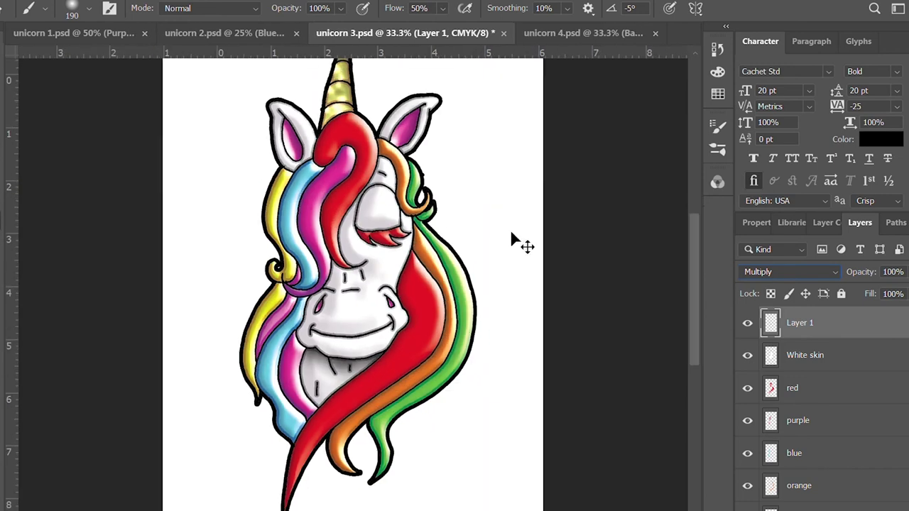
key("ctrl+plus")
Select every unicorn layer from Template copy up through Layer 1
scroll(834, 483, "down", 5)
left_click(834, 472)
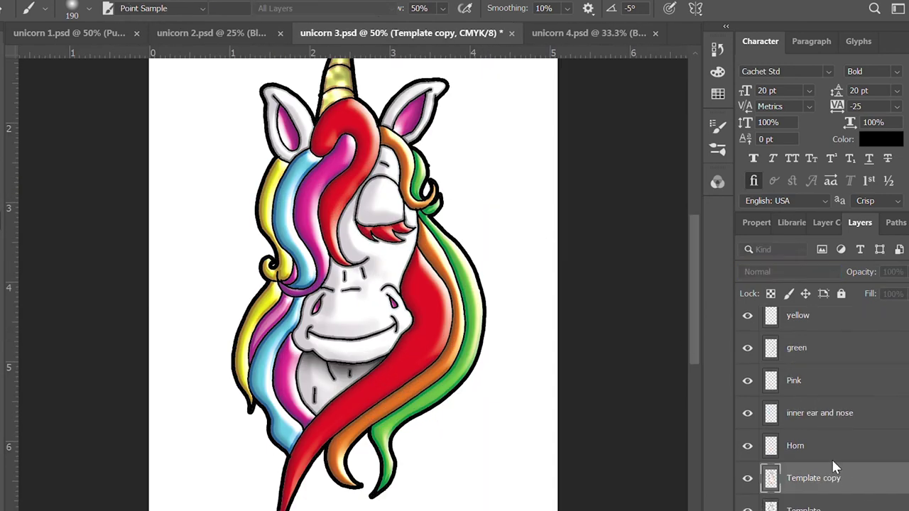
left_click(844, 413, "shift")
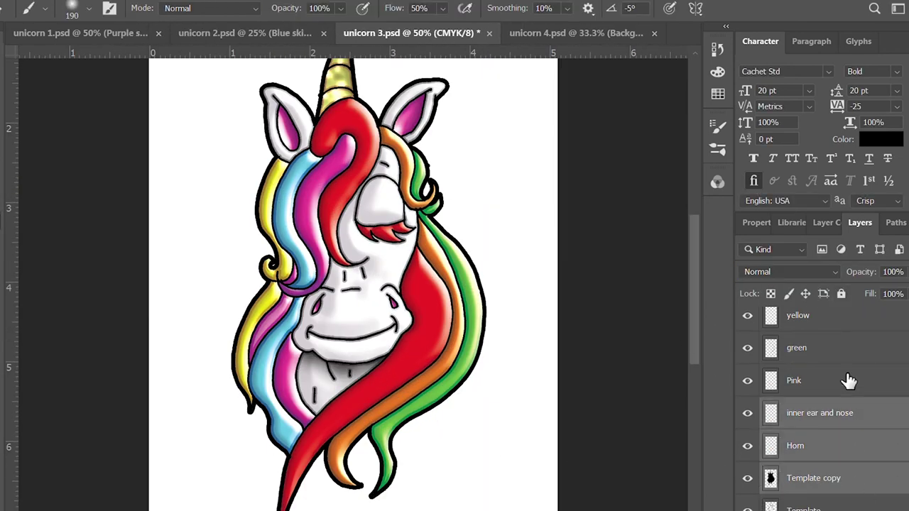
scroll(852, 373, "up", 2)
scroll(852, 372, "up", 2)
left_click(827, 316, "shift")
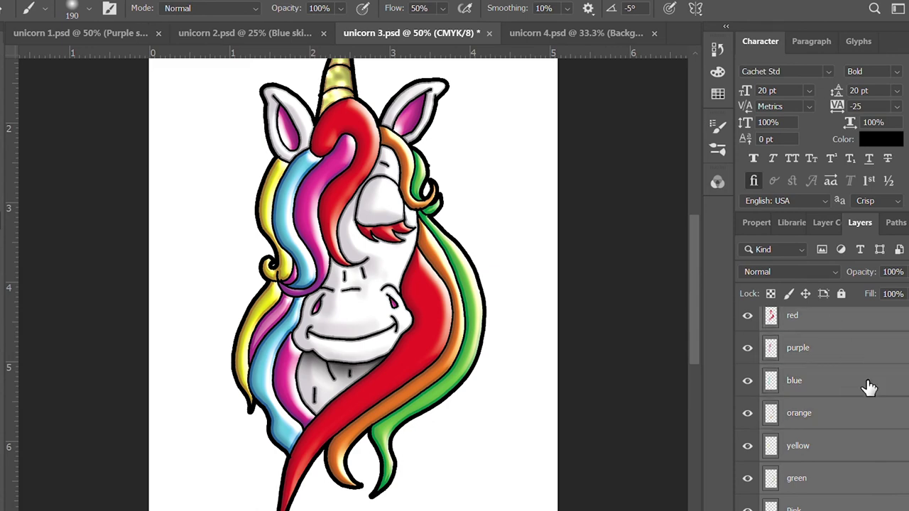
scroll(869, 387, "up", 2)
left_click(843, 326)
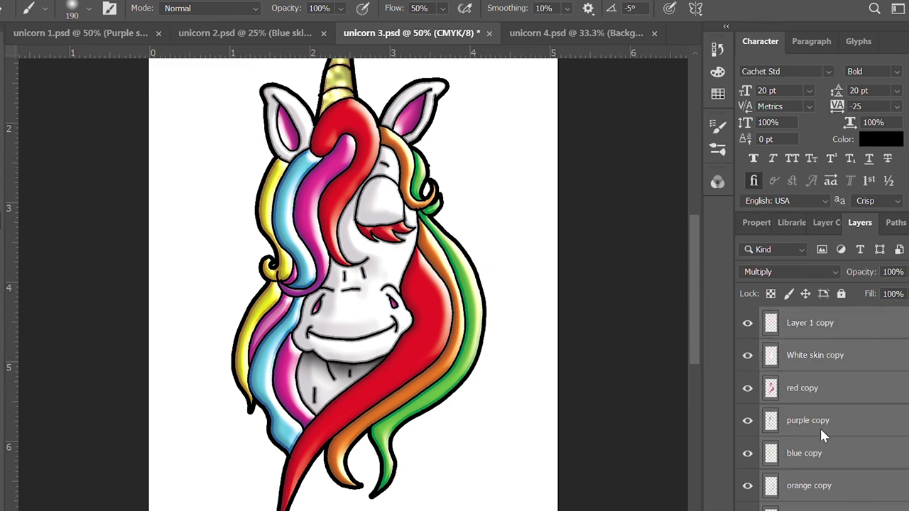
Duplicate and merge the selected layers, add Layer 2, and merge the top copies together
key("ctrl+e")
key("alt+bracketleft")
key("ctrl+shift+alt+n")
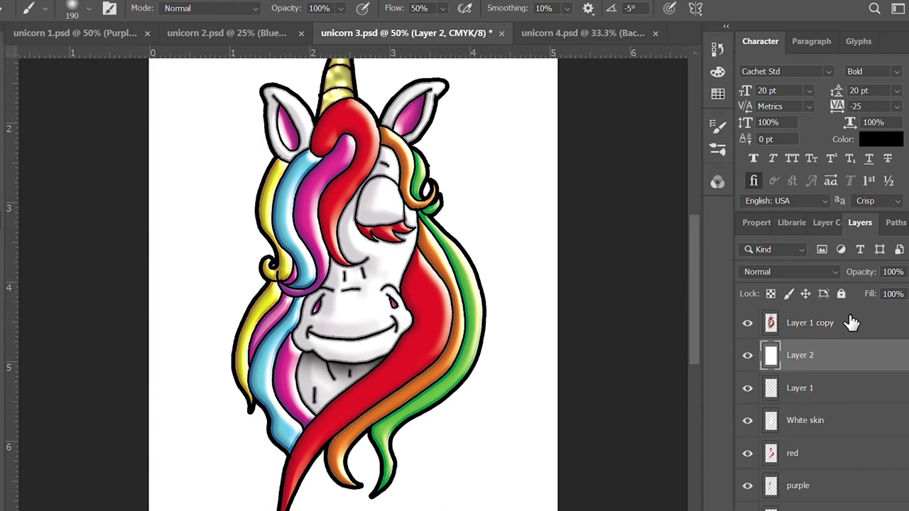
left_click(851, 323)
key("ctrl+j")
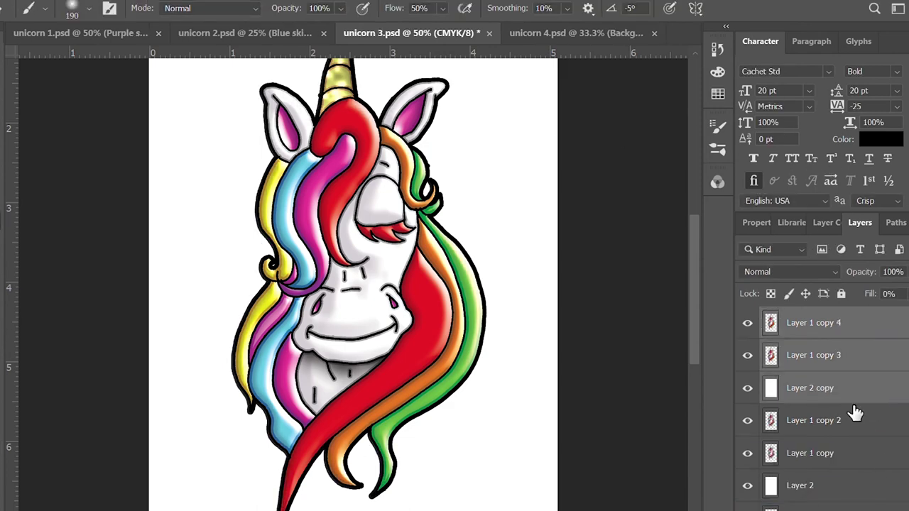
left_click(854, 402, "ctrl")
key("ctrl+e")
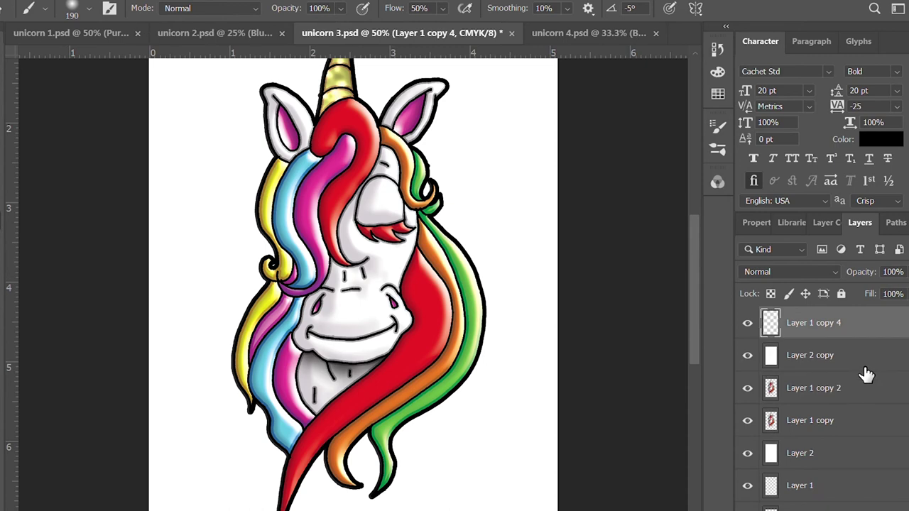
key("ctrl+minus")
Zoom in and out to review the whole finished unicorn
key("i")
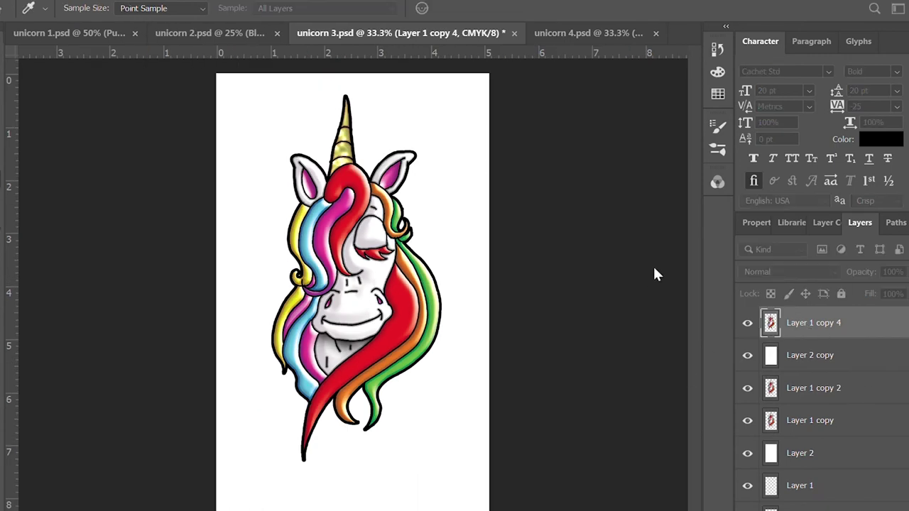
key("b")
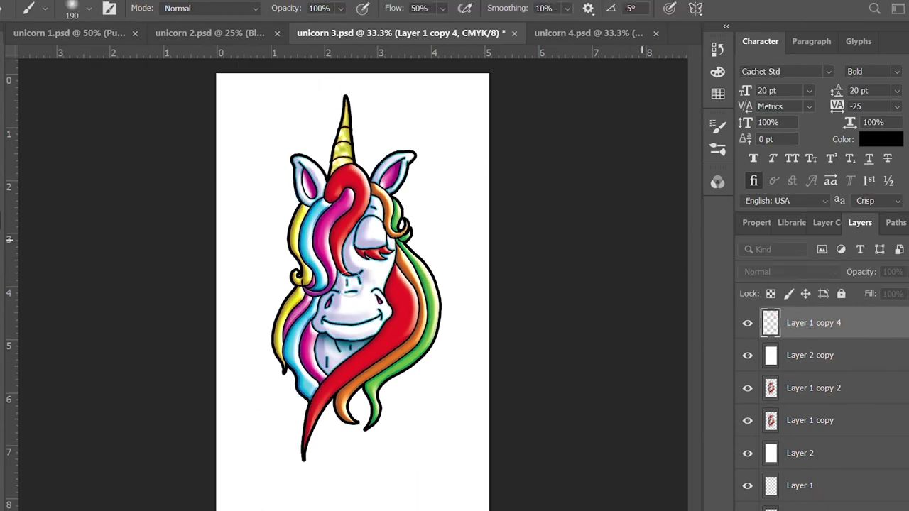
key("z")
left_click(278, 263)
key("ctrl+minus")
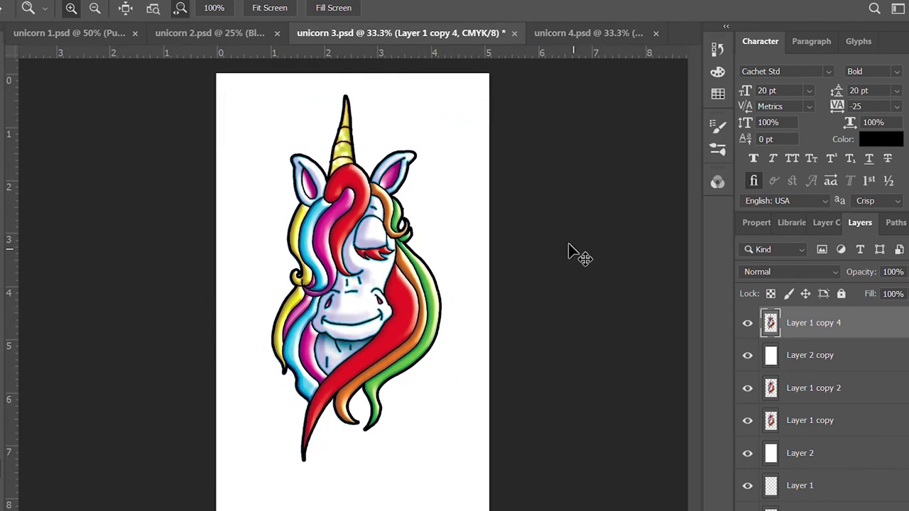
key("i")
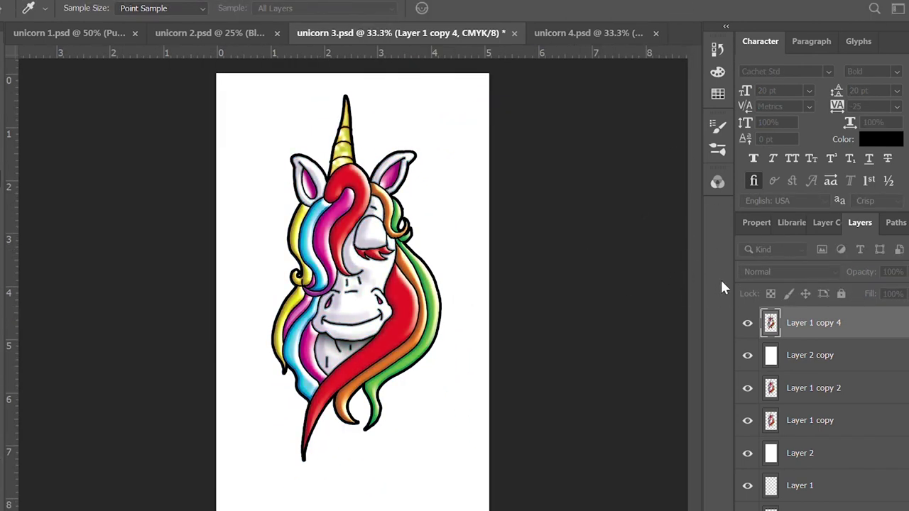
key("z")
Save unicorn 3.psd, then zoom and scroll to inspect the unicorn
key("ctrl+s")
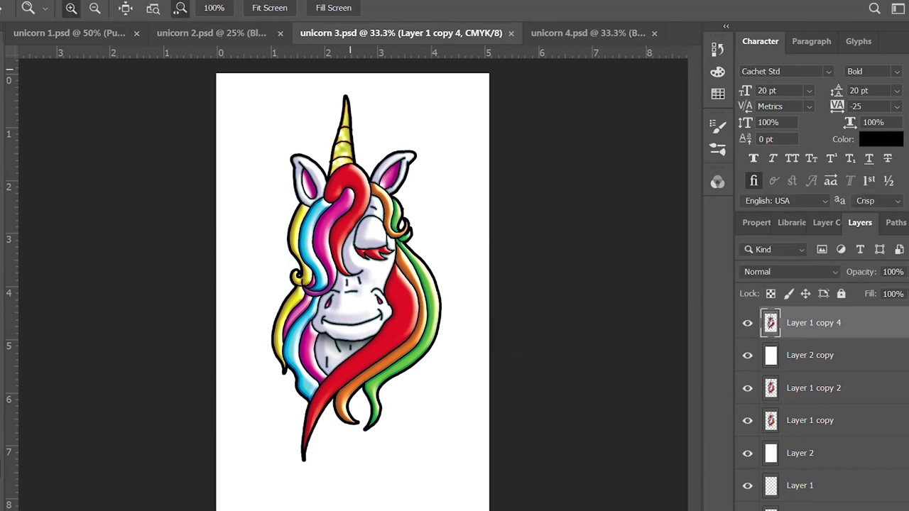
left_click(499, 330)
scroll(331, 227, "up", 3)
scroll(331, 249, "down", 3)
scroll(337, 295, "down", 2)
scroll(337, 295, "up", 3)
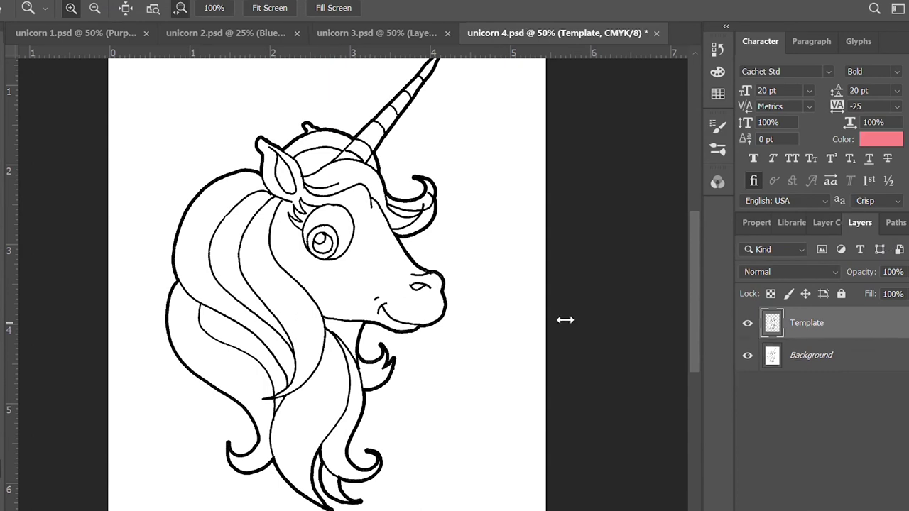
Fill the unicorn's face pink on a new layer
left_click(313, 144)
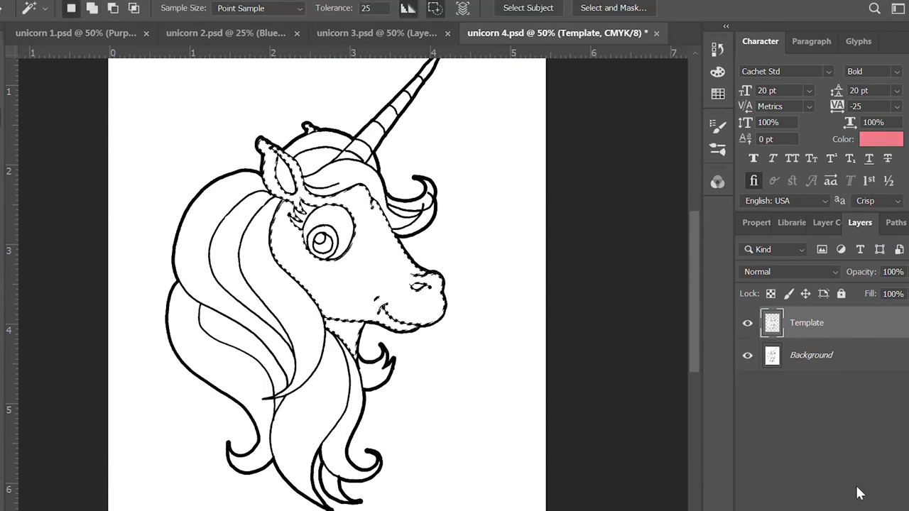
key("ctrl+shift+alt+n")
key("alt+BackSpace")
key("ctrl+d")
type("Pink skin")
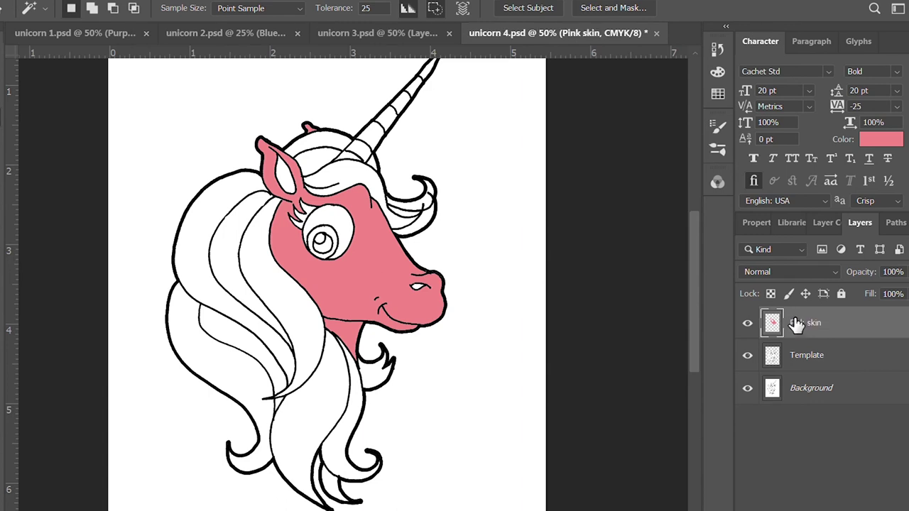
Fill the left mane strands red on a new layer named 'red'
left_click(833, 356)
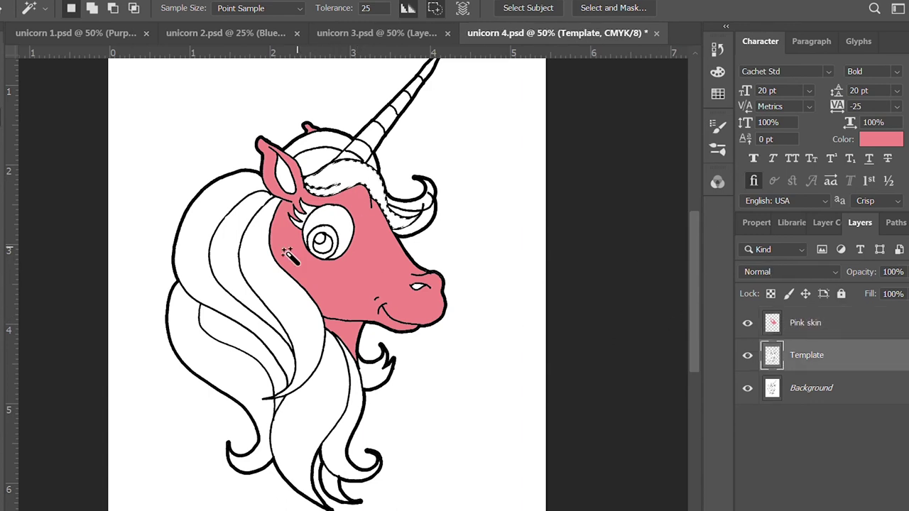
left_click(266, 352, "shift")
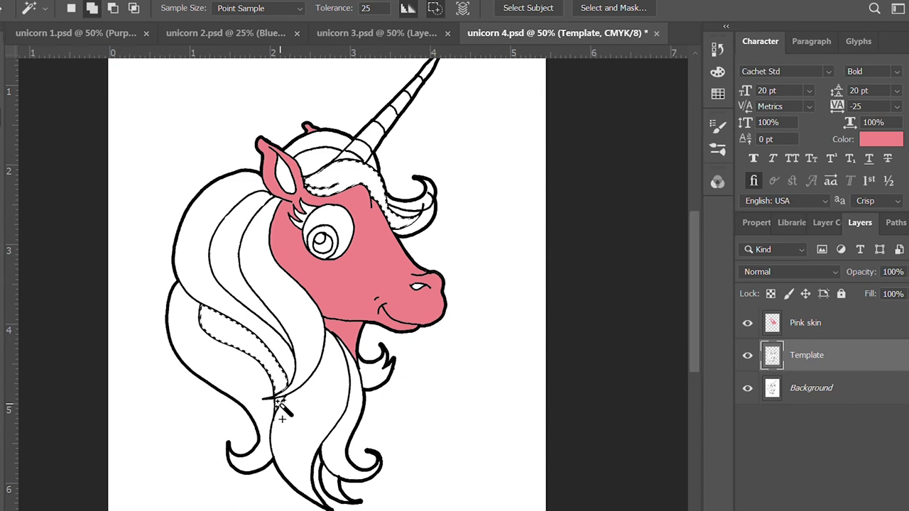
key("ctrl+shift+alt+n")
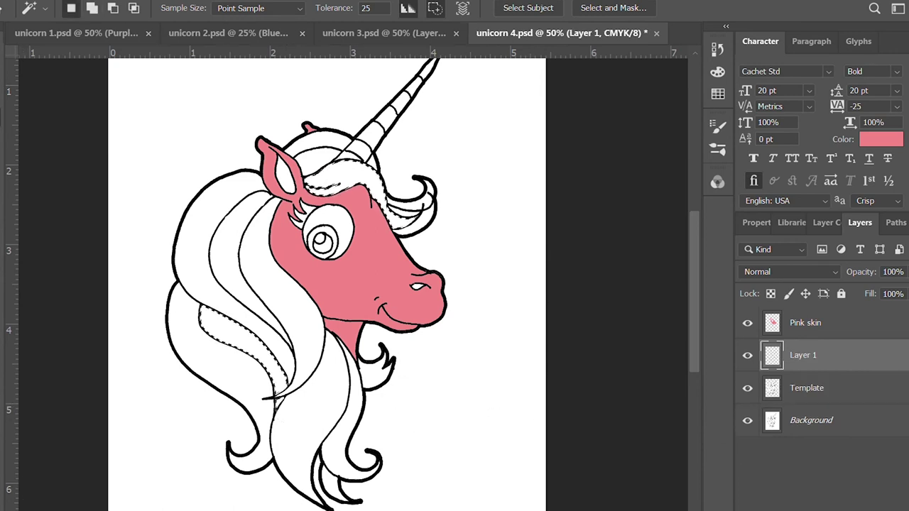
key("x")
key("alt+BackSpace")
double_click(802, 355)
type("red")
key("Return")
Fill more mane areas light blue on a new layer named 'blue'
left_click(807, 388)
left_click(282, 298)
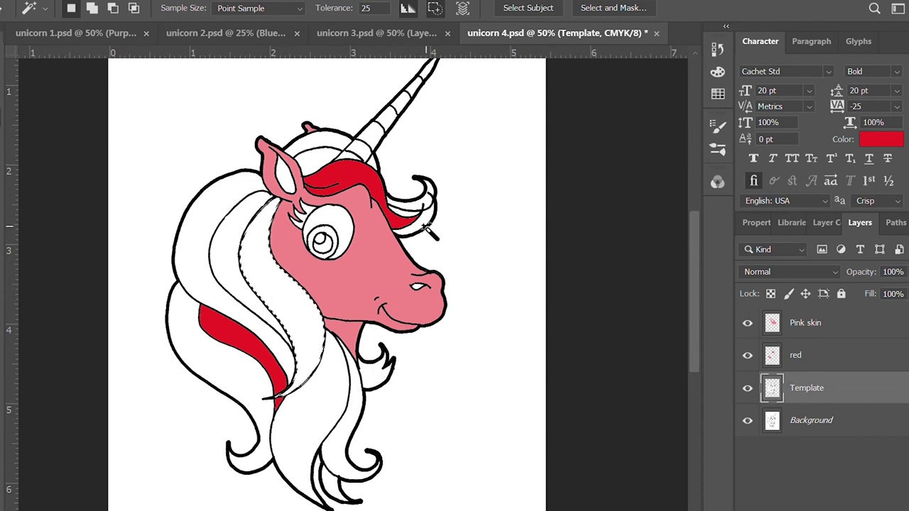
left_click(421, 202, "shift")
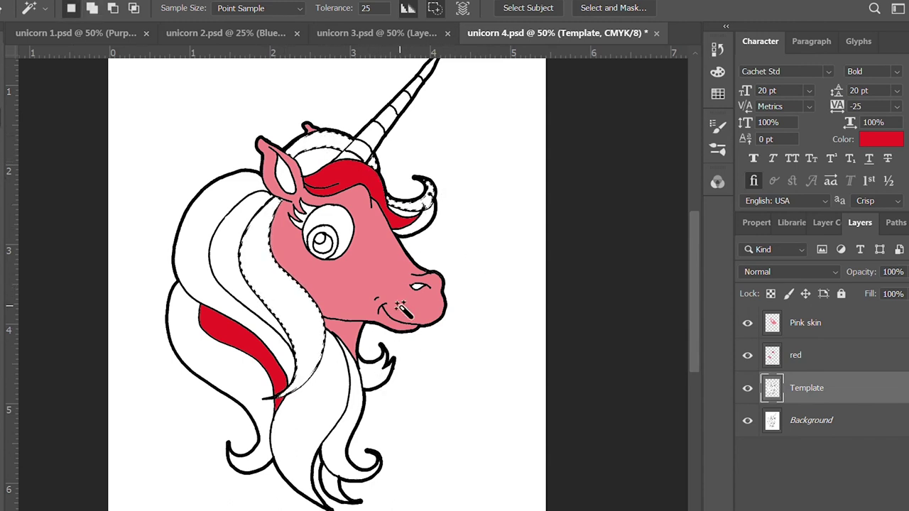
key("ctrl+shift+alt+n")
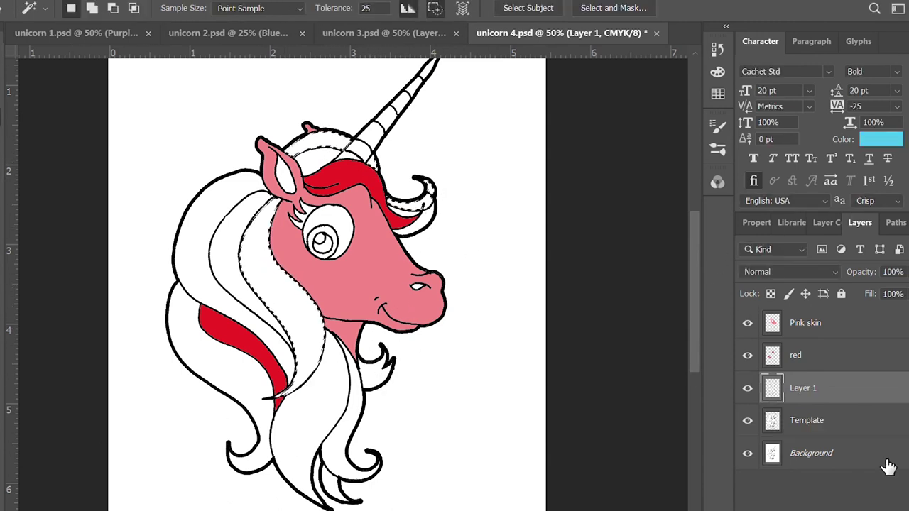
key("alt+BackSpace")
key("ctrl+d")
type("blue")
key("Return")
Fill the next mane strands purple on a new layer named 'purple'
left_click(816, 424)
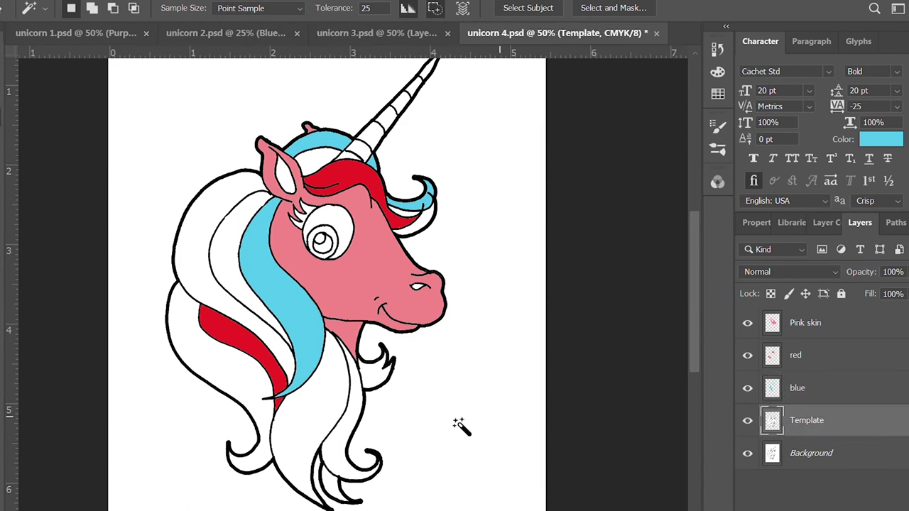
left_click(234, 224)
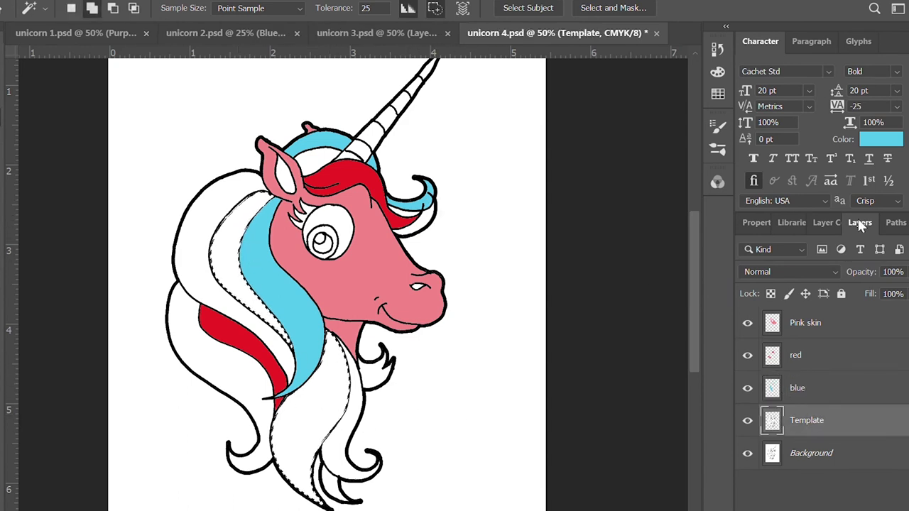
key("ctrl+shift+alt+n")
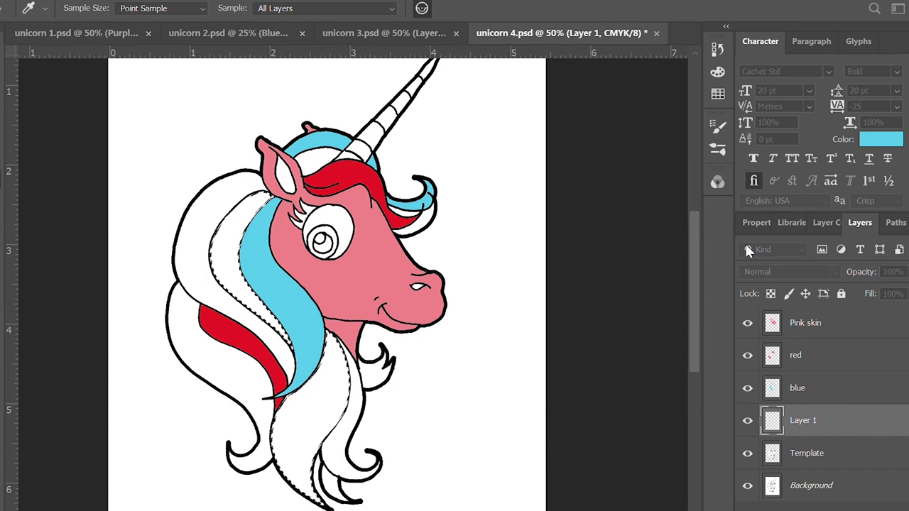
key("alt+BackSpace")
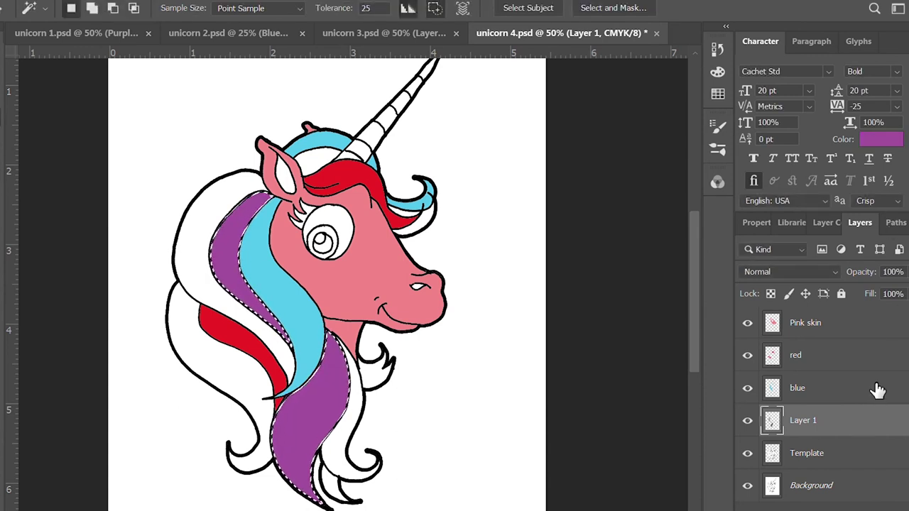
key("ctrl+d")
double_click(802, 420)
type("rple")
key("Return")
Select the mane areas near the top of the head and add a layer for yellow
left_click(823, 447)
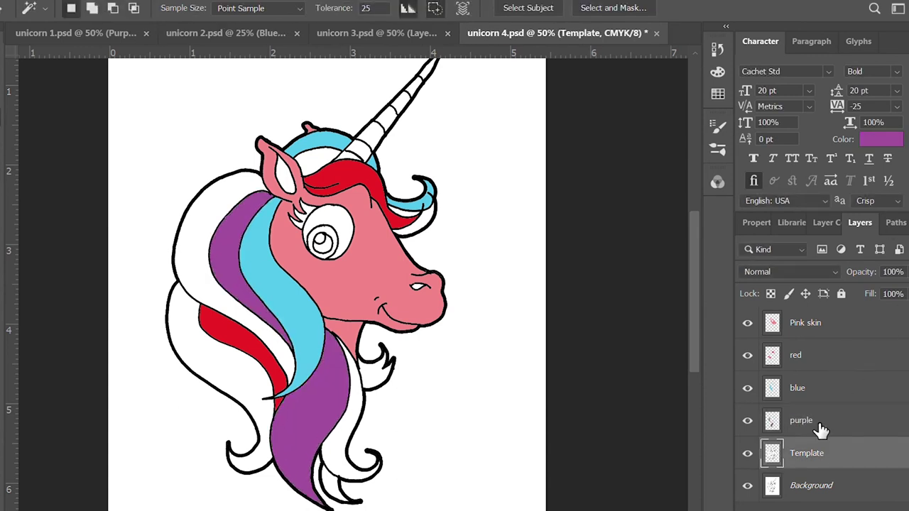
left_click(395, 213, "shift")
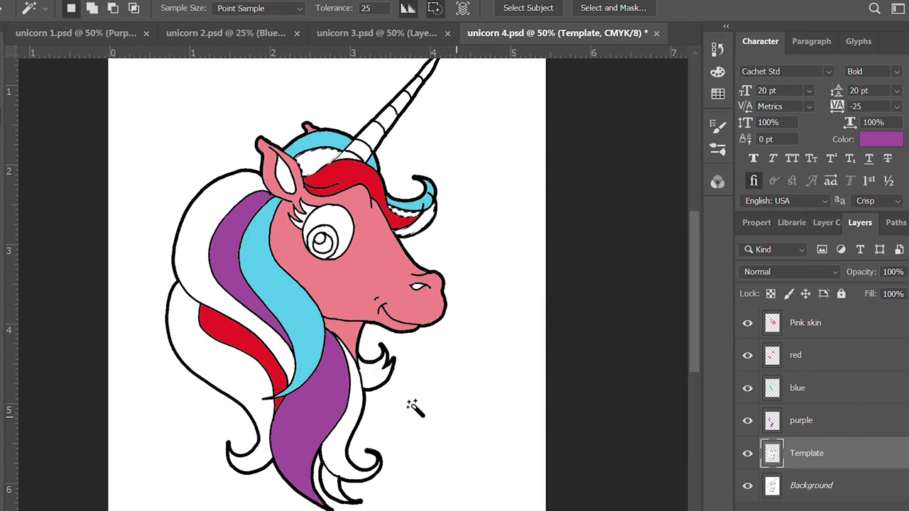
key("ctrl+shift+alt+n")
key("i")
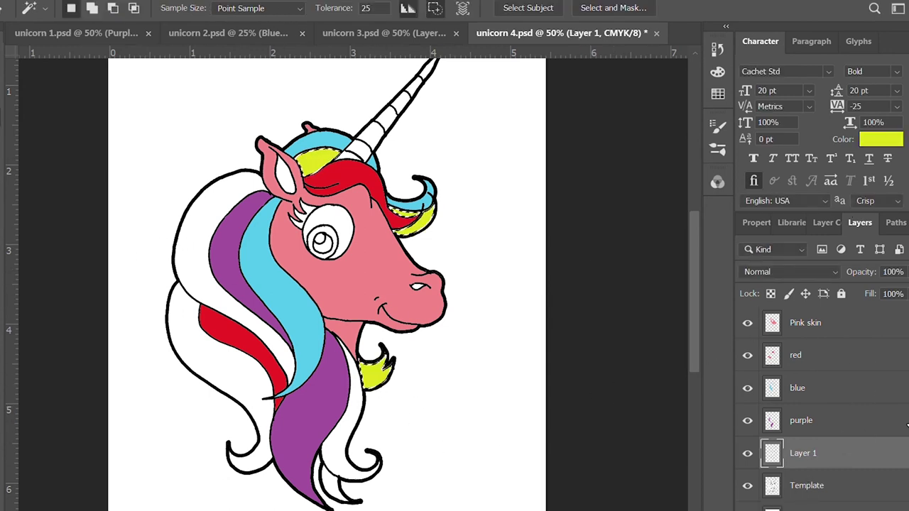
Name the layer 'yellow', then fill the left mane strand and bottom curl on a new 'gold' layer
type("yellow")
key("Return")
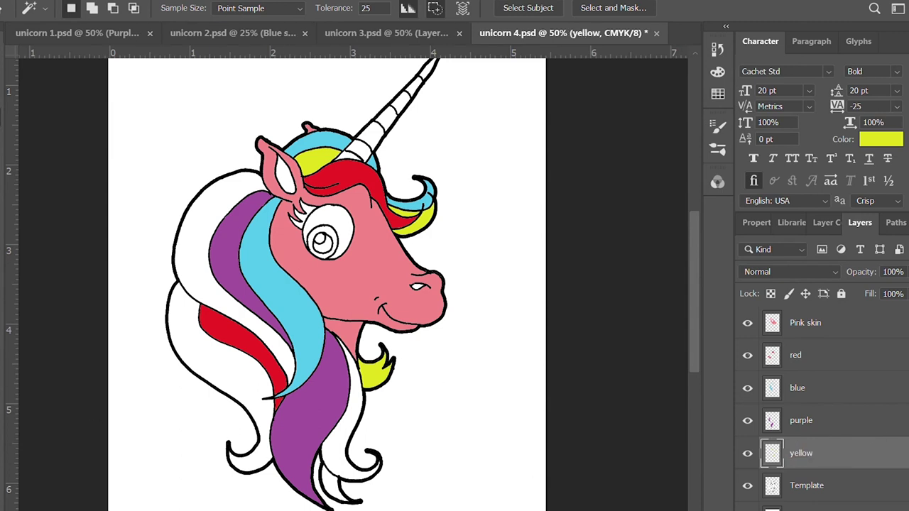
left_click(806, 485)
left_click(200, 247)
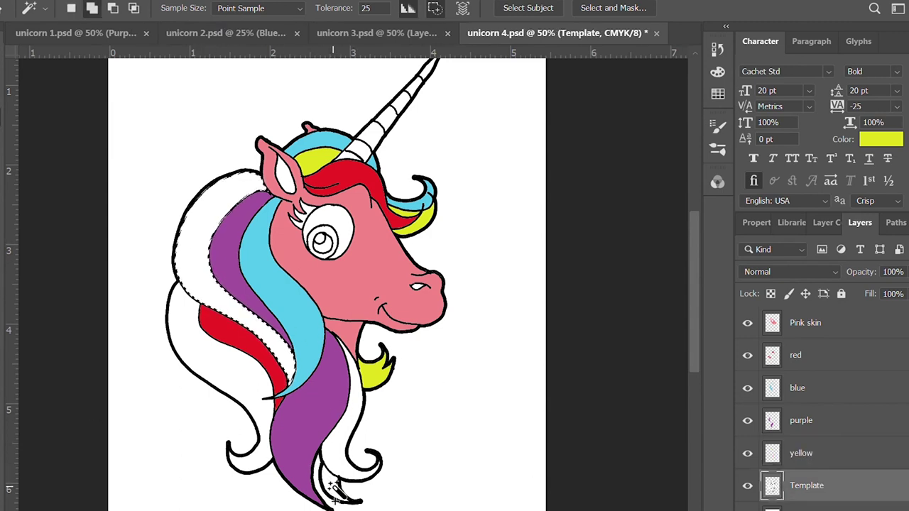
left_click(331, 487, "shift")
key("i")
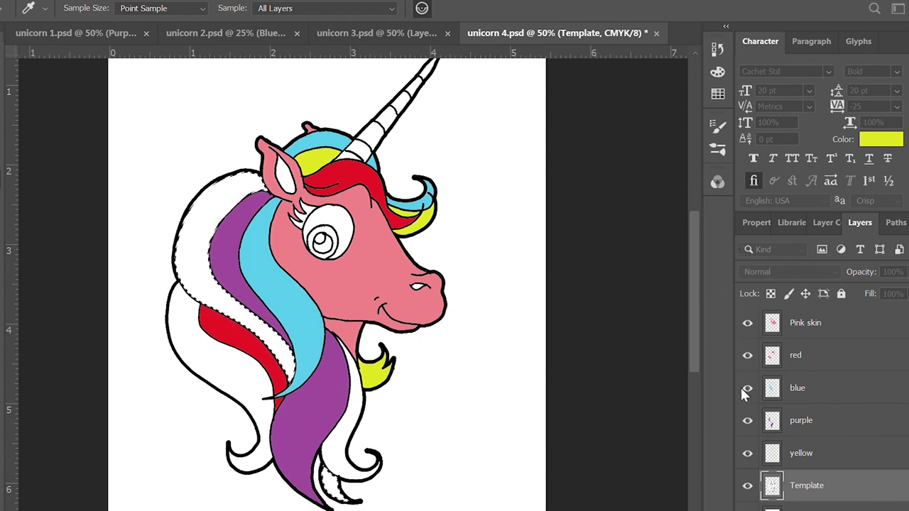
key("w")
key("ctrl+shift+alt+n")
double_click(798, 485)
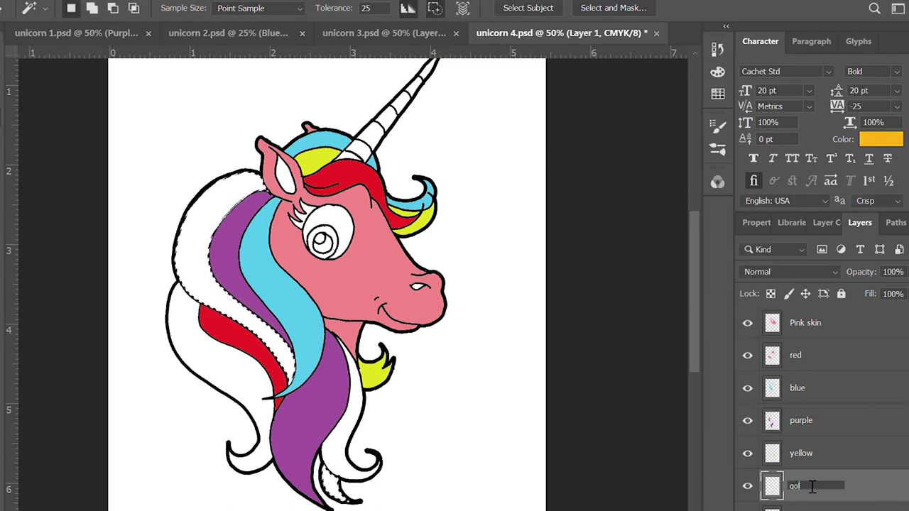
type("gold")
key("Return")
key("alt+BackSpace")
key("ctrl+d")
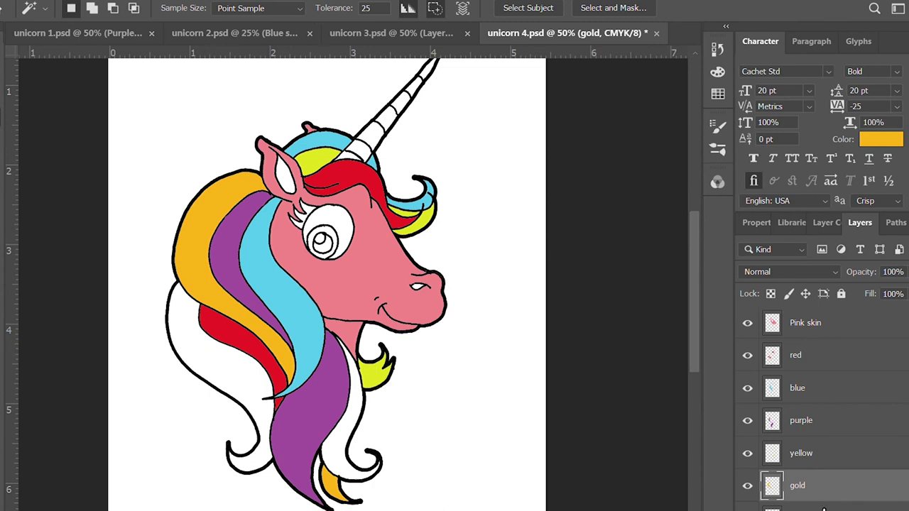
Fill the lower-left mane strand with magenta on a new layer named 'pink'
left_click(838, 506)
left_click(186, 355)
key("i")
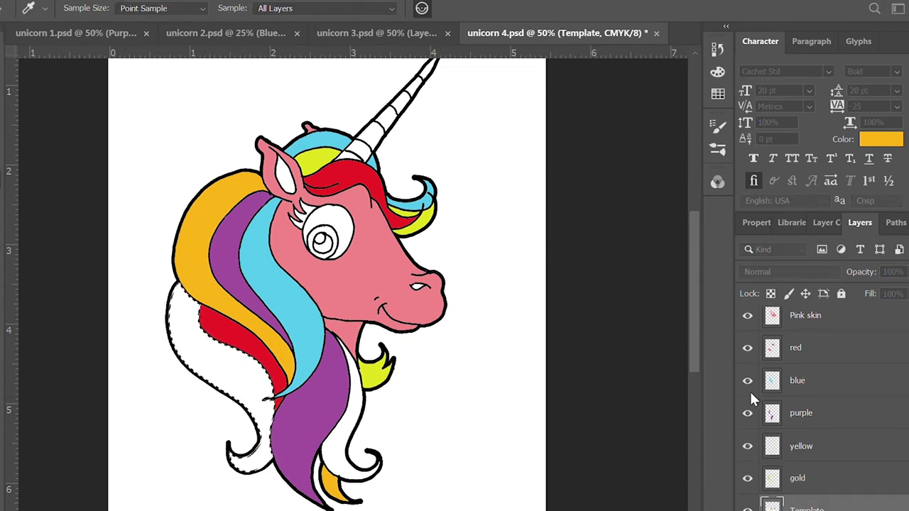
key("w")
key("ctrl+shift+alt+n")
double_click(802, 509)
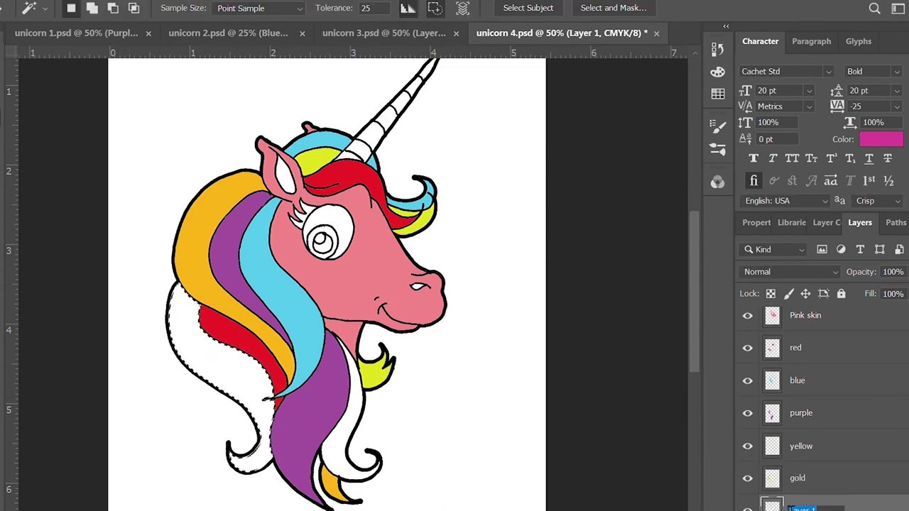
type("pink")
key("Return")
key("alt+BackSpace")
key("ctrl+d")
Select the strand beside the neck, add a layer named 'green', and save
left_click(340, 436)
scroll(817, 426, "down", 2)
left_click(806, 477)
left_click(346, 429)
key("ctrl+shift+alt+n")
key("i")
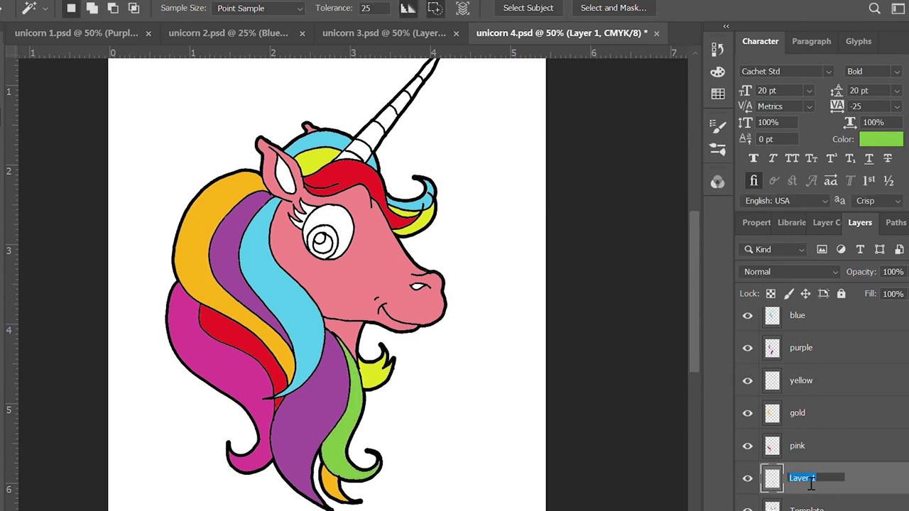
type("green")
key("Return")
key("ctrl+s")
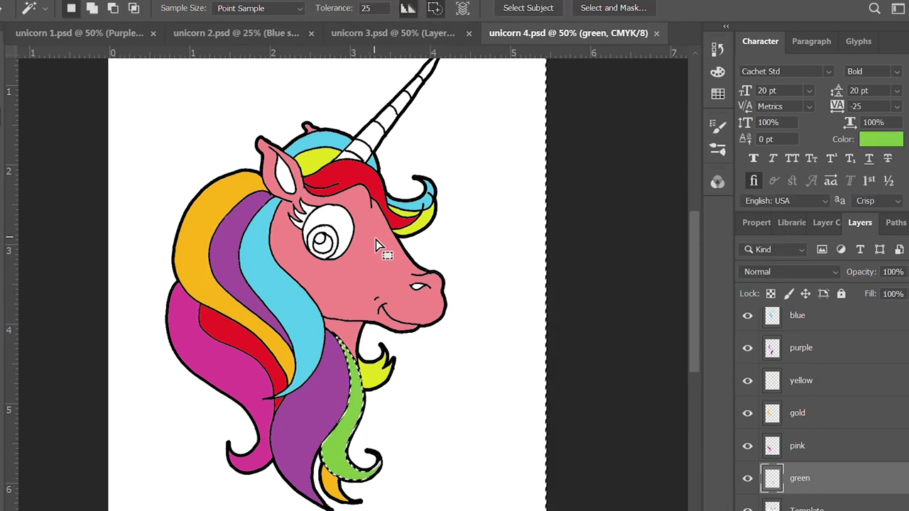
Fill the inner ear with magenta on a new 'inner ear and nose' layer
left_click(809, 505)
left_click(286, 173)
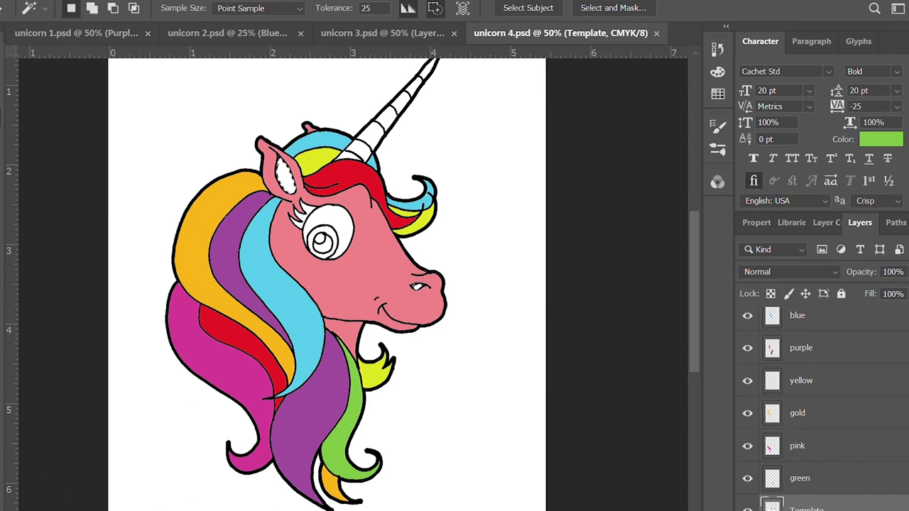
key("i")
key("w")
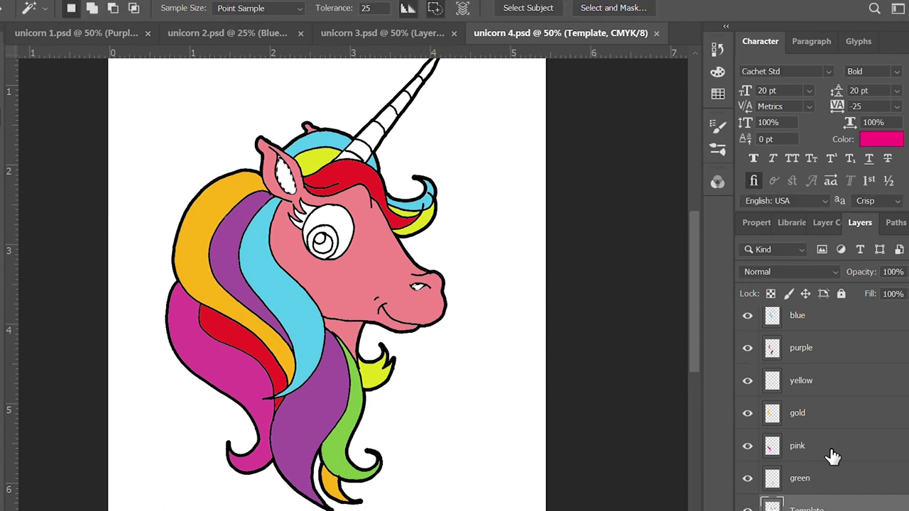
left_click(831, 505)
type("inner ear and")
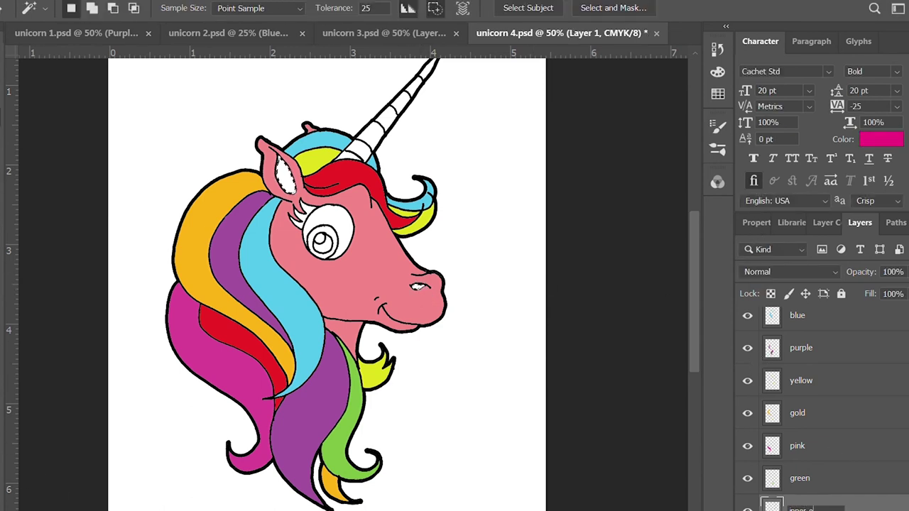
key("Return")
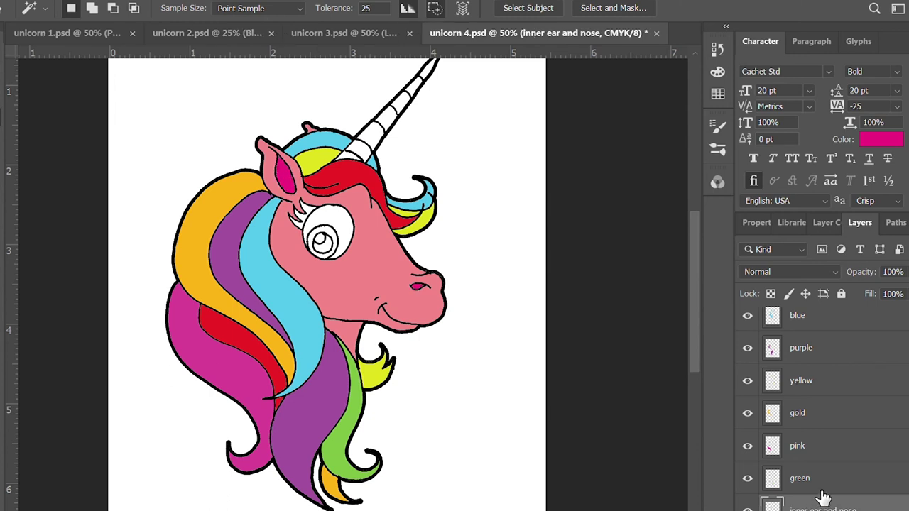
key("alt+BackSpace")
key("ctrl+d")
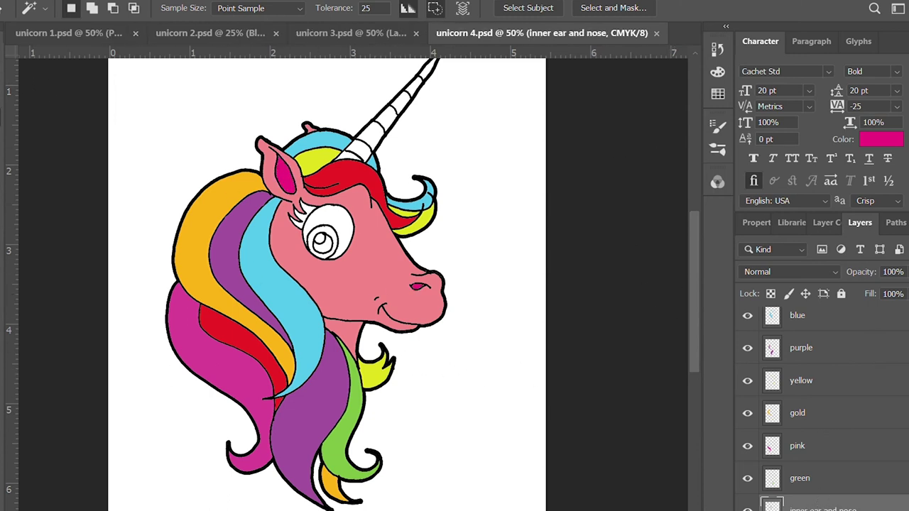
Sample the green colour from the artwork and make the Template layer active again
key("i")
left_click(340, 429)
scroll(881, 432, "up", 1)
left_click(838, 486)
scroll(841, 470, "down", 1)
left_click(838, 479)
key("w")
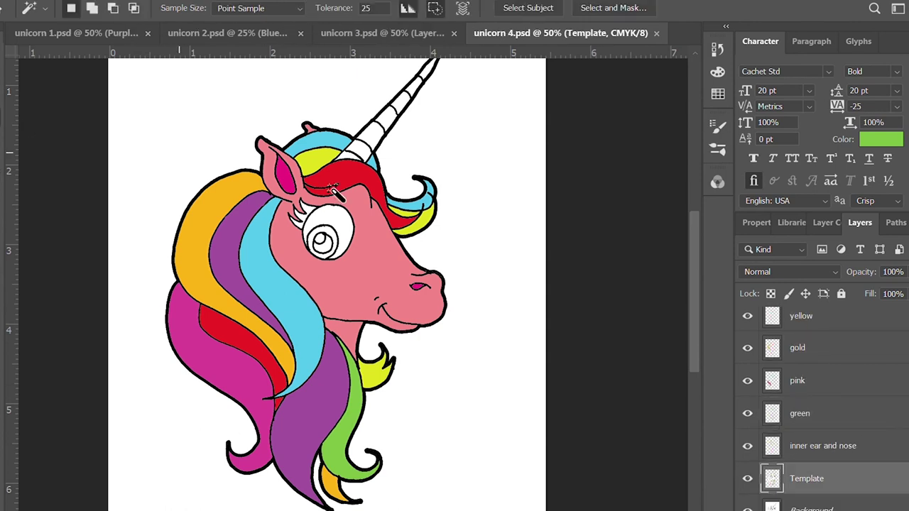
left_click(809, 417)
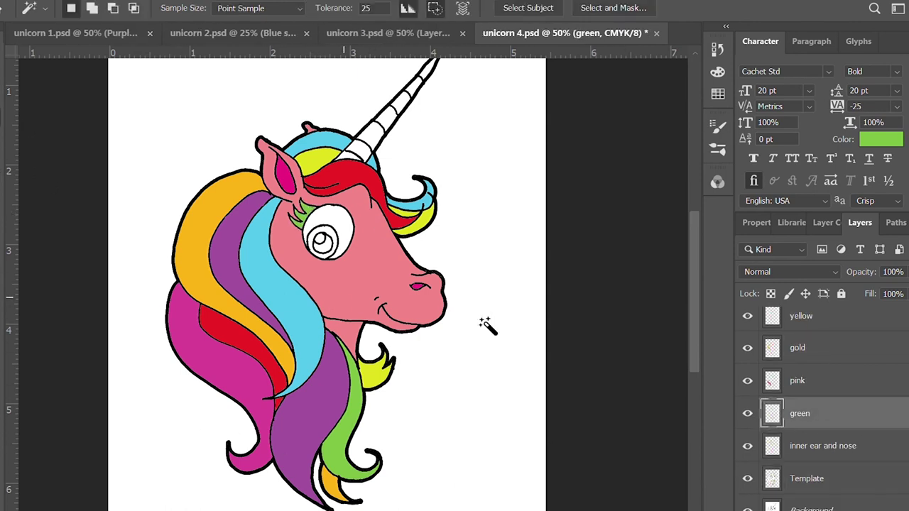
scroll(383, 226, "up", 2)
key("i")
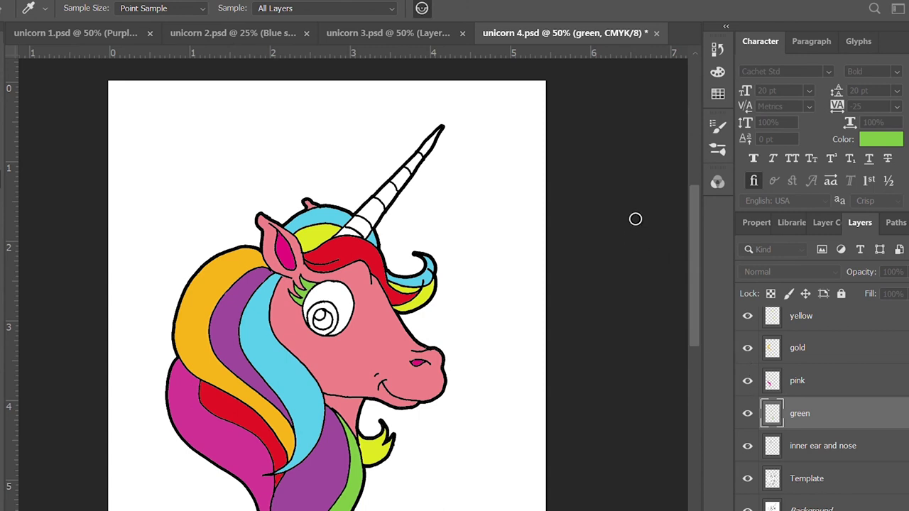
key("w")
left_click(809, 479)
Select the three horn segments and fill them yellow on a new layer named 'Horn'
left_click(355, 227)
left_click(386, 190, "shift")
left_click(425, 152, "shift")
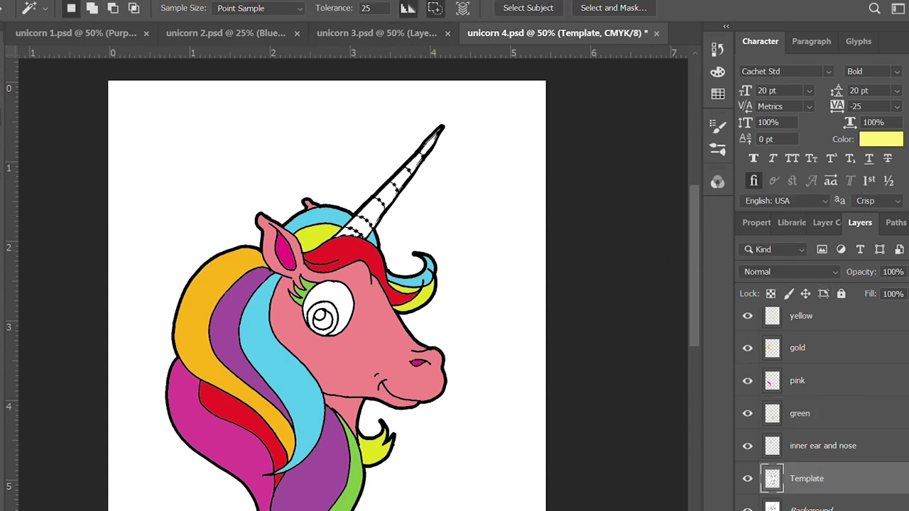
key("ctrl+shift+alt+n")
double_click(799, 478)
type("Horn")
key("Return")
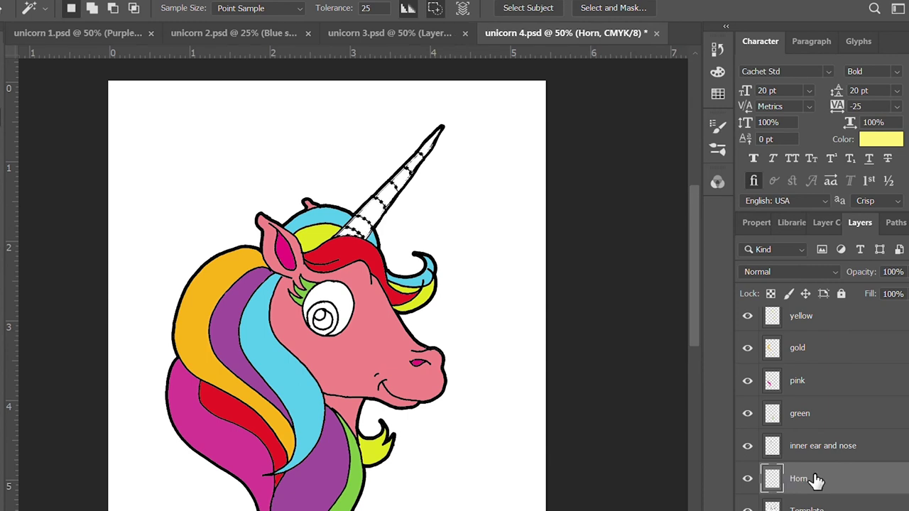
key("alt+BackSpace")
key("ctrl+d")
Save the document and add a new empty layer above Template
key("ctrl+s")
scroll(880, 452, "down", 1)
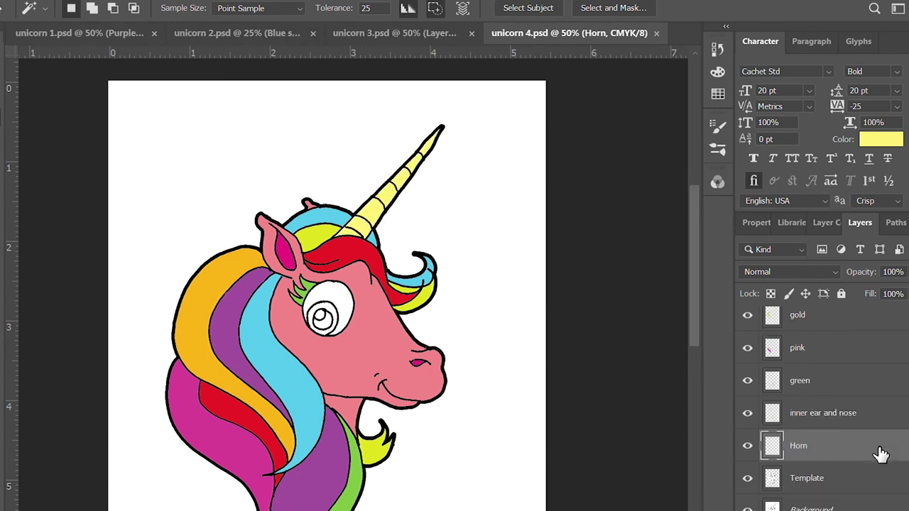
left_click(852, 479)
key("ctrl+shift+alt+n")
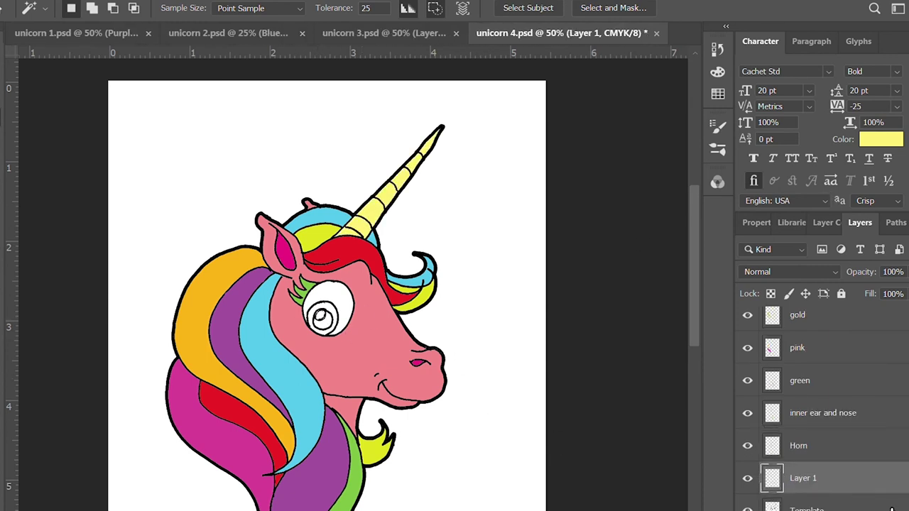
Reset the colour to black and create the 'eye glare' and 'black eye' layers
key("d")
double_click(802, 478)
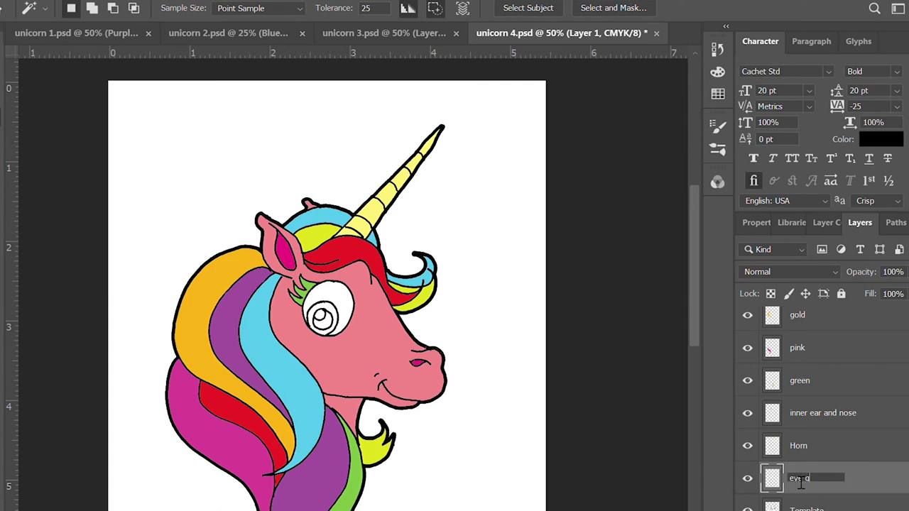
type("lare")
key("Return")
left_click(807, 508)
key("ctrl+shift+alt+n")
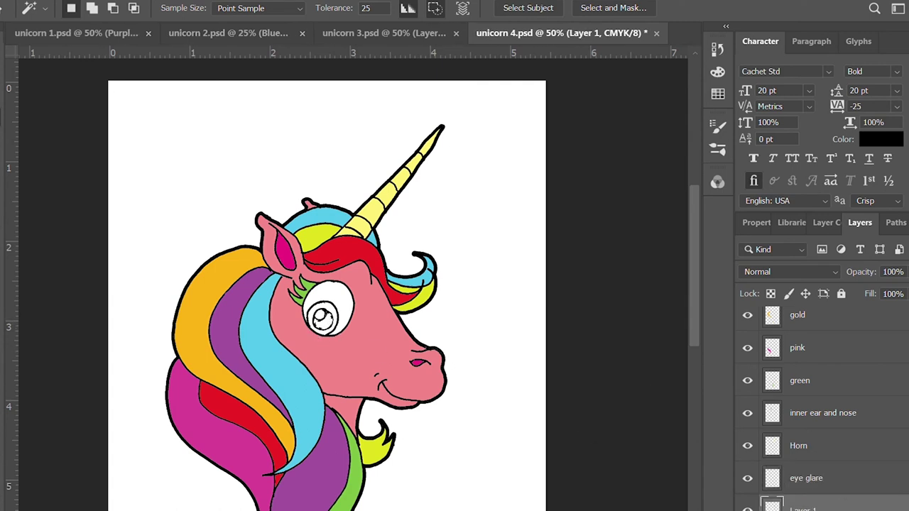
type("black eye")
key("Return")
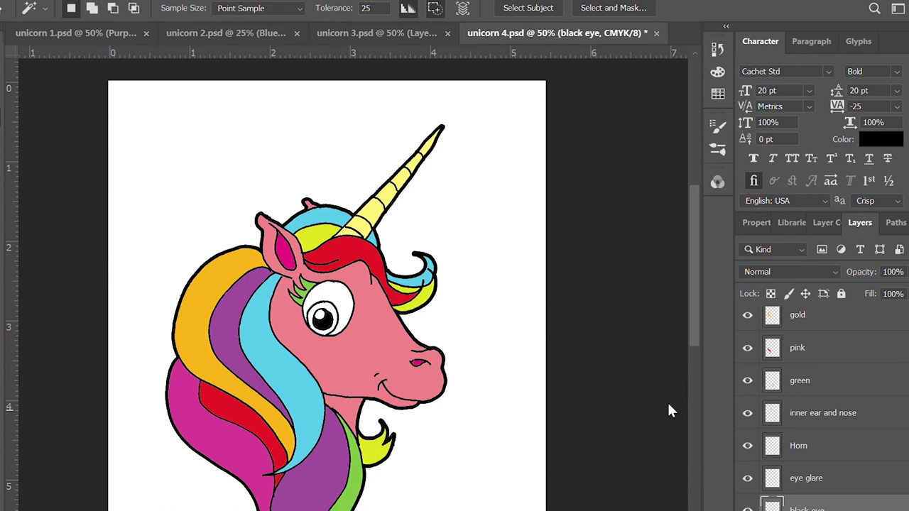
Add a 'white eye' layer and select the white of the eye on Template
key("alt+bracketleft")
key("ctrl+shift+alt+n")
key("alt+bracketleft")
left_click(339, 297)
double_click(809, 477)
type("white eye")
key("Return")
left_click(831, 505)
Add a new layer for the iris and sample yellow-green from the mane
key("ctrl+shift+alt+n")
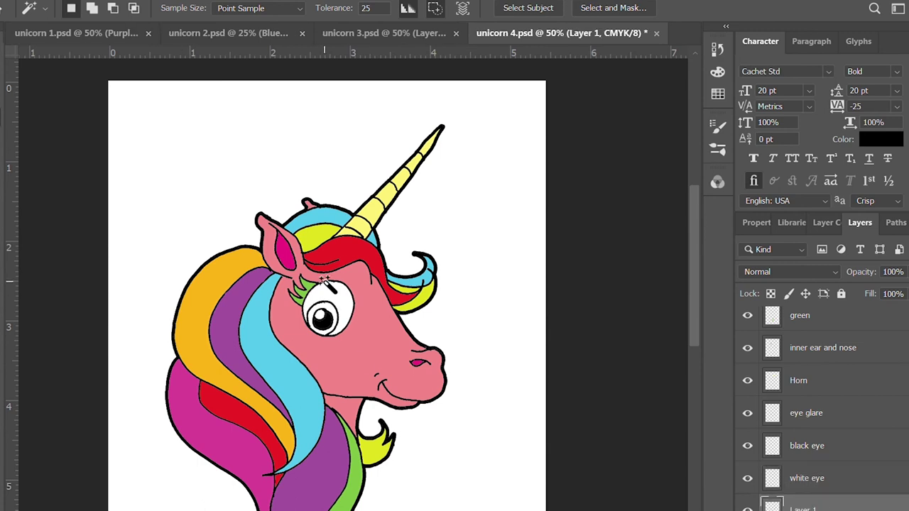
scroll(327, 283, "down", 3)
key("i")
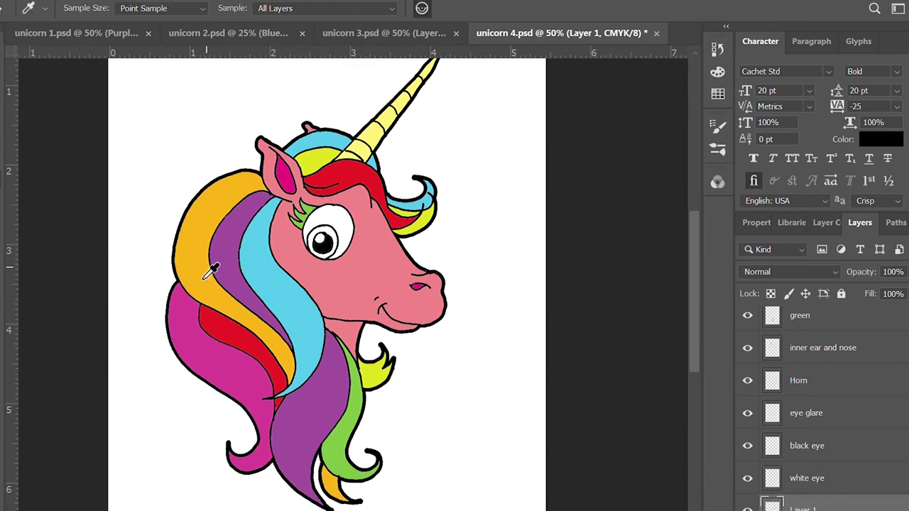
left_click(316, 158)
left_click(788, 478)
left_click(809, 506)
key("w")
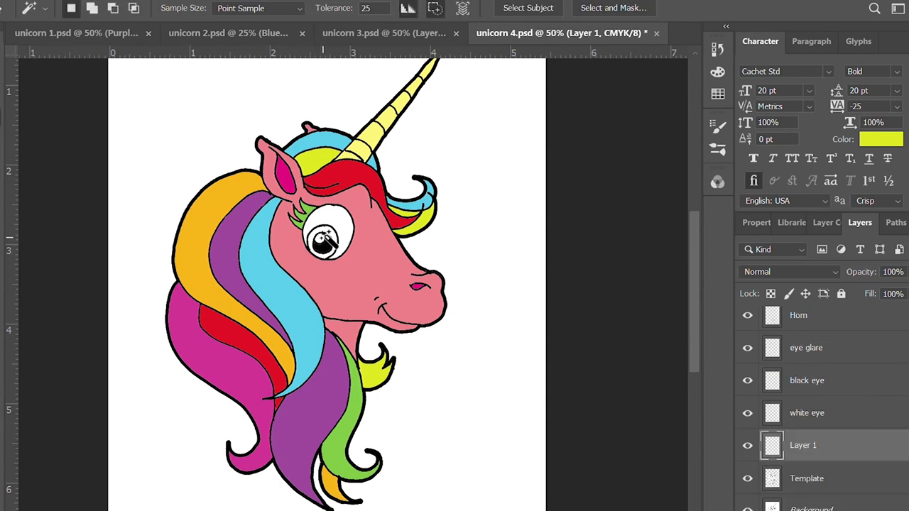
Fill the iris with yellow-green and name its layer 'Yellow eye'
key("alt+bracketleft")
key("alt+BackSpace")
left_click(848, 454)
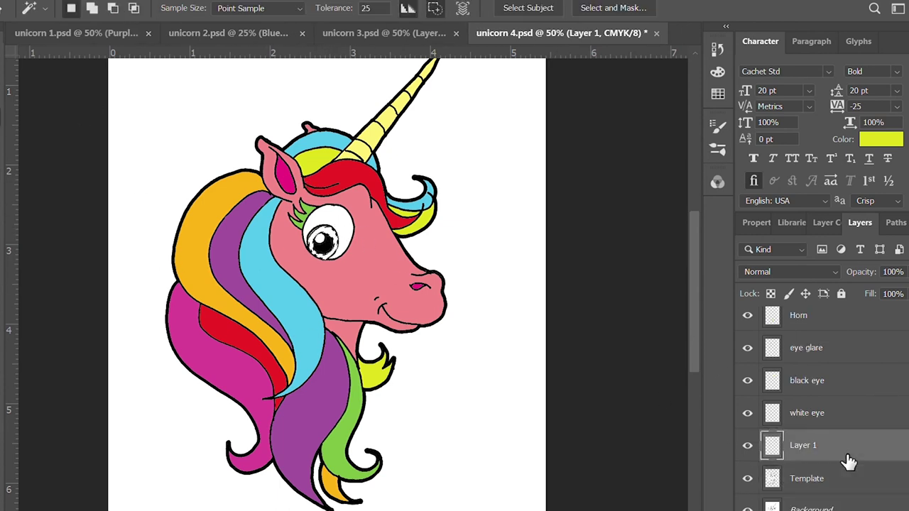
double_click(806, 446)
type("Y")
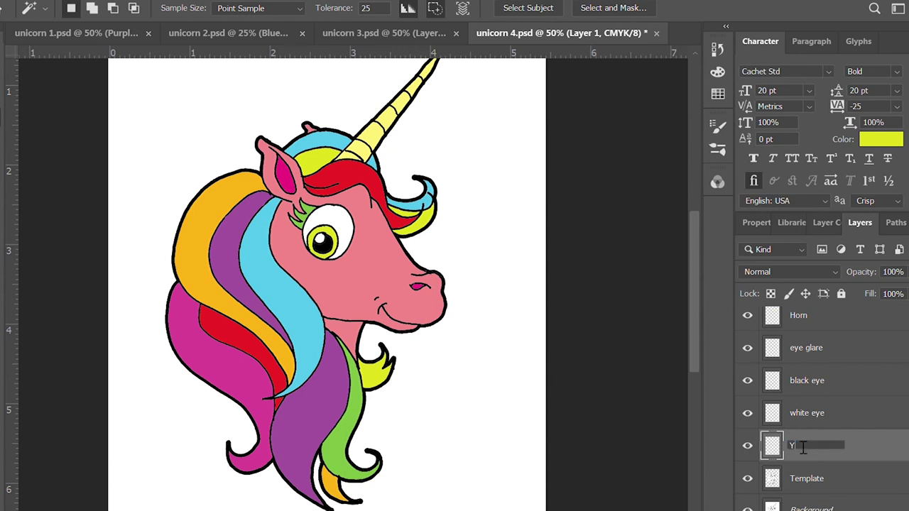
type("ellow eye")
key("Return")
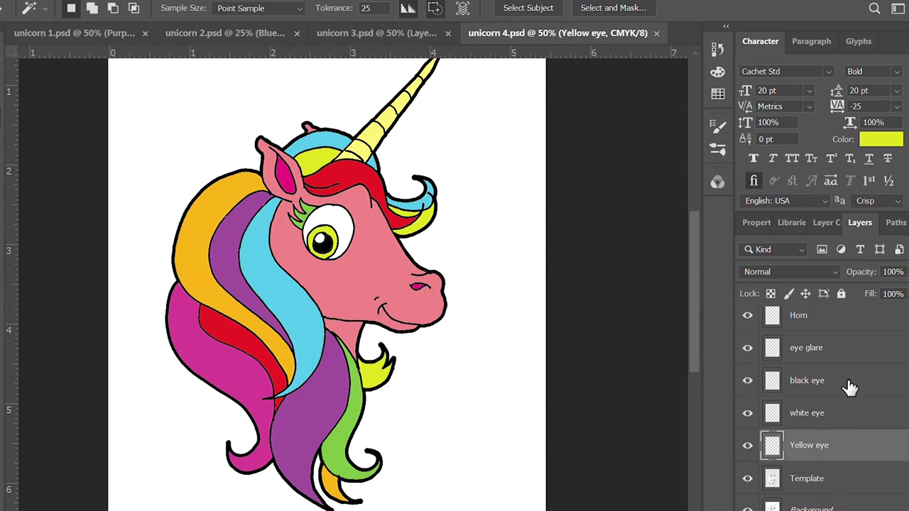
Select the Pink skin layer to start its Bevel & Emboss effect
scroll(868, 376, "down", 5)
left_click(876, 320)
key("h")
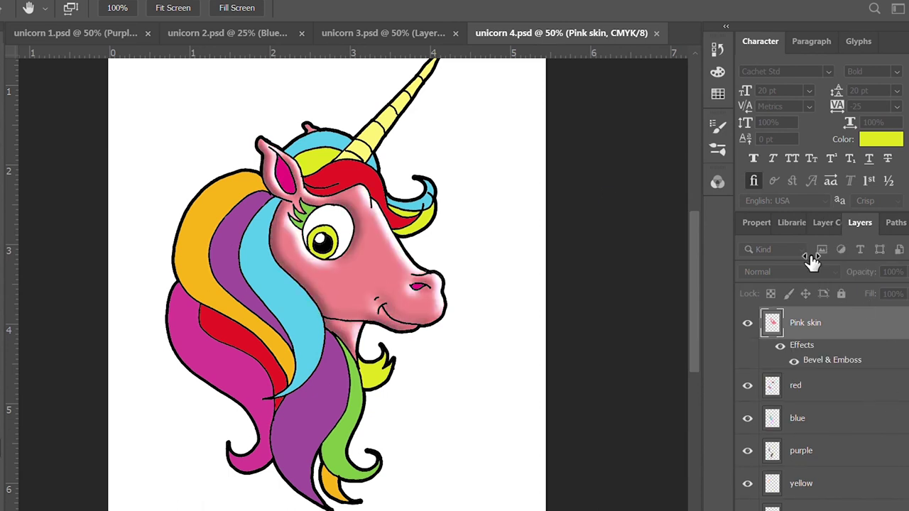
Give the Pink skin layer Bevel & Emboss and Stroke effects
key("i")
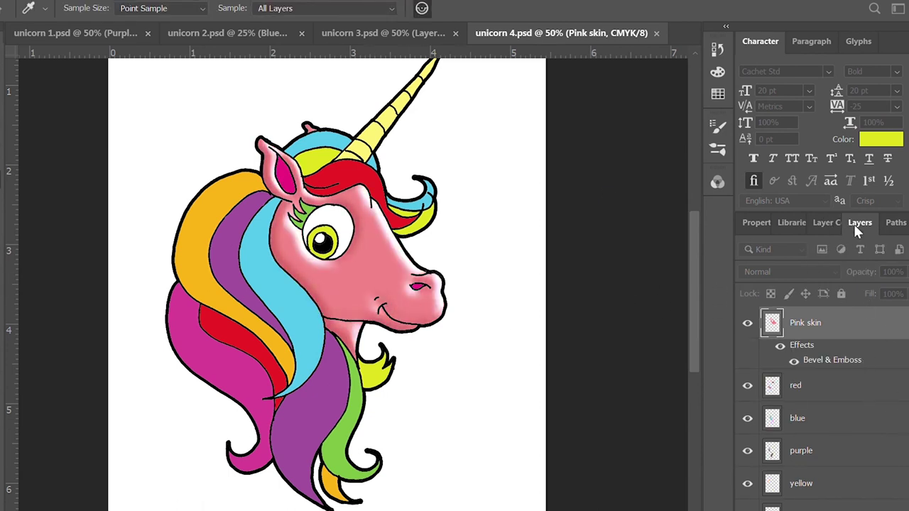
key("h")
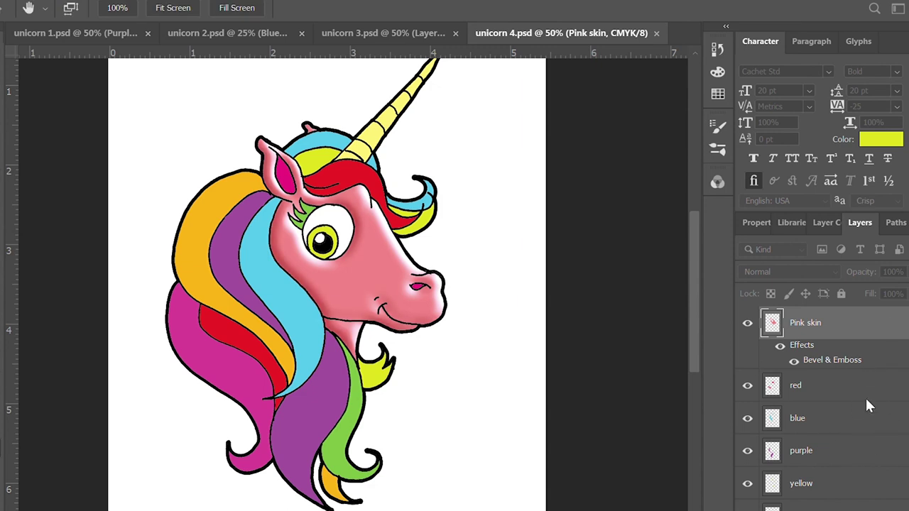
key("ctrl+z")
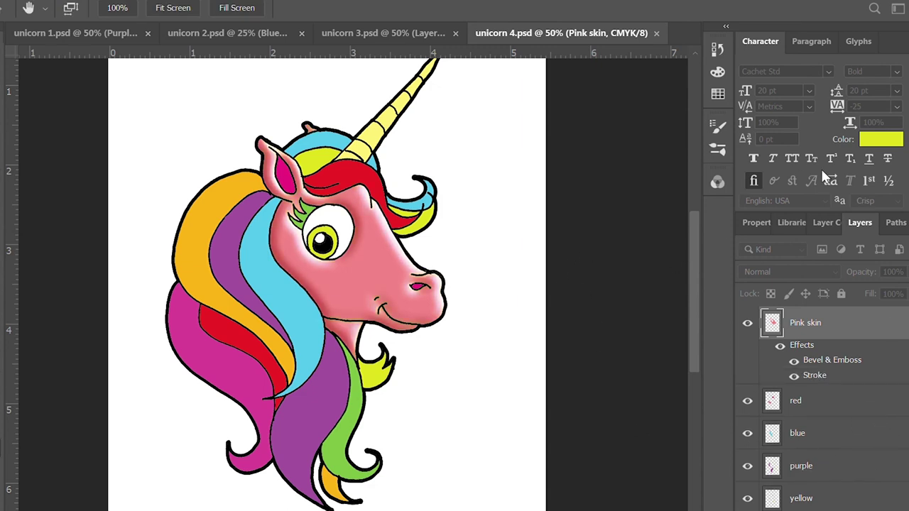
key("i")
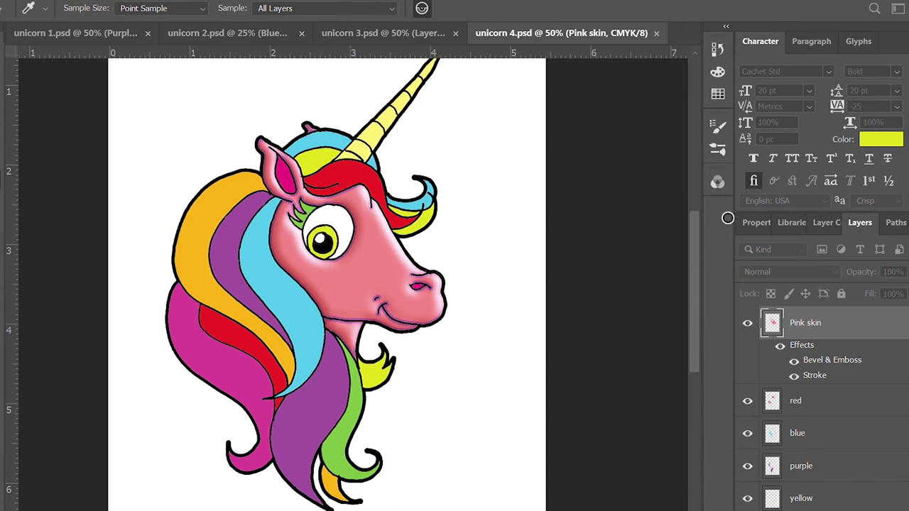
key("h")
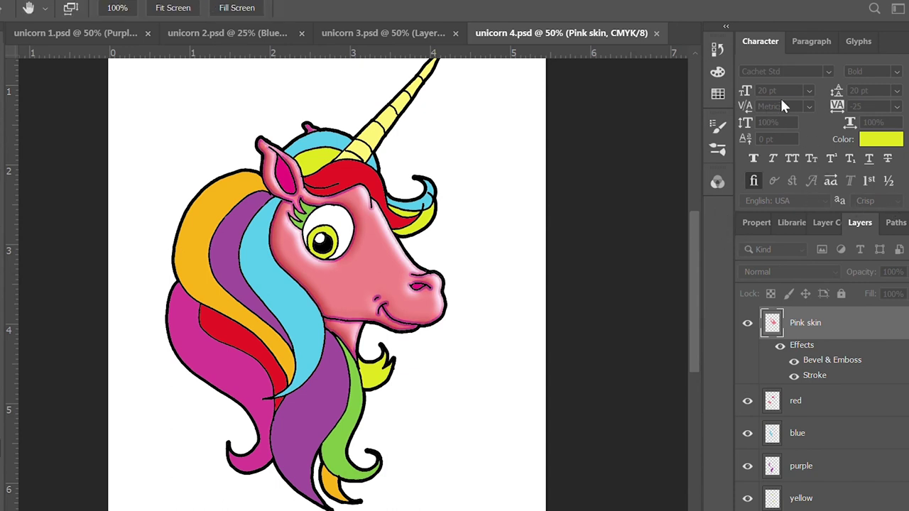
key("w")
left_click(902, 322)
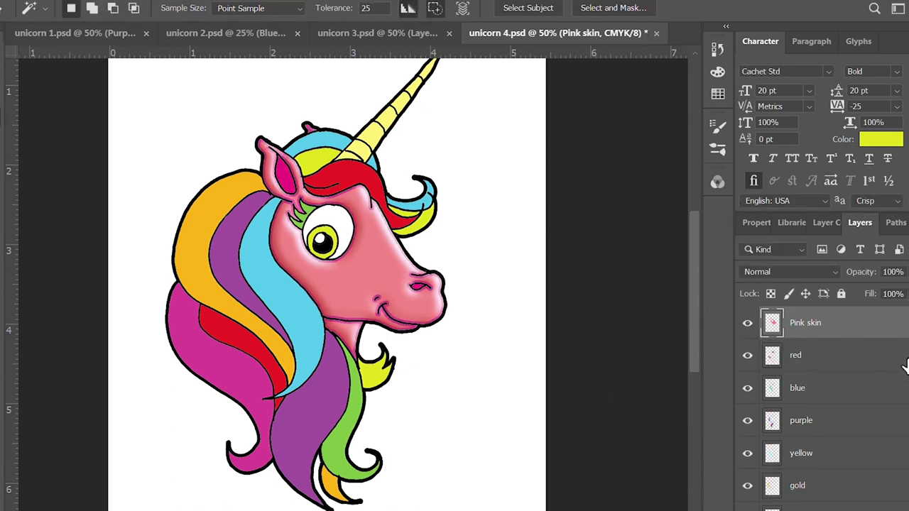
Give the red mane layer Bevel & Emboss and Stroke effects
left_click(901, 357)
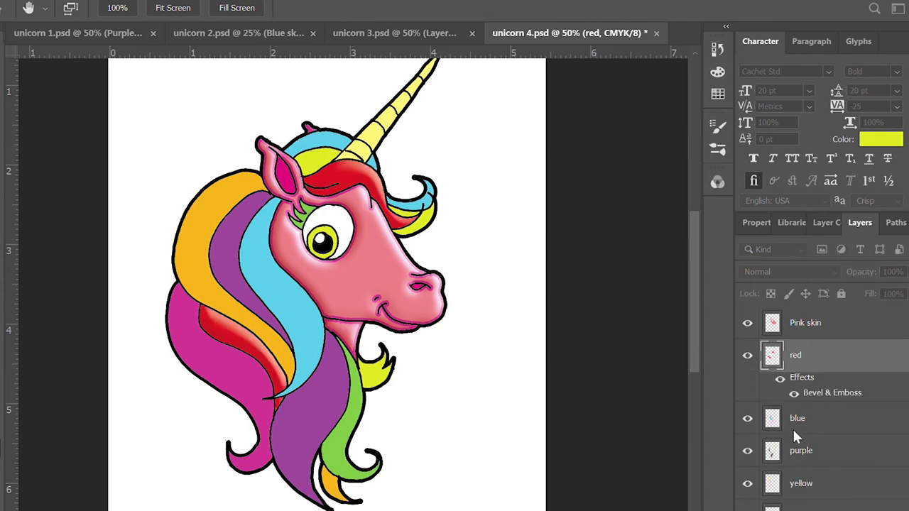
key("i")
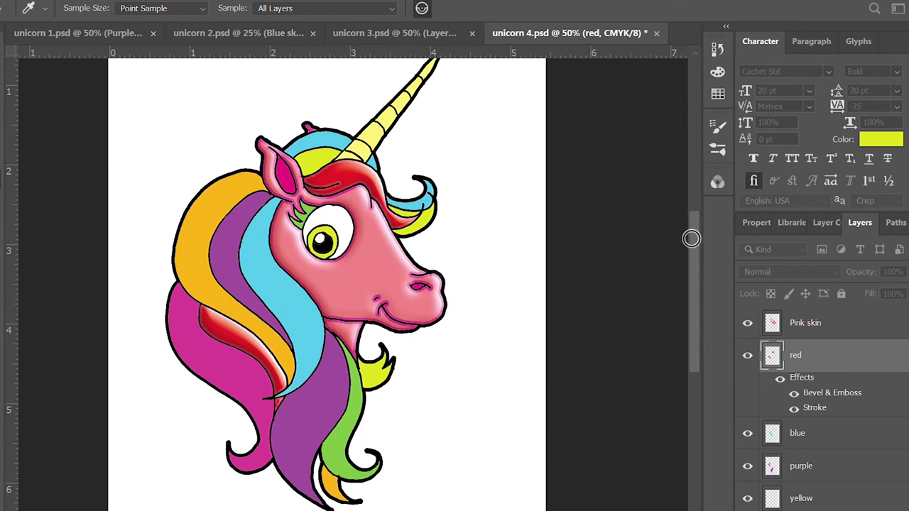
key("h")
key("i")
key("w")
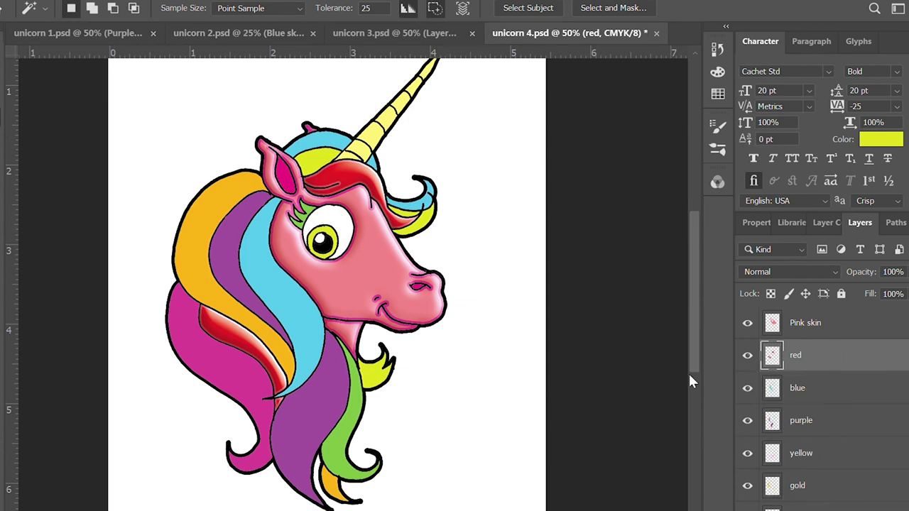
left_click(824, 392)
Add Bevel & Emboss and Stroke to the blue mane layer and collapse its effects
key("ctrl+alt+v")
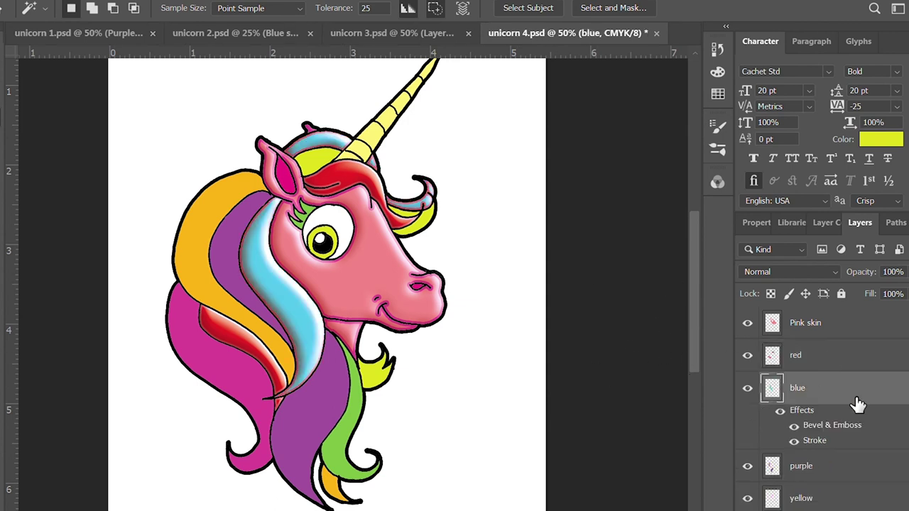
key("h")
key("i")
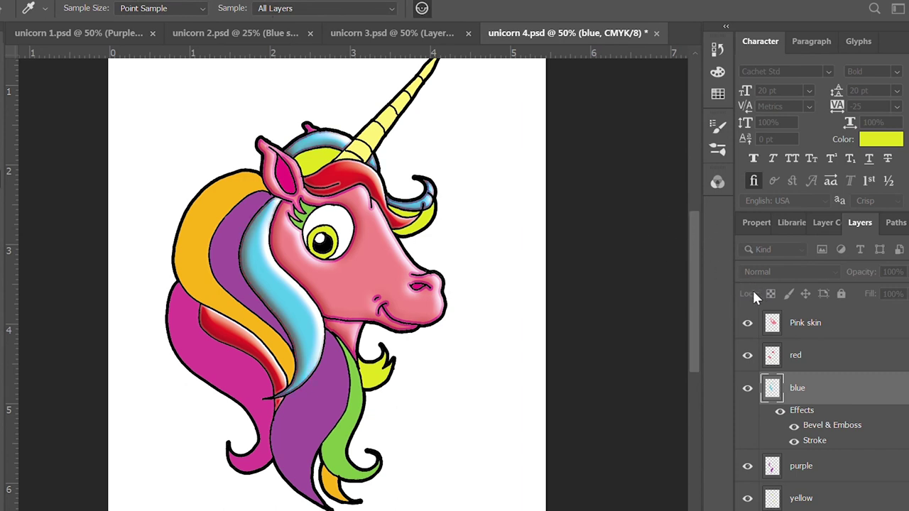
key("h")
key("i")
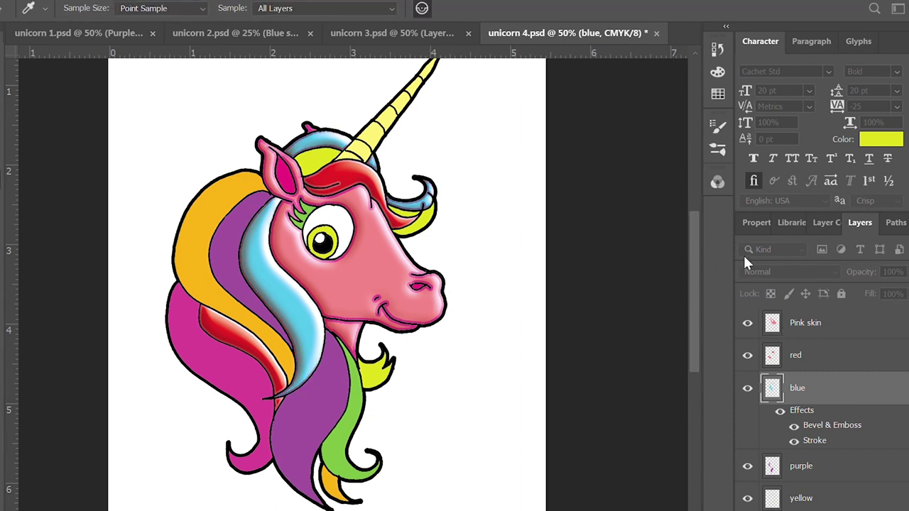
key("h")
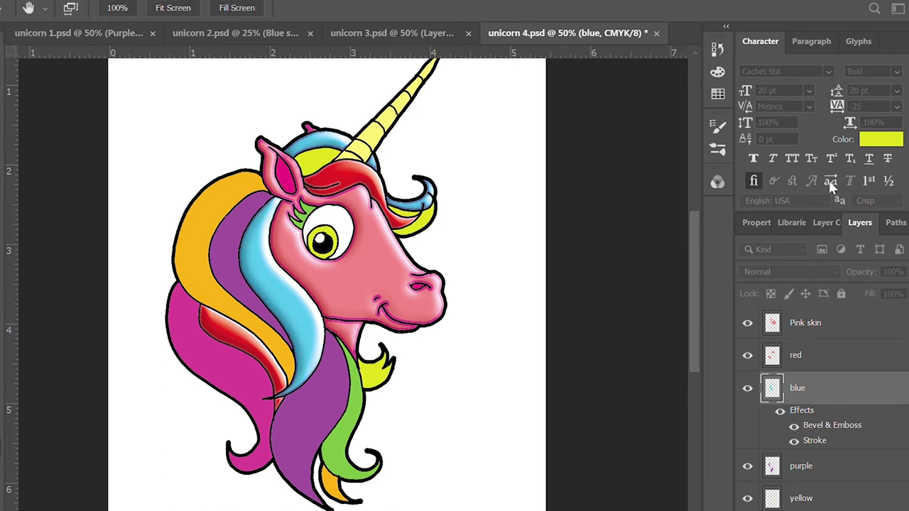
key("w")
left_click(899, 388)
Paste the copied Bevel & Emboss and Stroke onto the purple layer
left_click(883, 423)
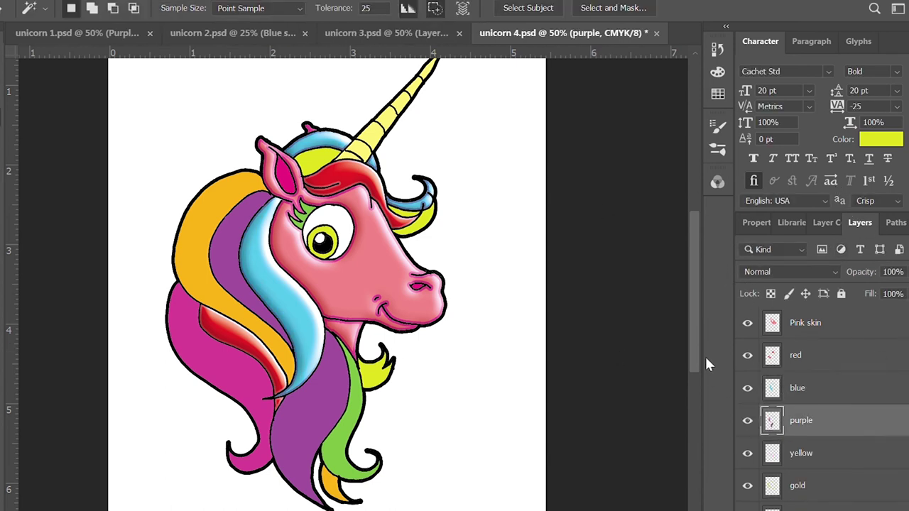
left_click(899, 420)
key("h")
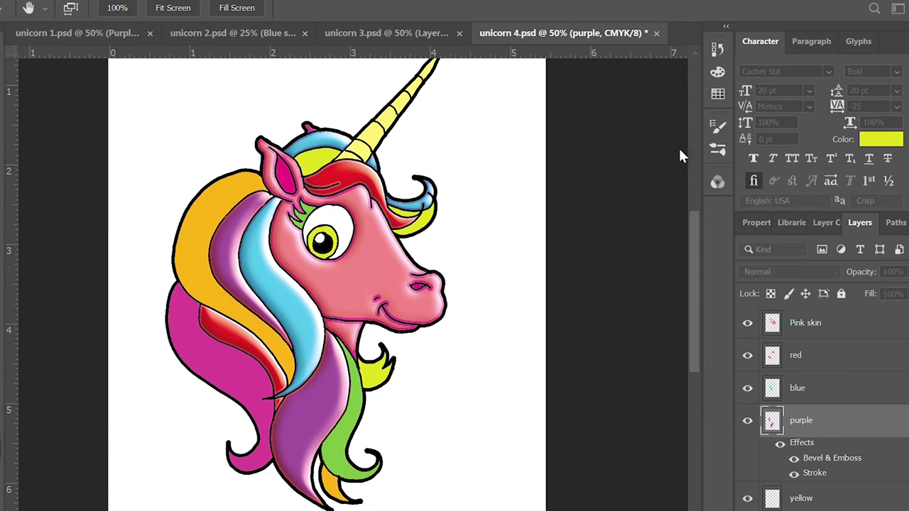
key("i")
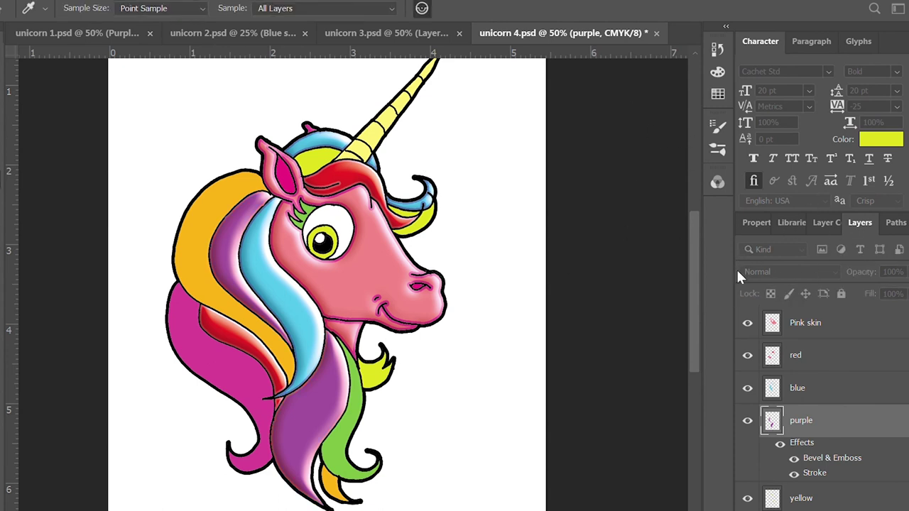
key("h")
key("i")
key("h")
key("w")
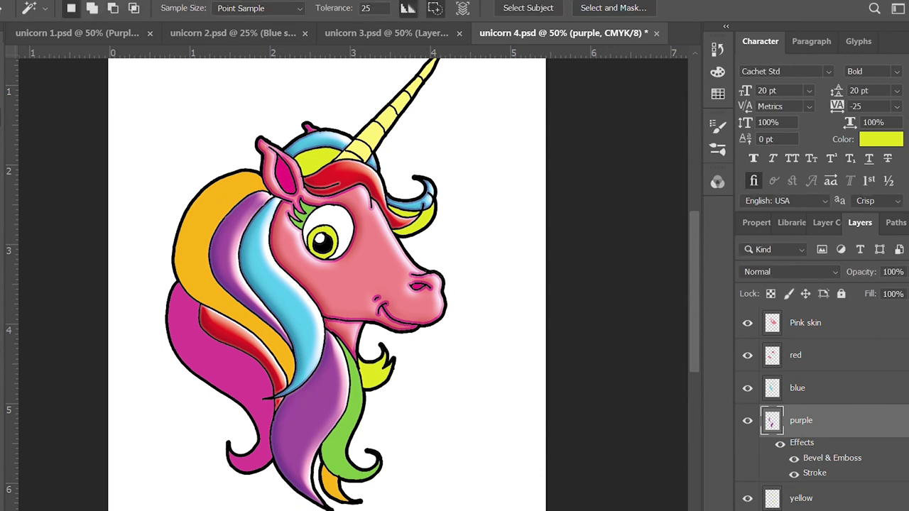
Paste the copied Bevel & Emboss and Stroke onto the yellow layer
left_click(899, 420)
left_click(867, 453)
left_click(898, 453)
key("h")
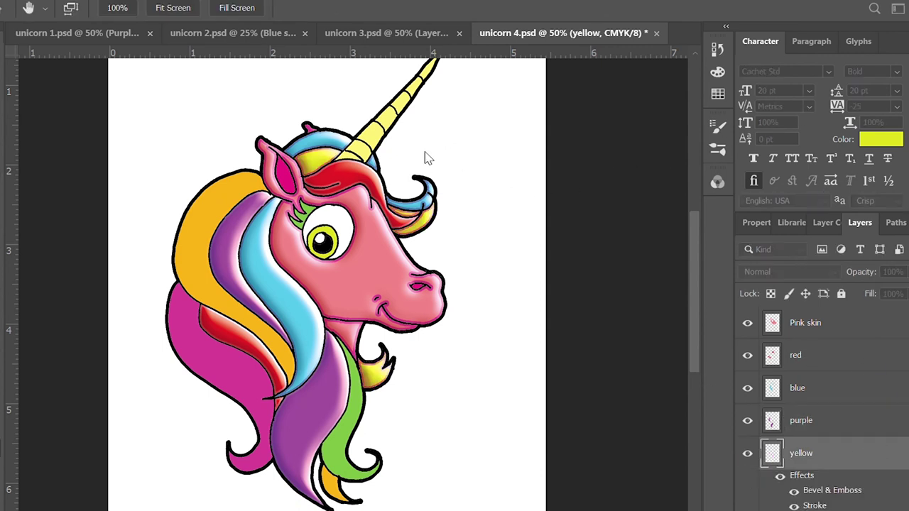
key("i")
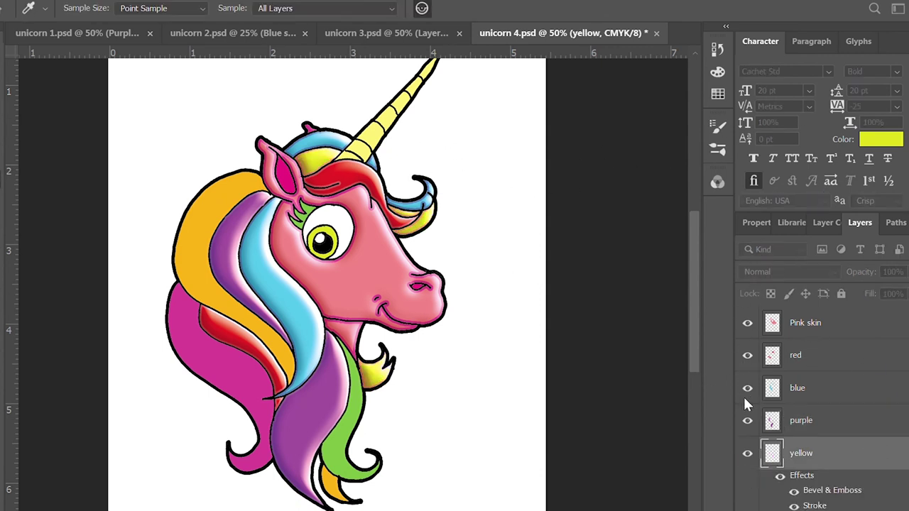
key("h")
key("i")
key("w")
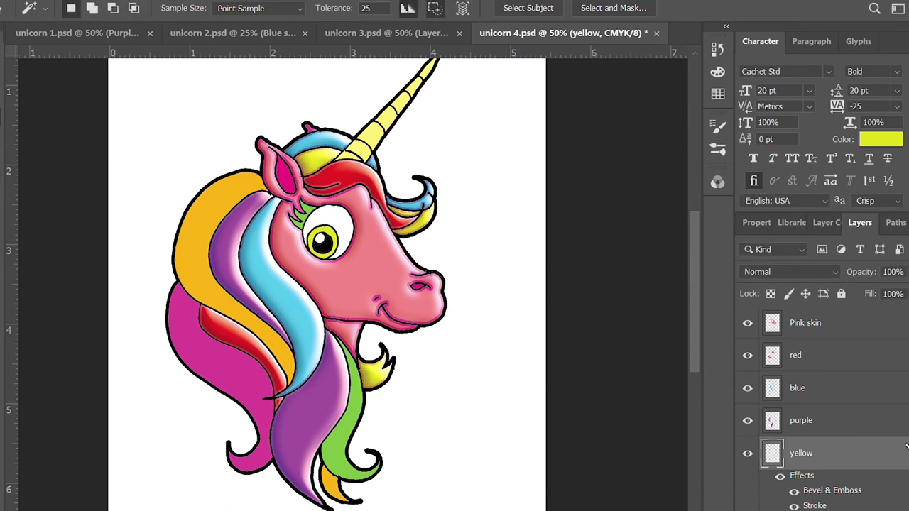
Paste the Bevel & Emboss and Stroke style onto the gold and pink layers
left_click(898, 453)
scroll(837, 401, "down", 3)
left_click(844, 395)
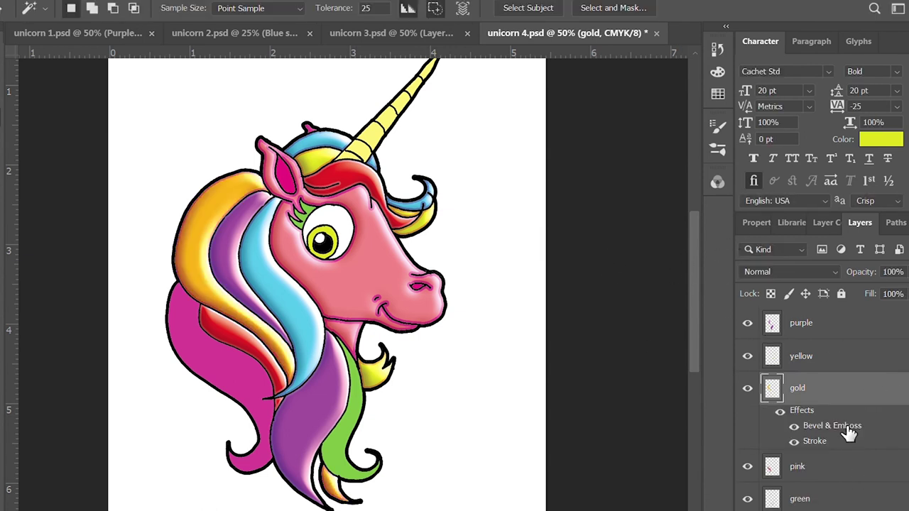
key("i")
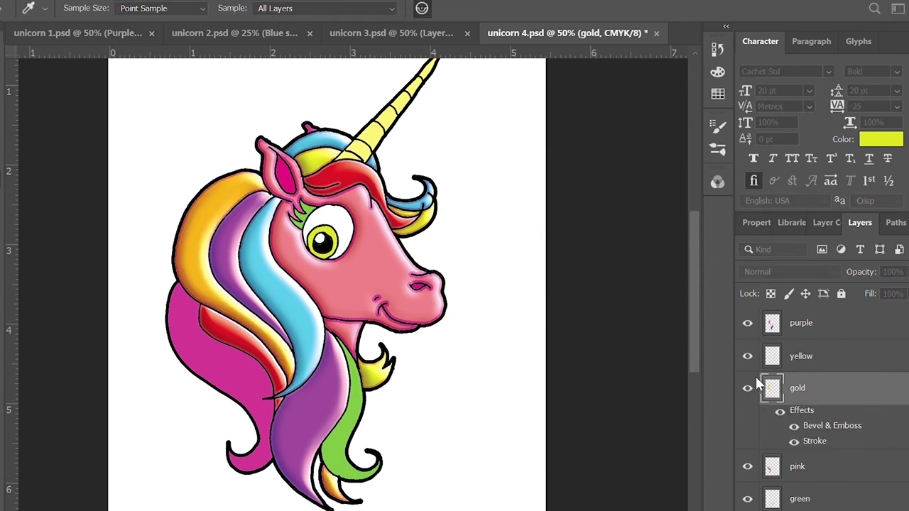
key("w")
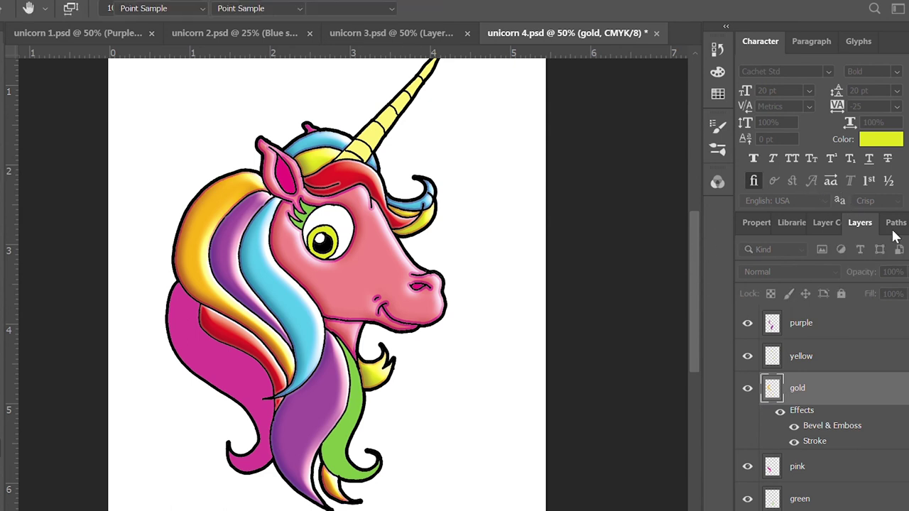
left_click(875, 424)
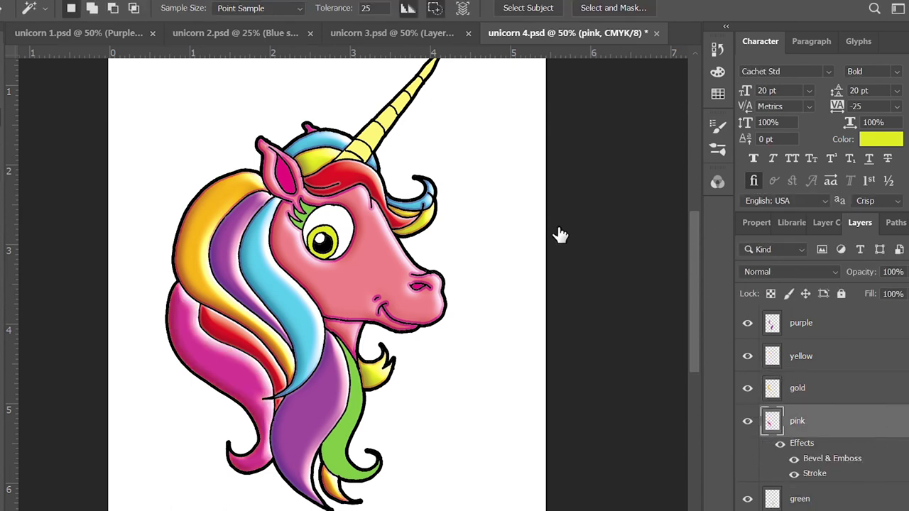
key("h")
key("i")
key("h")
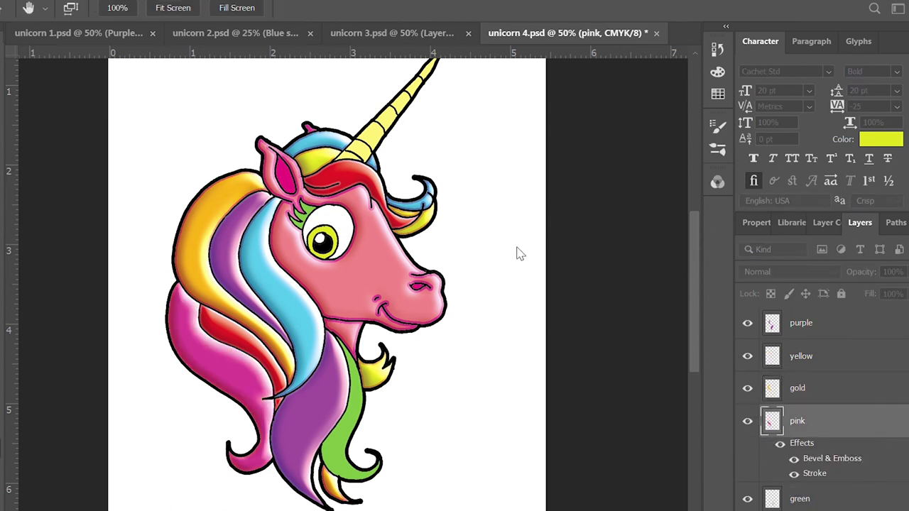
key("w")
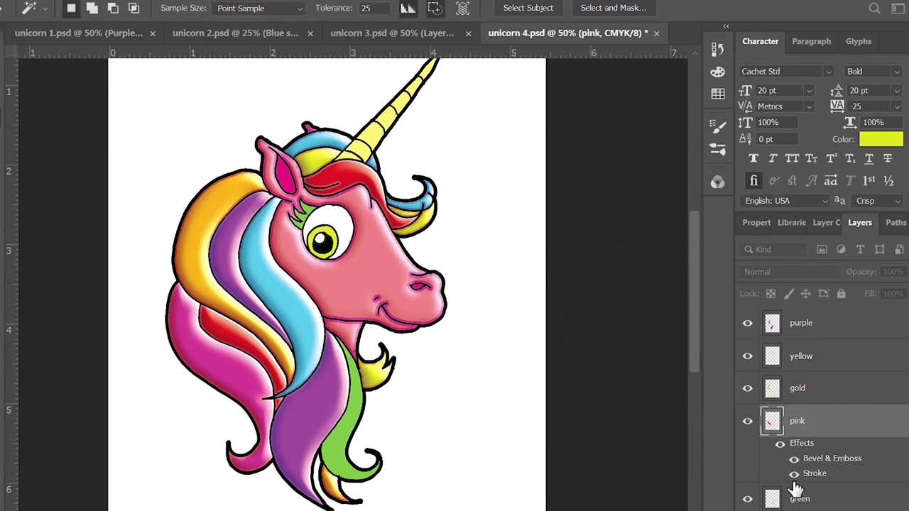
Paste the Bevel & Emboss and Stroke style onto the green layer and save
left_click(902, 457)
key("h")
key("w")
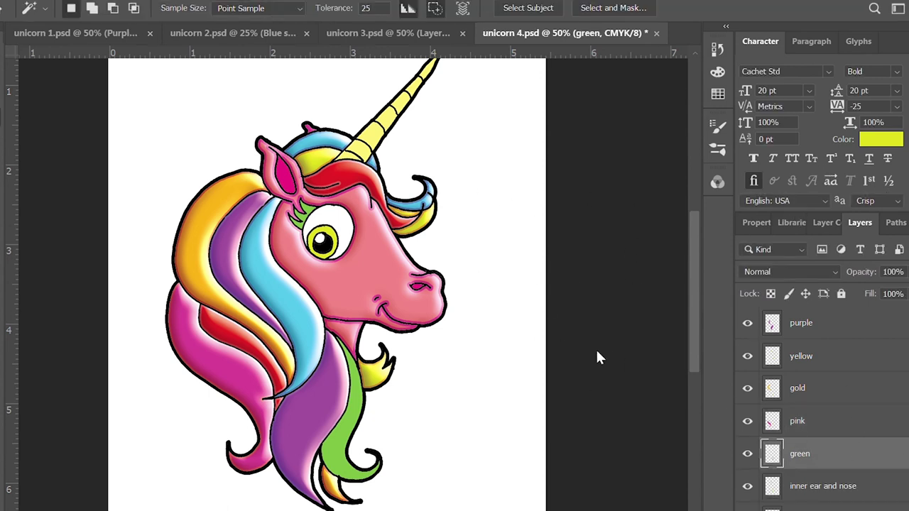
key("h")
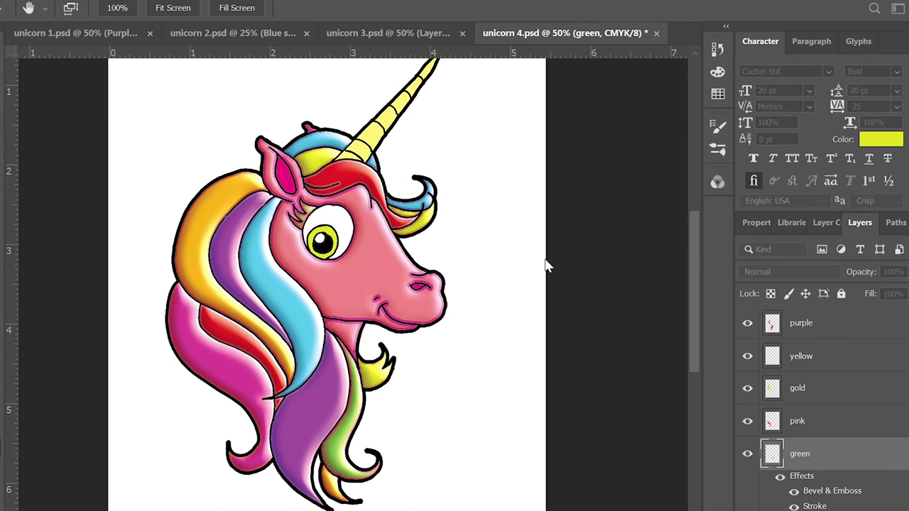
key("i")
key("h")
key("i")
key("h")
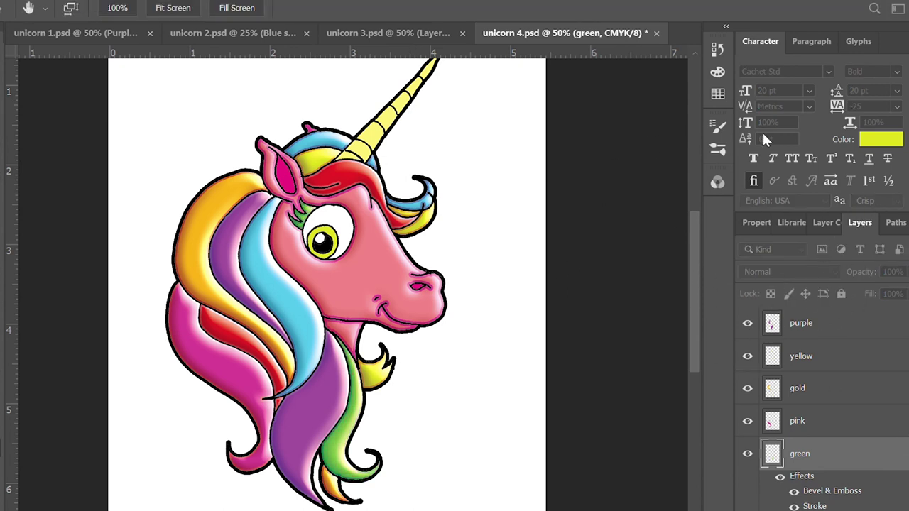
key("w")
left_click(890, 454)
key("ctrl+s")
scroll(890, 460, "down", 3)
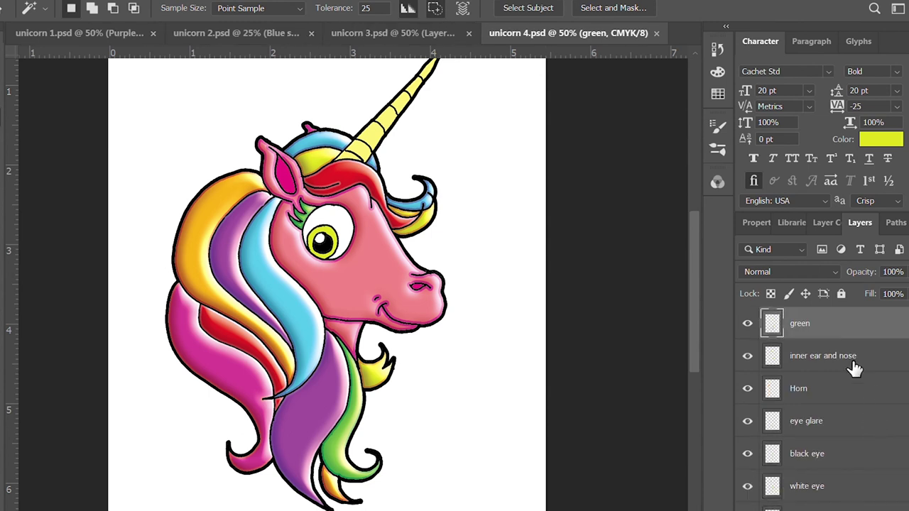
Style the inner ear and nose layer, then give the Horn a Bevel & Emboss
left_click(892, 362)
key("h")
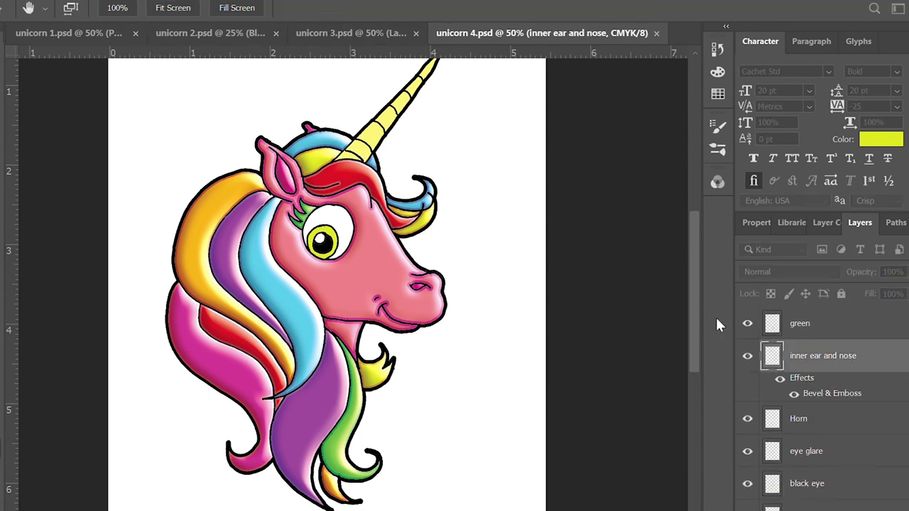
key("i")
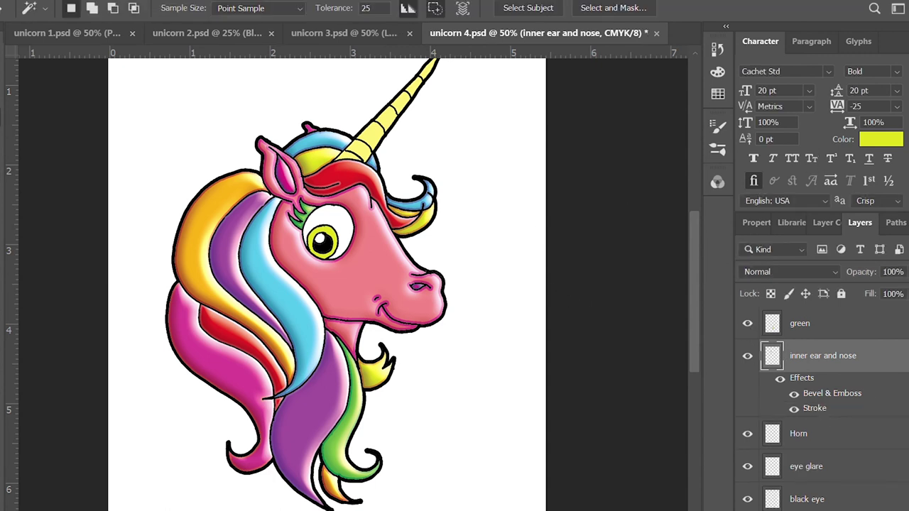
left_click(901, 390)
key("h")
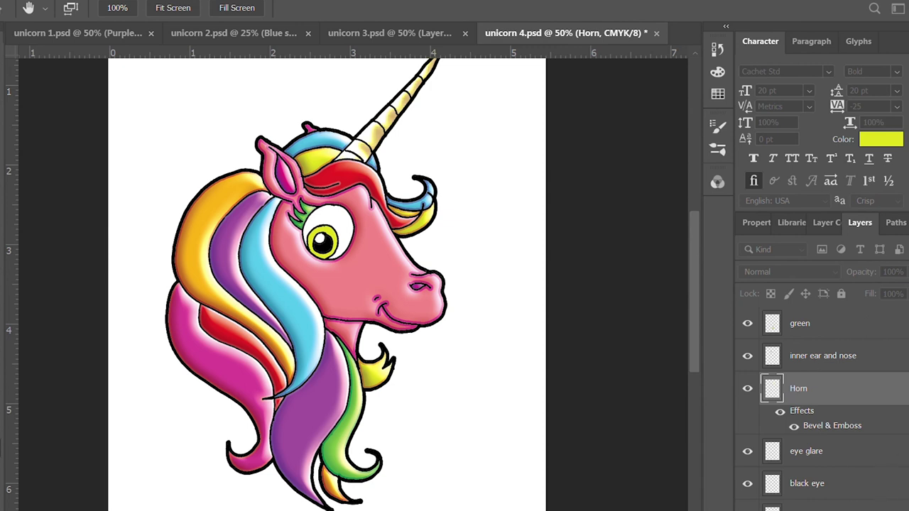
Add a Stroke outline to the Horn and save the document
key("i")
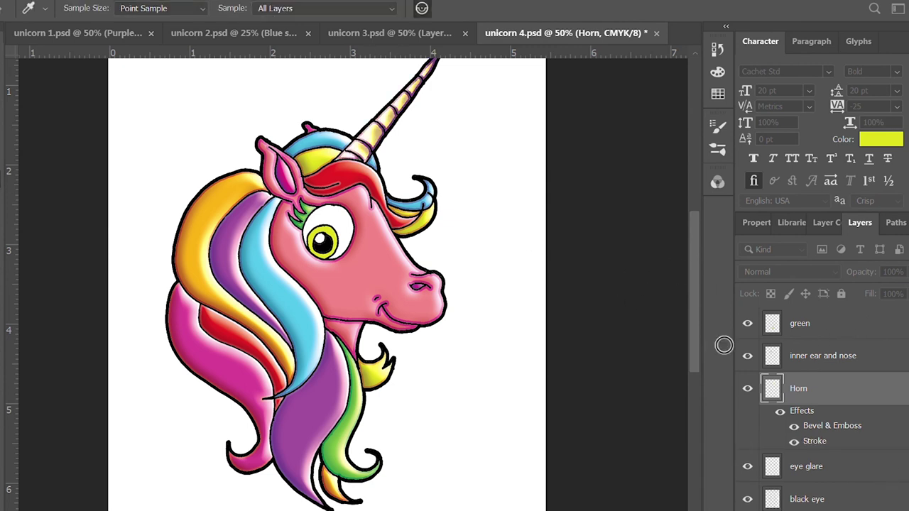
key("h")
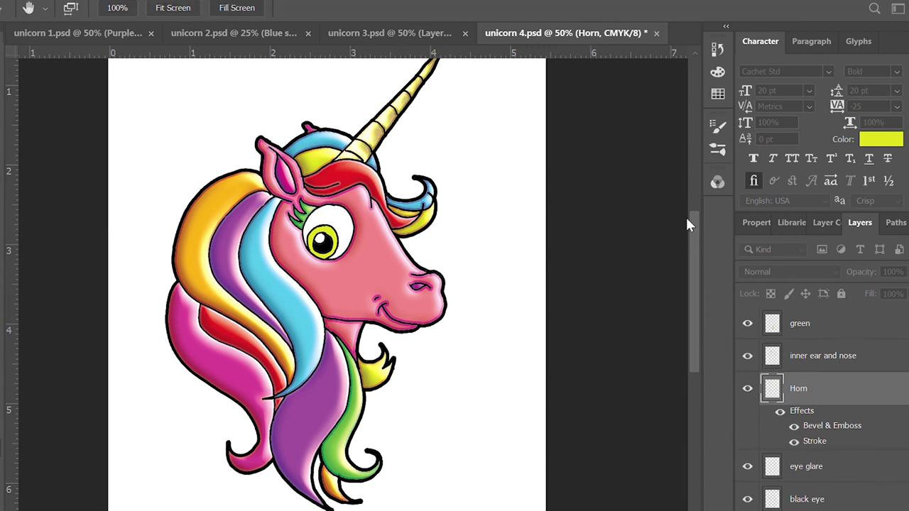
key("w")
key("ctrl+s")
Give the eye glare an outer glow and confirm the black eye's layer style
left_click(898, 422)
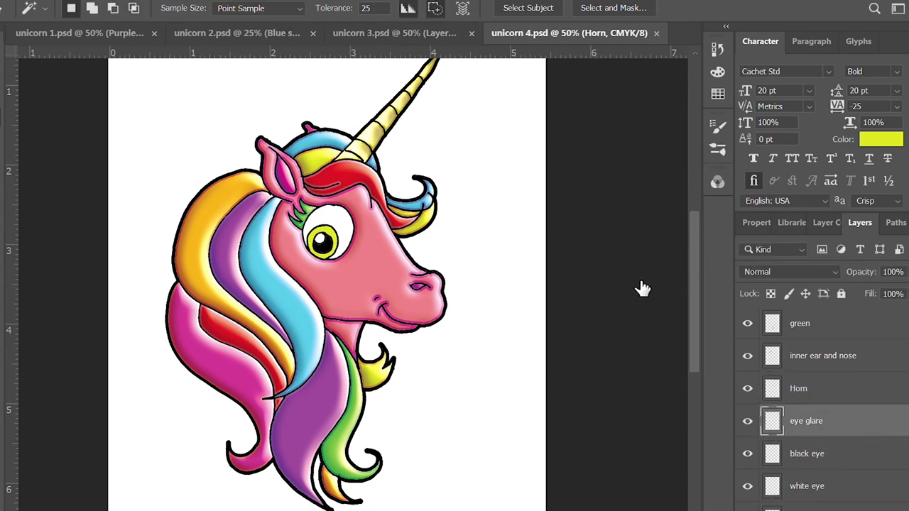
key("h")
key("i")
key("h")
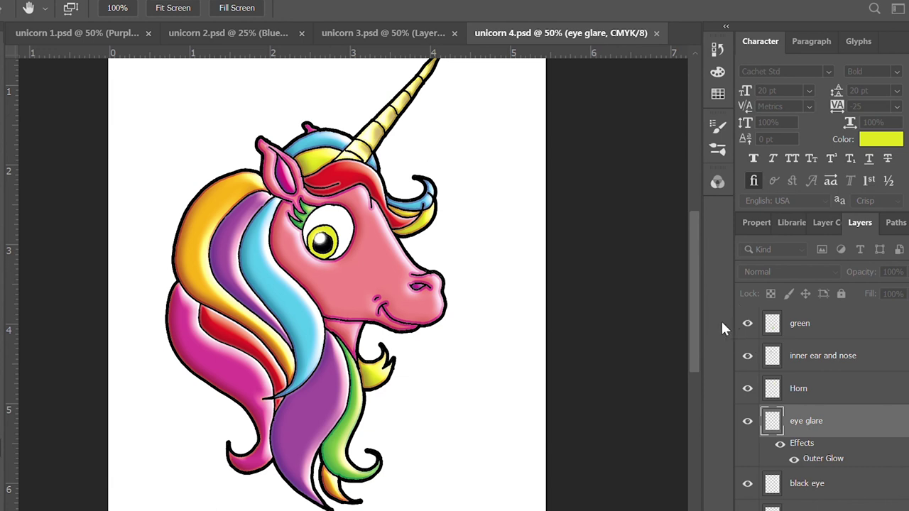
left_click(898, 420)
key("ctrl+s")
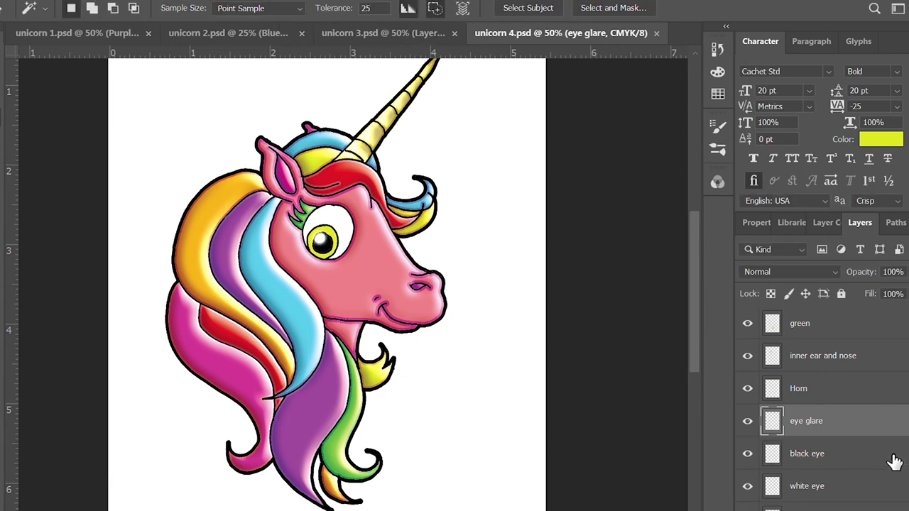
left_click(893, 454)
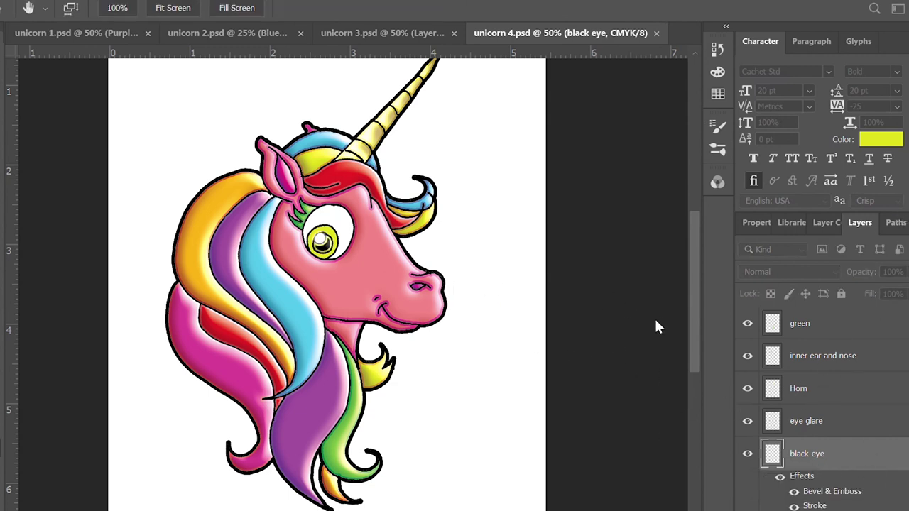
key("Return")
left_click(896, 458)
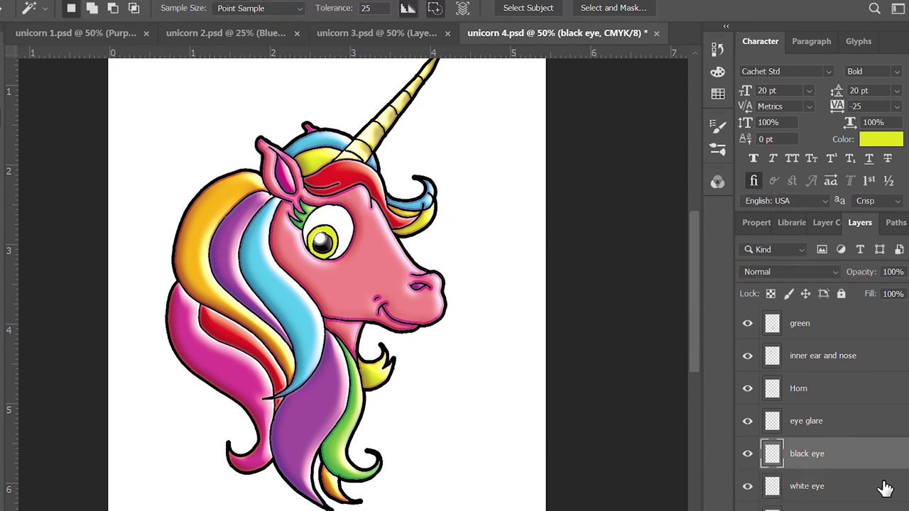
scroll(868, 440, "down", 2)
Apply Bevel & Emboss and Stroke to the white eye layer
left_click(888, 413)
key("h")
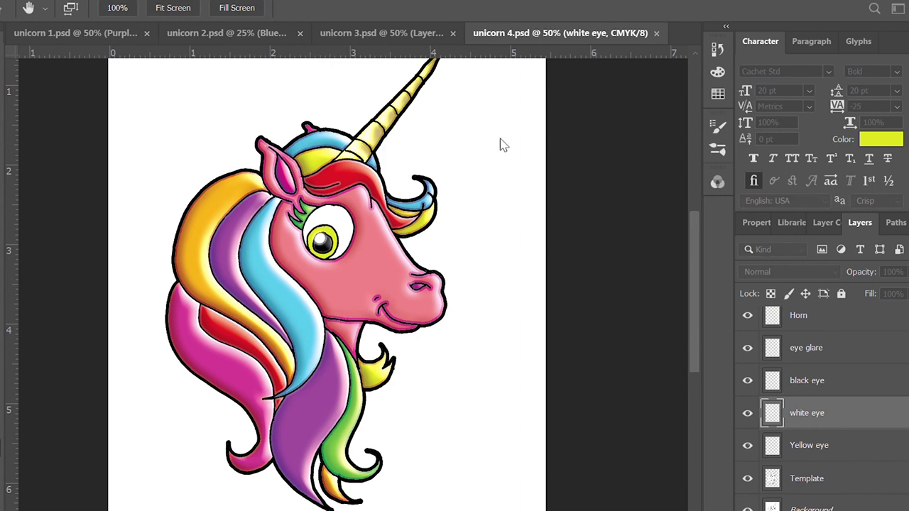
key("ctrl+alt+v")
key("ctrl+alt+s")
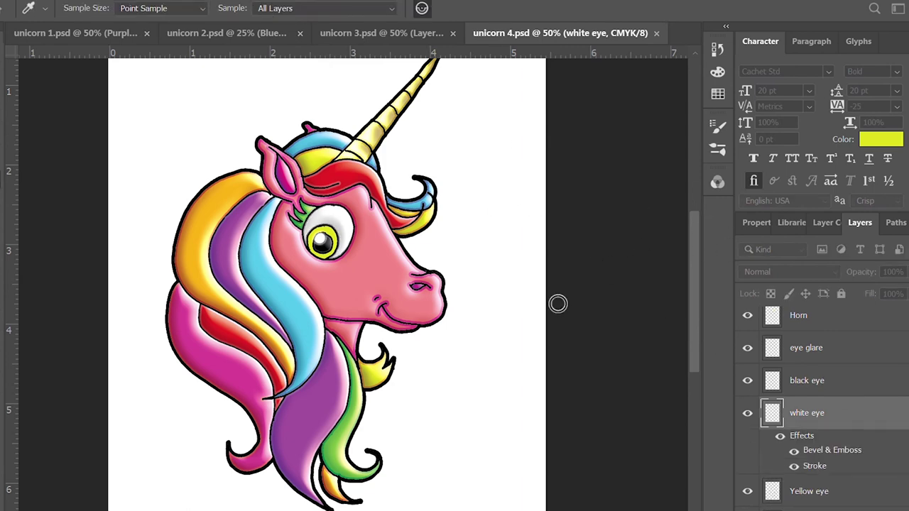
key("w")
left_click(896, 413)
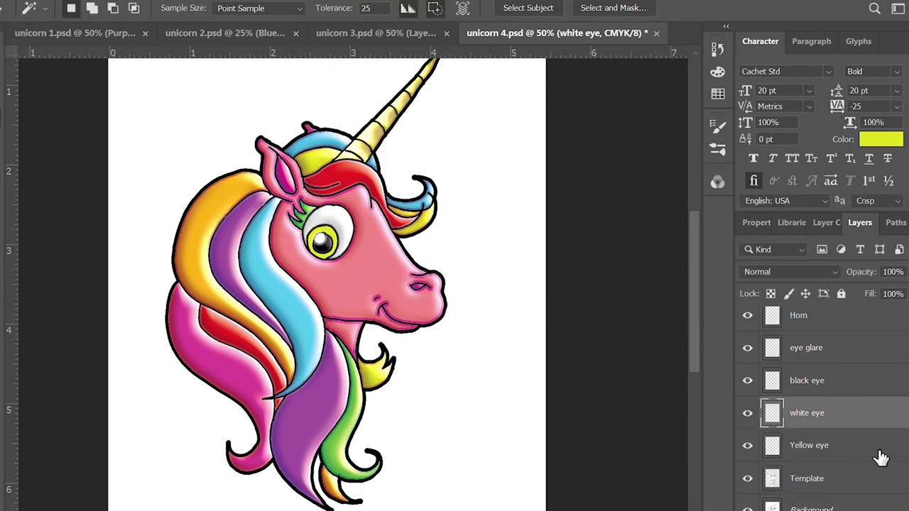
Apply Bevel & Emboss and Stroke to the Yellow eye layer
left_click(882, 447)
key("h")
key("ctrl+alt+v")
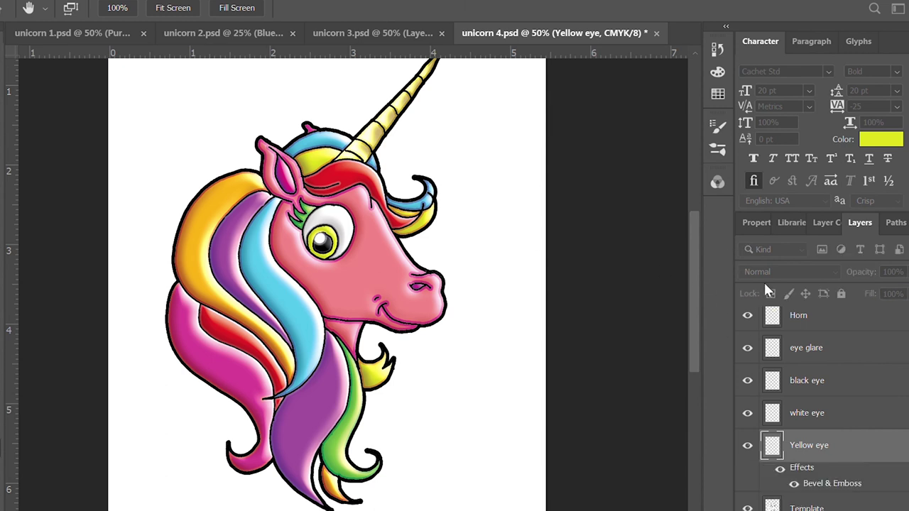
key("i")
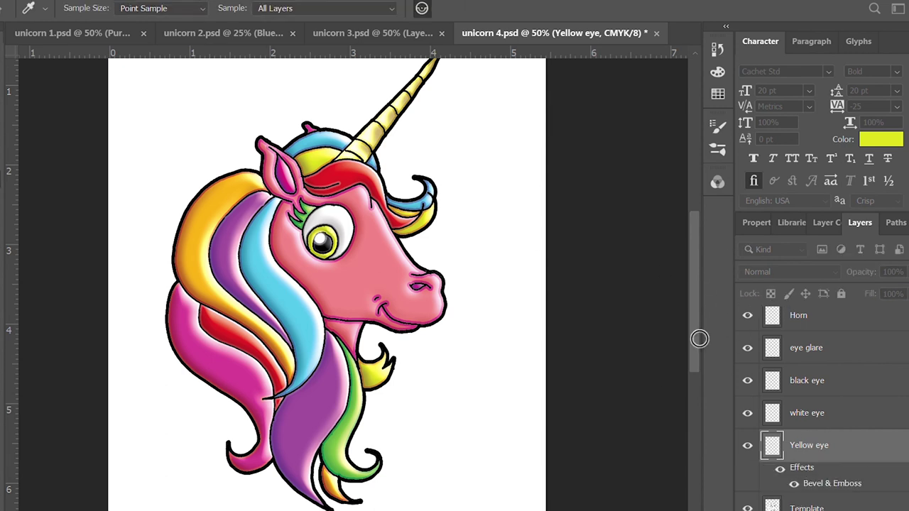
key("h")
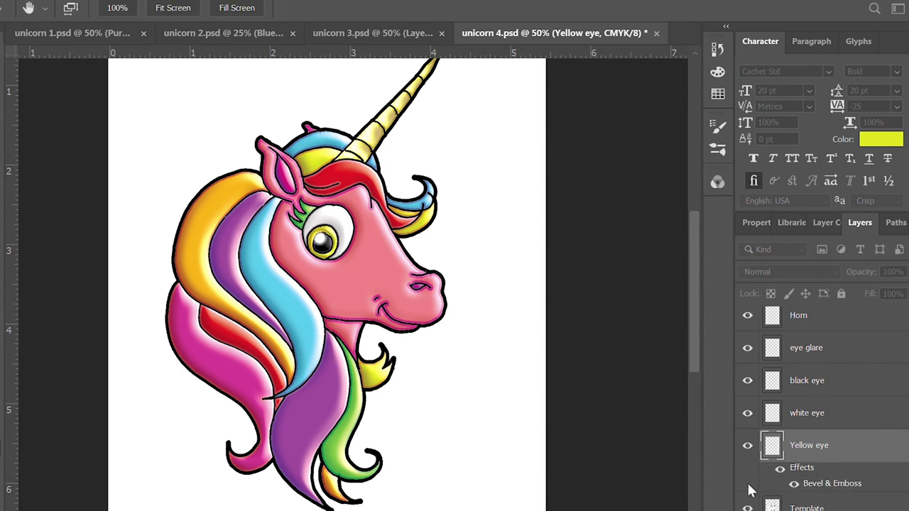
key("i")
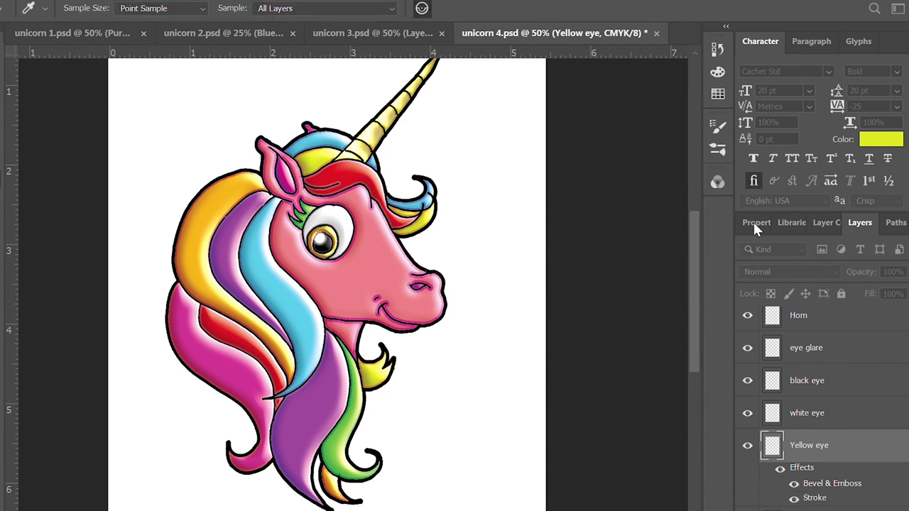
key("h")
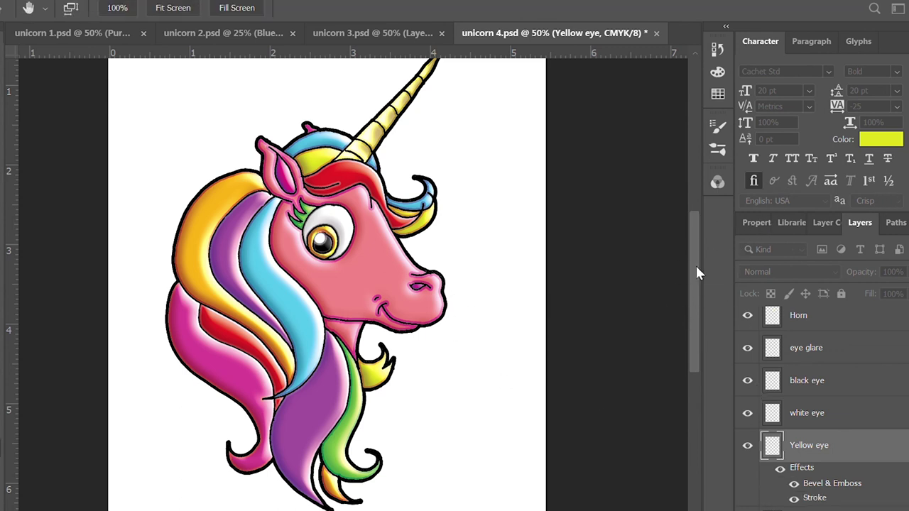
key("i")
key("h")
key("w")
Select the unicorn's neck area on the Template layer
left_click(806, 477)
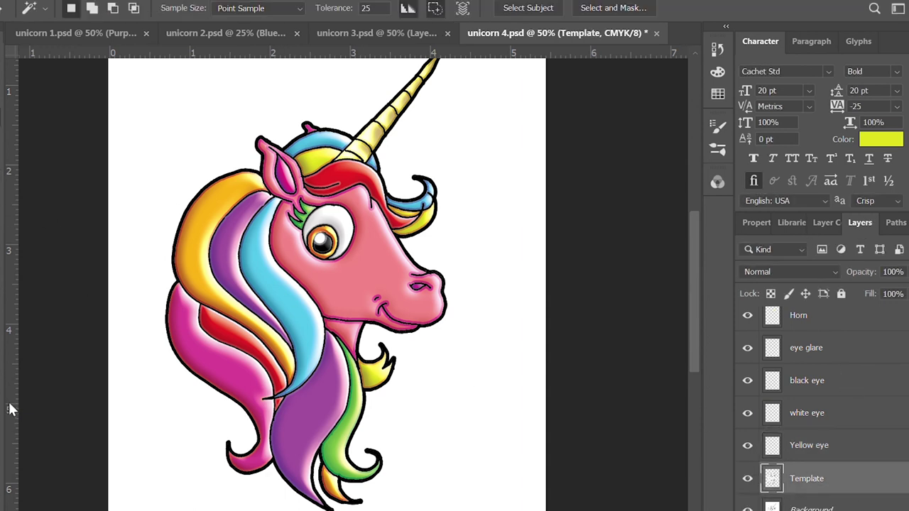
left_click(332, 334)
scroll(886, 436, "up", 10)
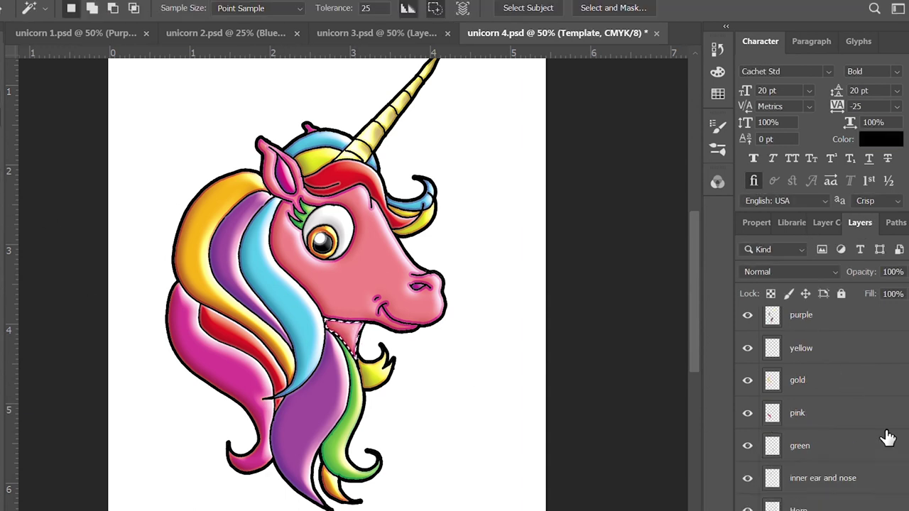
Add a new Multiply layer named 'shadow' above Pink skin and clear the neck selection
left_click(805, 322)
key("ctrl+shift+alt+n")
key("b")
scroll(788, 271, "down", 2)
scroll(788, 271, "down", 1)
key("ctrl+d")
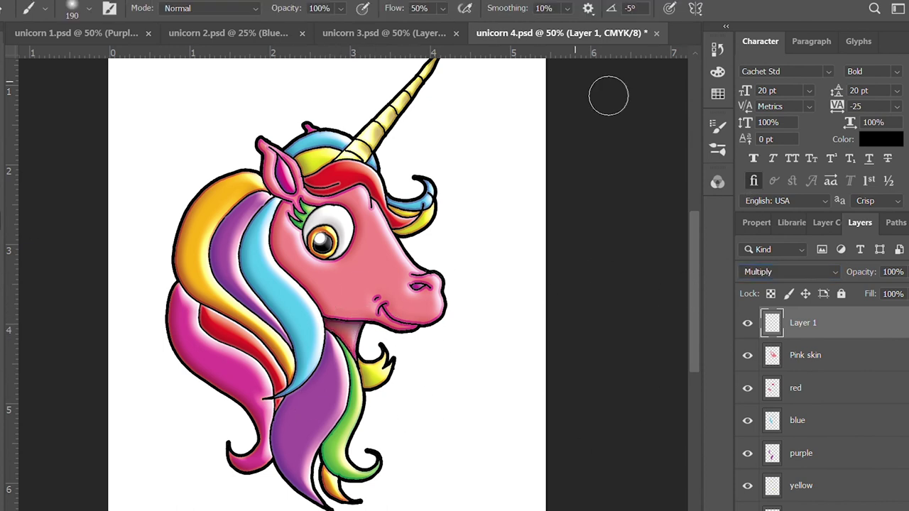
double_click(803, 322)
type("shadow")
key("Return")
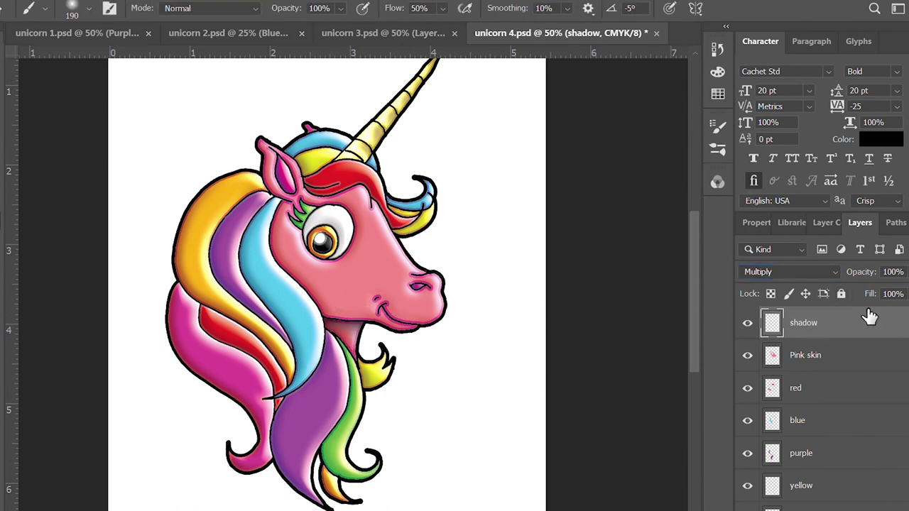
Duplicate the Template layer and save the document
scroll(826, 454, "down", 3)
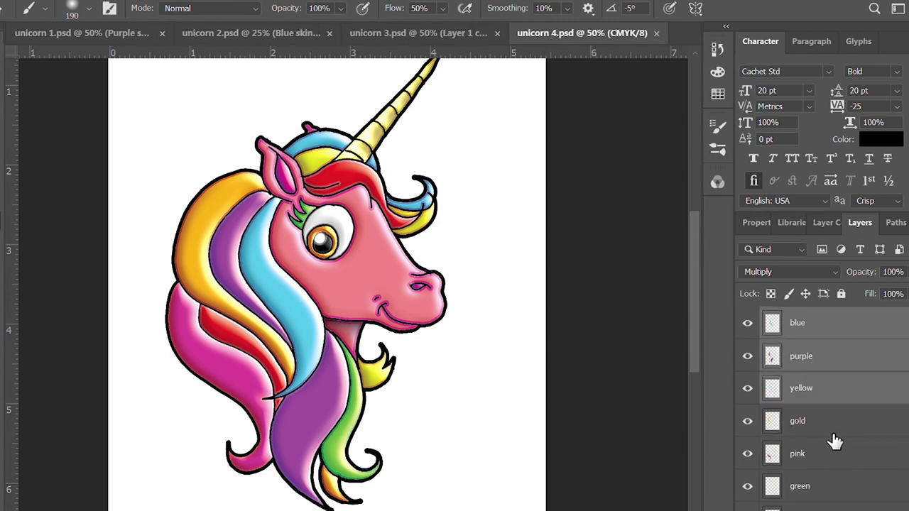
scroll(831, 436, "down", 2)
scroll(836, 414, "down", 1)
scroll(848, 467, "down", 1)
scroll(834, 493, "down", 3)
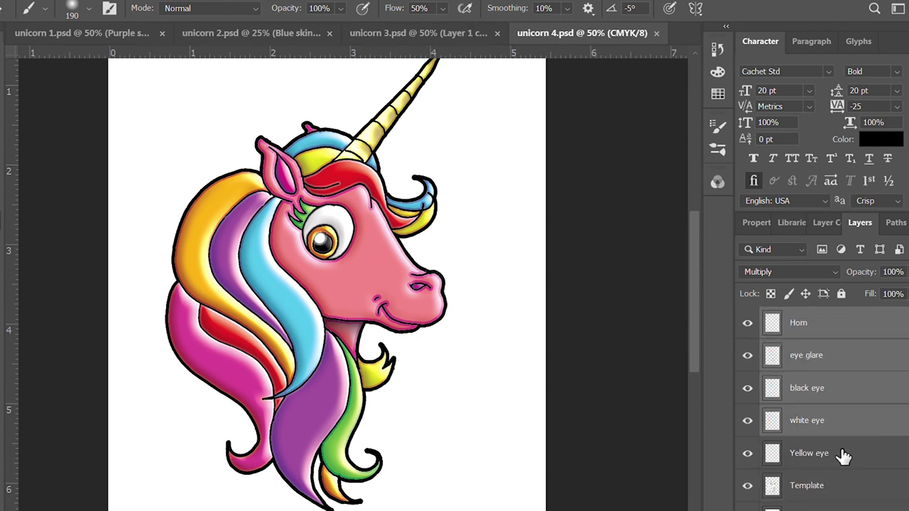
left_click(838, 485)
key("i")
key("b")
key("ctrl+s")
Merge copies of the colour layers from eye glare to Template copy, then make a second merged copy
mouse_move(845, 453)
left_mouse_down()
mouse_move(851, 426)
mouse_move(838, 334)
left_mouse_up()
scroll(838, 334, "up", 1)
scroll(845, 426, "down", 4)
mouse_move(831, 485)
left_mouse_down()
mouse_move(831, 382)
mouse_move(846, 373)
left_mouse_up()
key("ctrl+j")
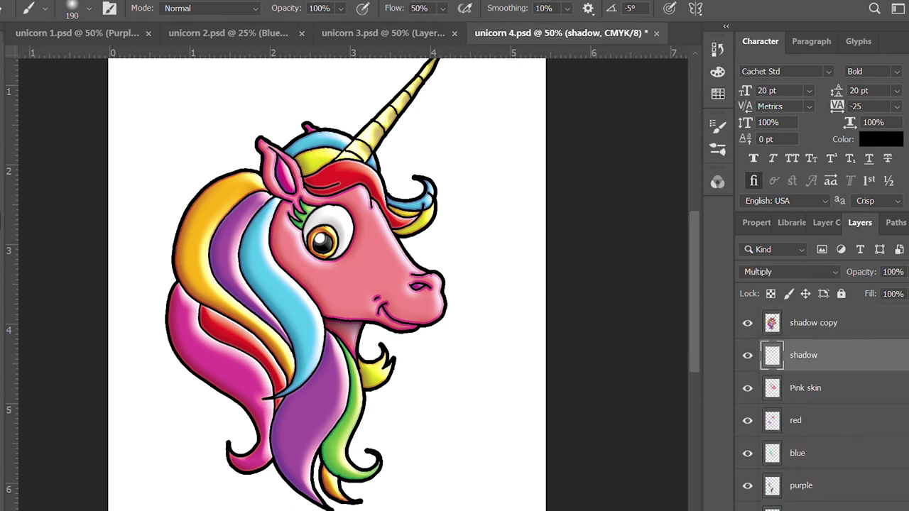
left_click(813, 322)
key("ctrl+j")
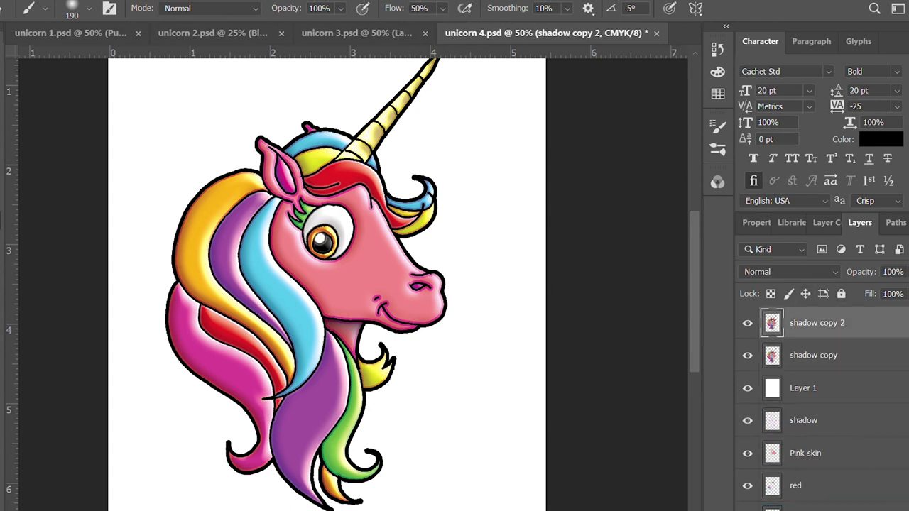
key("h")
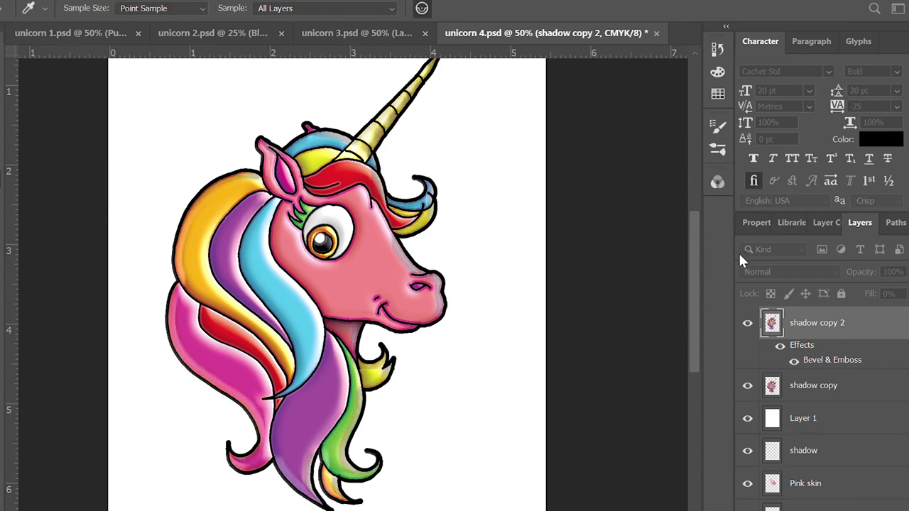
Finish the Bevel & Emboss on shadow copy 2 and collapse its effects
key("h")
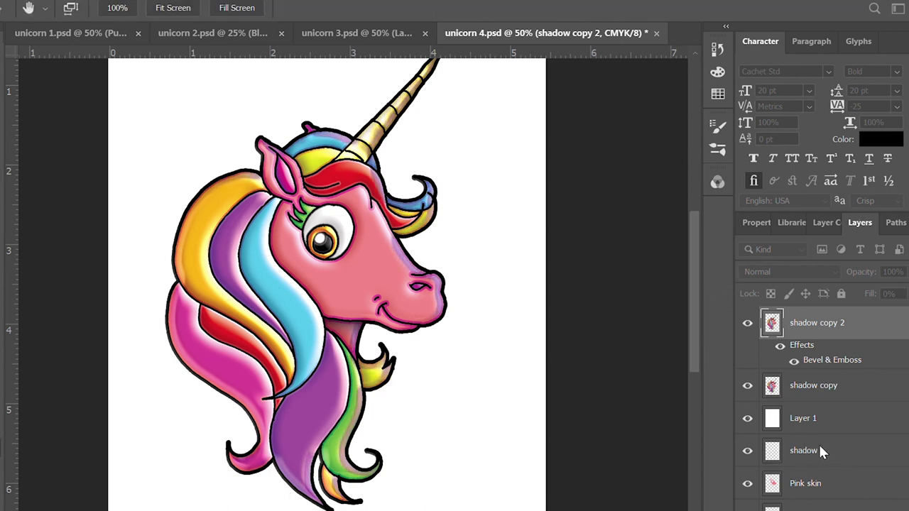
key("i")
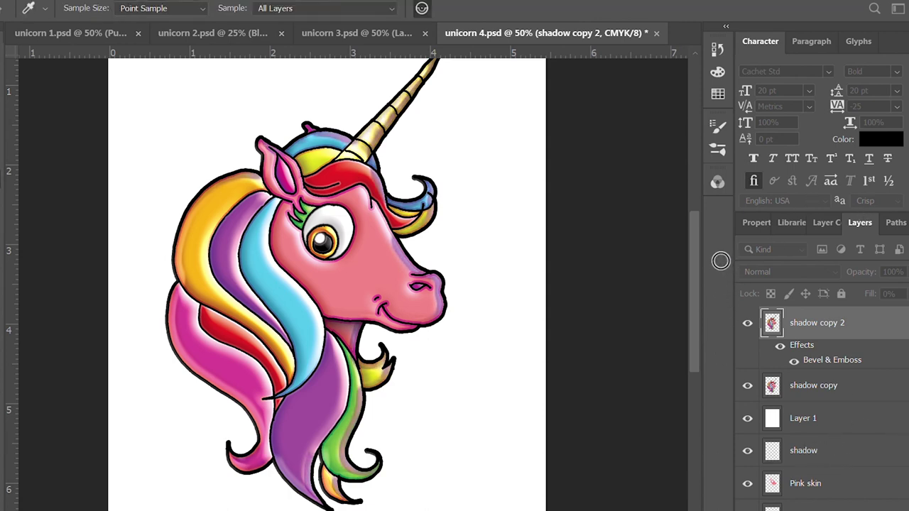
key("h")
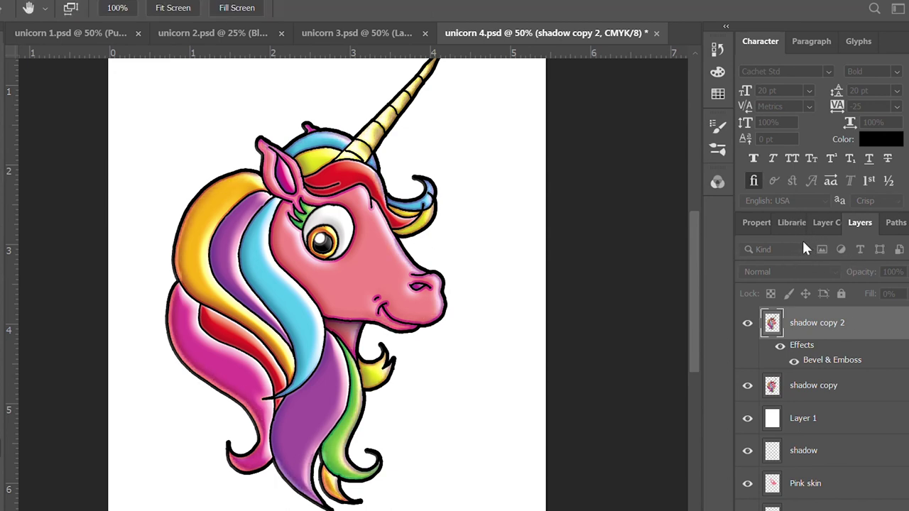
key("b")
Duplicate shadow copy 2, shadow copy and Layer 1, and merge the copies into shadow copy 4
left_click(871, 355, "shift")
left_click(872, 388, "shift")
left_click_drag(871, 387, 880, 461)
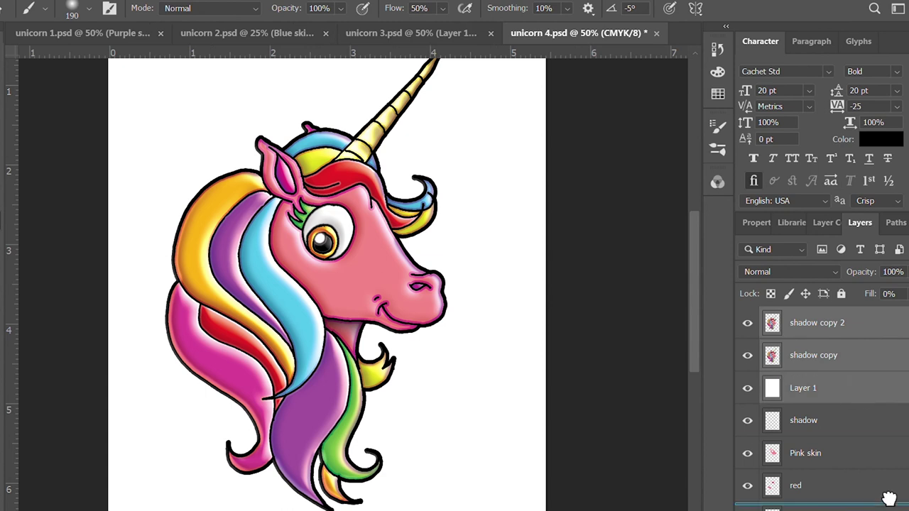
key("Delete")
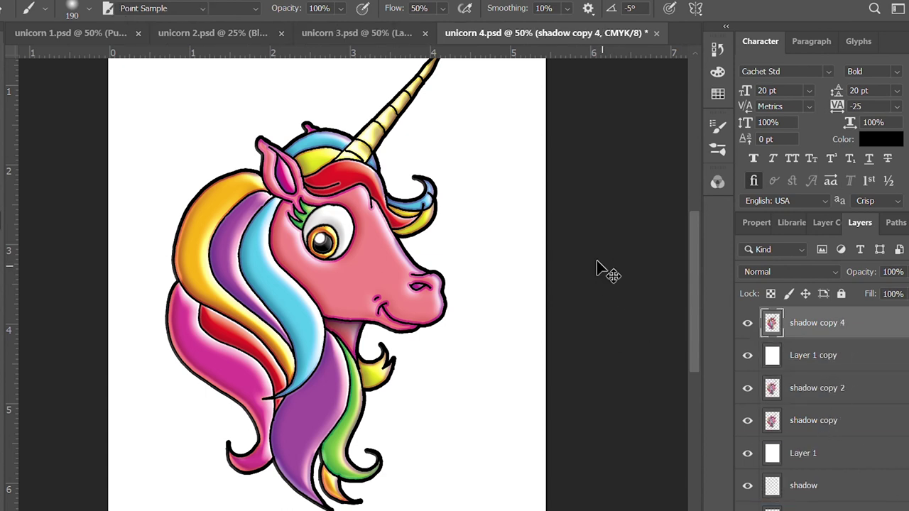
key("i")
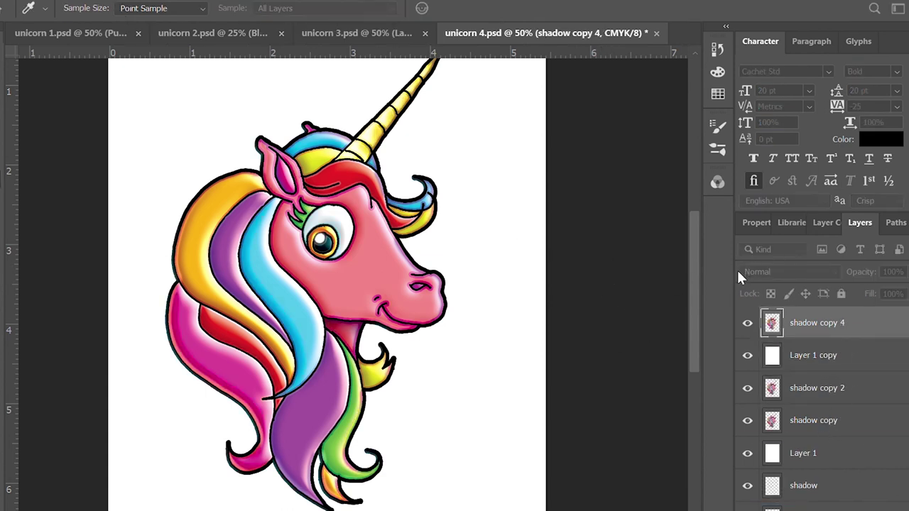
key("b")
Zoom out and recentre to view the whole unicorn page
key("ctrl+minus")
key("ctrl+plus")
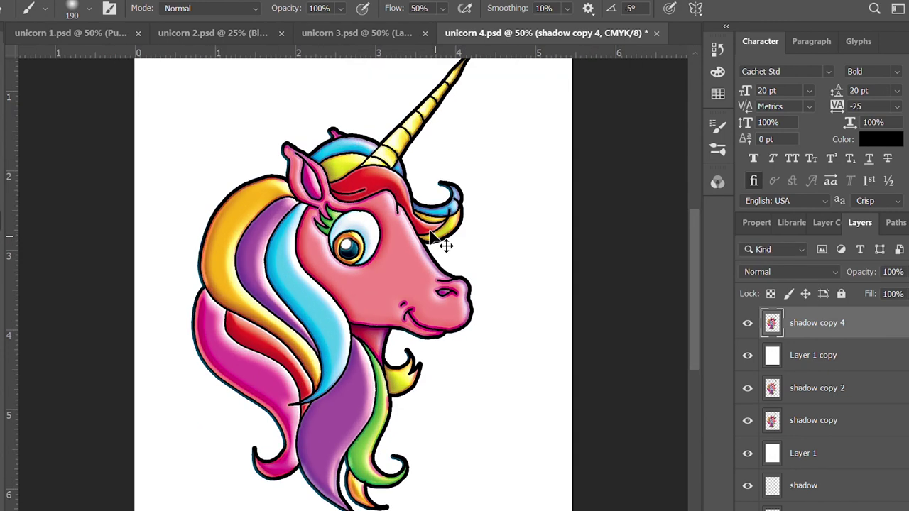
left_click_drag(471, 162, 481, 189)
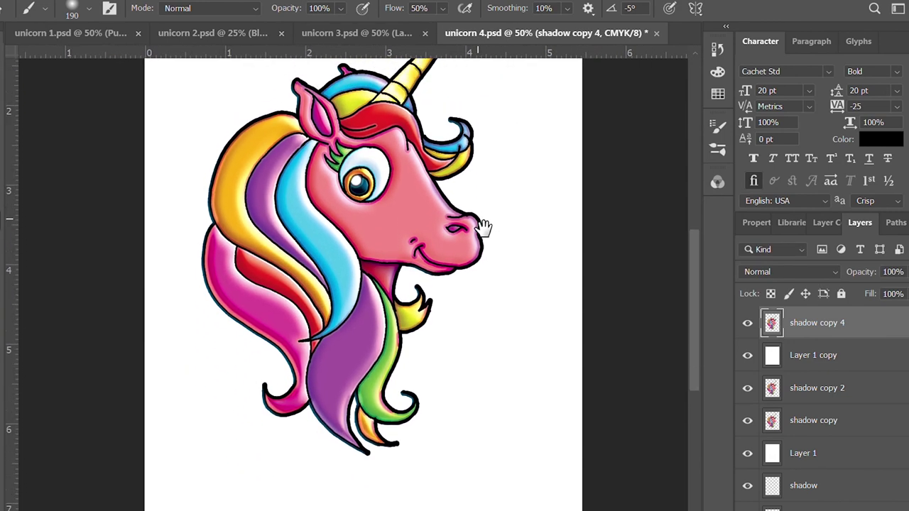
key("ctrl+minus")
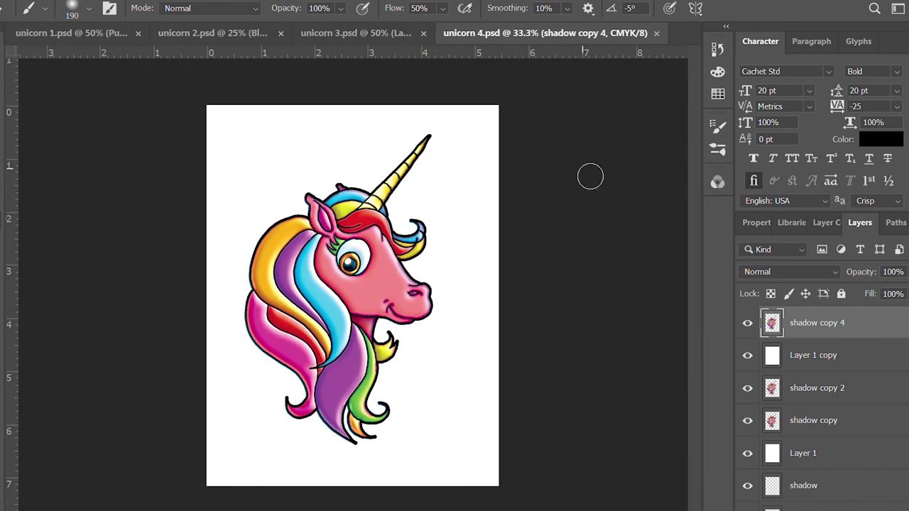